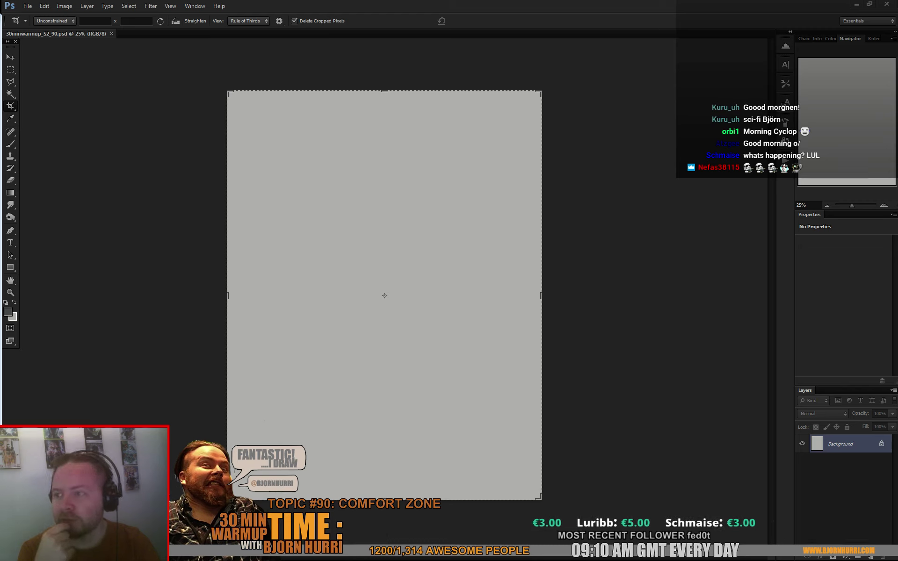
- Browse the concept artist's ArtStation portfolio in the browser and study the Gethsemoni artwork as style reference
left_click_drag(893, 51, 351, 39)
scroll(315, 280, "down", 6)
scroll(315, 280, "up", 6)
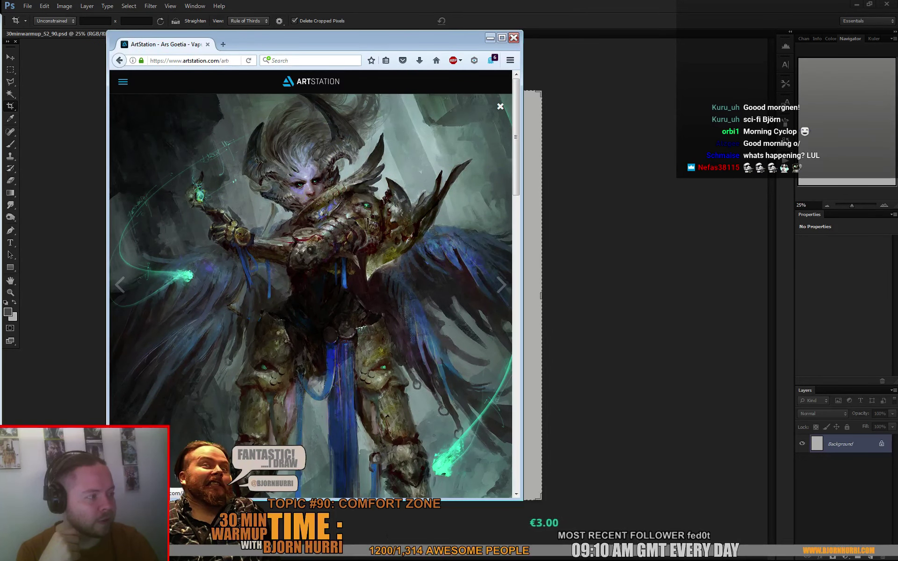
left_click(500, 107)
scroll(495, 164, "down", 6)
left_click_drag(522, 178, 632, 178)
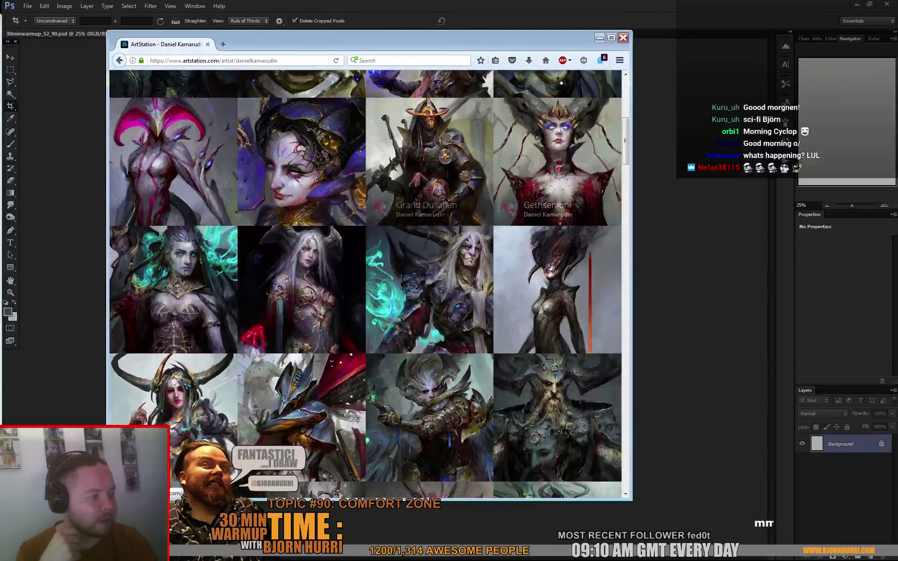
scroll(370, 284, "up", 5)
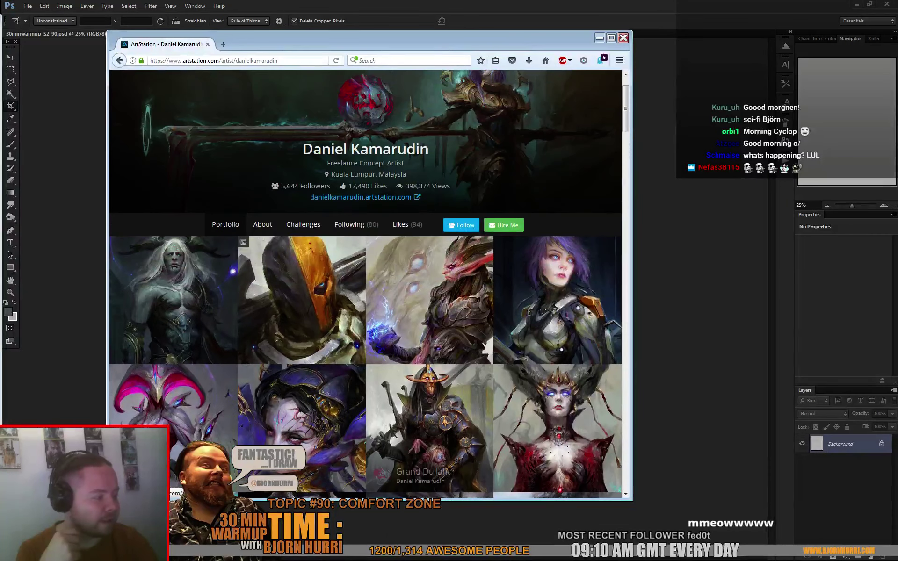
left_click(557, 428)
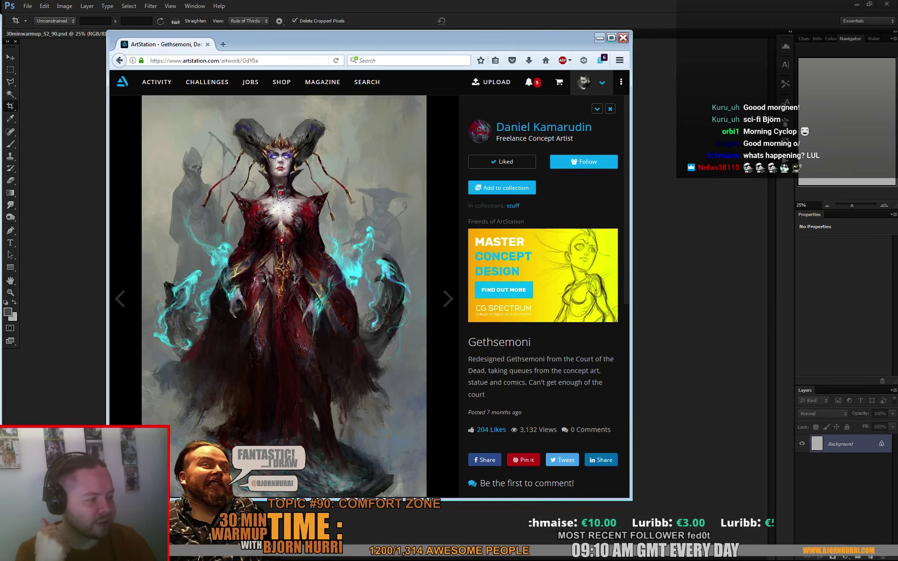
left_click_drag(561, 38, 0, 24)
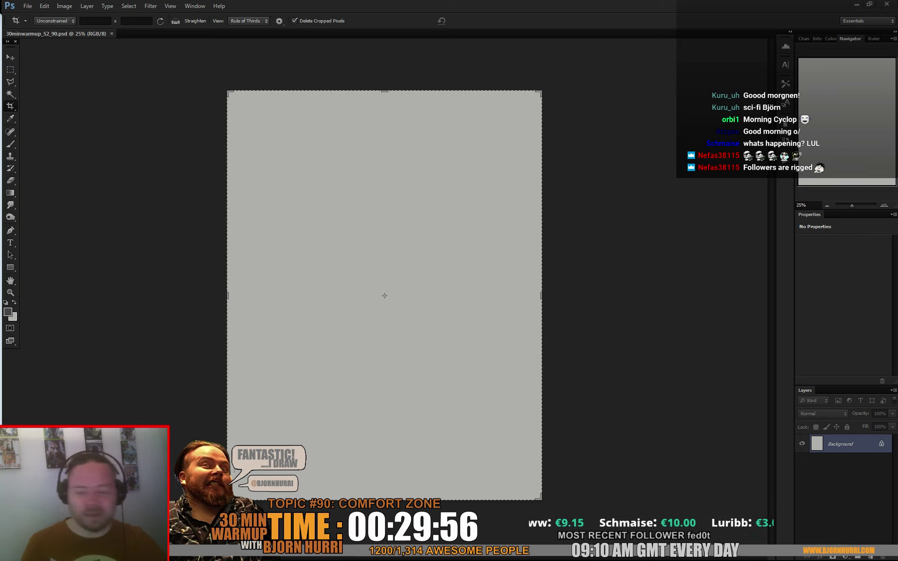
- Add a new layer and block in the figure's head, shoulders and arms with a 277 px dark gray brush
key("b")
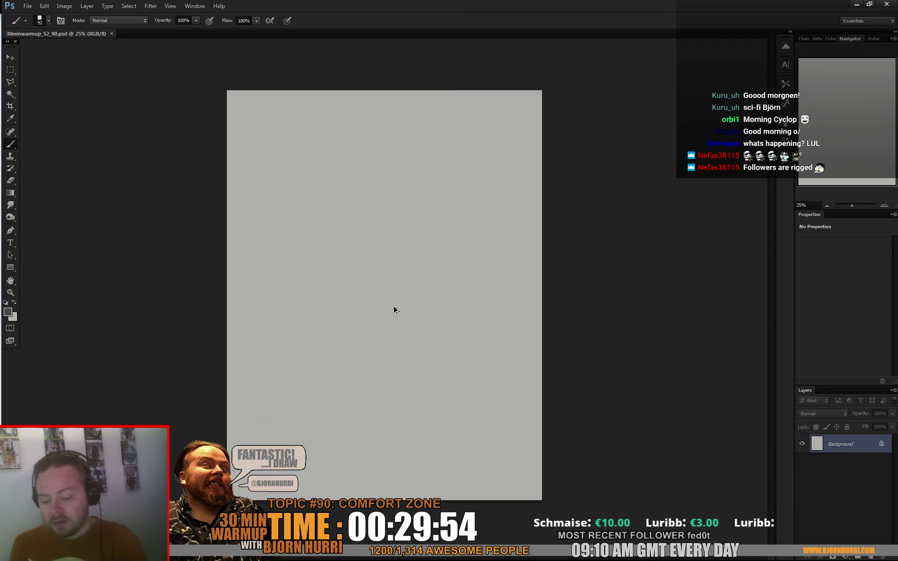
key("ctrl+shift+alt+n")
right_click(396, 307)
left_click(419, 250)
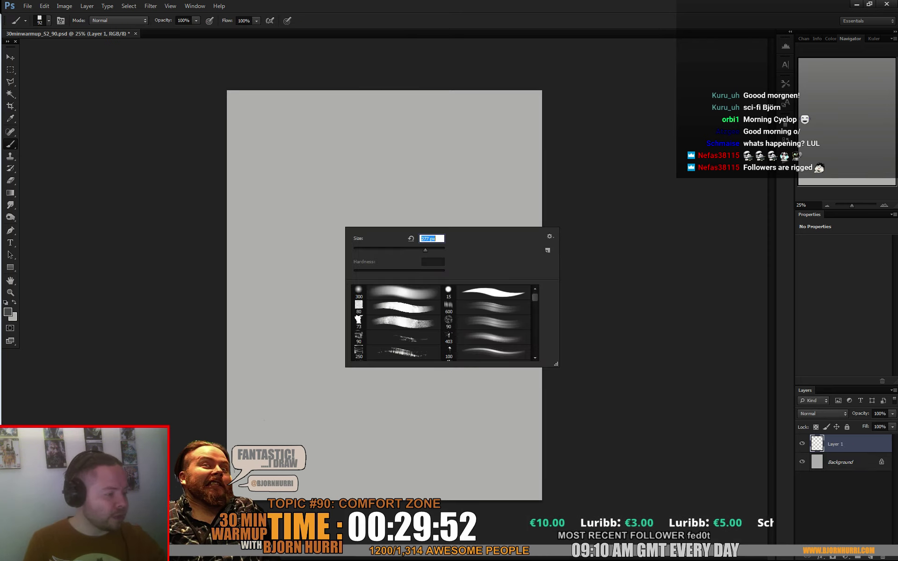
mouse_move(360, 131)
left_mouse_down()
mouse_move(376, 109)
mouse_move(371, 148)
mouse_move(351, 170)
mouse_move(365, 185)
mouse_move(338, 194)
mouse_move(346, 208)
mouse_move(332, 242)
mouse_move(400, 159)
mouse_move(411, 203)
mouse_move(449, 252)
mouse_move(463, 294)
left_mouse_up()
left_click_drag(505, 365, 520, 382)
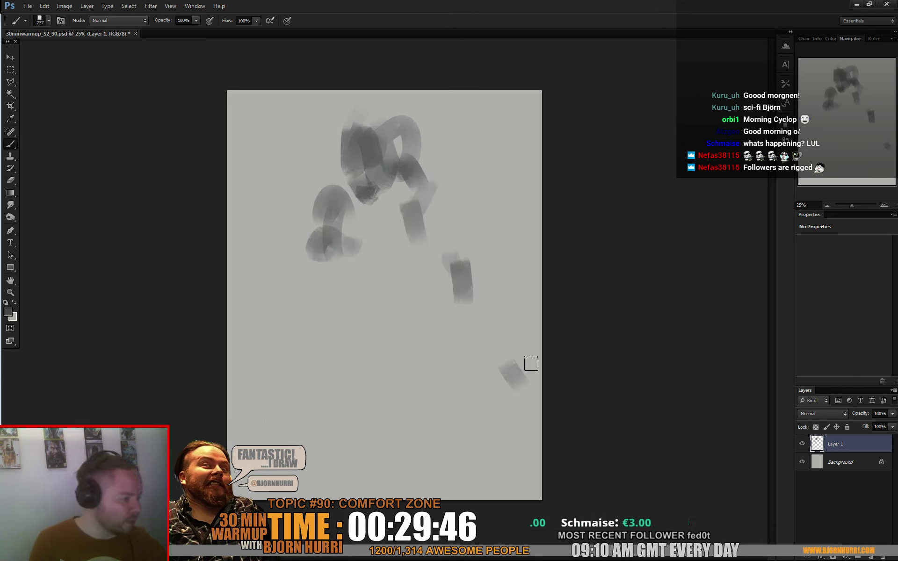
- Block in the figure's torso, spread legs and base with broad dark gray brush strokes
mouse_move(356, 234)
left_mouse_down()
mouse_move(305, 370)
mouse_move(309, 423)
left_mouse_up()
left_click_drag(432, 267, 286, 324)
mouse_move(368, 310)
left_mouse_down()
mouse_move(313, 392)
mouse_move(379, 374)
mouse_move(410, 438)
mouse_move(466, 447)
mouse_move(466, 377)
mouse_move(419, 289)
mouse_move(360, 314)
left_mouse_up()
mouse_move(311, 414)
left_mouse_down()
mouse_move(271, 431)
mouse_move(288, 445)
mouse_move(478, 494)
left_mouse_up()
mouse_move(377, 250)
left_mouse_down()
mouse_move(345, 172)
mouse_move(356, 112)
mouse_move(374, 124)
mouse_move(320, 222)
left_mouse_up()
mouse_move(289, 262)
left_mouse_down()
mouse_move(362, 180)
mouse_move(411, 200)
mouse_move(430, 243)
mouse_move(460, 210)
mouse_move(489, 220)
mouse_move(501, 191)
mouse_move(491, 241)
mouse_move(503, 215)
left_mouse_up()
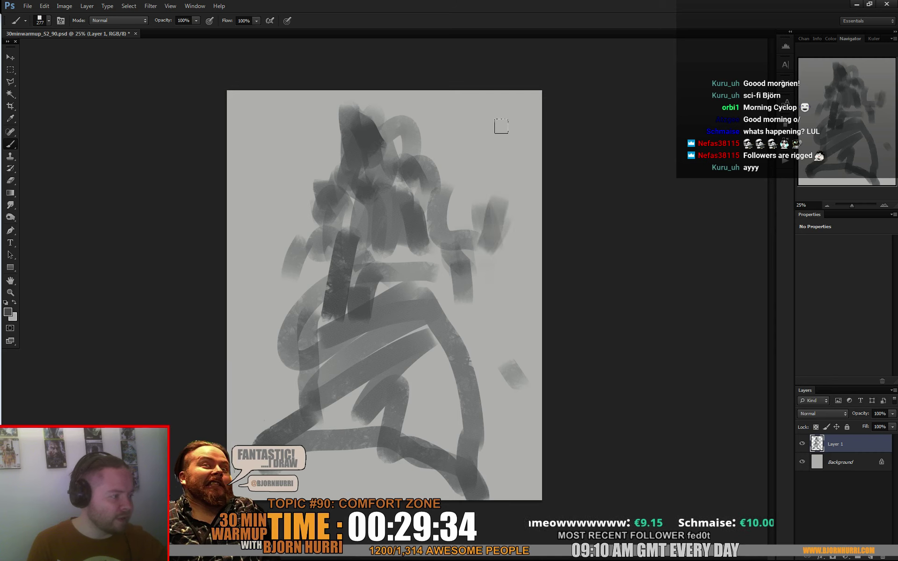
- Paint an upright blade beside the arm on the canvas's right side and erase its edges to a sharp point
left_click_drag(512, 106, 489, 255)
key("e")
left_click_drag(517, 105, 523, 143)
right_click(523, 143)
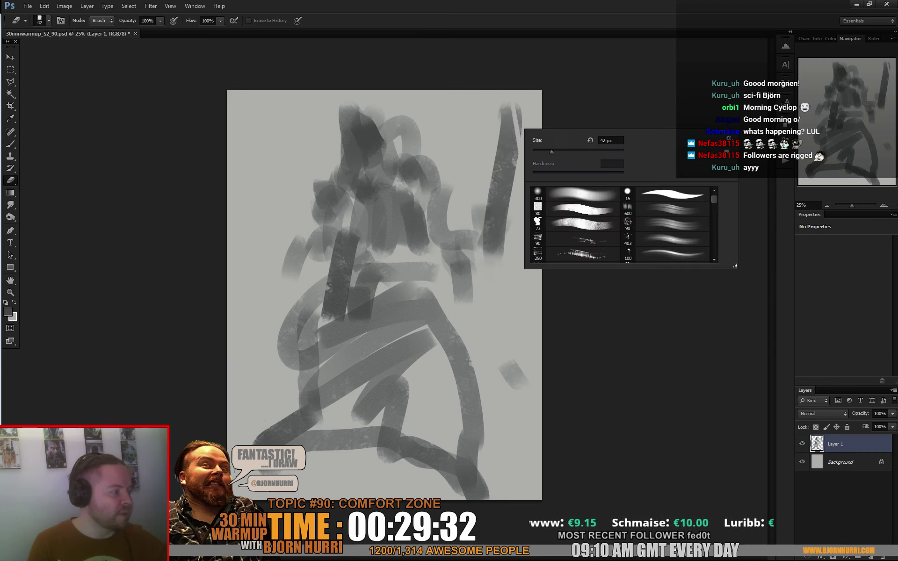
mouse_move(507, 107)
left_mouse_down()
mouse_move(520, 162)
mouse_move(513, 208)
mouse_move(473, 231)
mouse_move(492, 259)
mouse_move(473, 262)
mouse_move(482, 279)
left_mouse_up()
- Paint the opposite forearm and a second raised blade on the canvas's left side, cleaning up with the Eraser
key("b")
left_click_drag(293, 244, 269, 299)
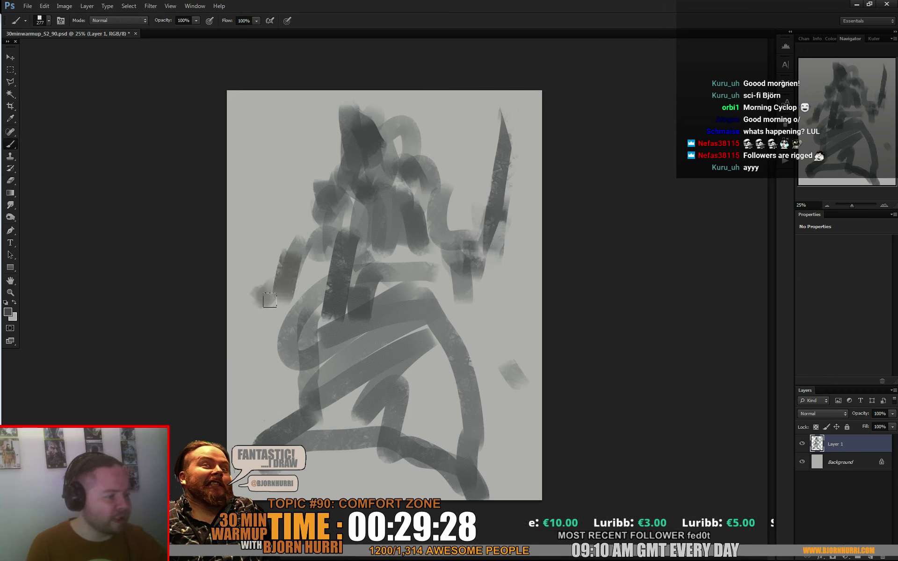
mouse_move(242, 191)
left_mouse_down()
mouse_move(275, 298)
mouse_move(244, 194)
mouse_move(275, 302)
left_mouse_up()
mouse_move(244, 192)
left_mouse_down()
mouse_move(267, 293)
mouse_move(252, 171)
mouse_move(266, 239)
left_mouse_up()
key("e")
mouse_move(284, 281)
left_mouse_down()
mouse_move(266, 356)
mouse_move(270, 283)
mouse_move(293, 295)
mouse_move(291, 263)
mouse_move(340, 231)
mouse_move(352, 172)
mouse_move(343, 240)
mouse_move(395, 223)
mouse_move(387, 246)
mouse_move(414, 293)
mouse_move(417, 275)
mouse_move(414, 291)
mouse_move(470, 453)
left_mouse_up()
- Darken the waist, knee and thighs with overlapping dark gray strokes
key("b")
left_click_drag(378, 327, 428, 325)
mouse_move(315, 304)
left_mouse_down()
mouse_move(284, 402)
mouse_move(319, 419)
mouse_move(357, 339)
mouse_move(322, 319)
mouse_move(265, 390)
left_mouse_up()
mouse_move(257, 371)
left_mouse_down()
mouse_move(258, 393)
mouse_move(280, 405)
left_mouse_up()
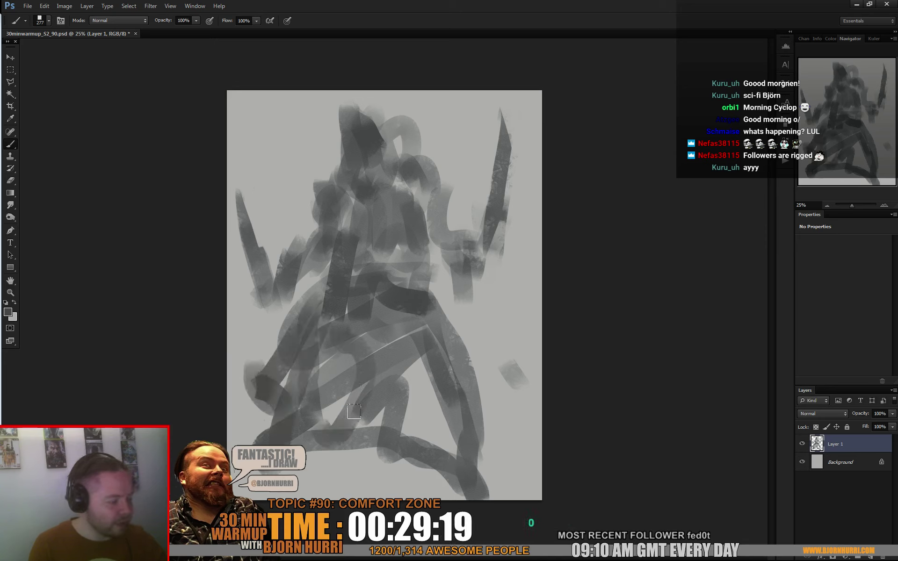
mouse_move(353, 418)
left_mouse_down()
mouse_move(394, 372)
mouse_move(410, 415)
mouse_move(425, 408)
mouse_move(414, 378)
mouse_move(426, 381)
mouse_move(389, 410)
mouse_move(372, 330)
mouse_move(383, 319)
mouse_move(384, 285)
mouse_move(401, 280)
mouse_move(455, 318)
mouse_move(488, 362)
mouse_move(487, 304)
left_mouse_up()
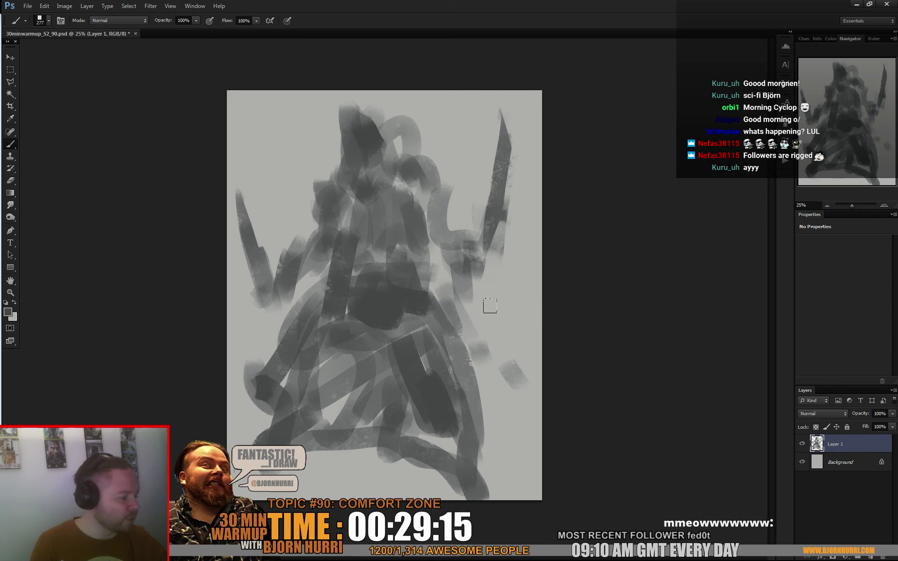
- Set the brush size to 442 px and cover the background on both sides of the figure with mid-gray strokes
right_click(492, 352)
left_click_drag(578, 374, 580, 375)
left_click_drag(478, 318, 489, 442)
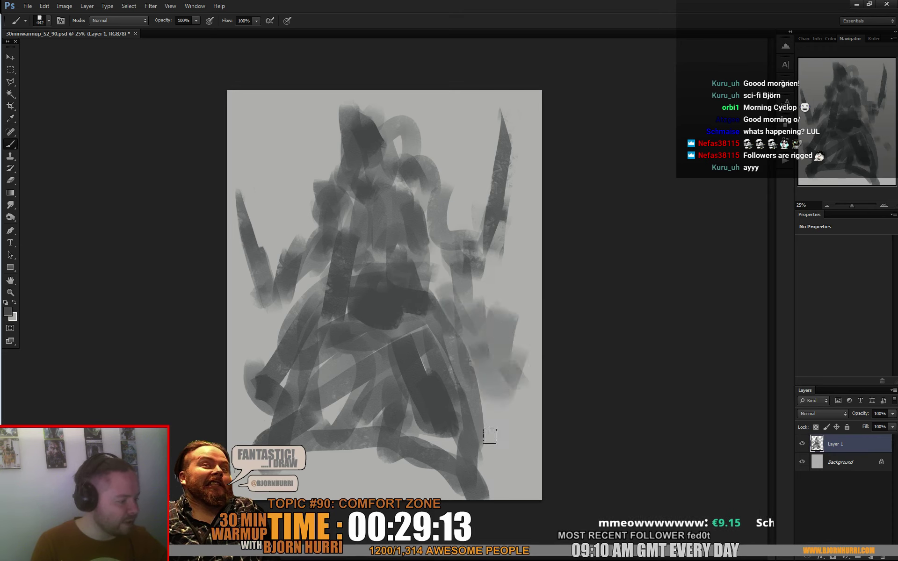
left_click_drag(528, 335, 500, 479)
left_click_drag(489, 314, 515, 384)
mouse_move(519, 272)
left_mouse_down()
mouse_move(497, 293)
mouse_move(504, 234)
mouse_move(531, 407)
left_mouse_up()
mouse_move(244, 121)
left_mouse_down()
mouse_move(248, 215)
mouse_move(280, 208)
mouse_move(303, 186)
mouse_move(299, 220)
left_mouse_up()
left_click_drag(266, 119, 327, 194)
mouse_move(217, 218)
left_mouse_down()
mouse_move(262, 337)
mouse_move(241, 355)
mouse_move(244, 487)
left_mouse_up()
- Paint a dark ground mound under the figure and cut back its lower left part with the light gray background colour
mouse_move(349, 456)
left_mouse_down()
mouse_move(318, 486)
mouse_move(257, 477)
mouse_move(435, 463)
mouse_move(430, 468)
mouse_move(487, 489)
mouse_move(505, 484)
left_mouse_up()
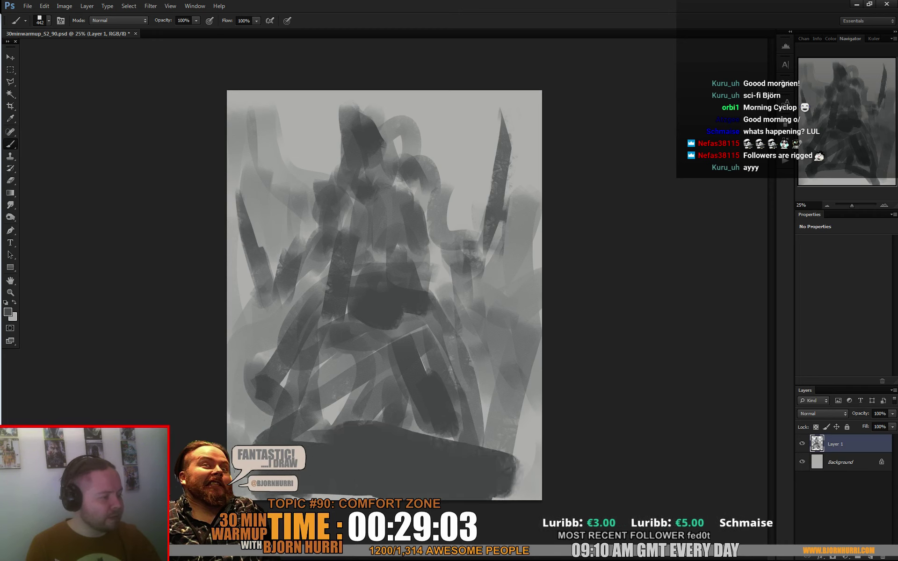
key("x")
mouse_move(267, 472)
left_mouse_down()
mouse_move(367, 489)
mouse_move(238, 489)
mouse_move(234, 456)
left_mouse_up()
key("x")
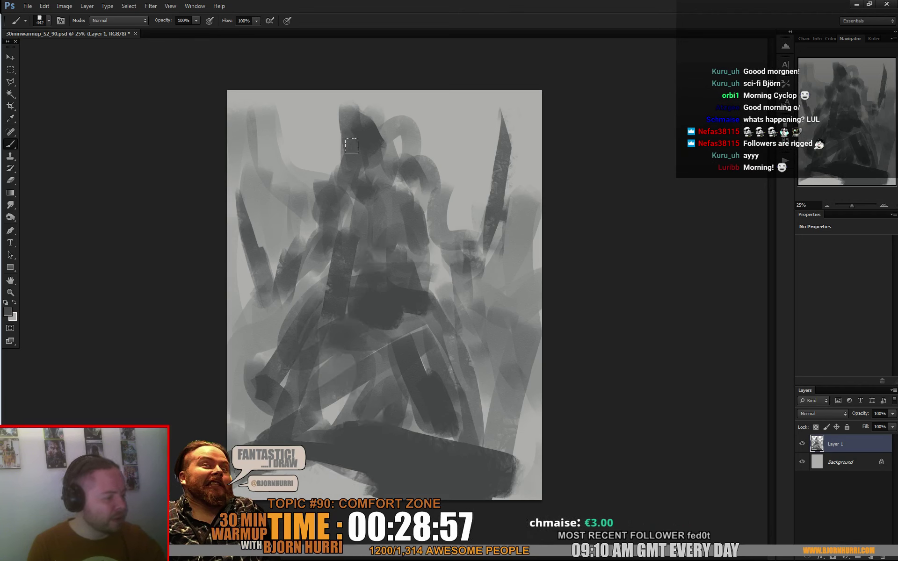
- Set the brush size to 92 px and refine the torso, shoulder, arm and knee shapes with smaller gray strokes
right_click(377, 210)
key("Return")
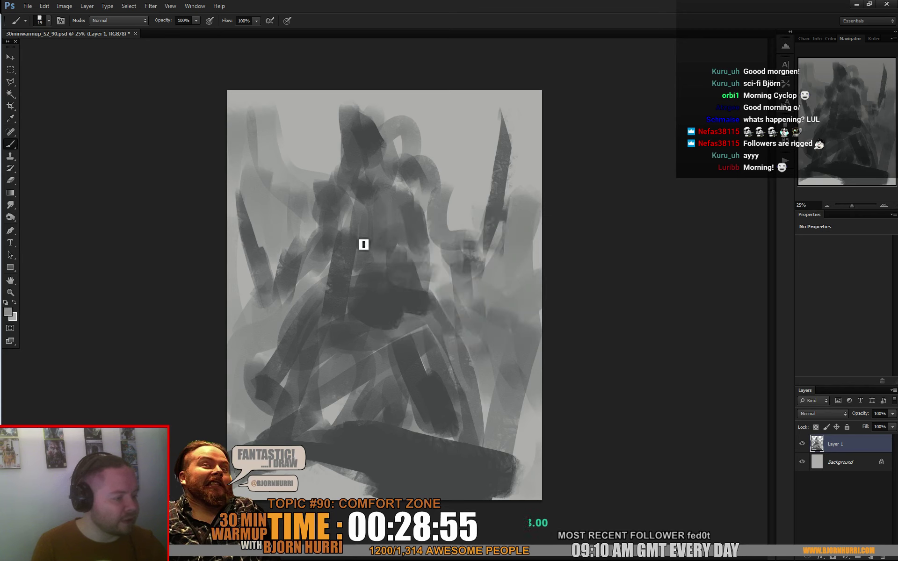
right_click(391, 224)
type("92")
key("Return")
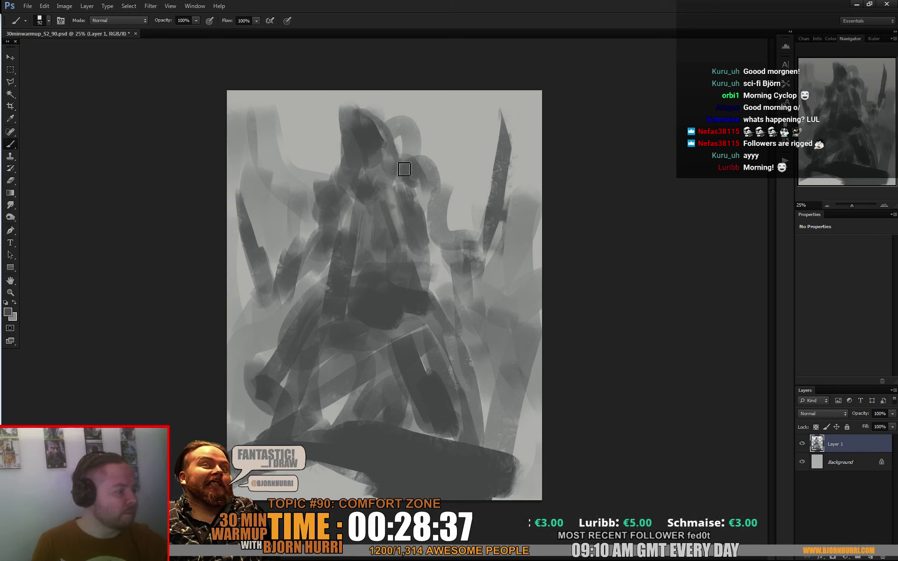
mouse_move(410, 163)
left_mouse_down()
mouse_move(432, 171)
mouse_move(443, 189)
mouse_move(447, 180)
mouse_move(414, 223)
mouse_move(434, 208)
mouse_move(446, 247)
left_mouse_up()
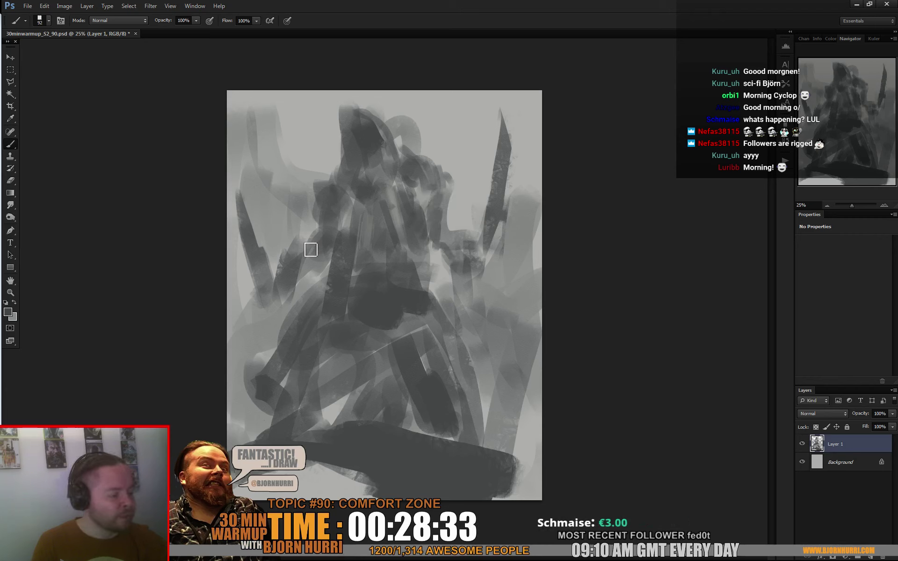
left_click_drag(323, 270, 288, 319)
mouse_move(250, 368)
left_mouse_down()
mouse_move(277, 397)
mouse_move(285, 330)
left_mouse_up()
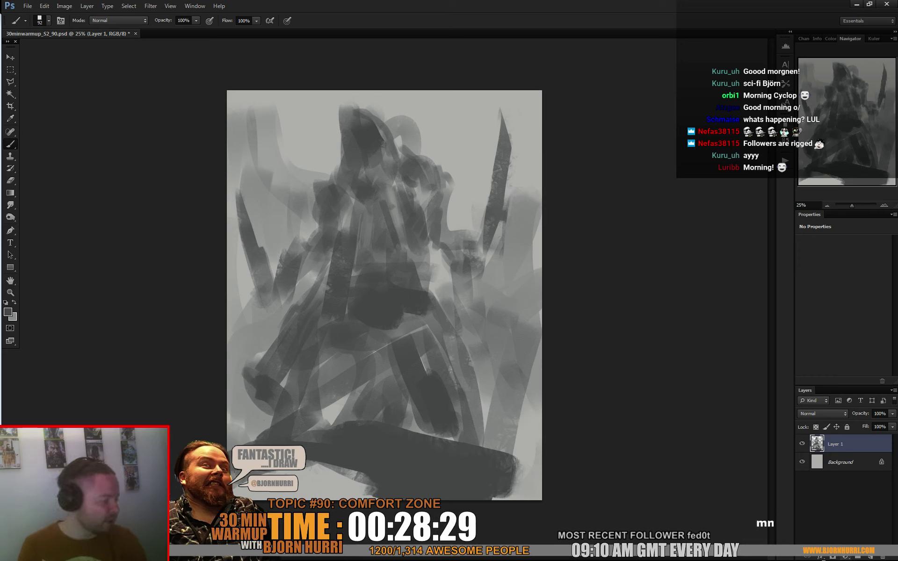
- Add a new layer above the gray sketch and set its blend mode to Overlay
left_click(872, 557)
left_click(823, 414)
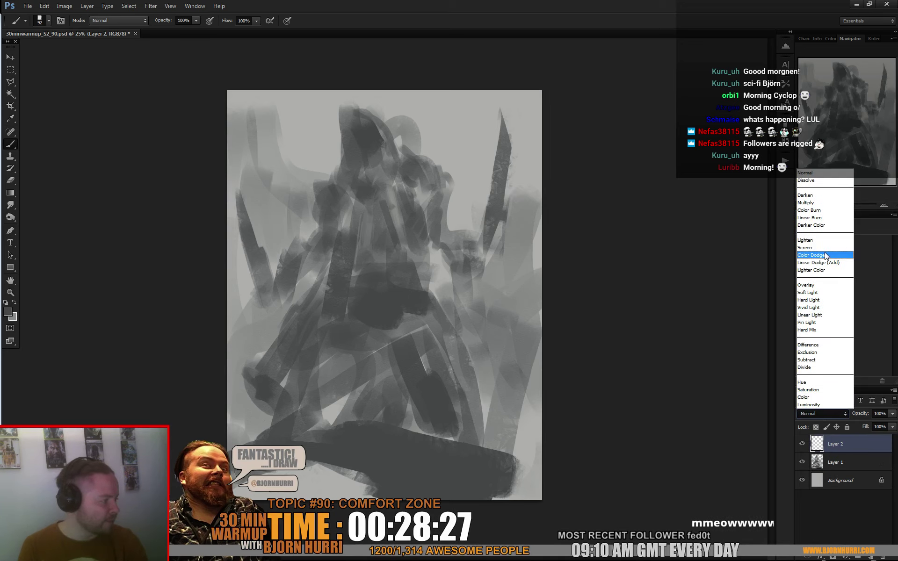
left_click(814, 286)
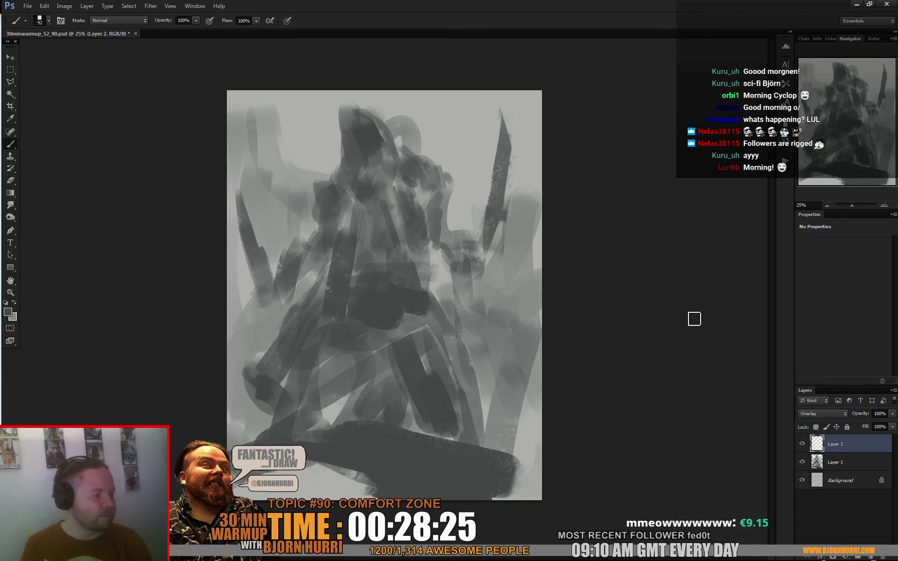
- Set the foreground colour to a very dark, saturated red
left_click(7, 312)
left_click(152, 396)
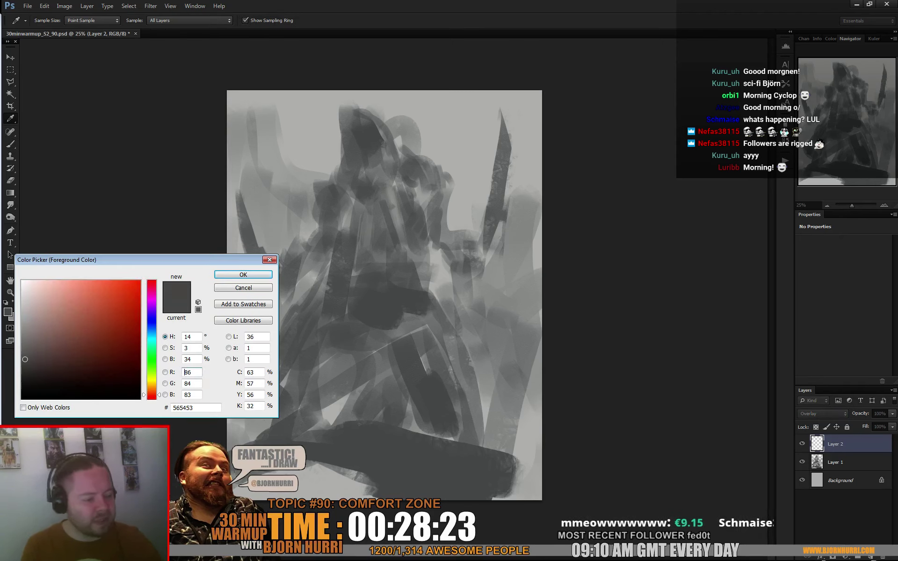
left_click(139, 362)
left_click(244, 275)
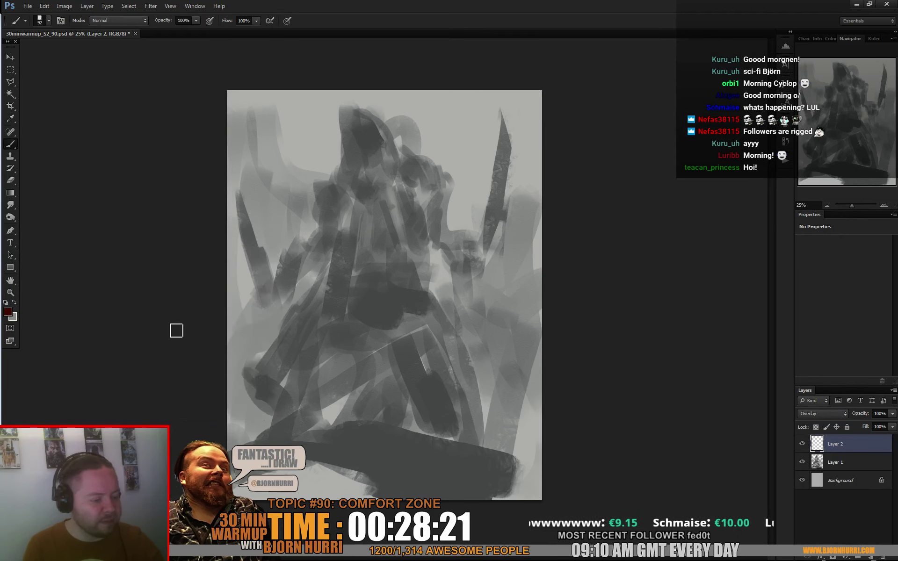
left_click(7, 312)
left_click(129, 377)
left_click(244, 275)
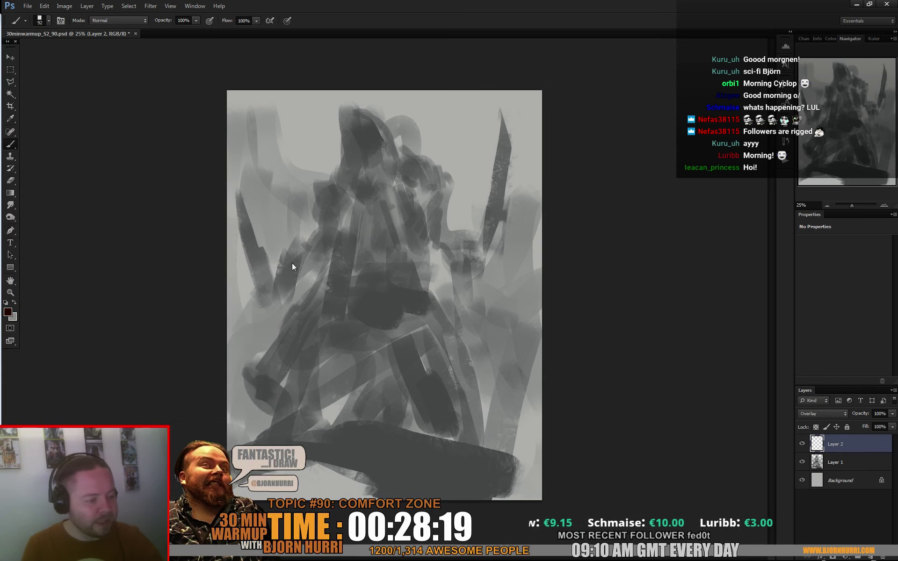
- Glaze the figure, blades and ground with the dark red using a soft 463 px brush
right_click(324, 264)
left_click(376, 329)
mouse_move(249, 397)
left_mouse_down()
mouse_move(252, 385)
mouse_move(480, 461)
mouse_move(393, 300)
mouse_move(365, 155)
mouse_move(386, 296)
mouse_move(467, 201)
mouse_move(506, 141)
mouse_move(501, 212)
left_mouse_up()
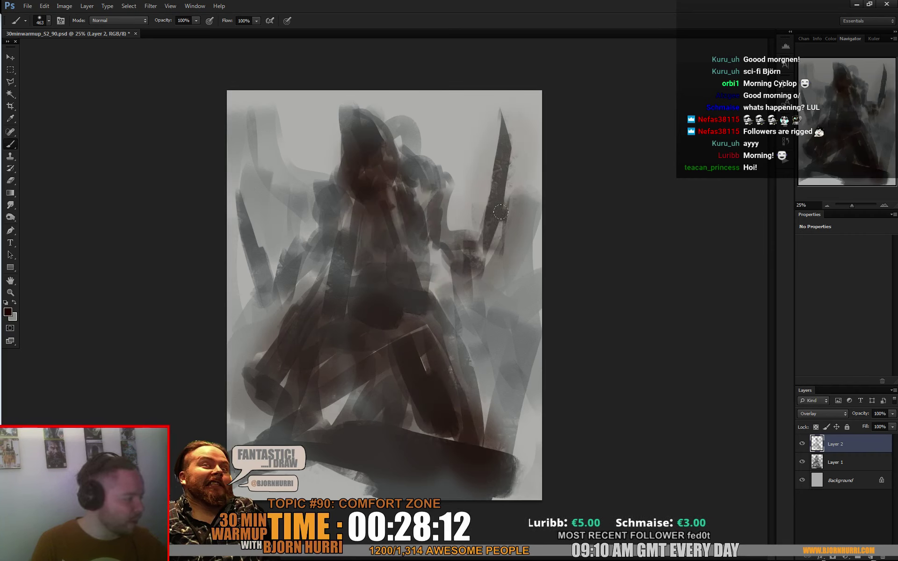
mouse_move(348, 183)
left_mouse_down()
mouse_move(297, 280)
mouse_move(270, 302)
left_mouse_up()
left_click_drag(269, 229, 252, 179)
mouse_move(501, 304)
left_mouse_down()
mouse_move(524, 280)
mouse_move(467, 365)
mouse_move(515, 421)
left_mouse_up()
mouse_move(283, 330)
left_mouse_down()
mouse_move(219, 311)
mouse_move(239, 435)
mouse_move(431, 519)
left_mouse_up()
mouse_move(503, 501)
left_mouse_down()
mouse_move(444, 460)
mouse_move(471, 427)
left_mouse_up()
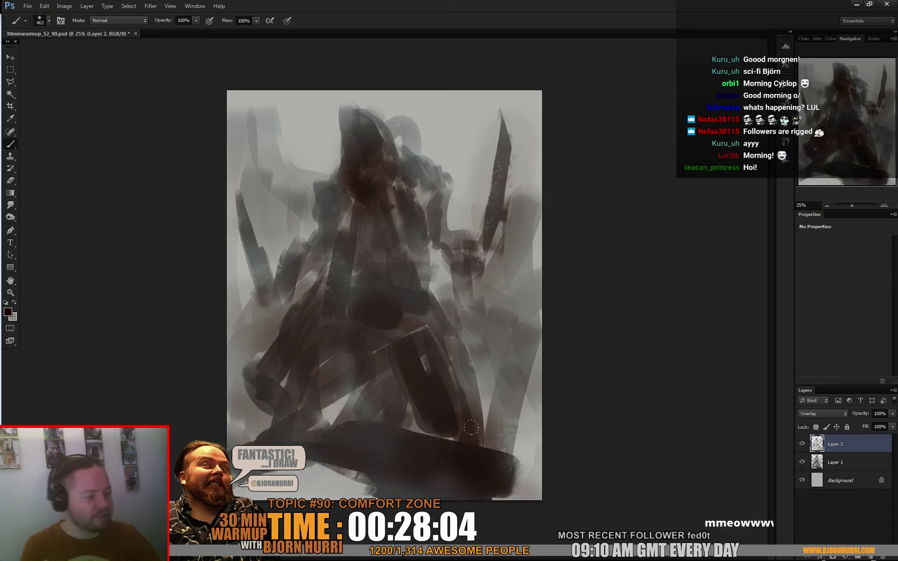
- Add another new layer above the dark red glaze and set it to Overlay
left_click(864, 558)
left_click(825, 412)
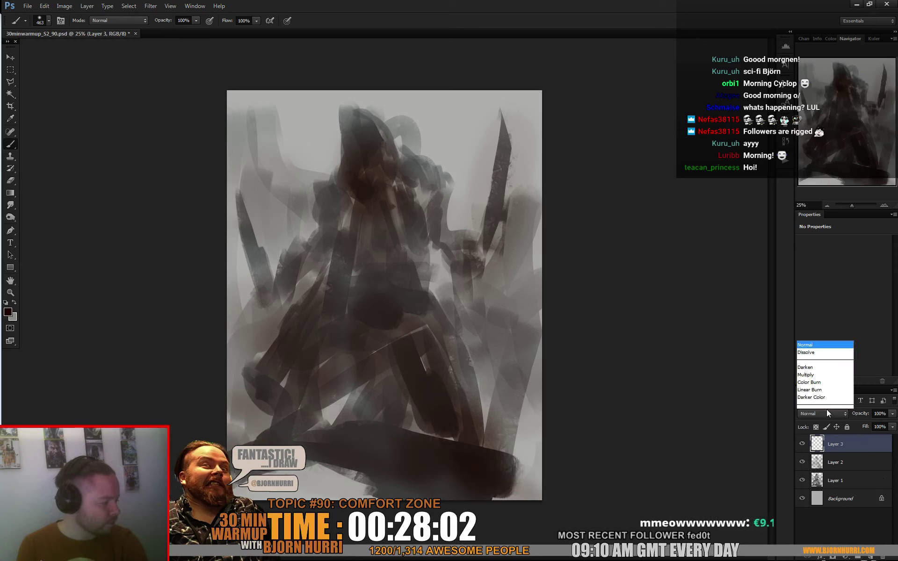
left_click(812, 287)
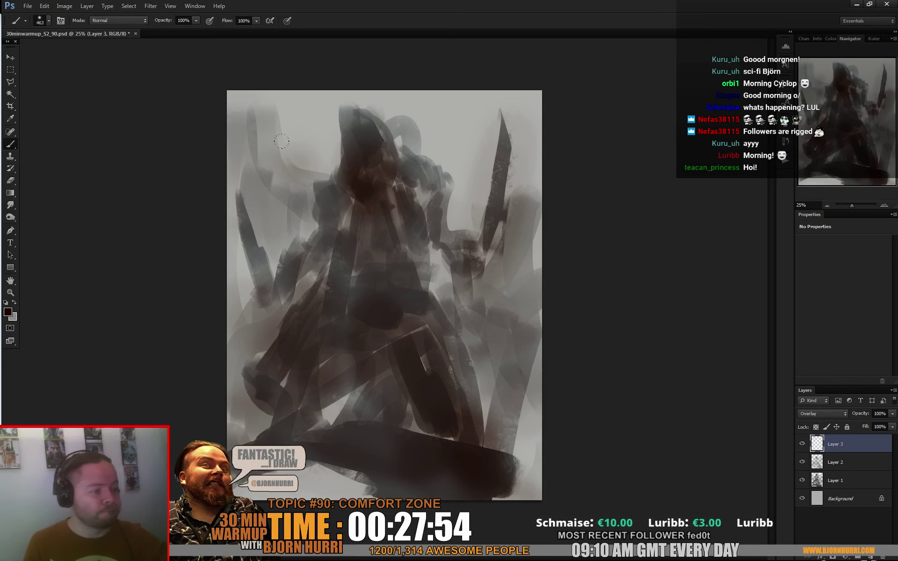
- Change the foreground colour to the light teal #66c6c3
left_click(8, 312)
left_click(152, 340)
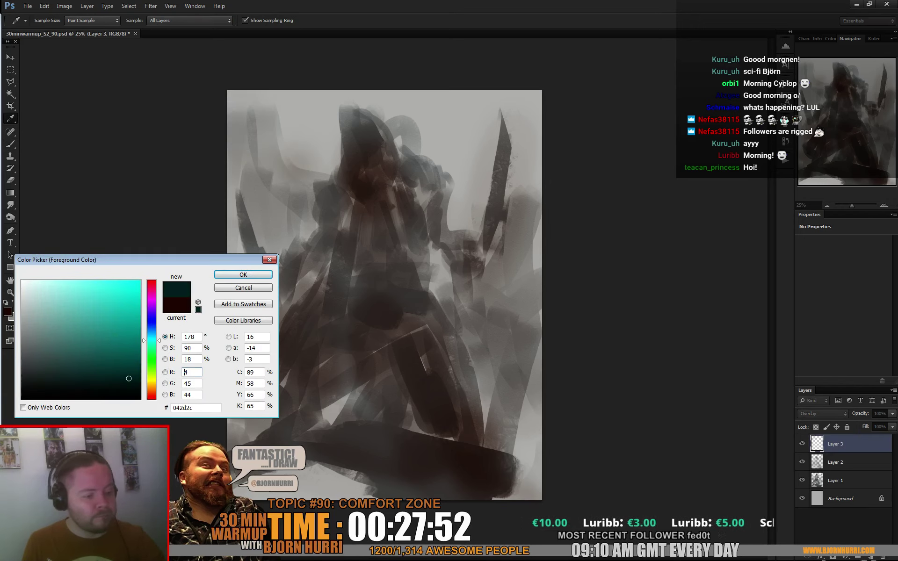
left_click(79, 307)
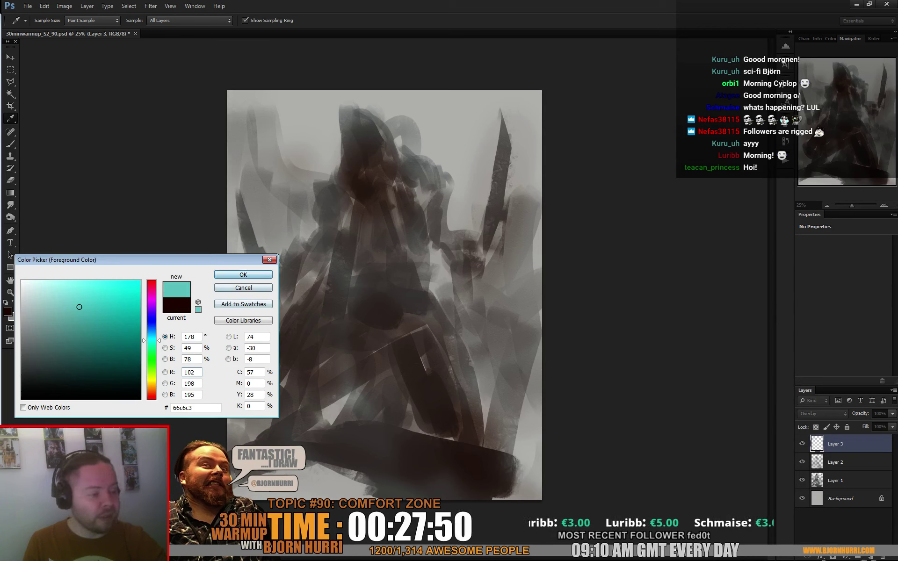
left_click(243, 274)
- Brush soft teal light into the background around the figure, enlarging the soft brush to 494 px
key("b")
right_click(293, 176)
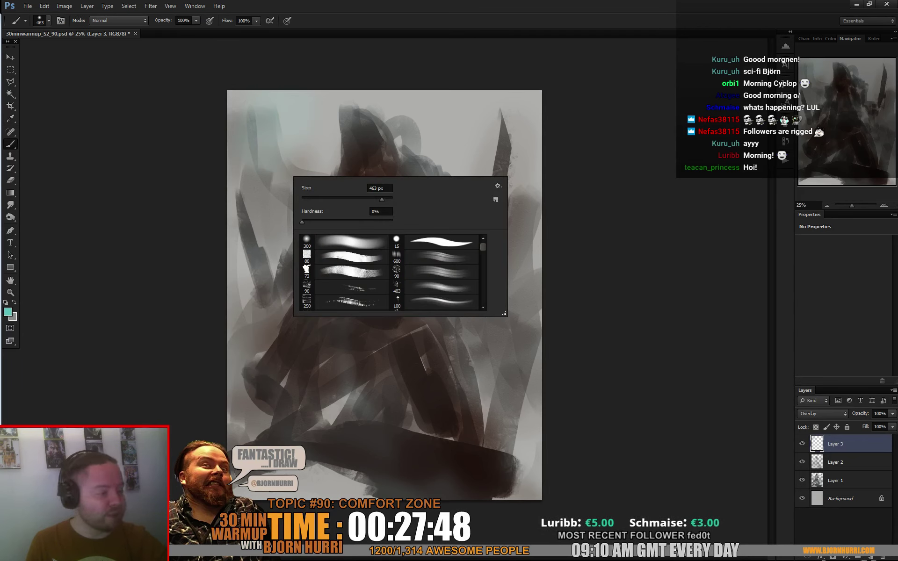
left_click(383, 200)
left_click(285, 53)
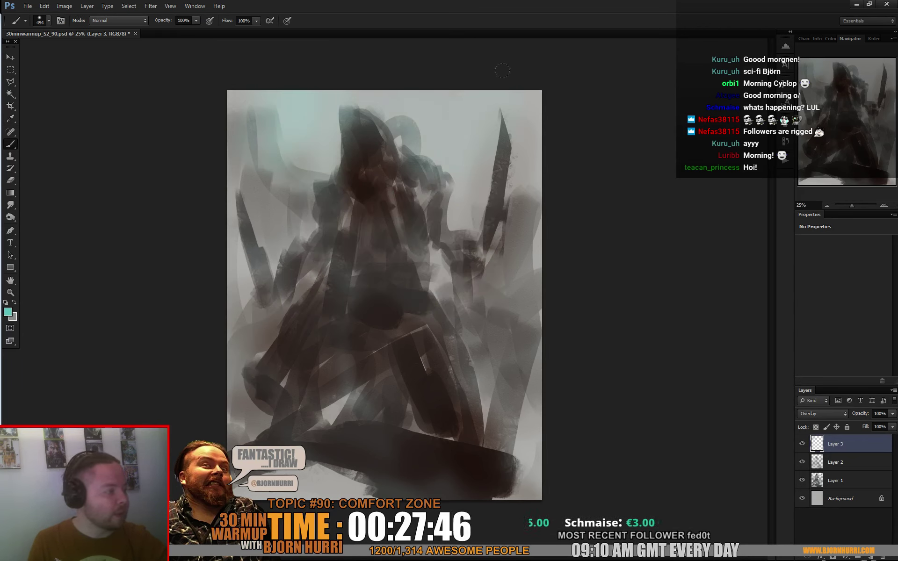
left_click_drag(526, 197, 506, 318)
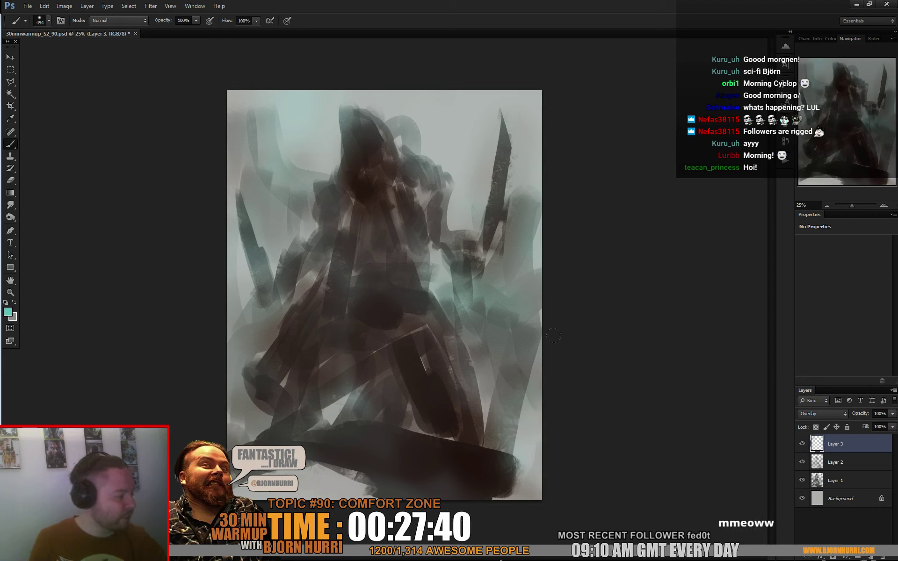
- Add a new layer above the teal glaze, set it to Overlay, and choose the hard-edged square brush
left_click(871, 558)
left_click(818, 415)
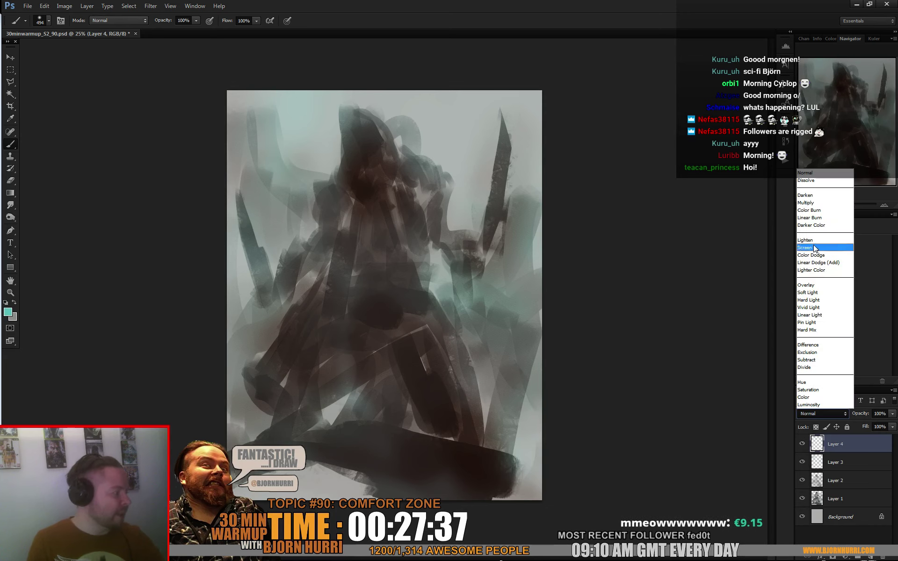
left_click(817, 286)
right_click(222, 267)
right_click(368, 267)
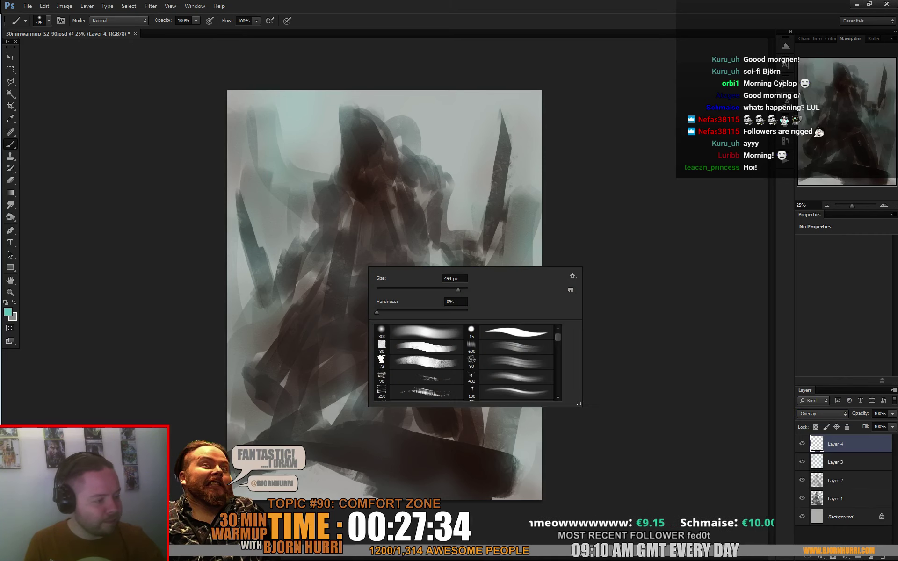
left_click(420, 347)
- Change the foreground colour to a light orange and glaze accents over the figure's arms, hand and legs with the 339 px brush
left_click(8, 312)
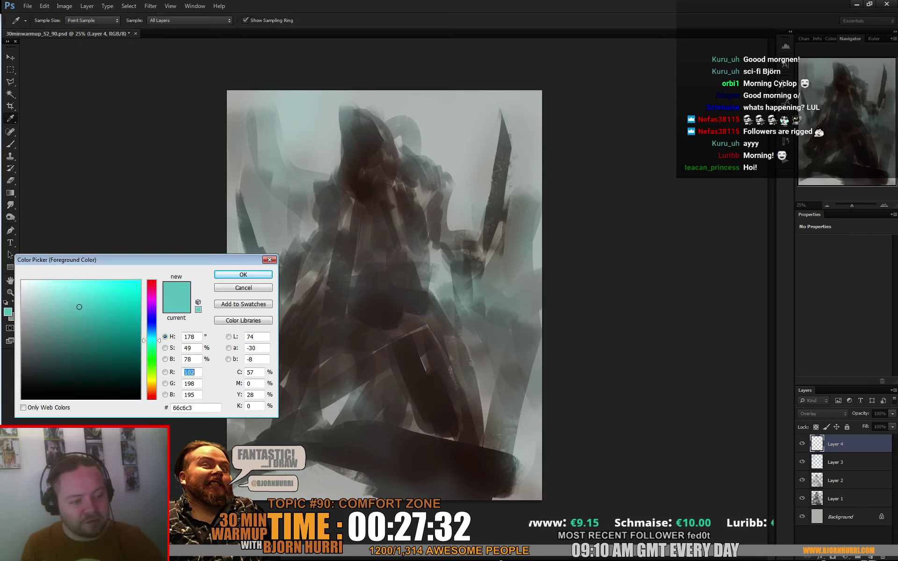
left_click(152, 394)
left_click(81, 296)
left_click(255, 275)
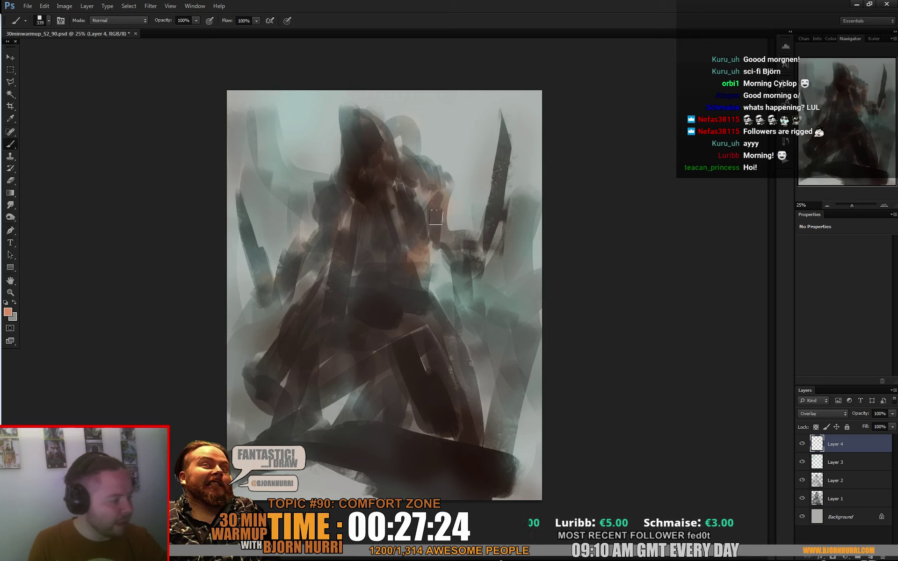
left_click_drag(449, 307, 461, 393)
left_click_drag(281, 311, 290, 328)
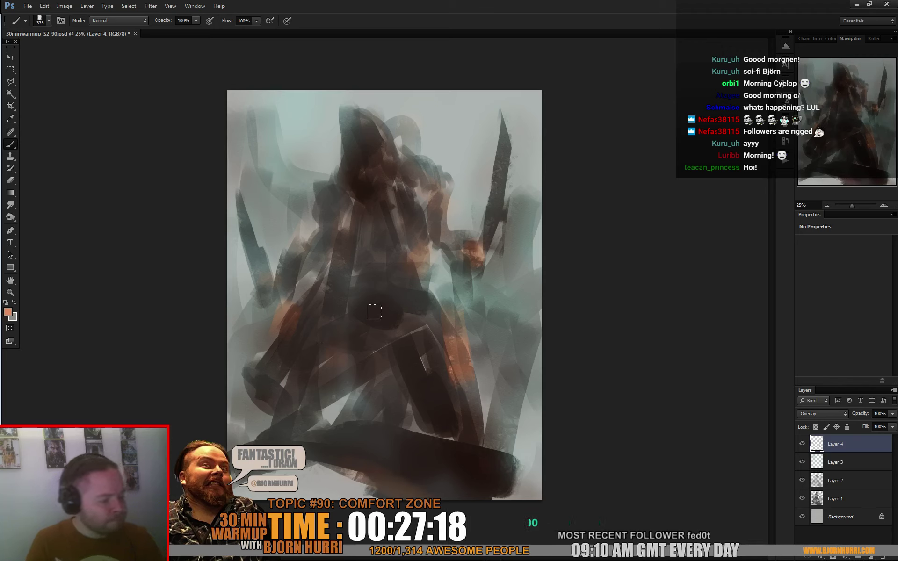
- Add another new layer above the orange accents and set its blend mode to Soft Light
key("ctrl+shift+alt+n")
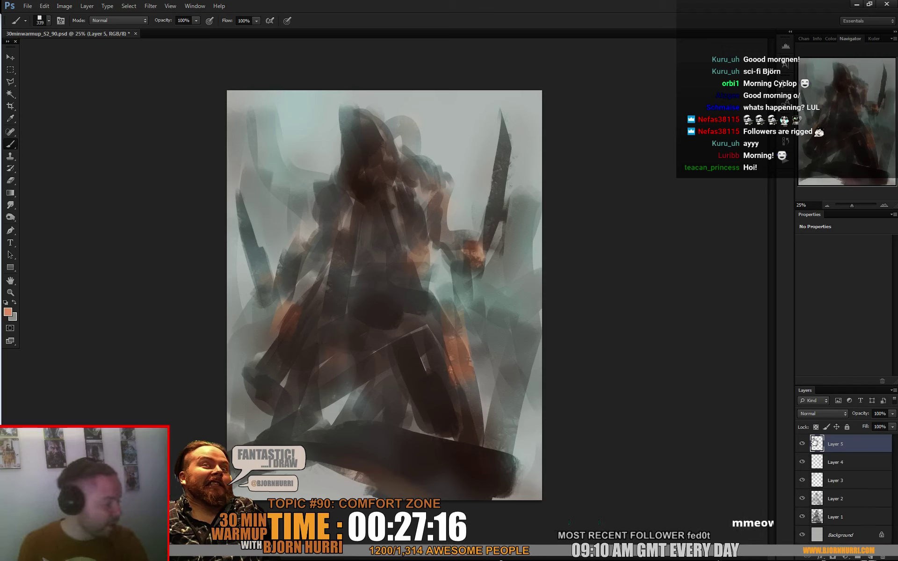
left_click(823, 413)
left_click(822, 293)
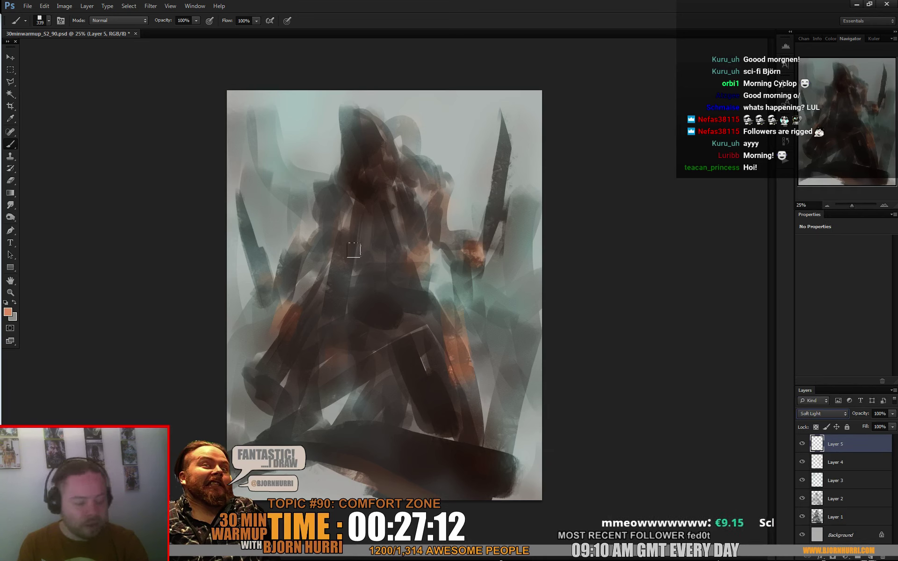
- Lay a linear orange-to-transparent gradient from the ground up to the figure's chest on the Soft Light layer
key("g")
key("f")
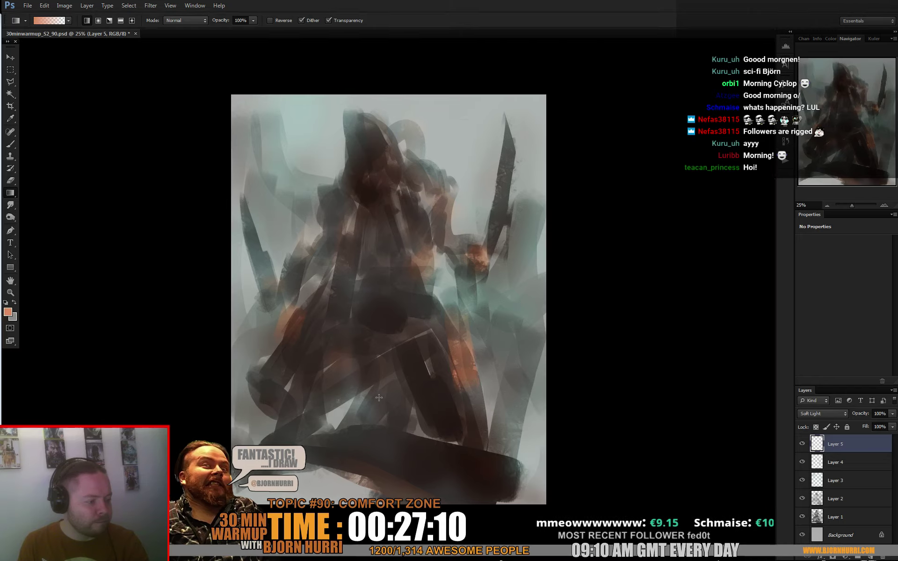
key("f")
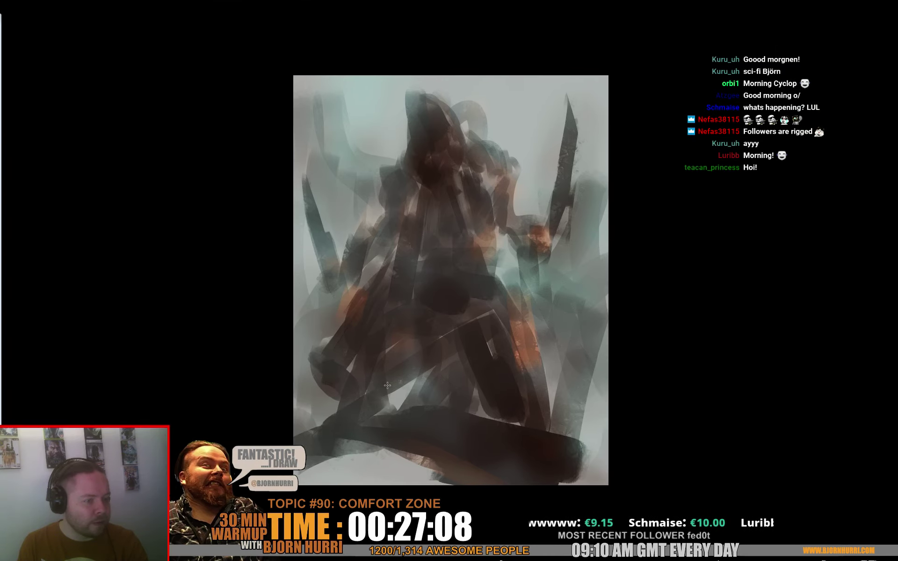
key("f")
left_click_drag(385, 479, 409, 191)
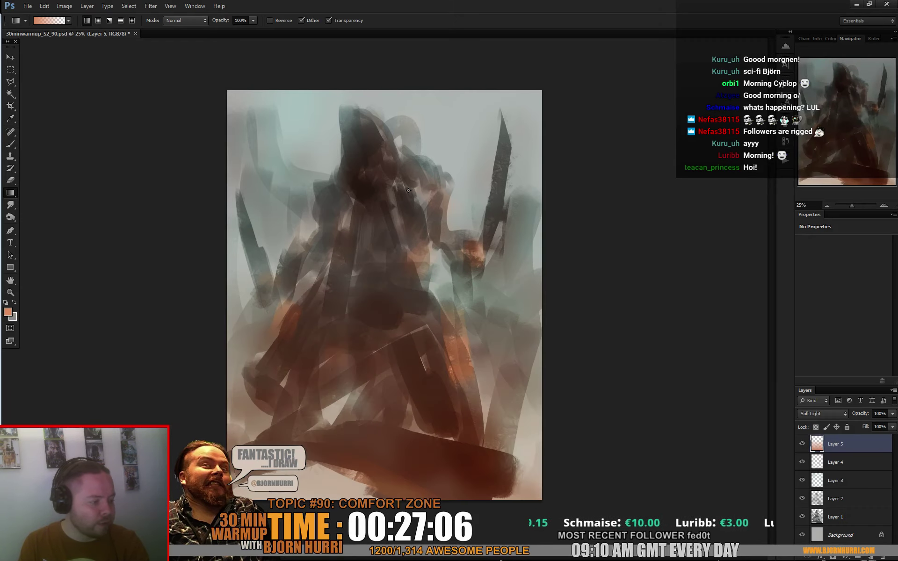
- Shift the gradient layer's hue by +145 with Hue/Saturation to make it green
key("ctrl+u")
left_click_drag(79, 350, 126, 350)
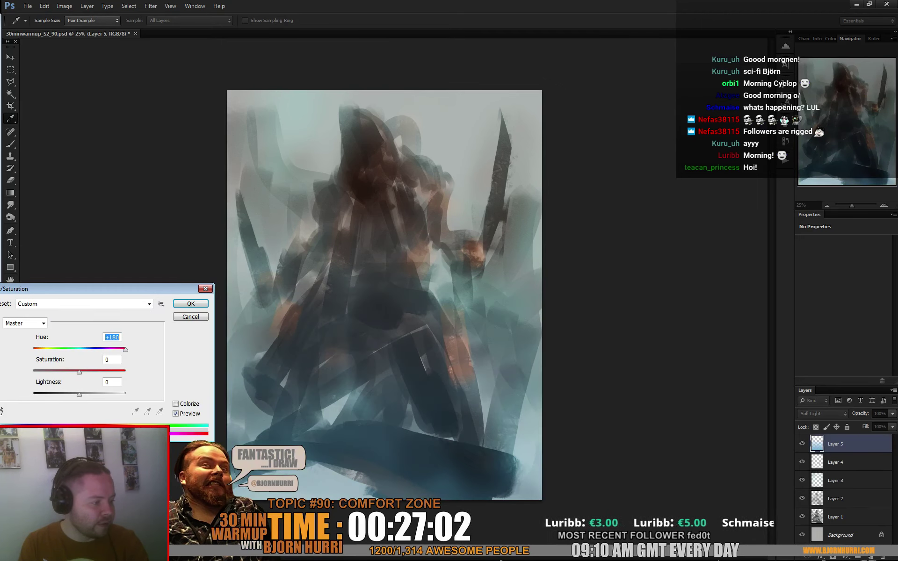
key("shift+Down")
key("shift+Down")
key("shift+Down")
key("shift+Down")
key("shift+Down")
left_click_drag(116, 350, 119, 350)
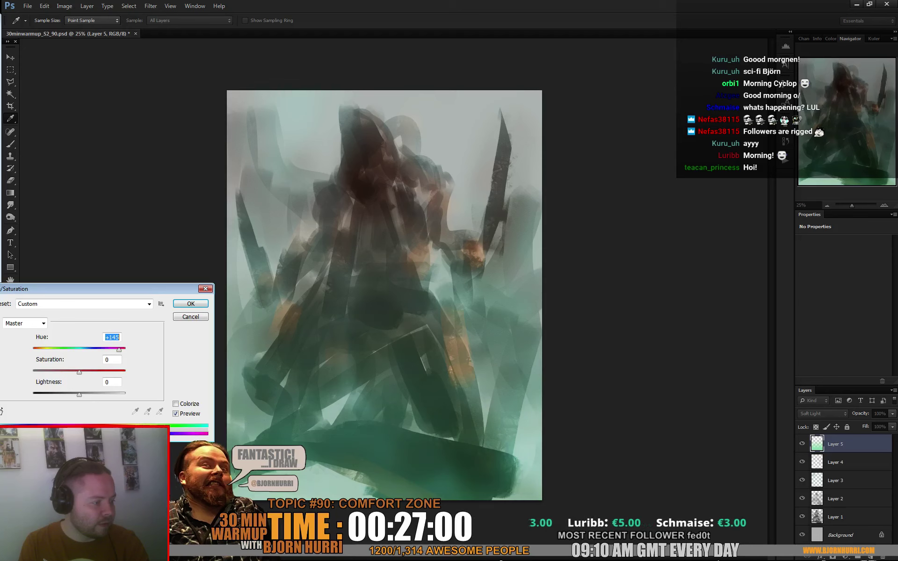
key("Return")
key("g")
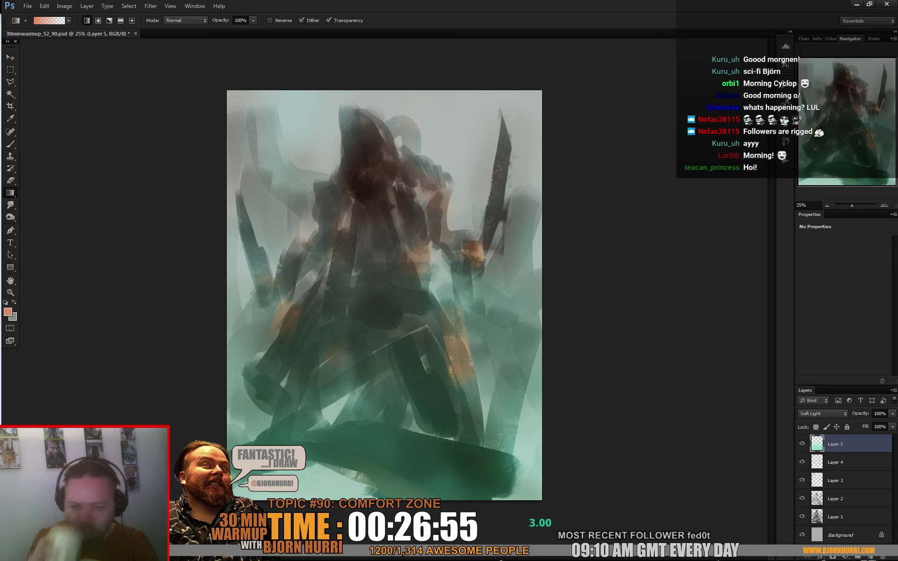
- Add a Brightness/Contrast adjustment layer above the gradient with the contrast at 61
left_click(847, 557)
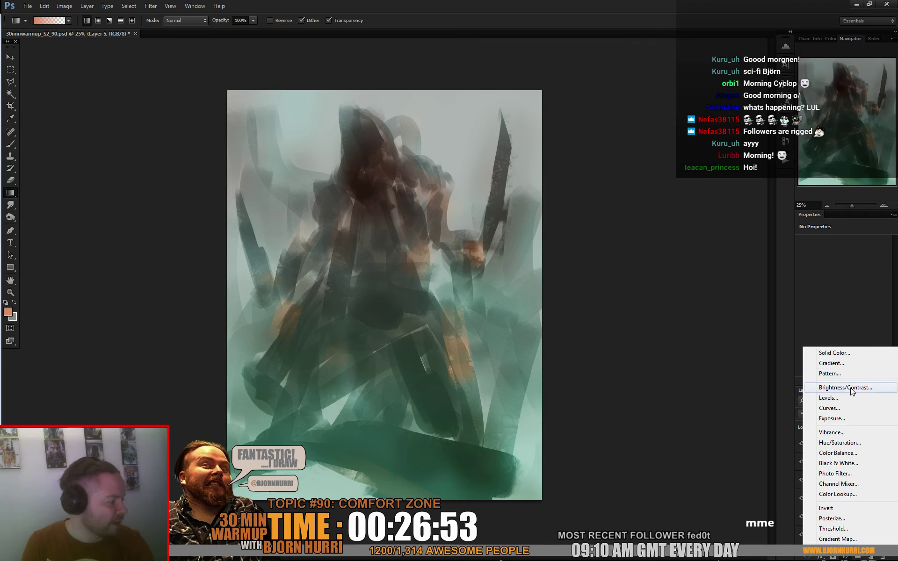
left_click(842, 387)
left_click_drag(844, 284, 870, 288)
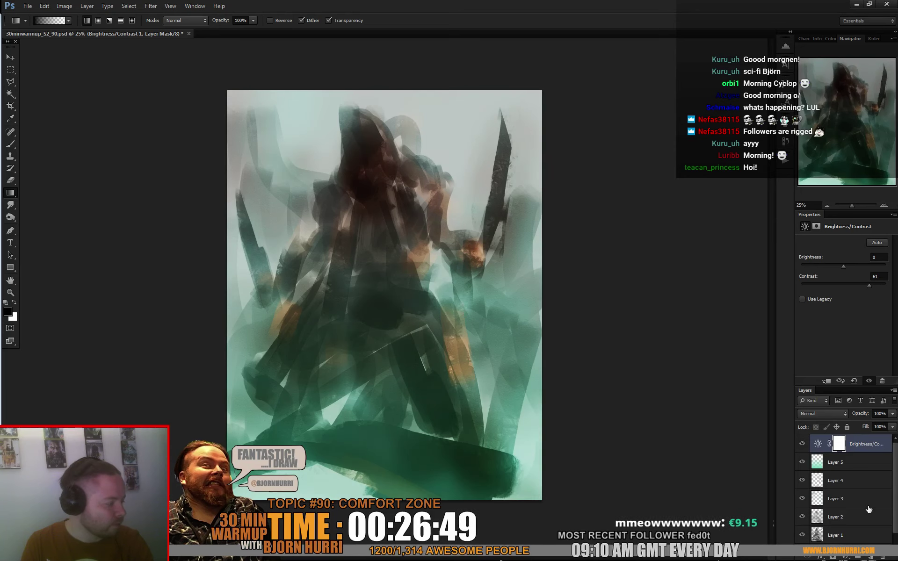
- Add a Warming Filter (85) Photo Filter layer and a Color Balance layer with midtone Yellow/Blue at -12
left_click(846, 557)
left_click(837, 473)
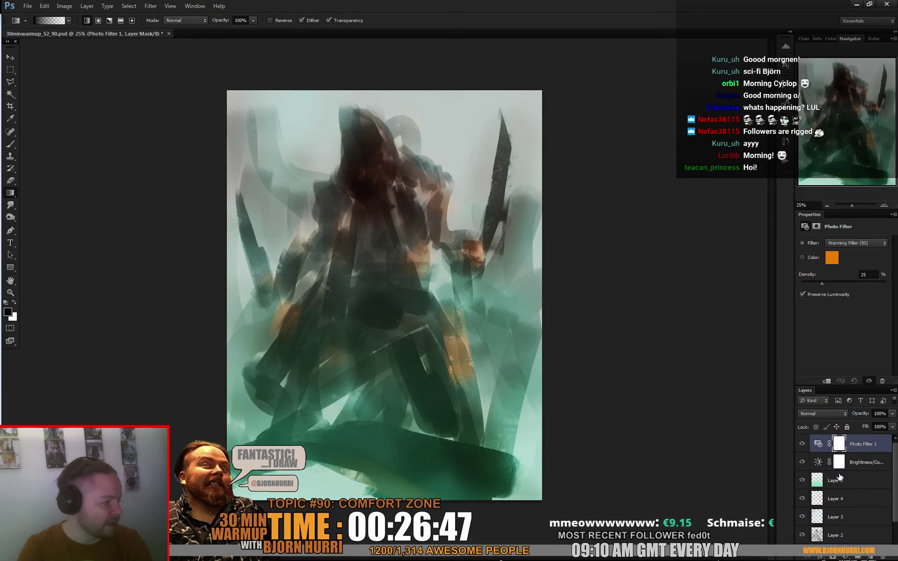
left_click(846, 557)
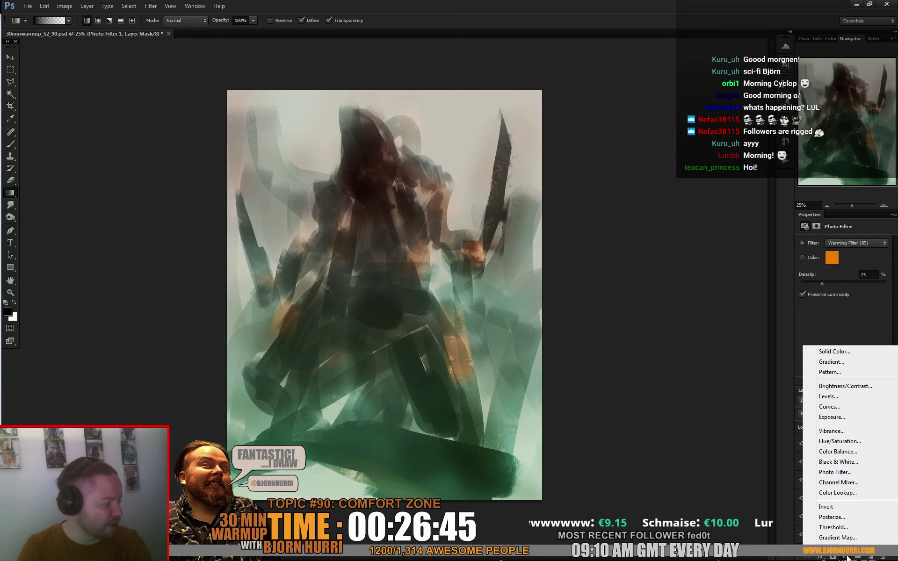
left_click(837, 455)
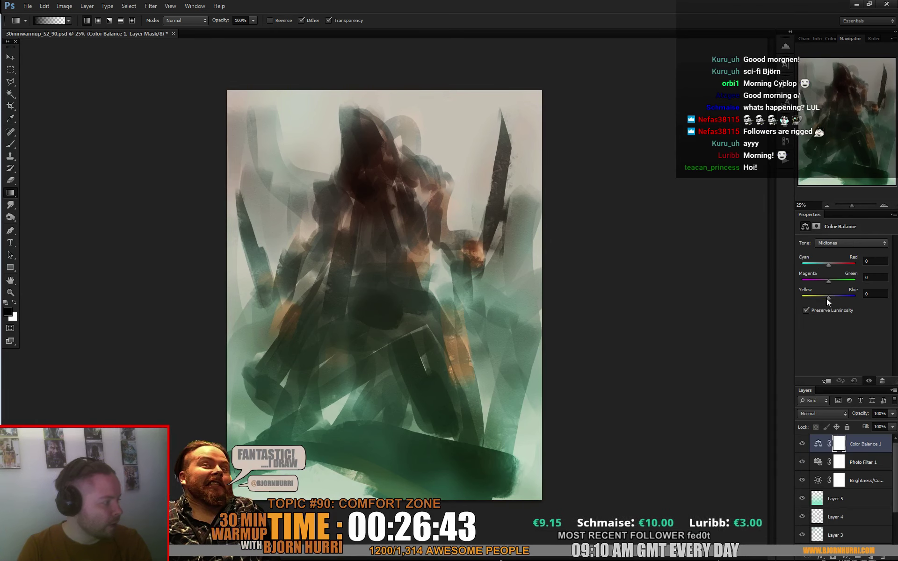
left_click_drag(825, 302, 826, 300)
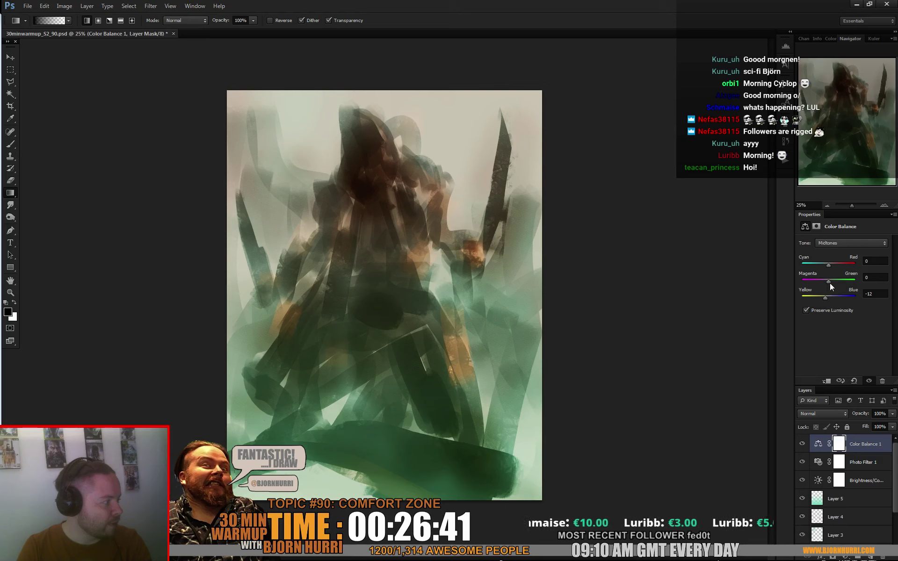
- Add a Curves adjustment layer and lower the Green curve to output 60 at input 71
left_click(841, 557)
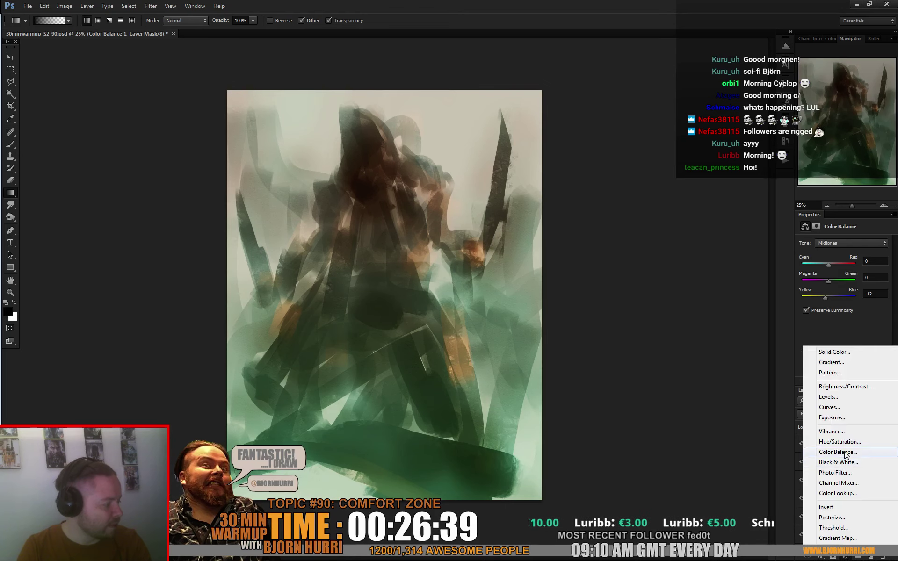
left_click(838, 407)
left_click(838, 255)
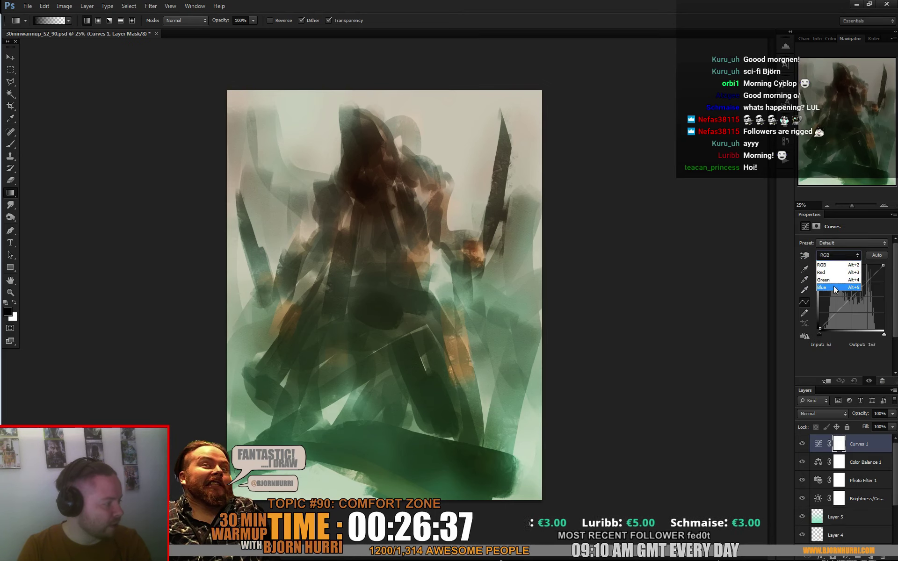
left_click(835, 276)
left_click_drag(839, 314, 838, 314)
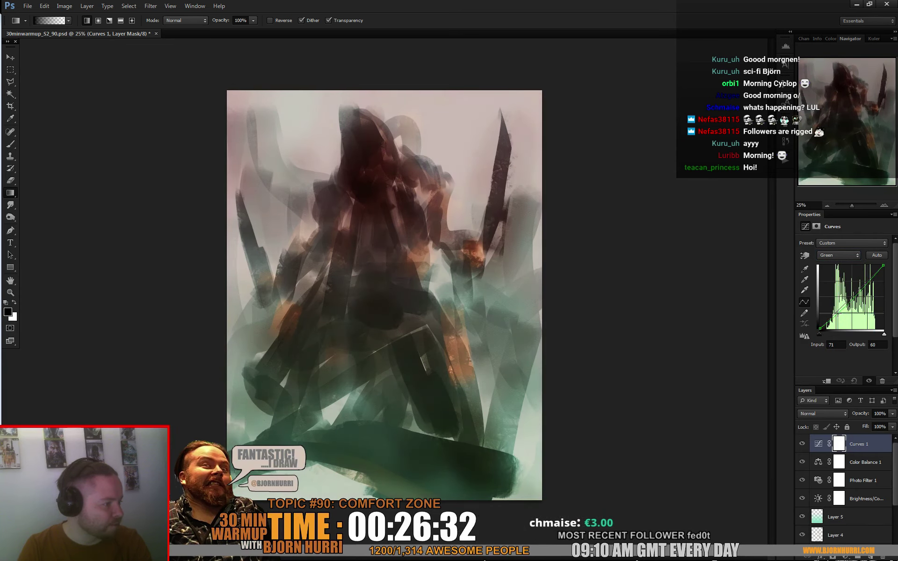
- Lower the brighter part of the Blue curve and raise its shadows to output 63 at input 52
left_click(841, 253)
left_click(835, 283)
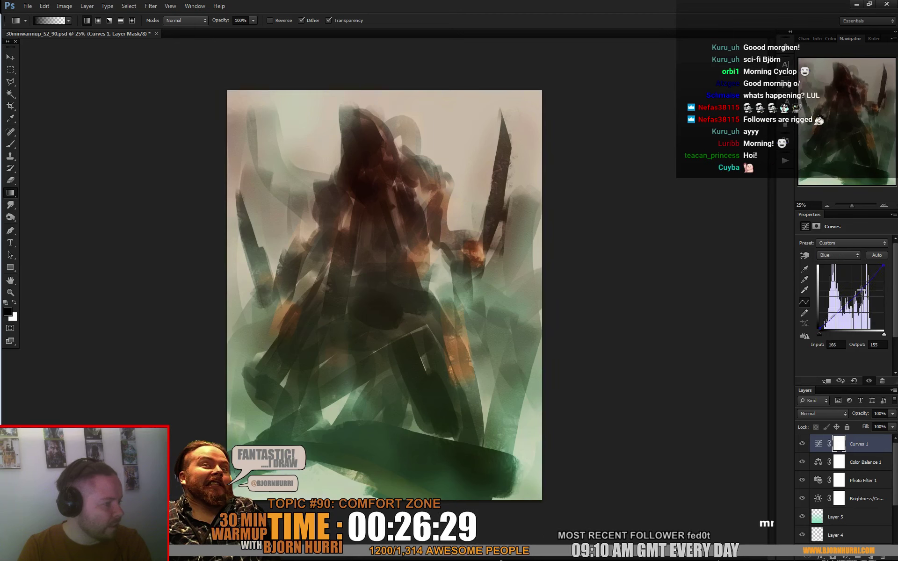
left_click_drag(861, 286, 861, 295)
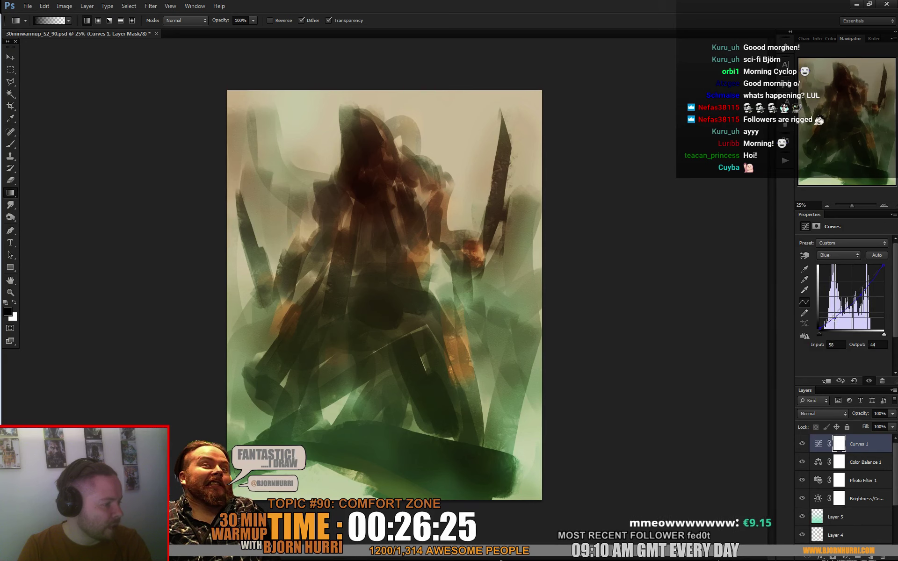
left_click_drag(831, 313, 832, 314)
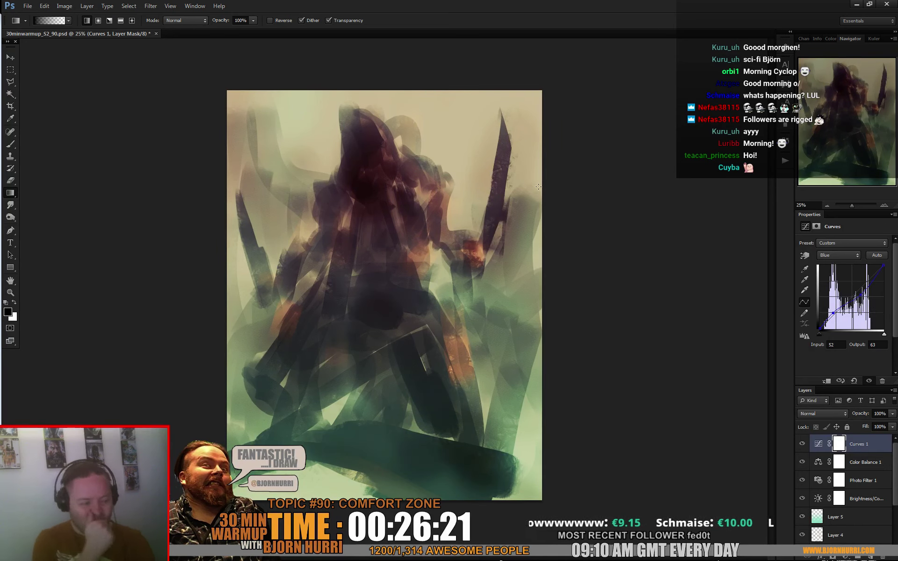
- Raise the Red curve's midtones to output 140 at input 115
left_click(839, 255)
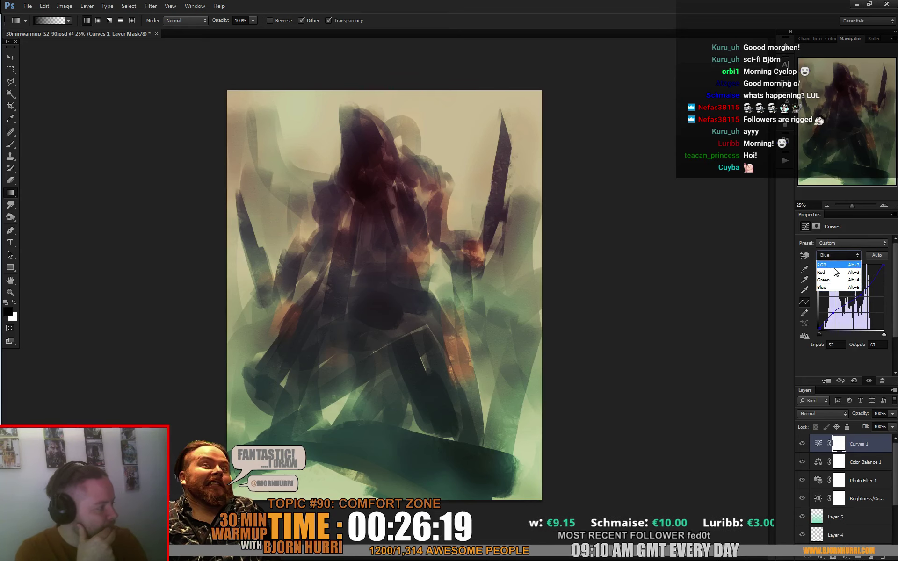
left_click(837, 266)
left_click_drag(848, 302, 848, 294)
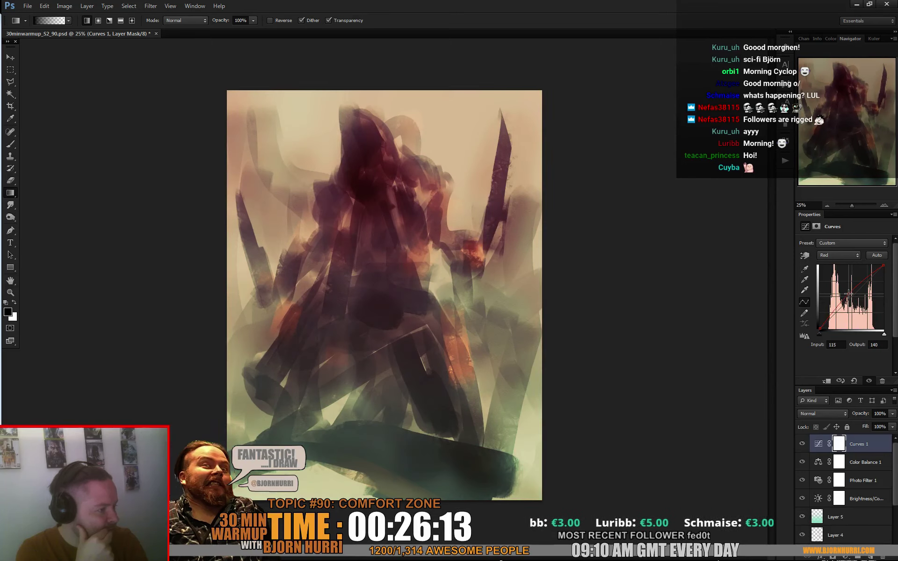
- Add a new layer above the Curves adjustment, set up the square brush at 189 px, and sample the hood's dark red
left_click(871, 557)
key("b")
right_click(322, 191)
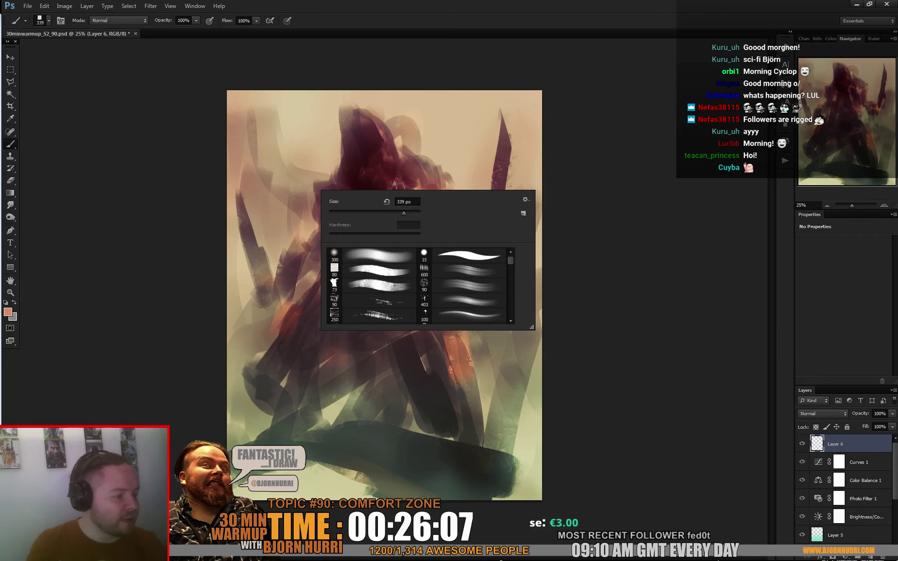
left_click(371, 270)
left_click(373, 174, "alt")
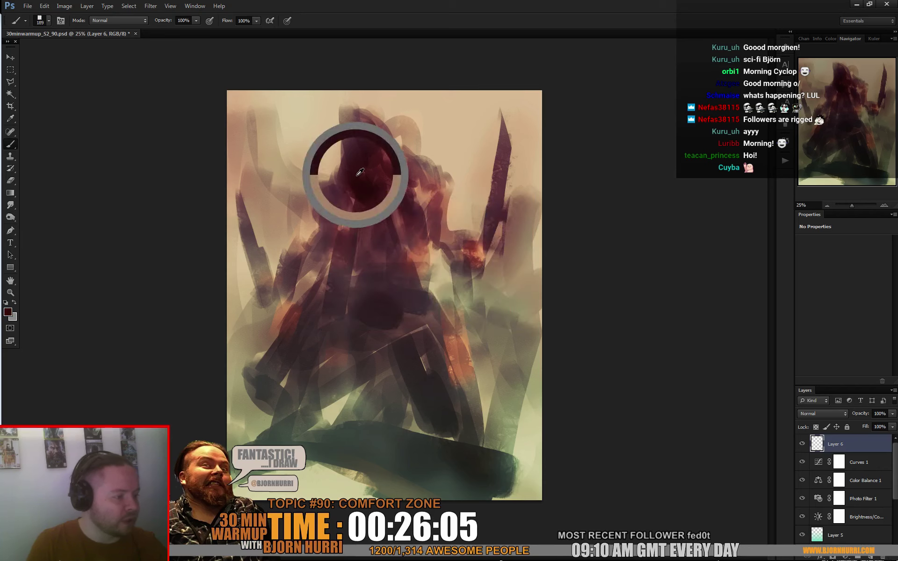
- Brush muted tones sampled from the painting into the background around the left blade and beside the figure's shoulder
mouse_move(278, 208)
left_mouse_down()
mouse_move(262, 225)
mouse_move(253, 220)
mouse_move(276, 255)
mouse_move(303, 202)
mouse_move(269, 201)
mouse_move(253, 178)
mouse_move(230, 187)
mouse_move(247, 286)
mouse_move(238, 281)
mouse_move(236, 304)
left_mouse_up()
left_click(406, 403, "alt")
left_click(269, 279, "alt")
left_click(235, 236, "alt")
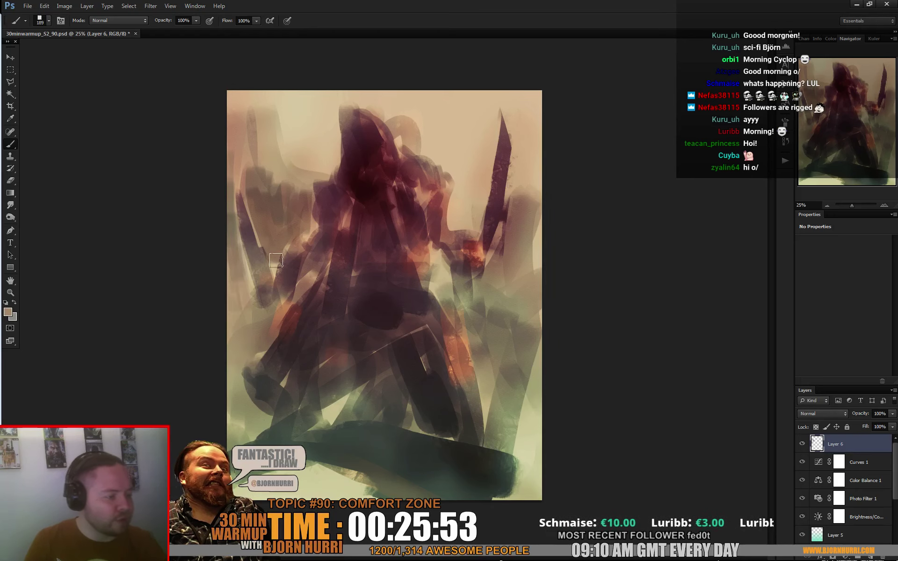
left_click_drag(295, 164, 295, 188)
mouse_move(306, 152)
left_mouse_down()
mouse_move(306, 187)
mouse_move(271, 135)
mouse_move(229, 162)
mouse_move(255, 159)
mouse_move(262, 140)
left_mouse_up()
left_click(331, 166, "alt")
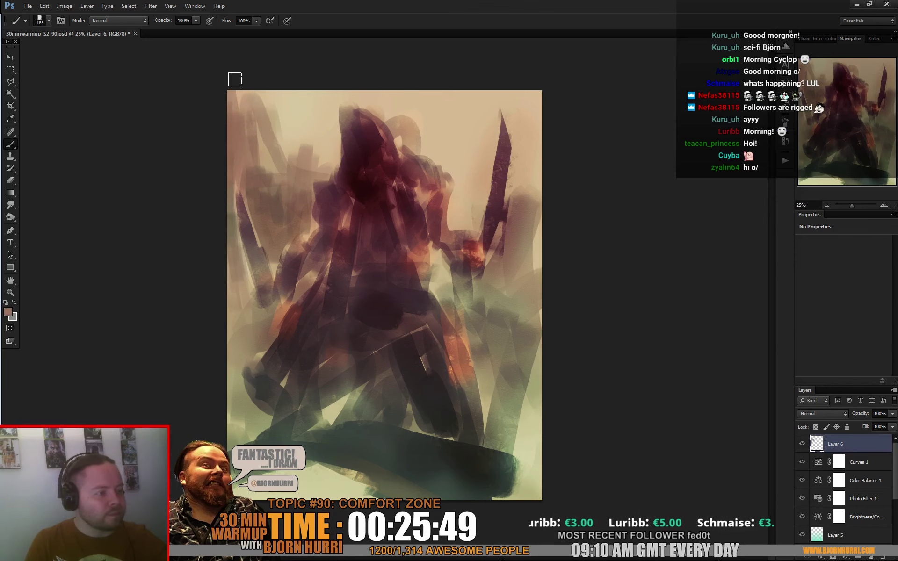
- Add muted brown vertical strokes to the background in the upper left corner of the painting
left_click_drag(234, 80, 237, 113)
left_click(258, 144, "alt")
left_click_drag(253, 95, 281, 140)
- Brush sampled muted tones along the canvas's right edge, in the background outside the right blade
left_click(521, 198, "alt")
left_click_drag(522, 191, 525, 173)
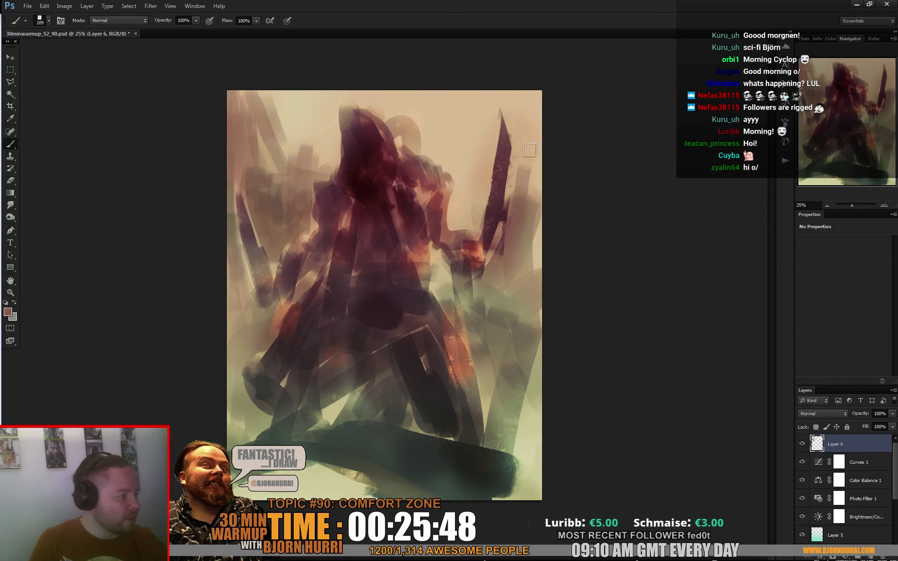
left_click_drag(538, 136, 542, 227)
left_click(531, 256, "alt")
left_click_drag(535, 263, 539, 233)
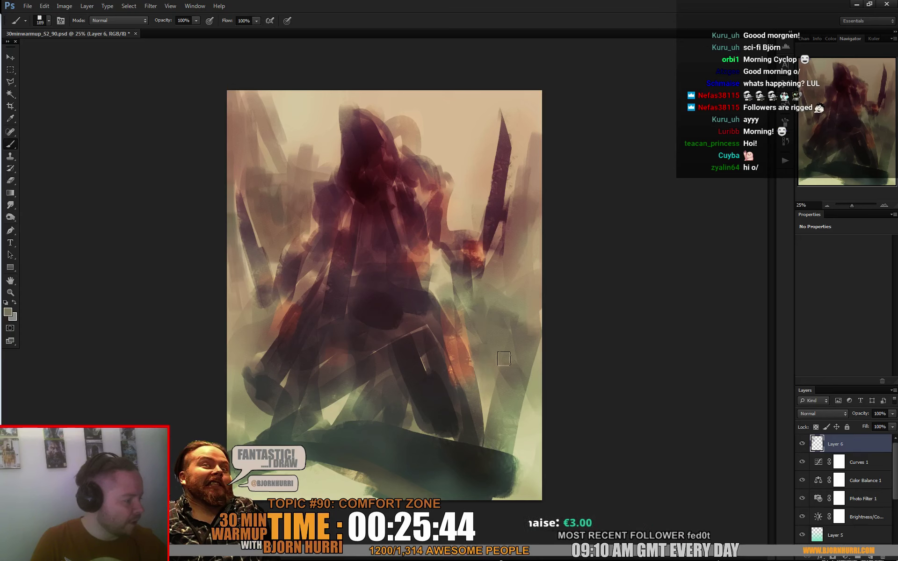
- Brush sampled muted tones into the background around the right blade, enlarging the brush to 504 px for broad strokes along the canvas's right edge
left_click(511, 310, "alt")
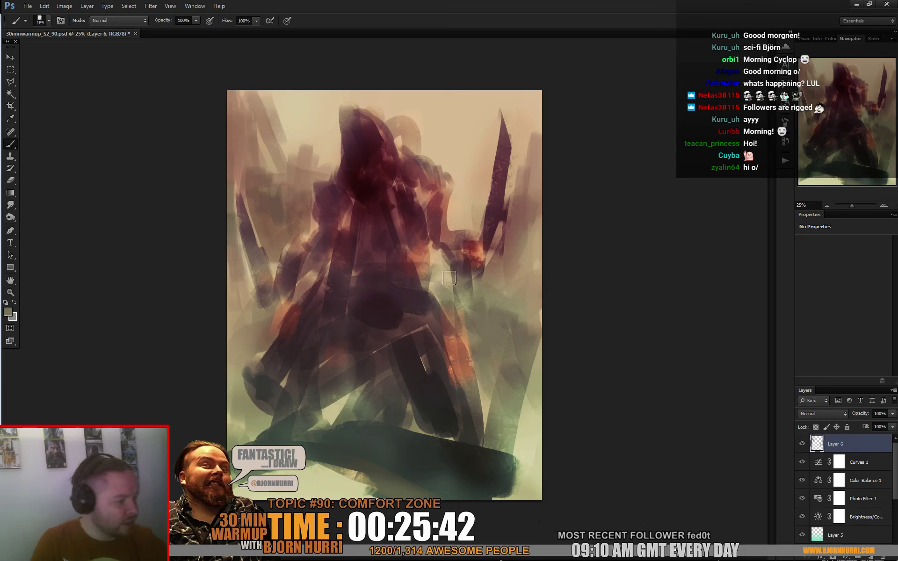
left_click(515, 294, "alt")
mouse_move(465, 193)
left_mouse_down()
mouse_move(458, 201)
mouse_move(468, 187)
mouse_move(484, 196)
mouse_move(498, 101)
mouse_move(476, 204)
mouse_move(424, 150)
mouse_move(401, 111)
mouse_move(441, 139)
left_mouse_up()
right_click(477, 138)
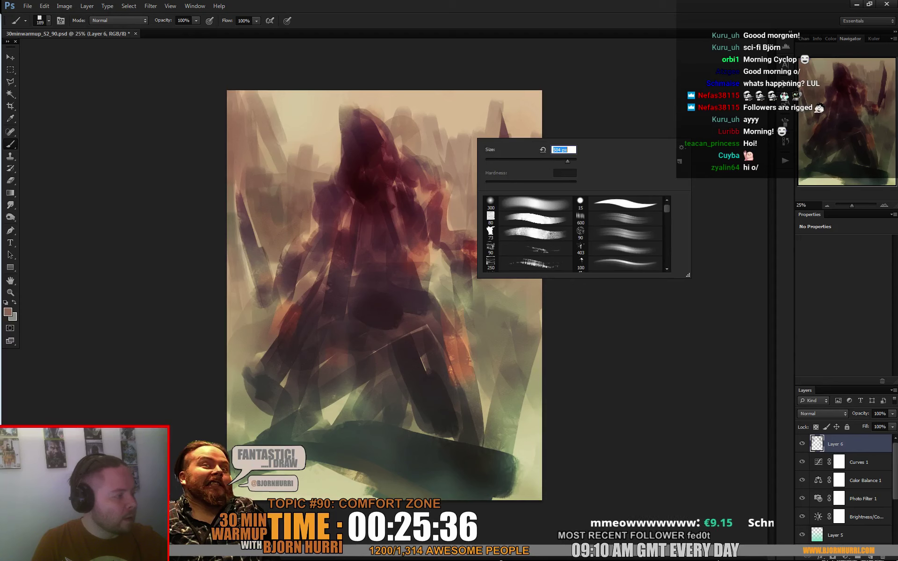
key("Return")
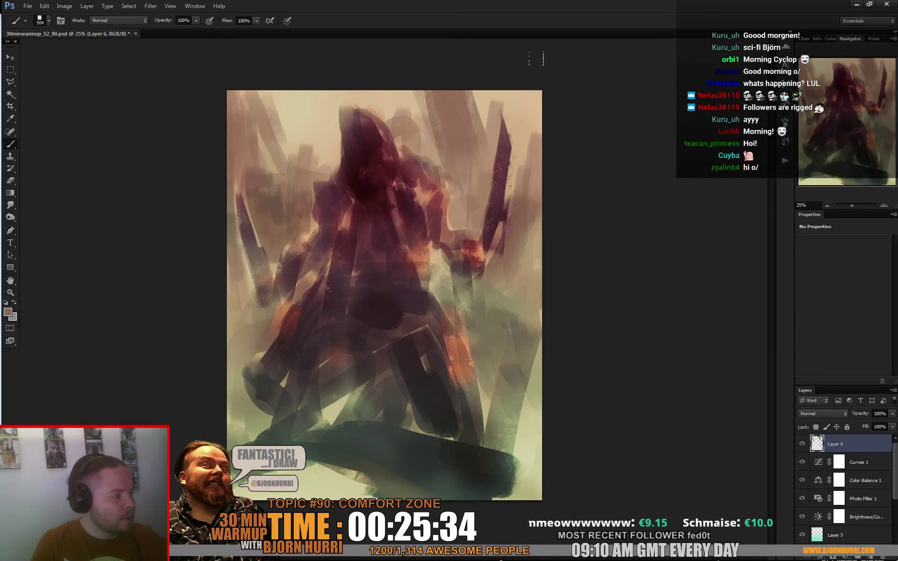
mouse_move(537, 63)
left_mouse_down()
mouse_move(556, 376)
mouse_move(610, 406)
left_mouse_up()
- Paint over the dark mound's right end and the ground below it with large strokes of tones sampled nearby
left_click(520, 368, "alt")
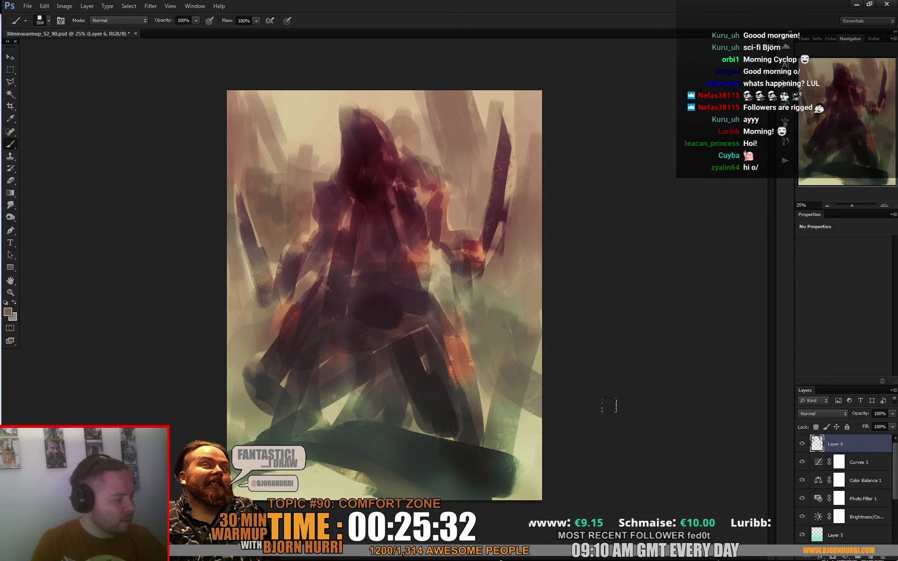
left_click(523, 392, "alt")
left_click_drag(501, 445, 544, 487)
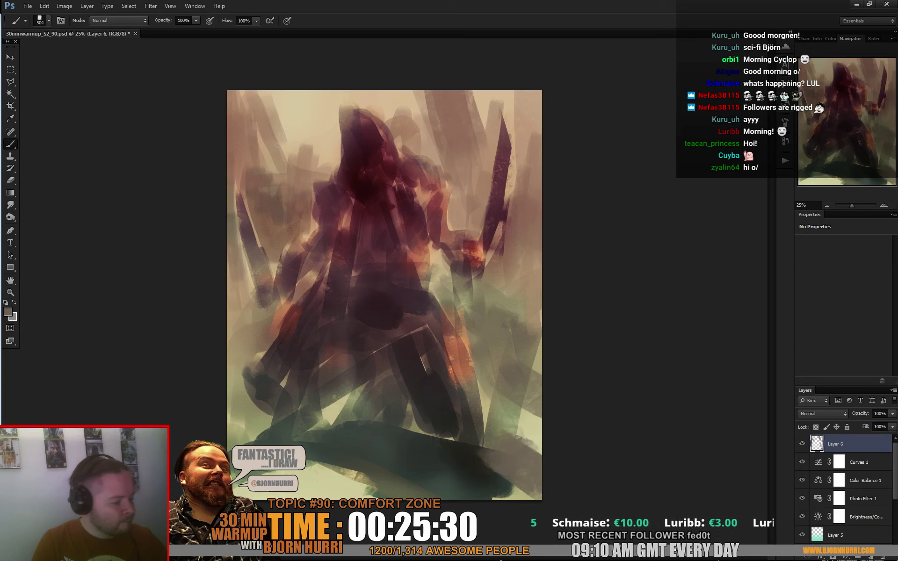
left_click(319, 455, "alt")
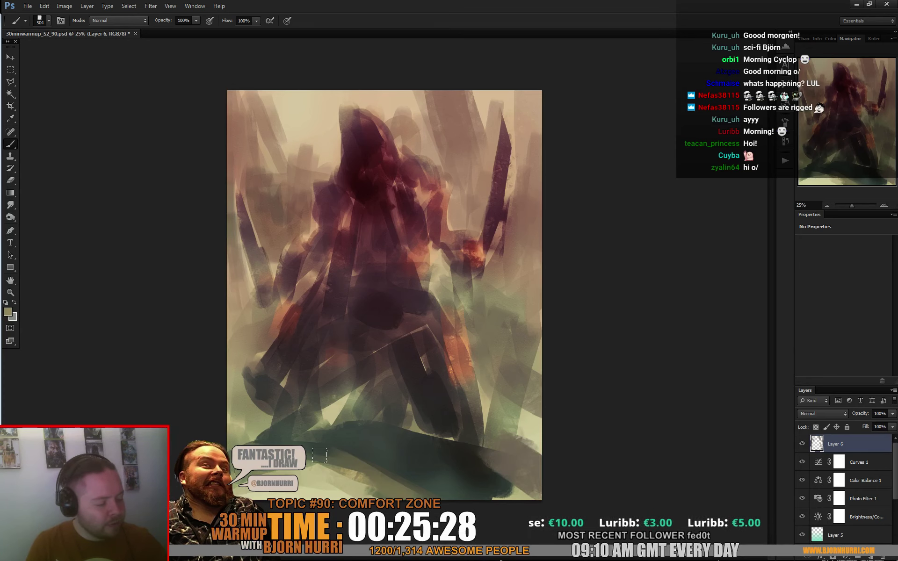
left_click(389, 473, "alt")
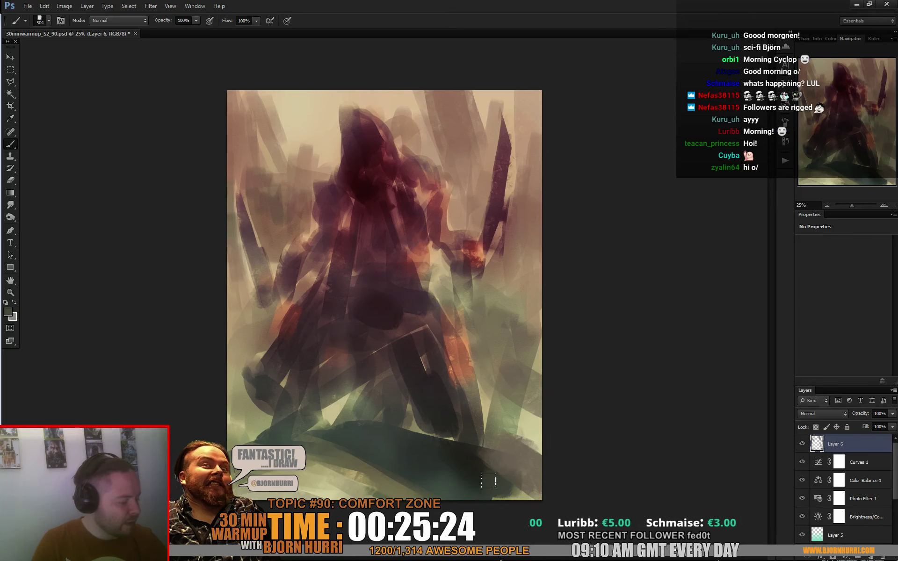
- Reduce the brush to 70 px and 38 px and touch up around the right hand and lower left cloak with sampled dark tones
right_click(394, 511)
left_click(465, 432)
type("70")
key("Return")
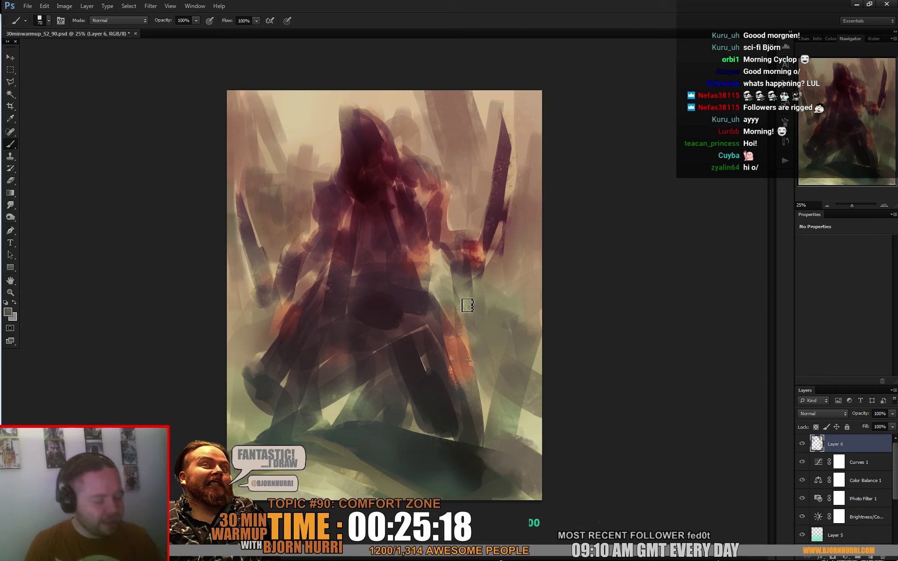
left_click(335, 425, "alt")
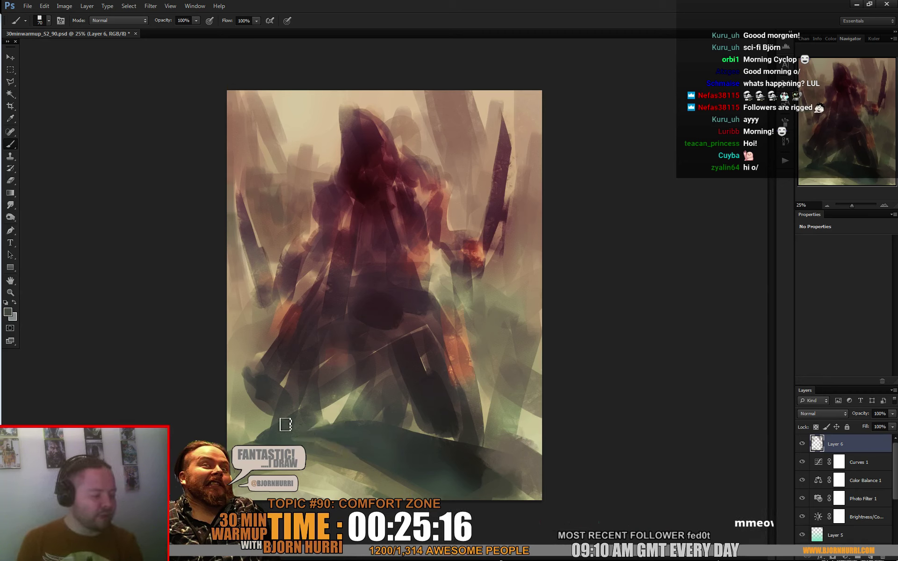
right_click(326, 371)
key("Return")
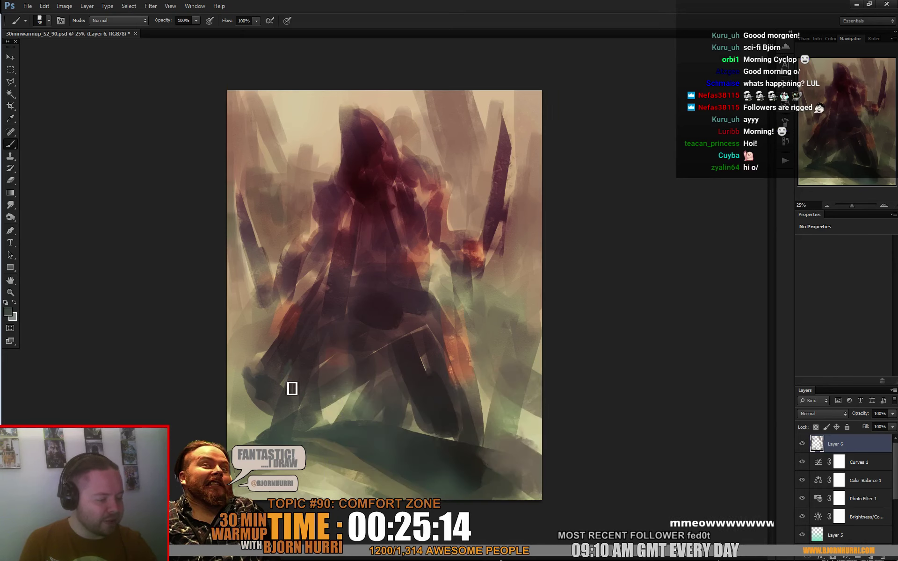
- Add dark red accents along the cloak's lower left edge, varying the brush size between 3, 13 and 47 px
right_click(298, 346)
type("3")
key("Return")
left_click_drag(321, 285, 353, 235)
right_click(275, 348)
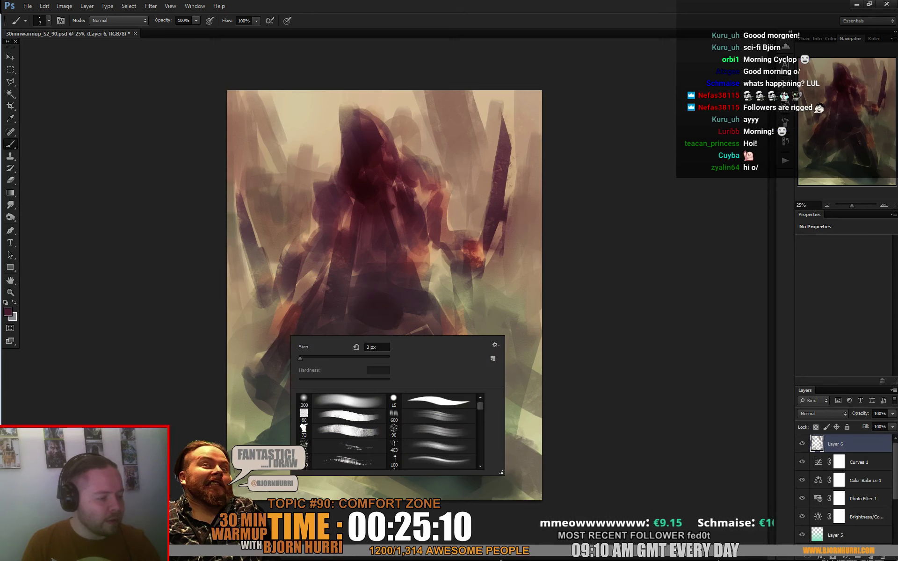
type("13")
key("Return")
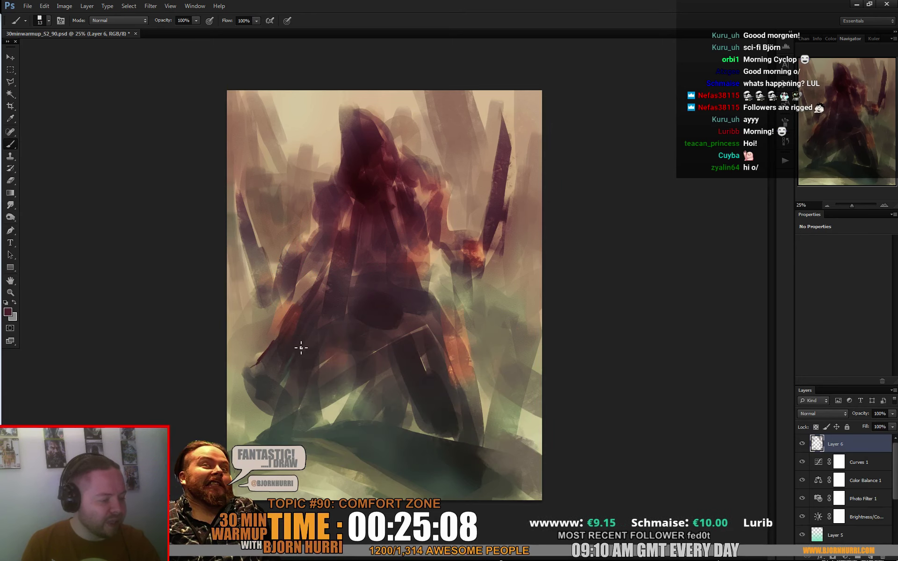
right_click(319, 331)
type("47")
key("Return")
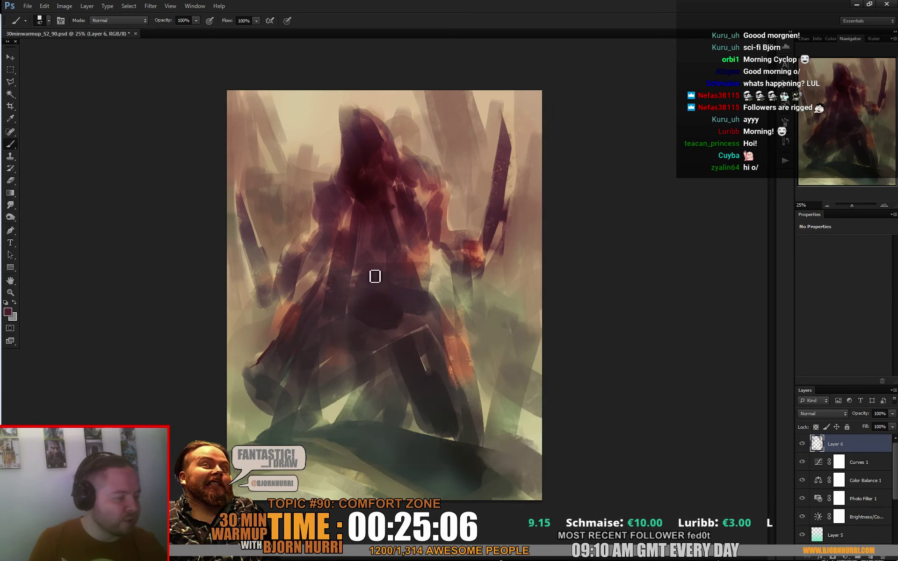
- Sample the pale beige beside the figure, add a new layer, and block in the face and both arms with the brush at 141 px
left_click(442, 269, "alt")
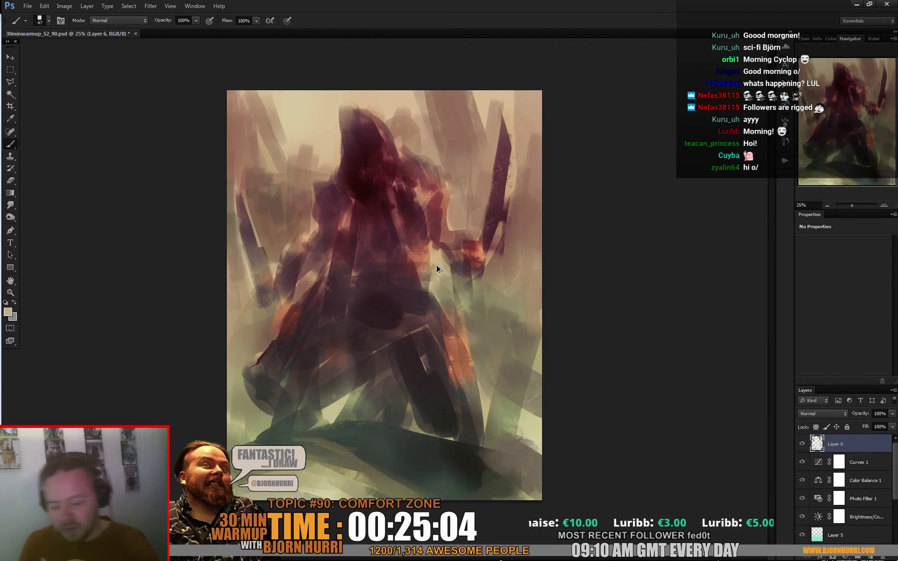
key("ctrl+alt+shift+b")
key("Escape")
key("ctrl+shift+alt+n")
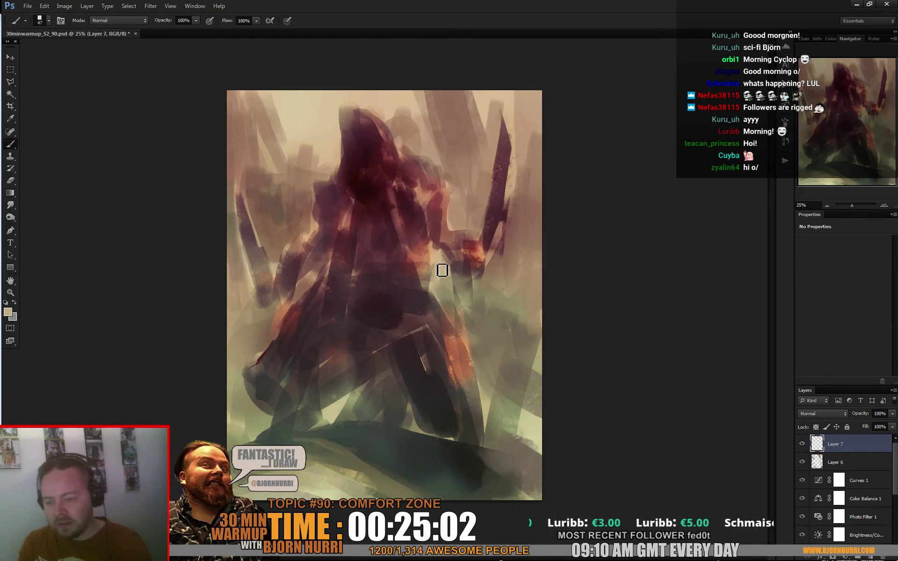
right_click(442, 270)
left_click_drag(491, 212, 511, 212)
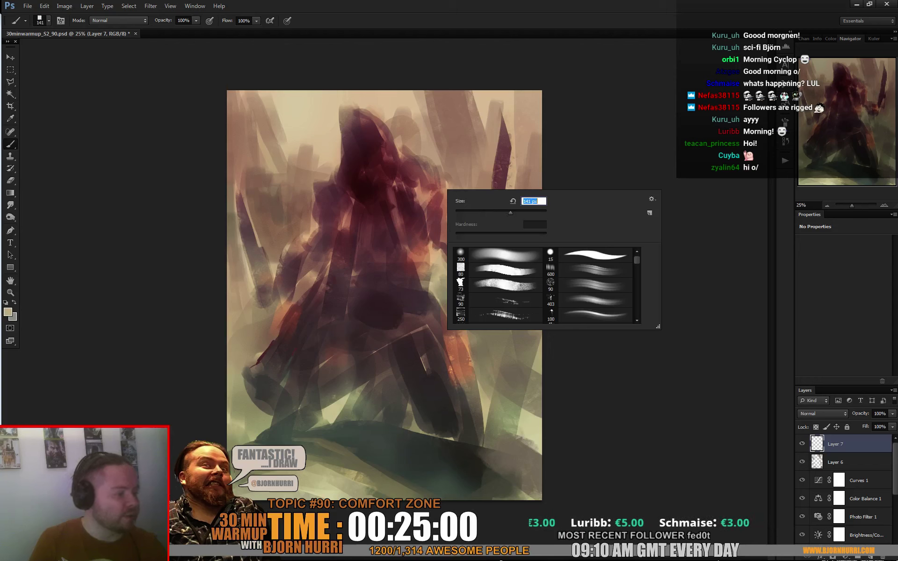
key("Return")
mouse_move(353, 159)
left_mouse_down()
mouse_move(371, 162)
mouse_move(375, 144)
mouse_move(372, 169)
left_mouse_up()
mouse_move(440, 196)
left_mouse_down()
mouse_move(436, 224)
mouse_move(459, 238)
left_mouse_up()
left_click_drag(329, 221, 314, 265)
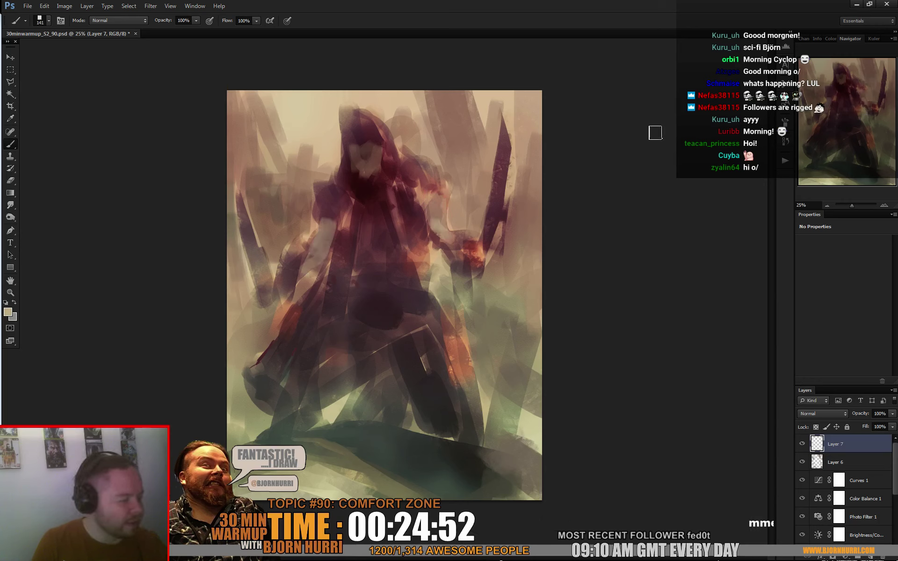
- Add another layer and brush a muted green sampled between the legs onto the figure's upper chest at 58 px
left_click(351, 409, "alt")
right_click(419, 228)
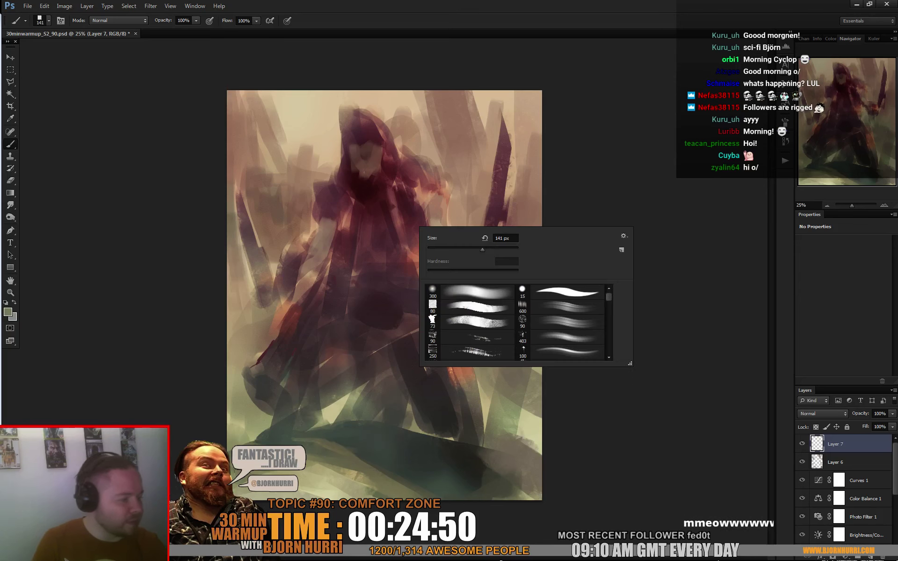
key("ctrl+shift+alt+n")
right_click(421, 215)
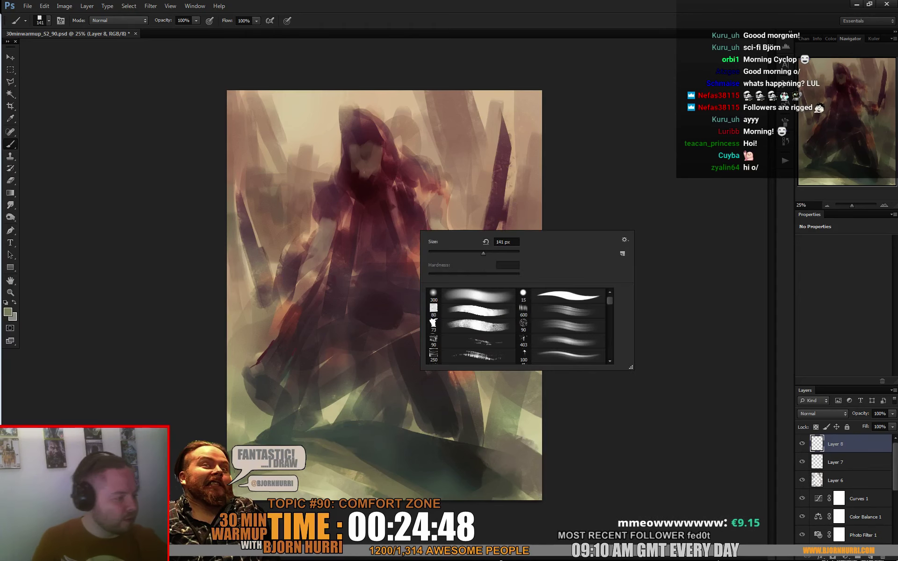
left_click_drag(484, 253, 454, 253)
key("Return")
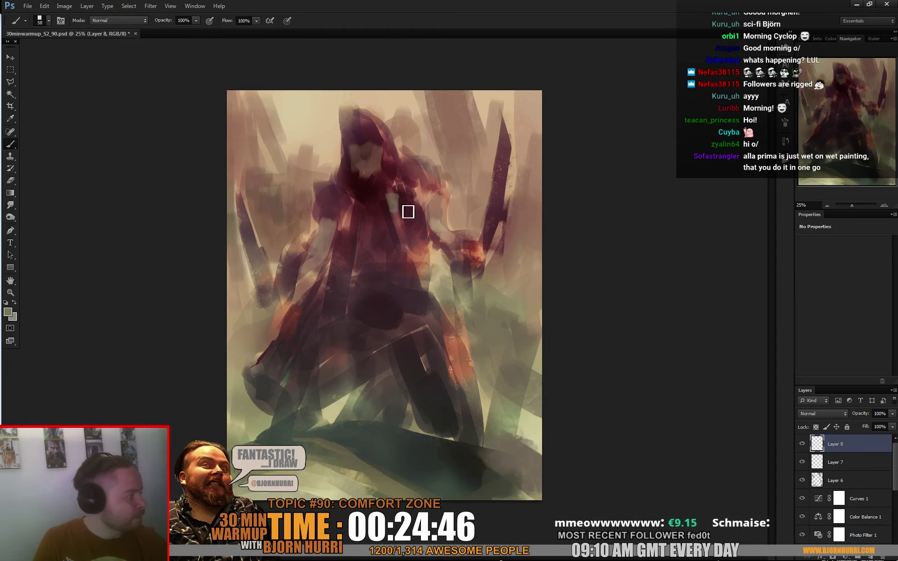
- Work small strokes into the chest at 15 px and 35 px, and block in the belly with the brush at 158 px
right_click(418, 230)
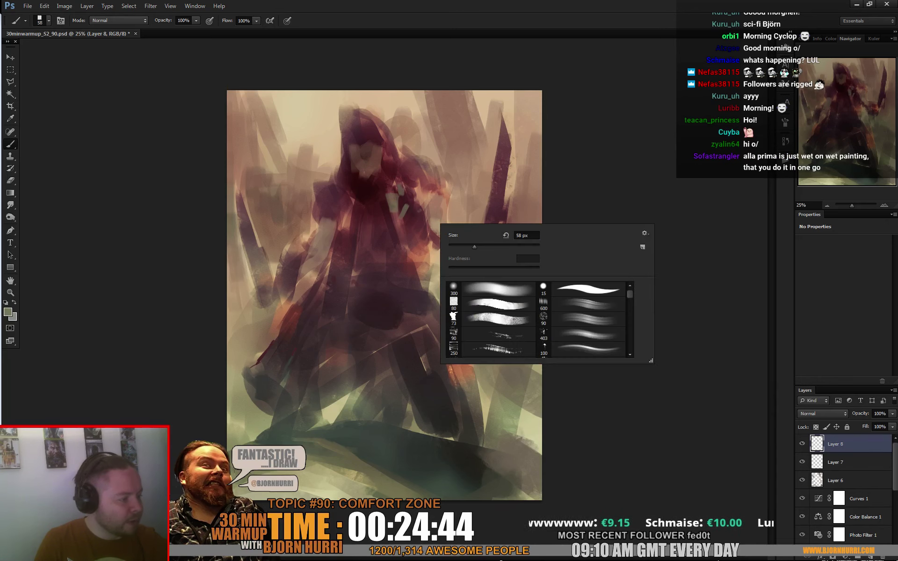
type("15")
key("Return")
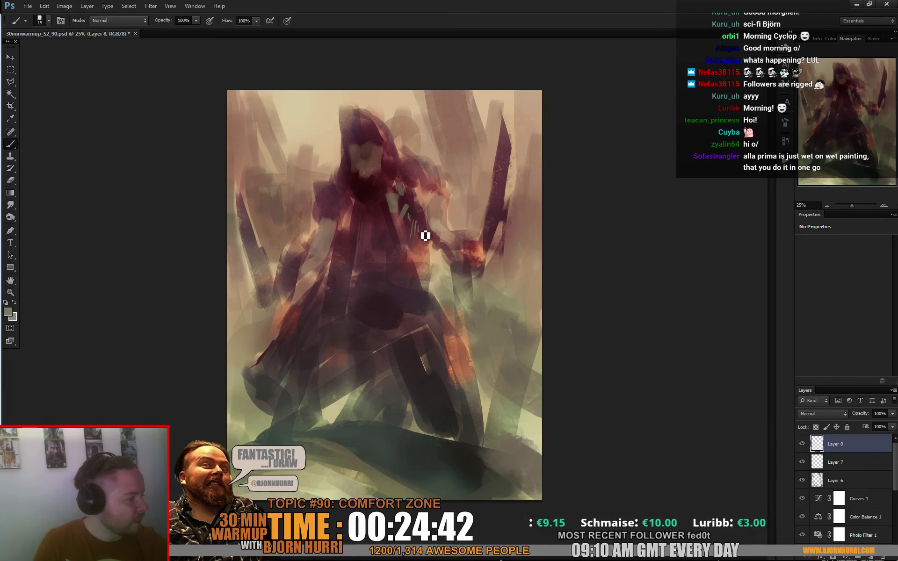
right_click(423, 230)
type("35")
key("Return")
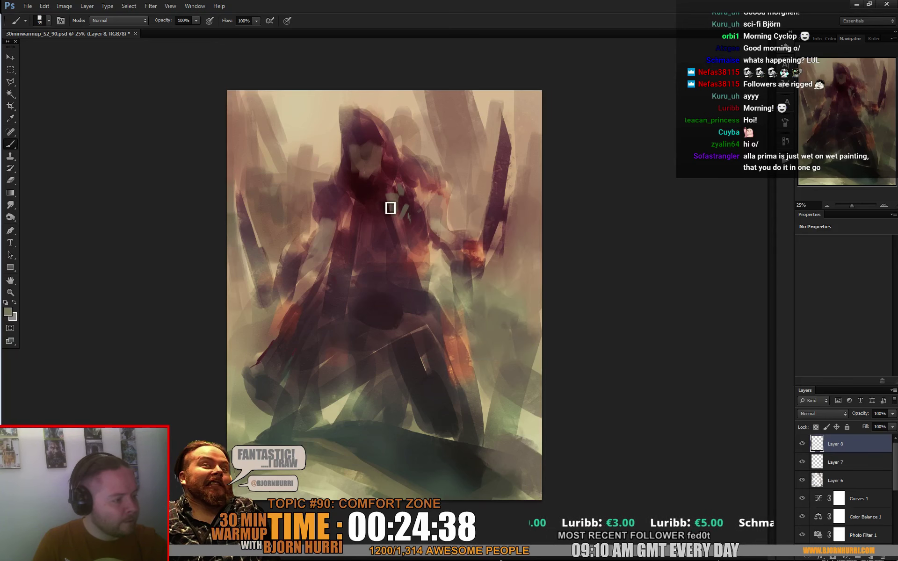
right_click(387, 246)
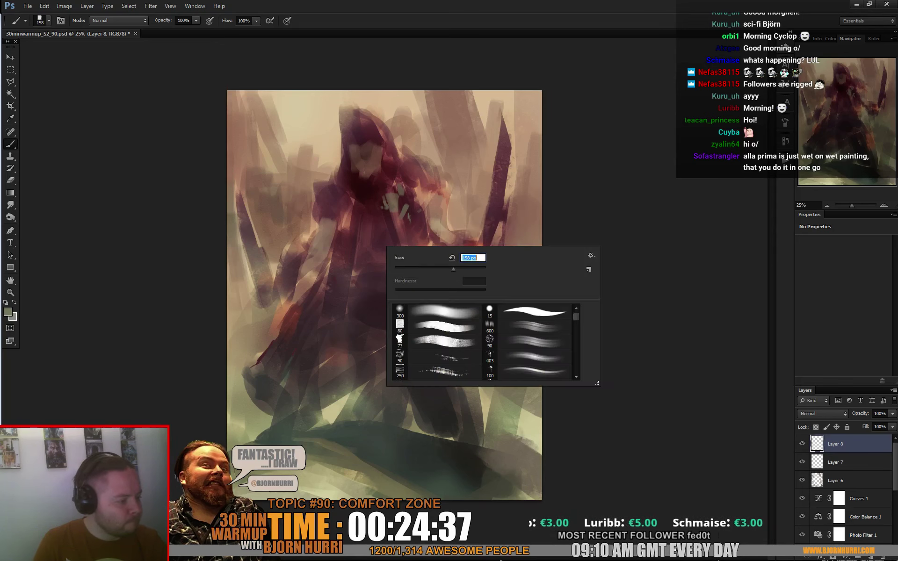
key("Return")
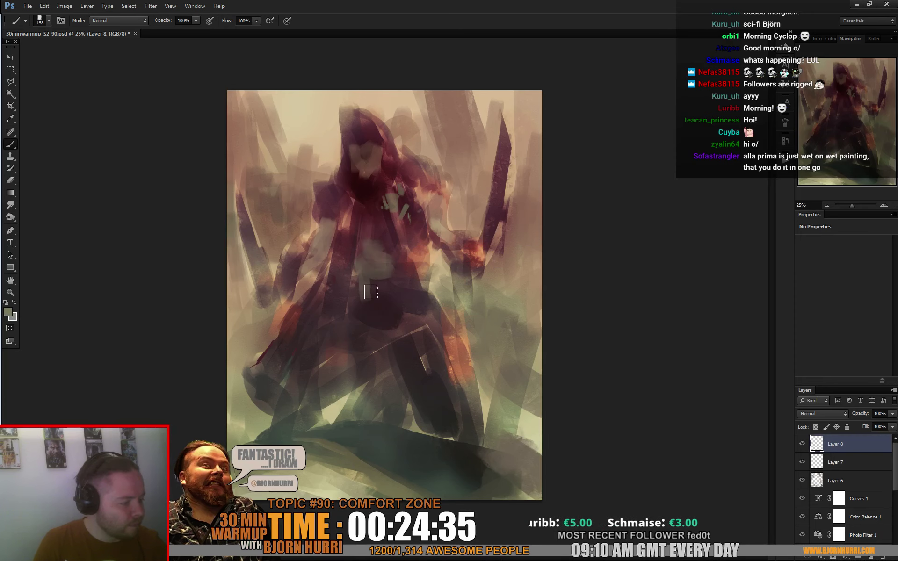
- Flip the whole canvas horizontally
left_click(70, 6)
mouse_move(128, 91)
left_click(194, 135)
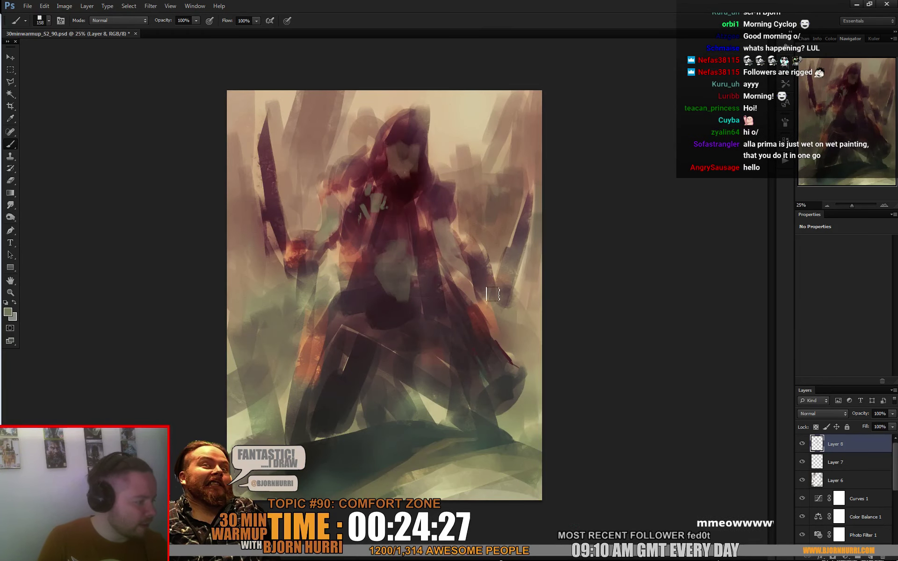
- Set the foreground colour to the pale yellow-green eef2d2
left_click(8, 312)
left_click(41, 283)
left_click_drag(41, 284, 37, 286)
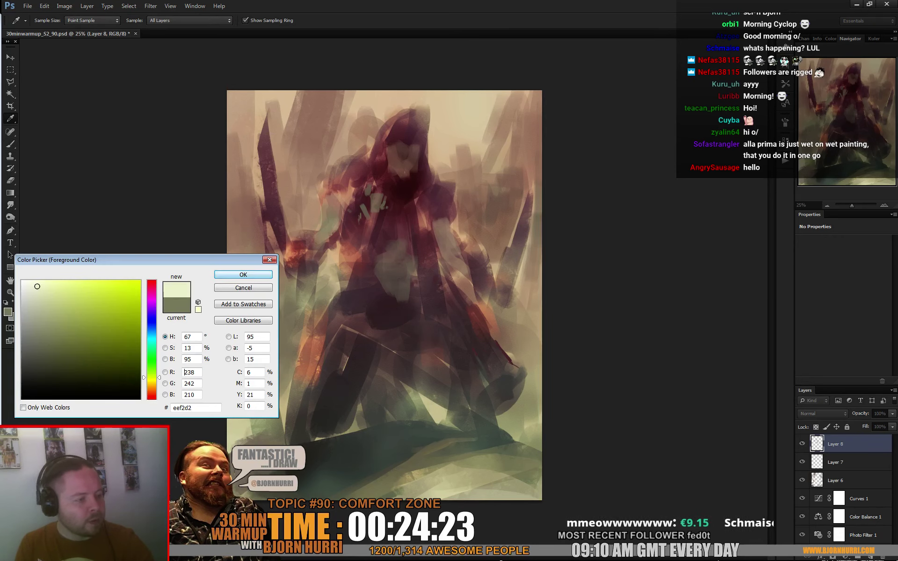
key("Return")
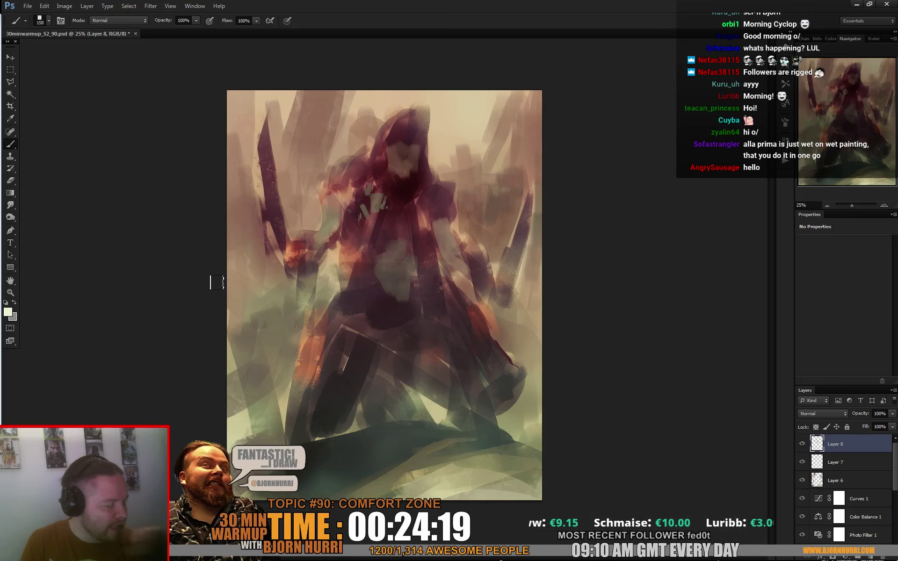
- Paint pale highlights along both blades' edges and on the face inside the hood with the brush at 19 px
right_click(531, 215)
type("19")
key("Return")
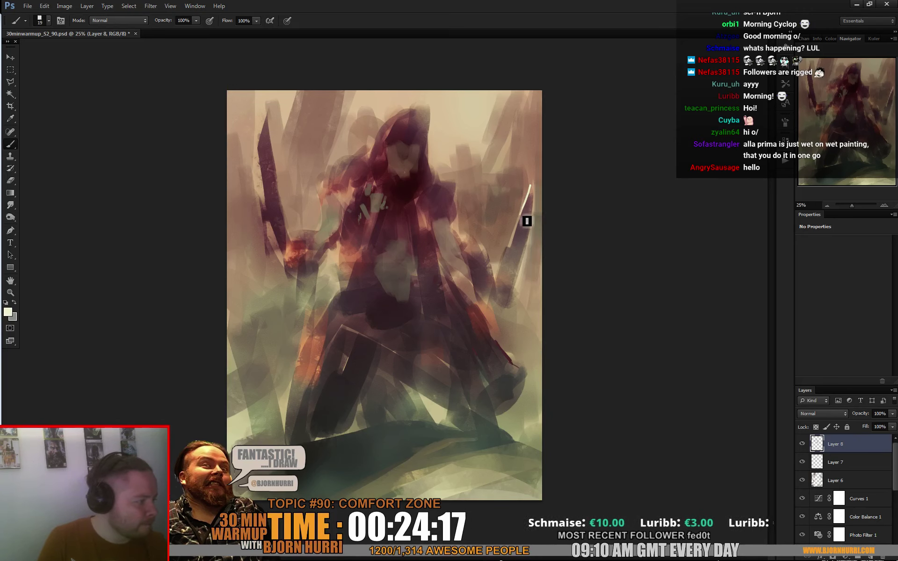
left_click_drag(269, 111, 270, 146)
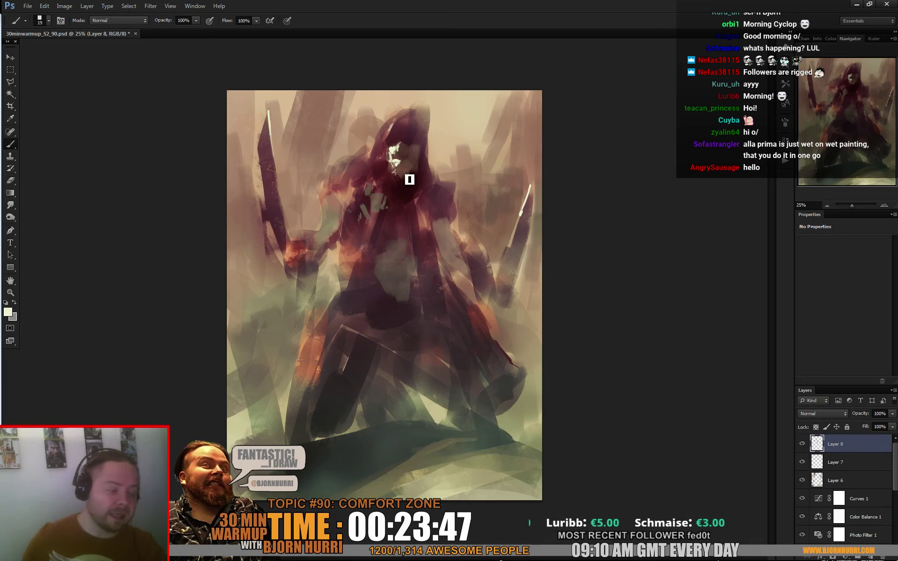
- Touch up the shoulder and refine the face inside the hood with sampled pale and dark red colours at brush size 32 px
right_click(380, 182)
left_click(367, 190)
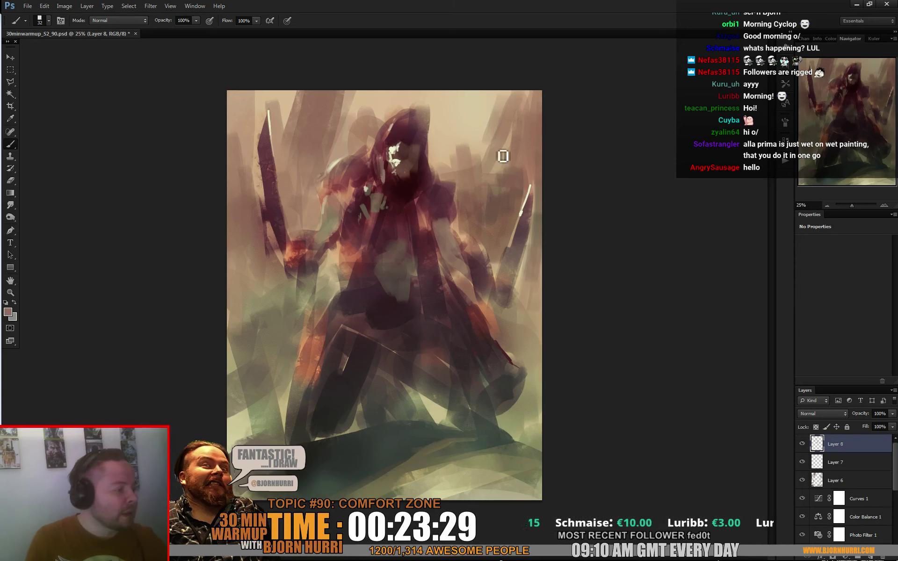
left_click(395, 152, "alt")
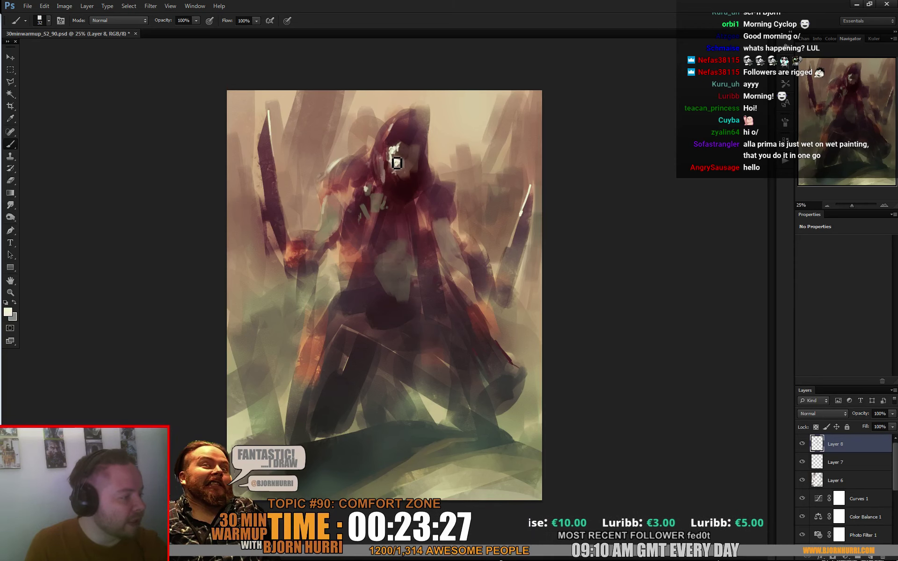
left_click(399, 166, "alt")
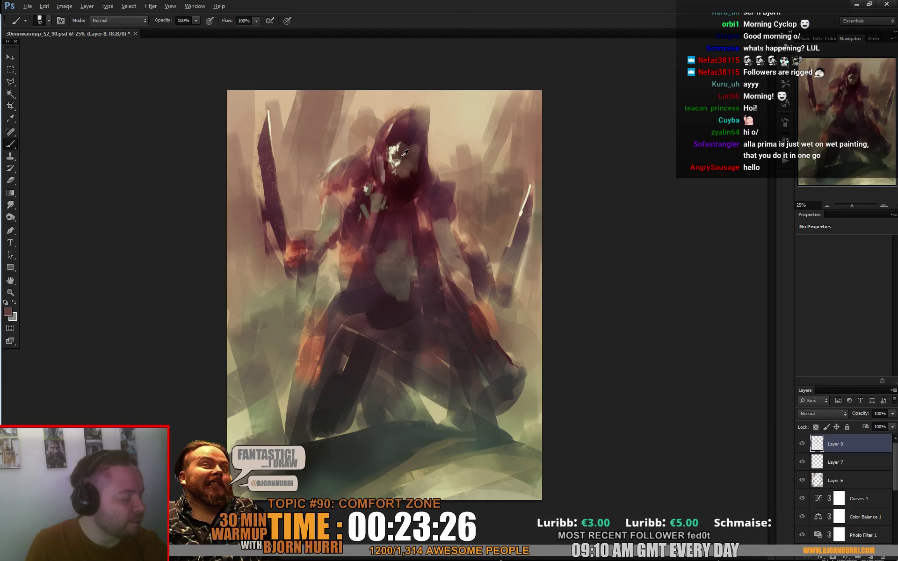
left_click(405, 171, "alt")
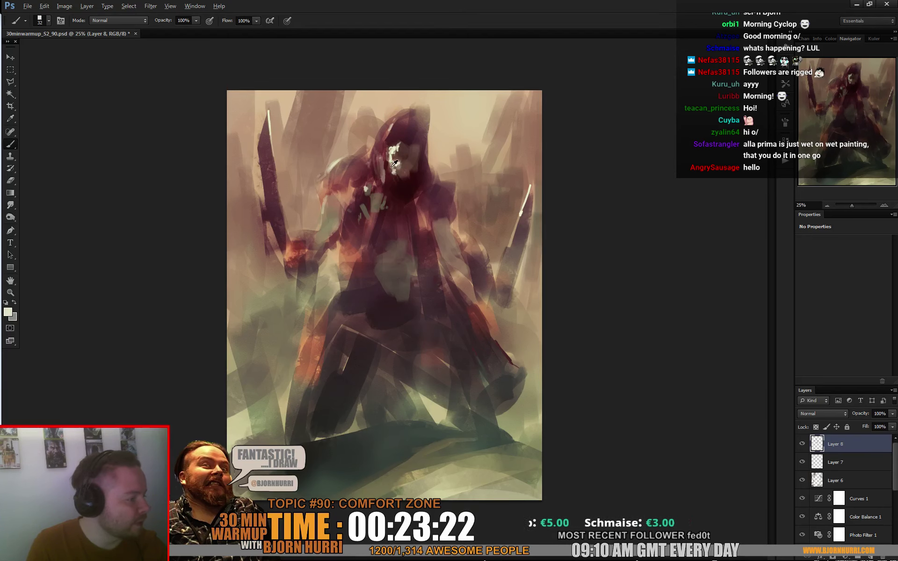
left_click(392, 166, "alt")
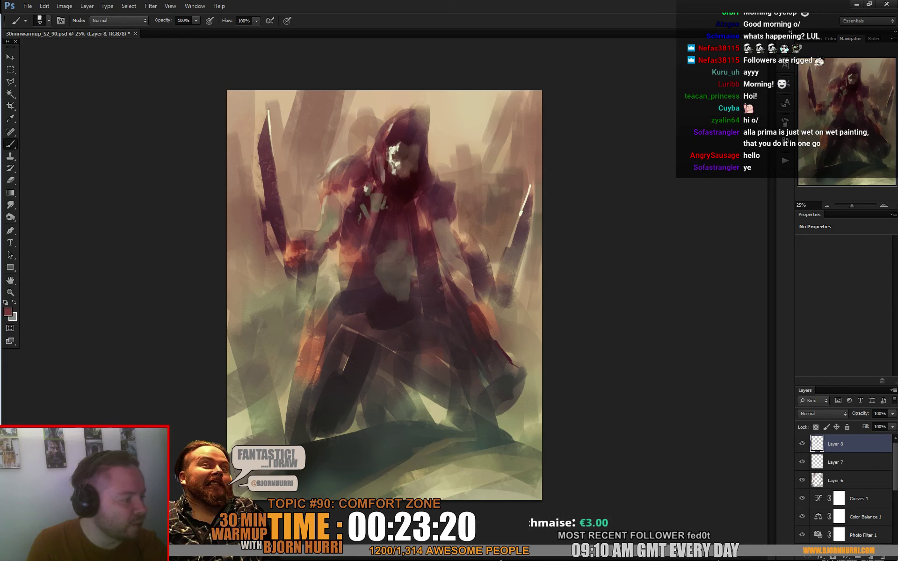
left_click(398, 139, "alt")
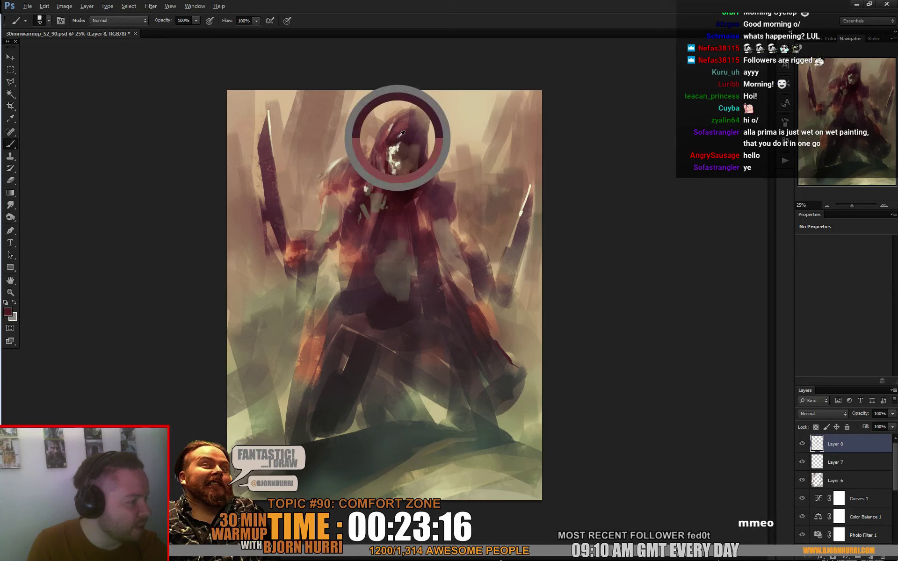
left_click(418, 129, "alt")
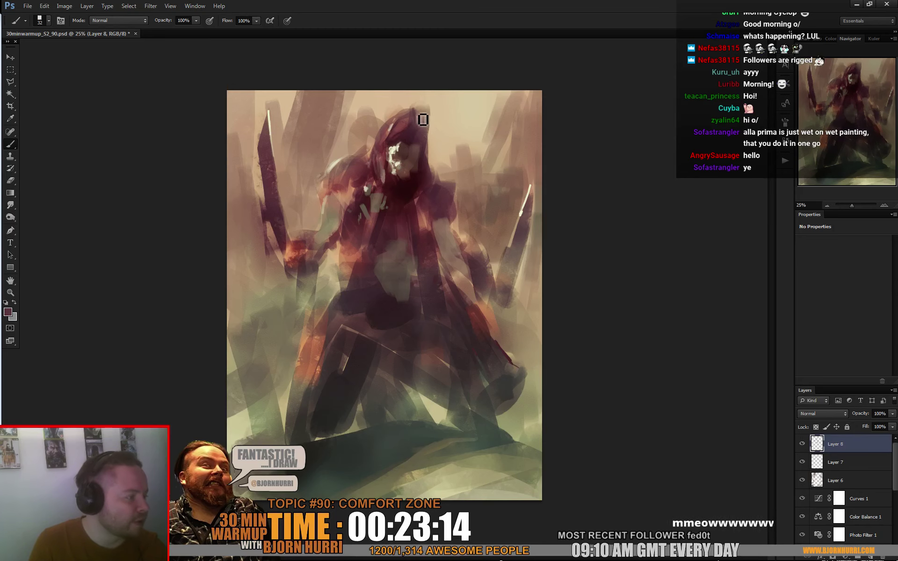
- Reshape the top and back edge of the hood with sampled hood and background colours at brush size 72 px
right_click(437, 114)
left_click_drag(490, 139, 495, 140)
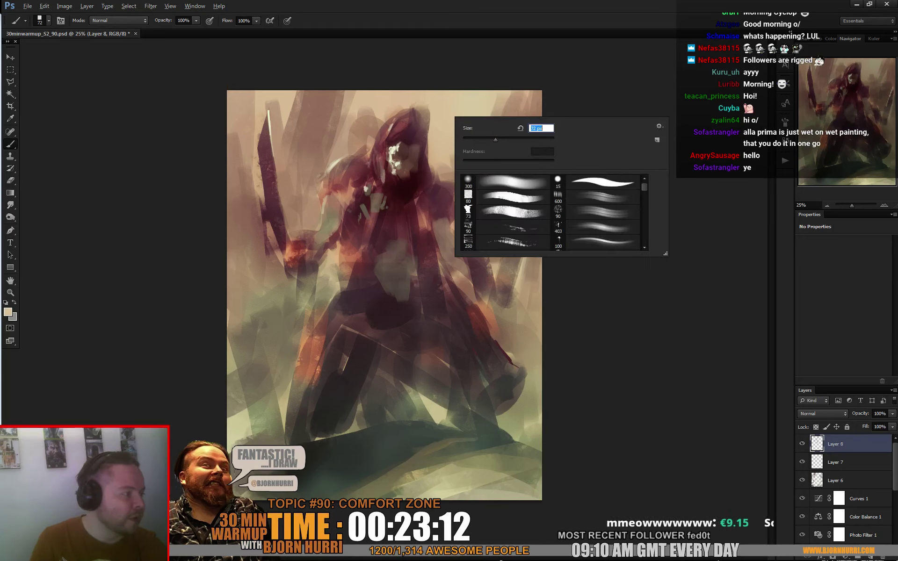
left_click(417, 129, "alt")
left_click_drag(423, 117, 426, 137)
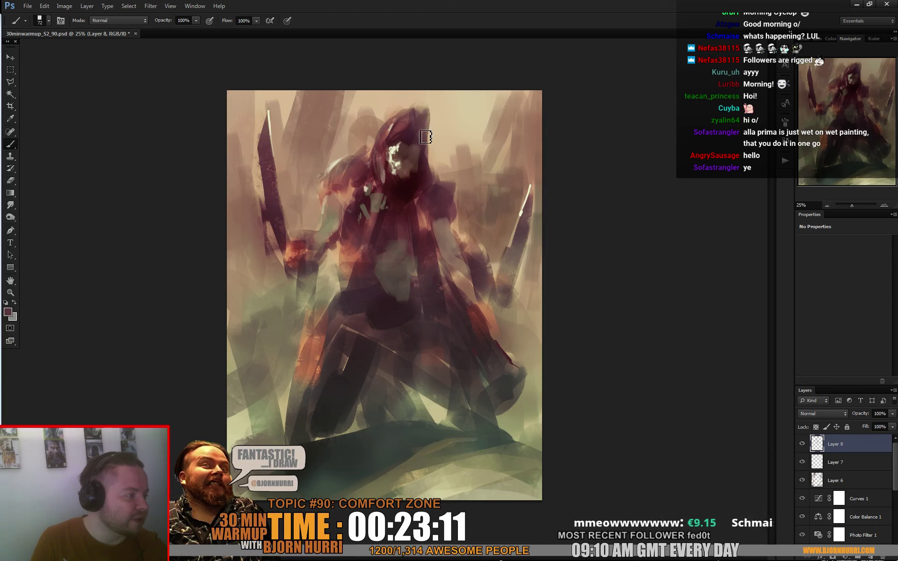
left_click(414, 109, "alt")
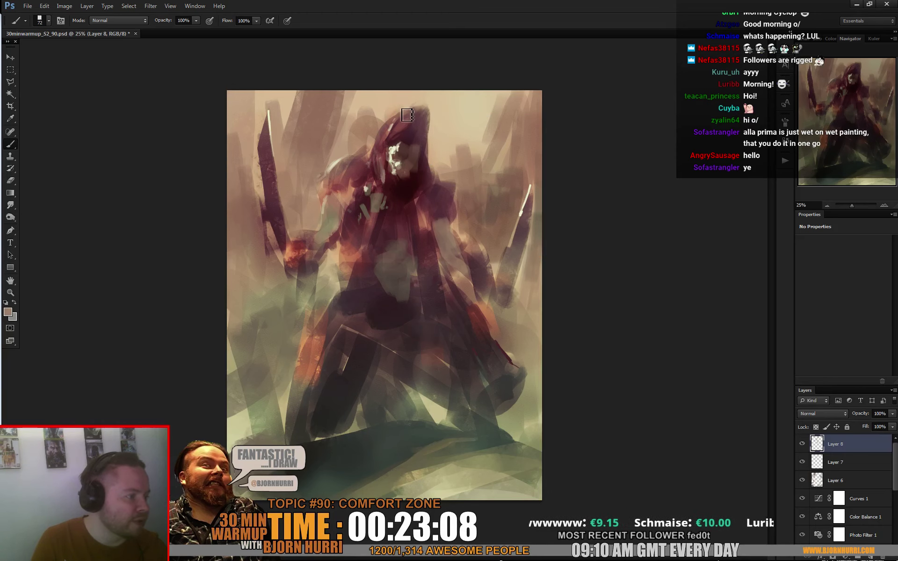
left_click(442, 101, "alt")
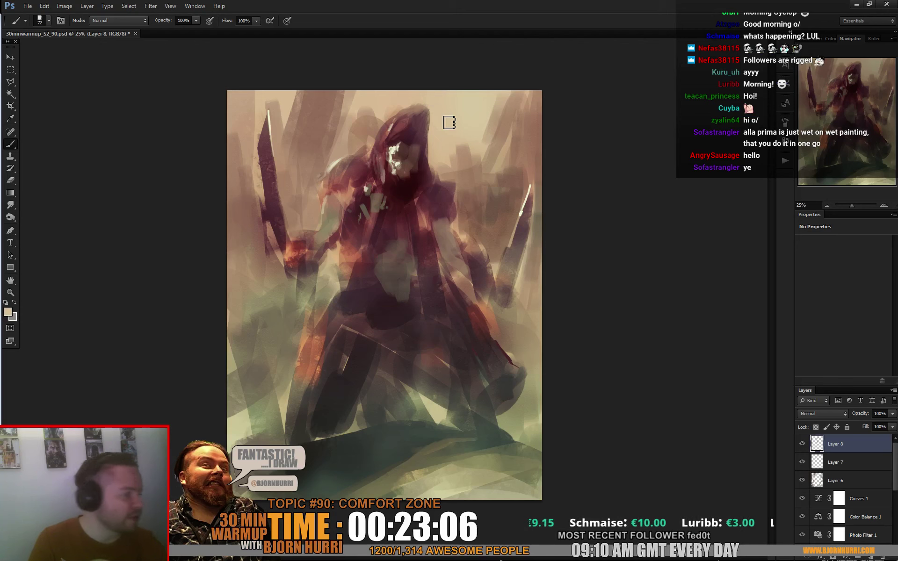
- Add small dark red touches around the hood's front edge and the chest with the brush at 20 px
right_click(404, 160)
left_click_drag(429, 183, 423, 183)
left_click(378, 156, "alt")
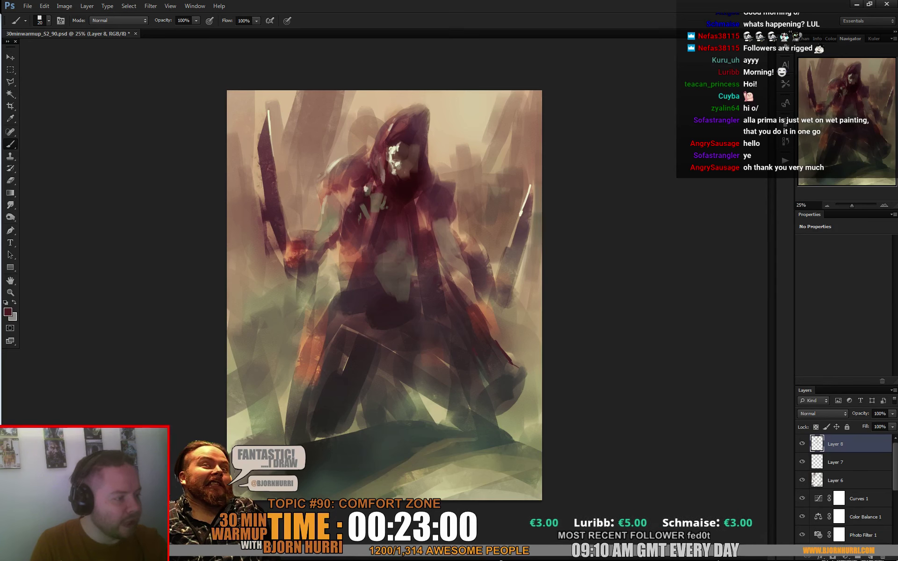
left_click(359, 199, "alt")
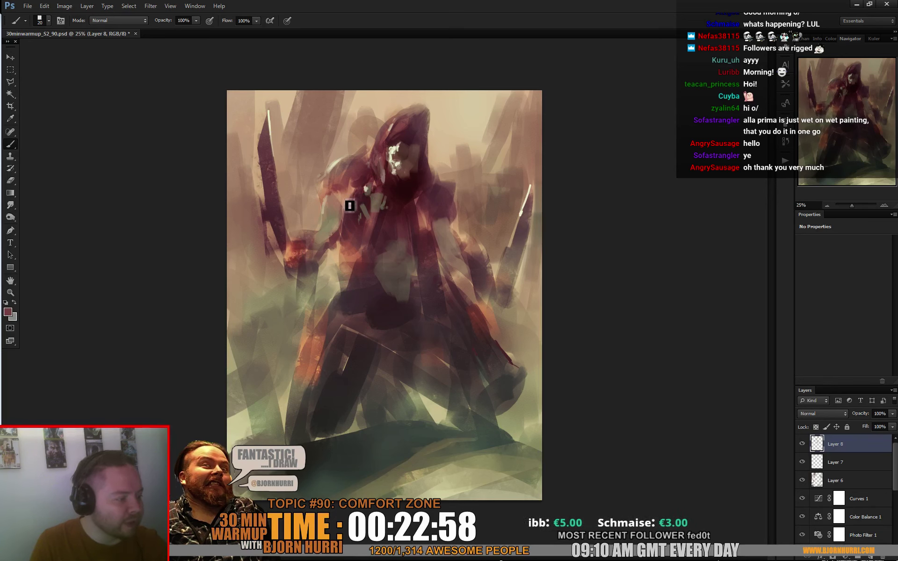
- Choose the streaky 600 px brush preset and paint the shoulder armour and upper arm with it at 38 px and 49 px
right_click(347, 197)
left_click(485, 275)
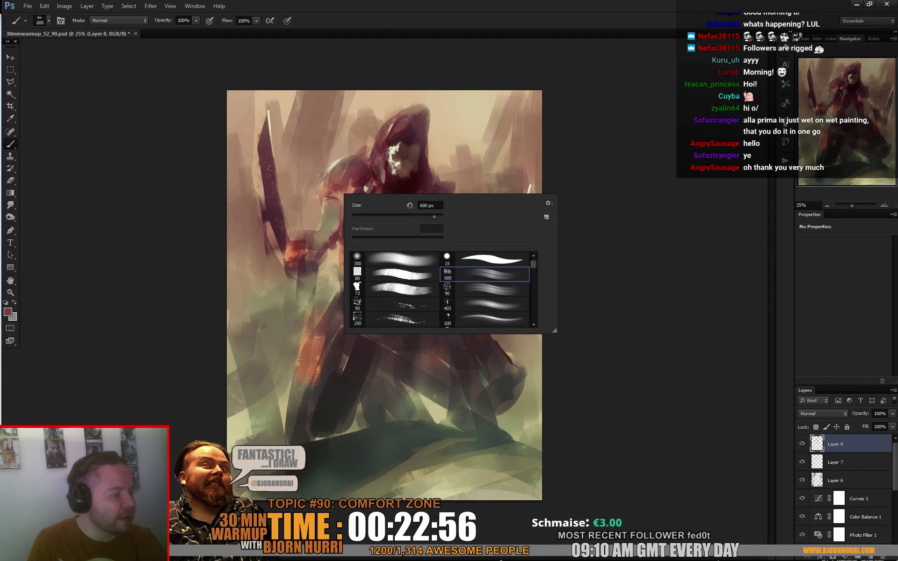
left_click(367, 215)
left_click_drag(323, 203, 336, 201)
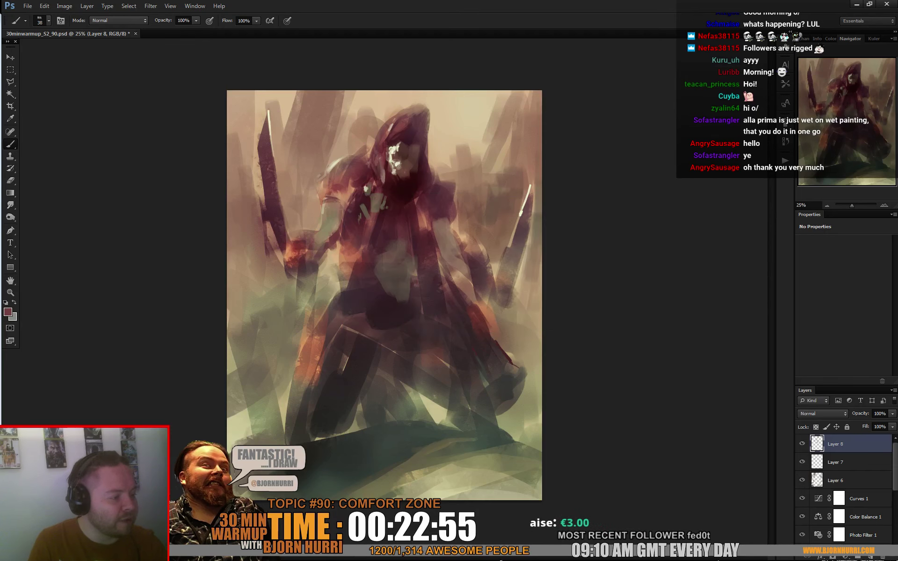
right_click(328, 214)
type("49")
key("Return")
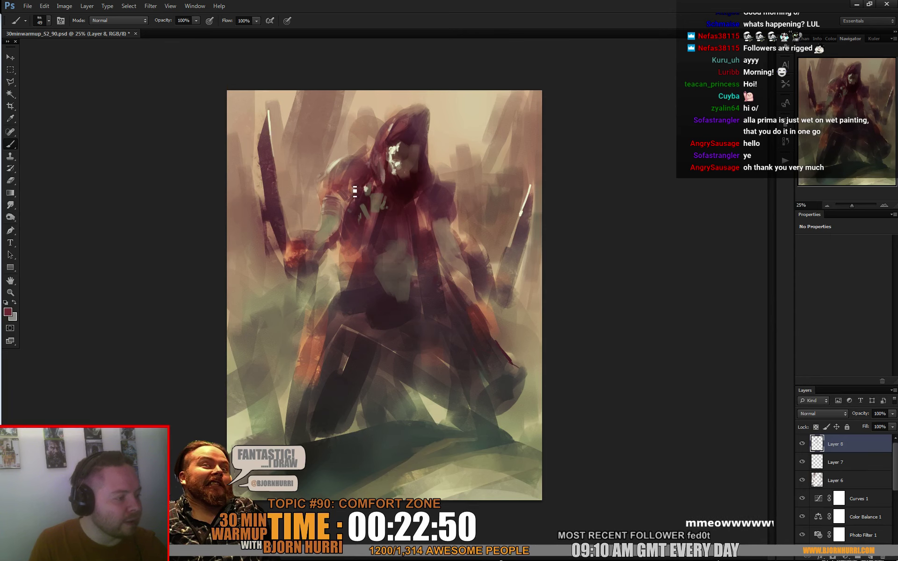
left_click(336, 187, "alt")
left_click_drag(334, 194, 325, 188)
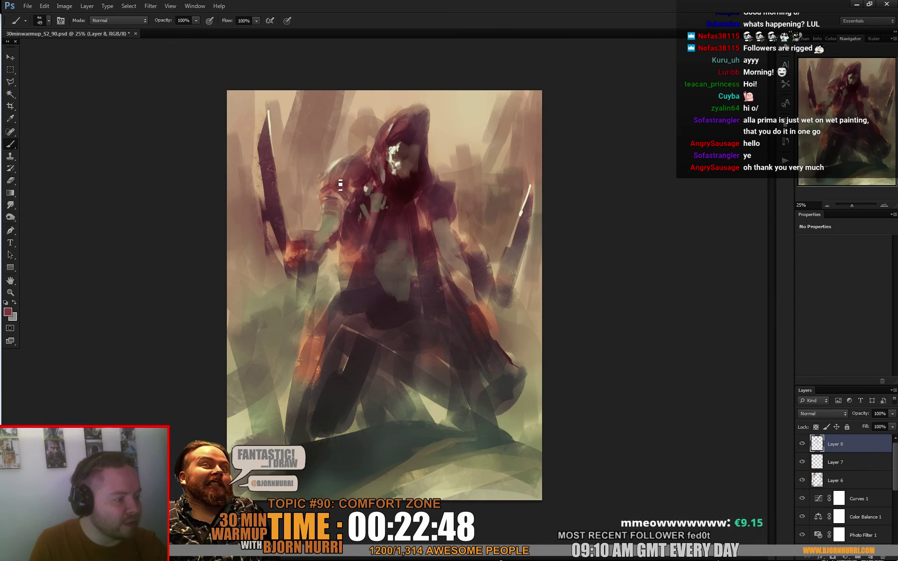
- Sample a pale highlight colour from the shoulder and reduce the streaky brush to 16 px for fine highlights
left_click(336, 161, "alt")
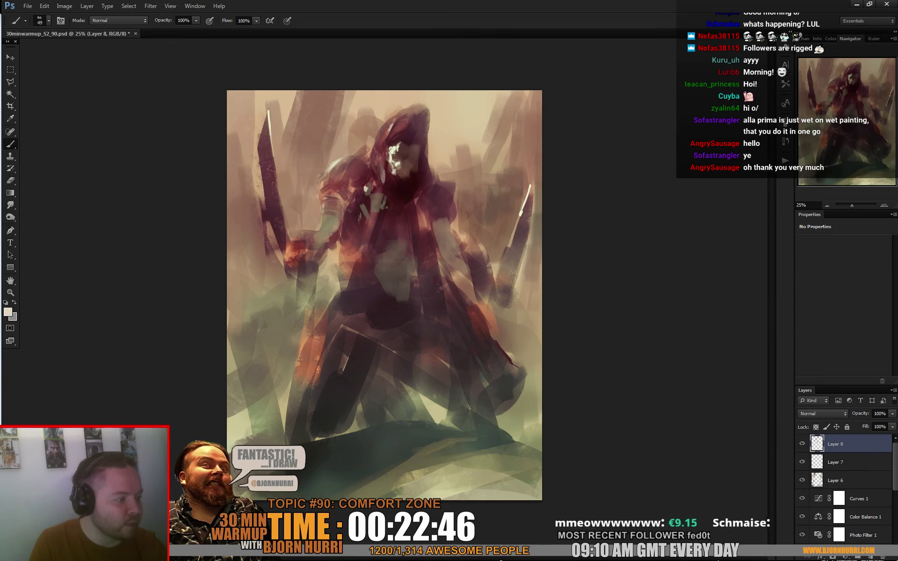
right_click(590, 146)
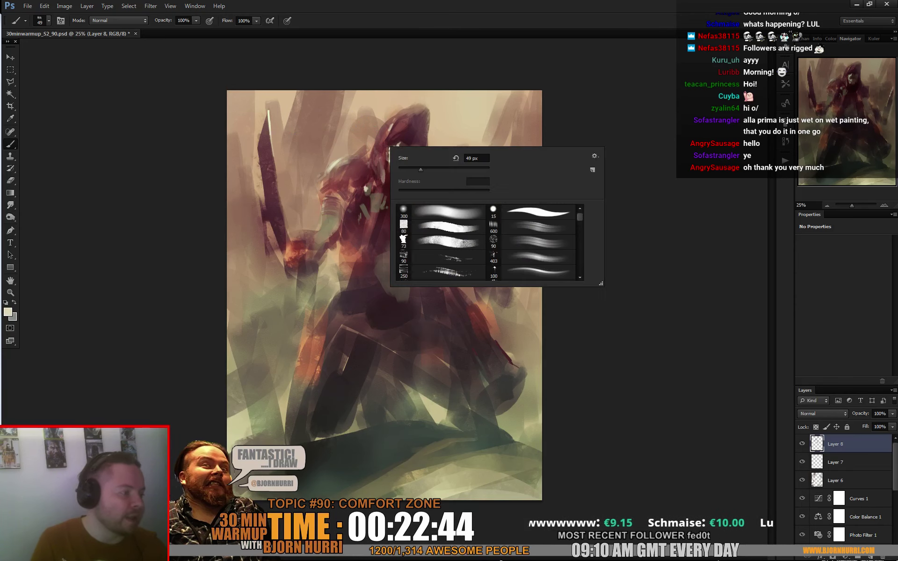
key("Return")
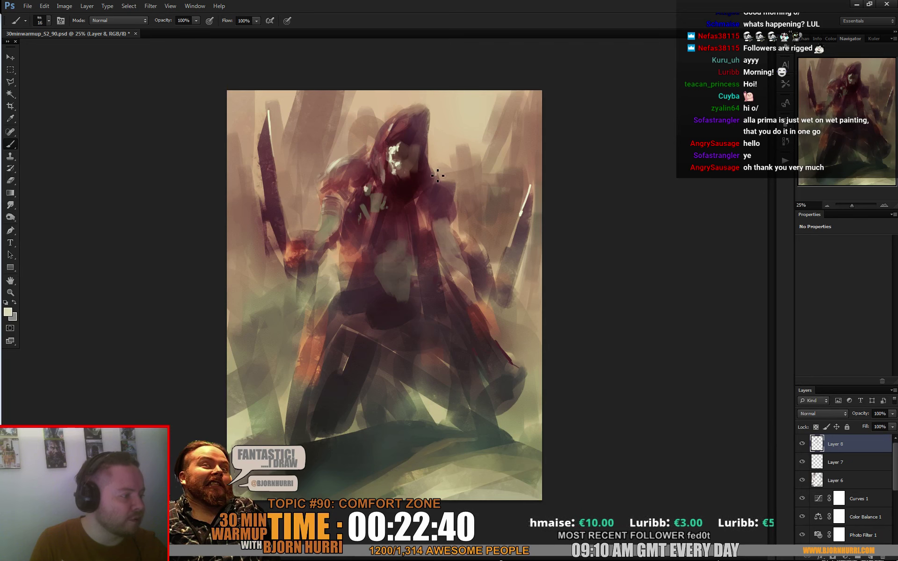
- Work sampled tones into both arms with the streaky brush at 48 px, shaping the forearm behind the larger blade
right_click(466, 234)
left_click(519, 315)
left_click(442, 226, "alt")
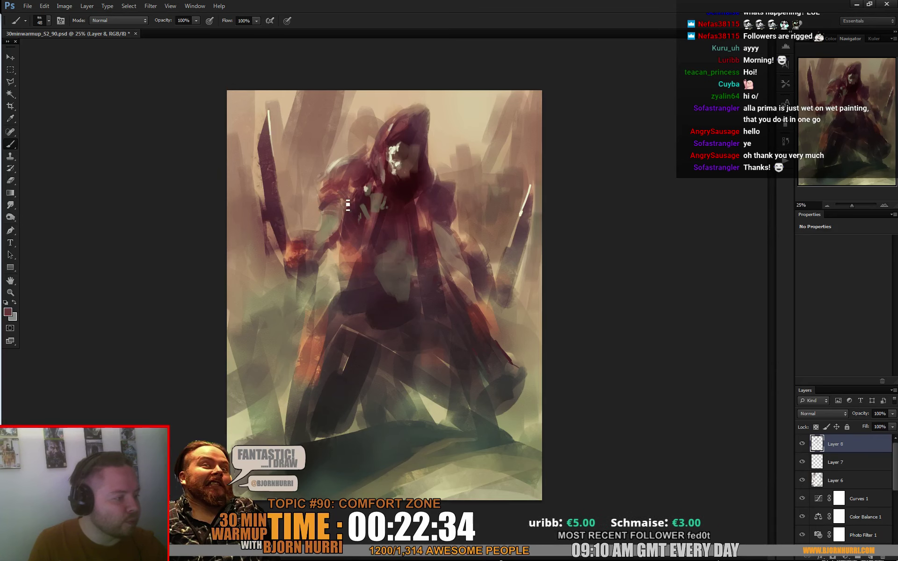
left_click_drag(341, 230, 327, 246)
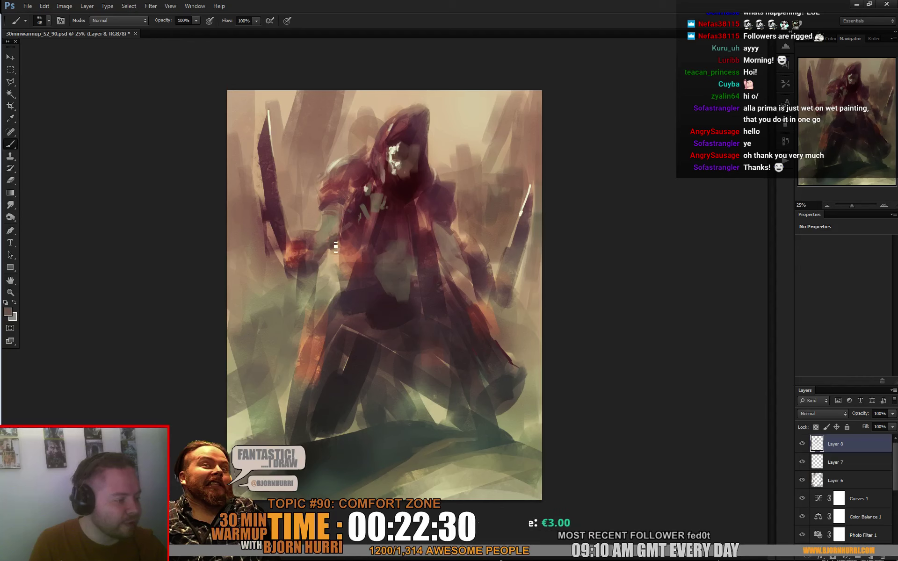
left_click(323, 238, "alt")
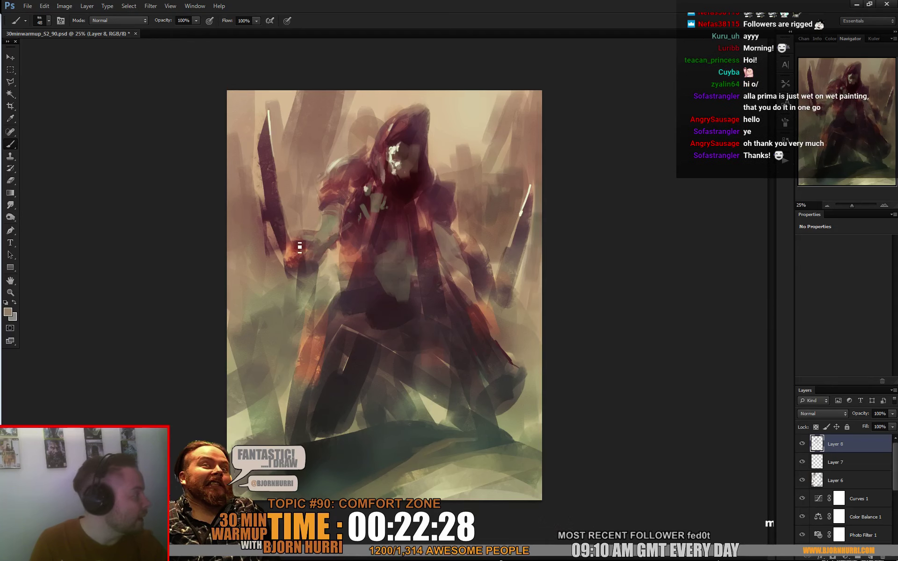
- Build up the fist gripping the larger blade with strokes of sampled reds and browns
left_click(286, 256, "alt")
left_click(299, 263, "alt")
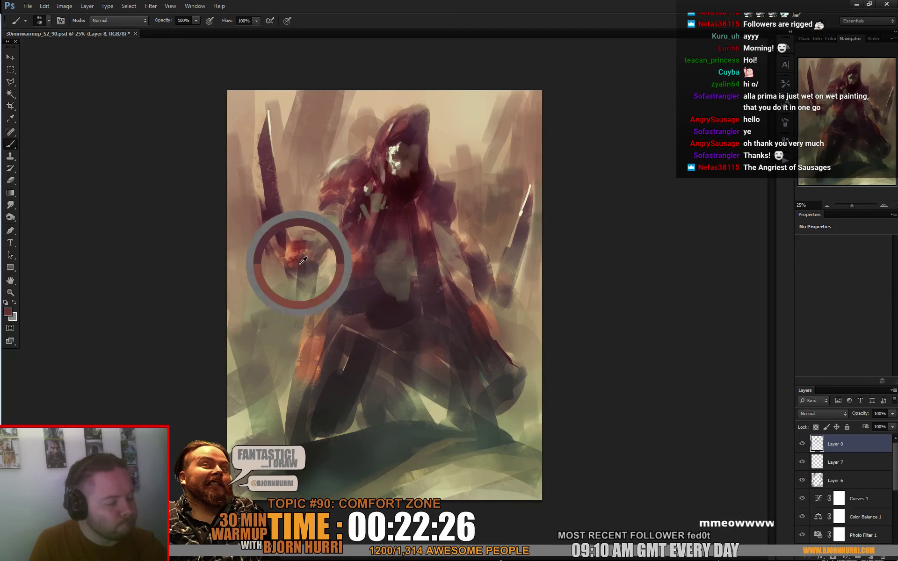
mouse_move(284, 262)
left_mouse_down()
mouse_move(310, 266)
mouse_move(294, 278)
mouse_move(312, 287)
mouse_move(329, 264)
mouse_move(314, 265)
mouse_move(313, 284)
mouse_move(286, 249)
mouse_move(284, 277)
left_mouse_up()
left_click_drag(290, 244, 282, 258)
left_click(295, 246, "alt")
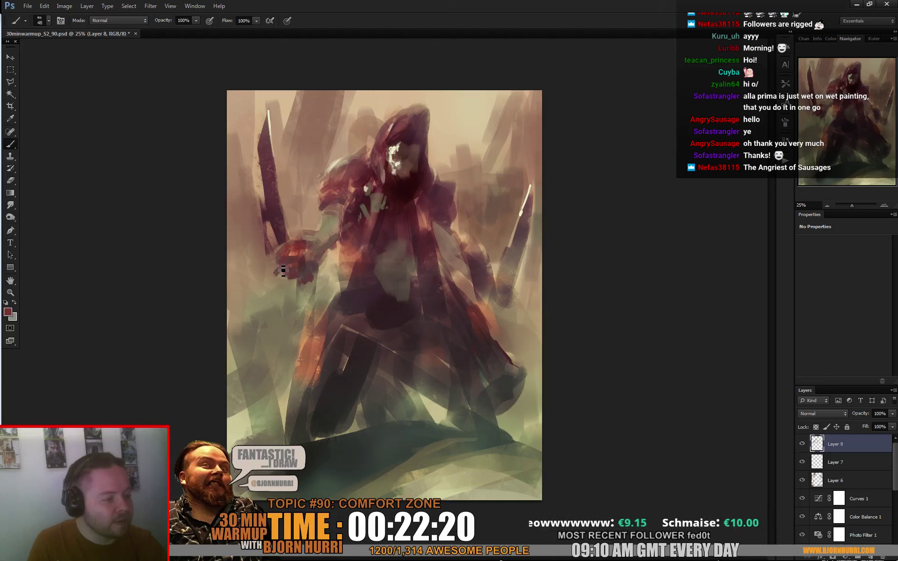
- Refine the larger blade's outline with sampled blade and background colours using the streaky brush at 102 px
left_click(262, 220, "alt")
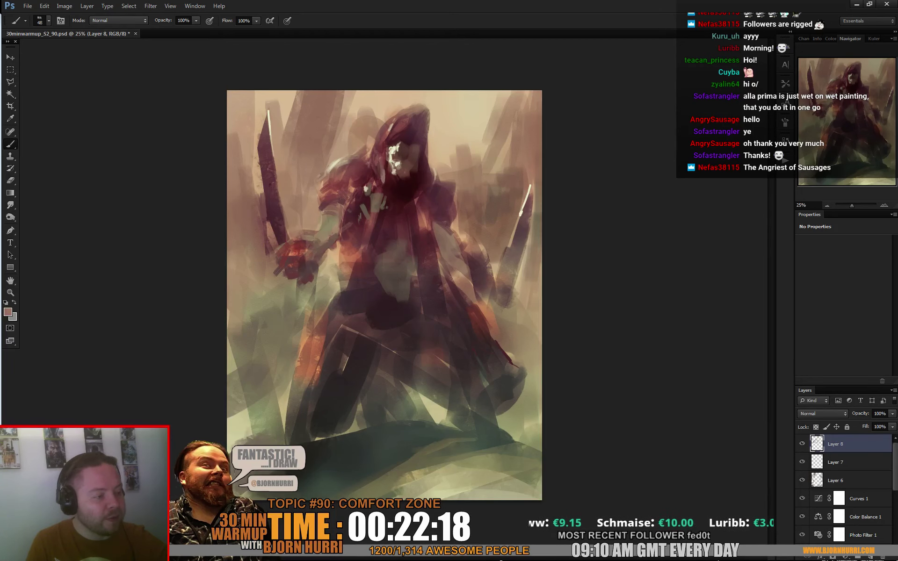
right_click(270, 185)
left_click(324, 206)
left_click(262, 163, "alt")
mouse_move(254, 167)
left_mouse_down()
mouse_move(255, 237)
mouse_move(258, 190)
mouse_move(267, 222)
left_mouse_up()
left_click(289, 175, "alt")
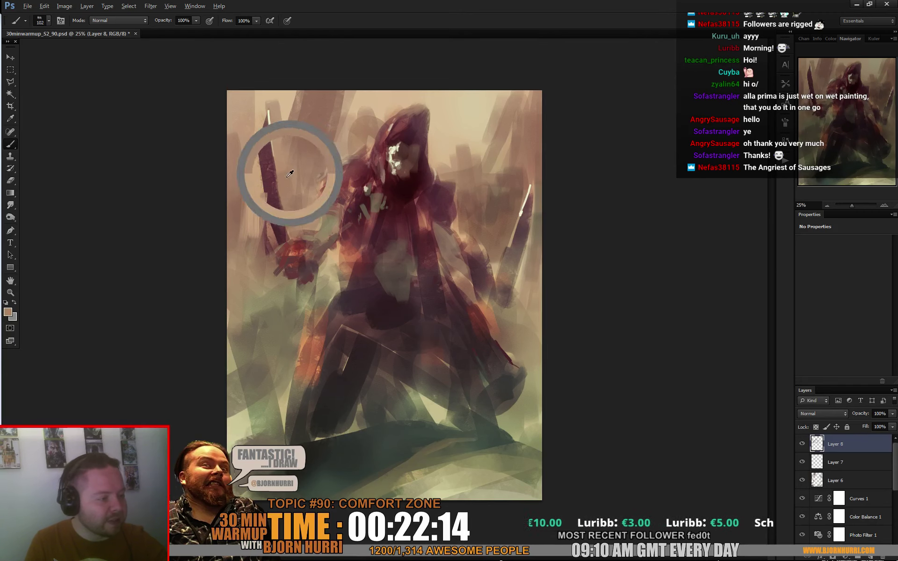
left_click(270, 206, "alt")
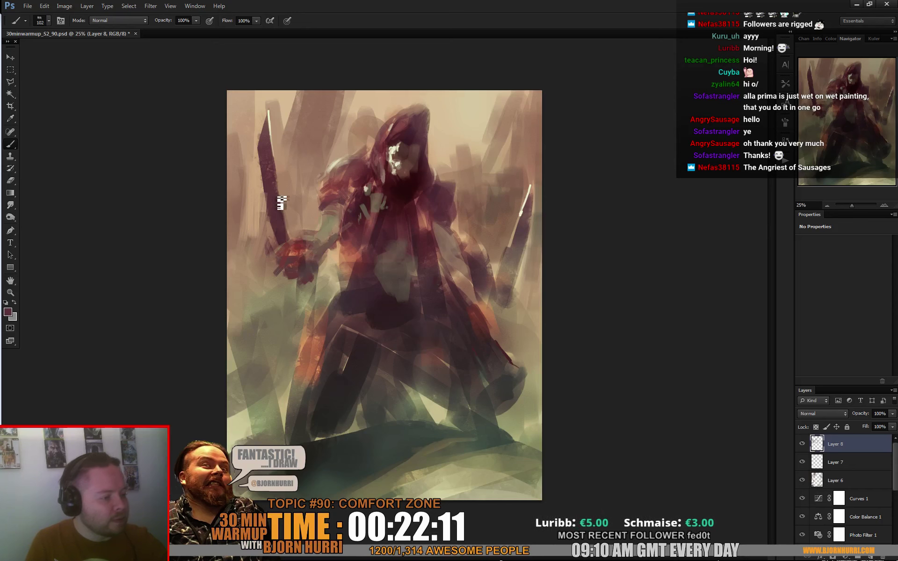
left_click(258, 141, "alt")
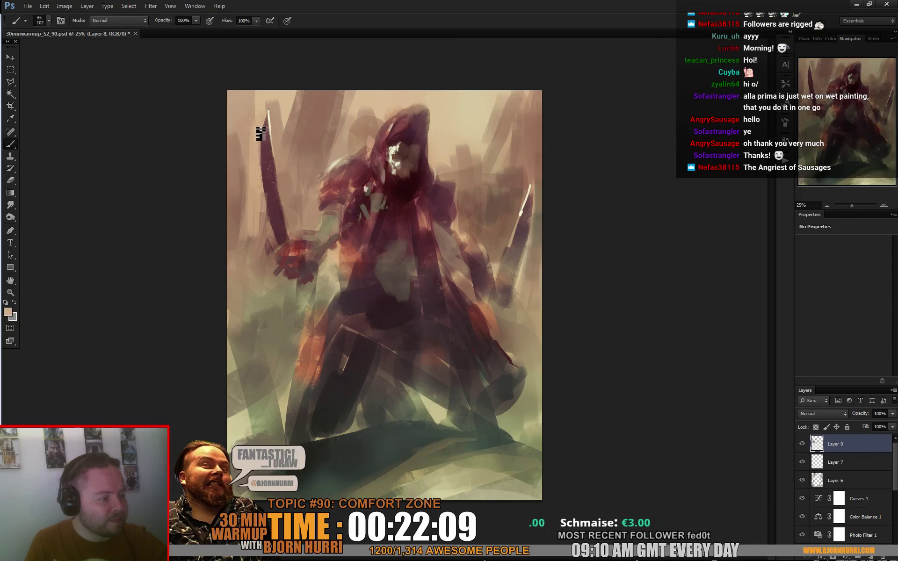
left_click(275, 216, "alt")
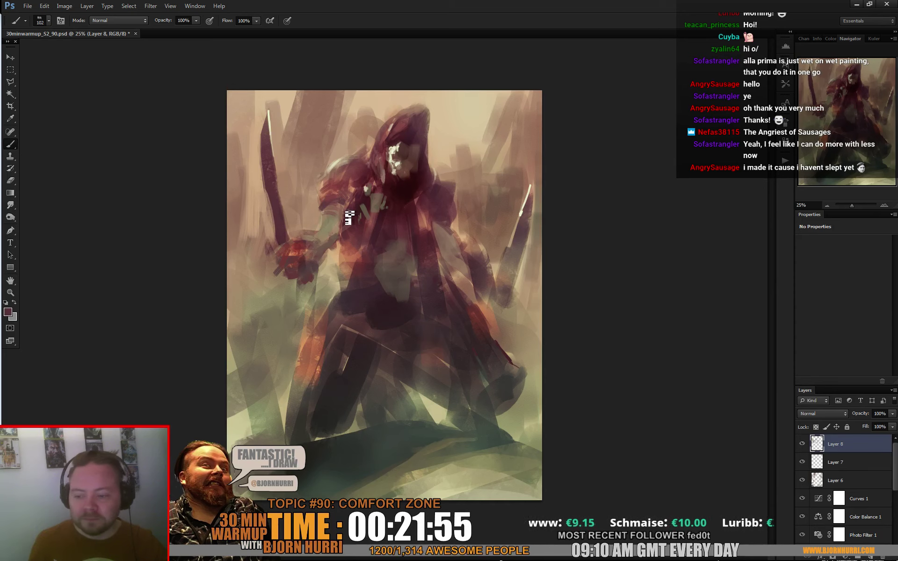
- Rework the arm beside the chest with sampled skin and dark red tones at brush sizes 102 px and 44 px
left_click(316, 261, "alt")
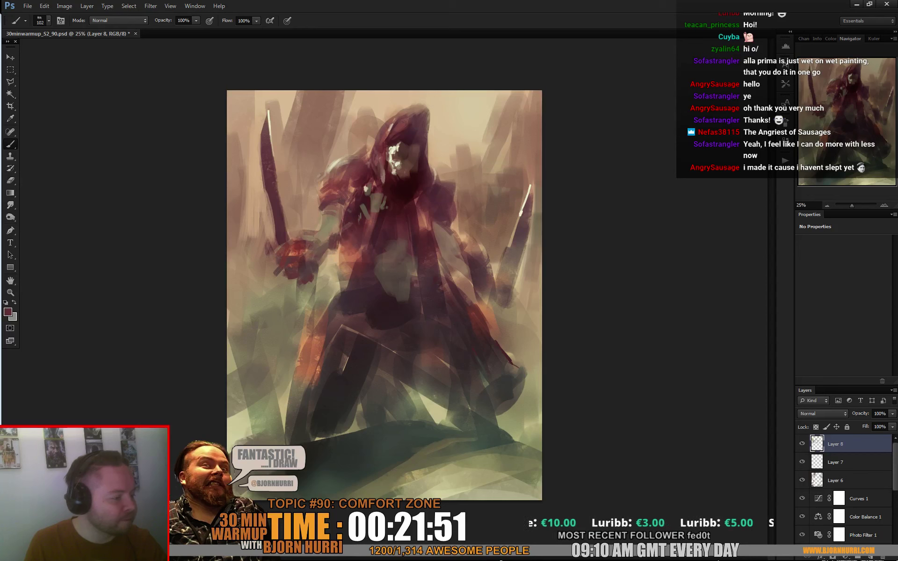
right_click(353, 231)
left_click(338, 242)
left_click(333, 223, "alt")
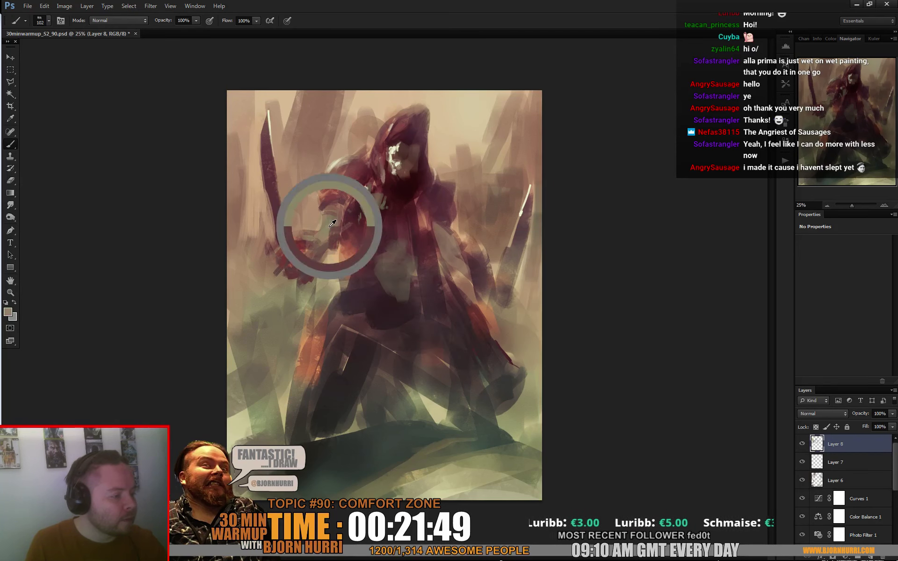
left_click_drag(334, 221, 337, 230)
right_click(378, 209)
left_click_drag(435, 232, 424, 232)
left_click(345, 205, "alt")
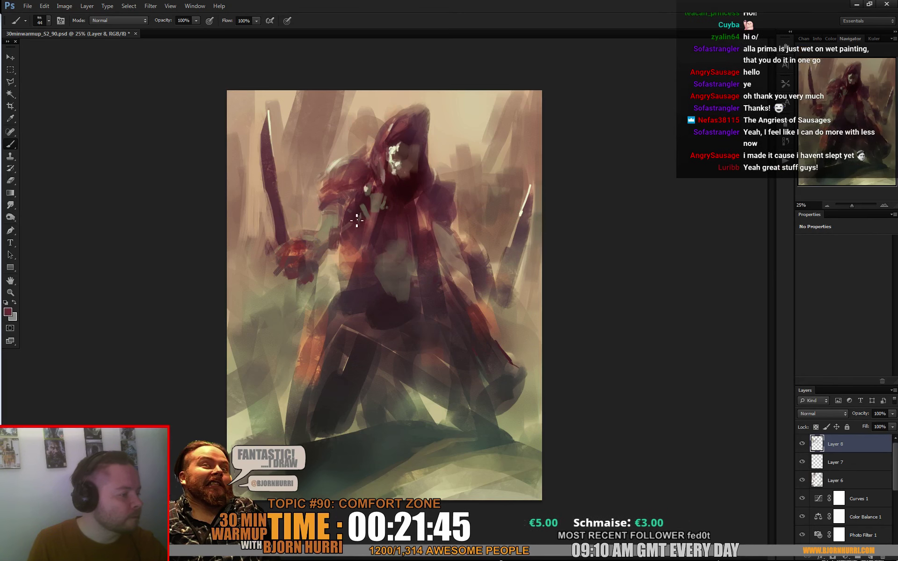
- Paint dark red streaks down the torso and the front edge of the cloak with the streaky brush at 164 px
right_click(396, 249)
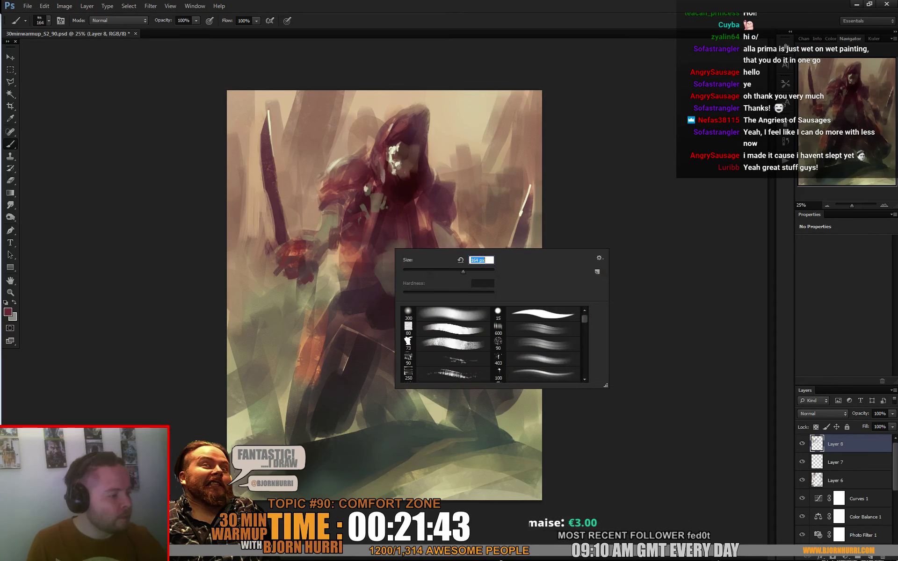
key("Return")
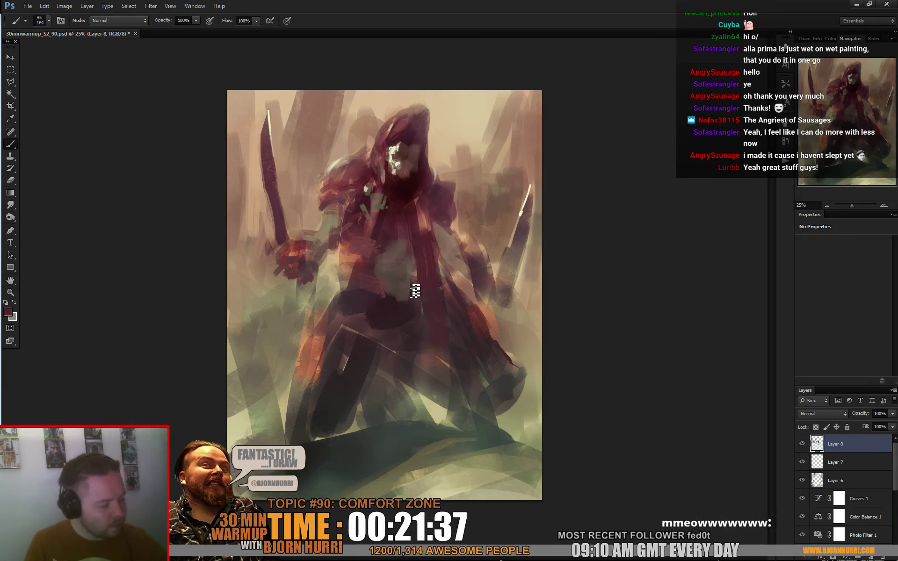
- Paint a long dark red cloth strip hanging from the torso to the ground between the legs with the streaky brush at 164 px
left_click_drag(416, 291, 440, 445)
left_click_drag(427, 284, 444, 433)
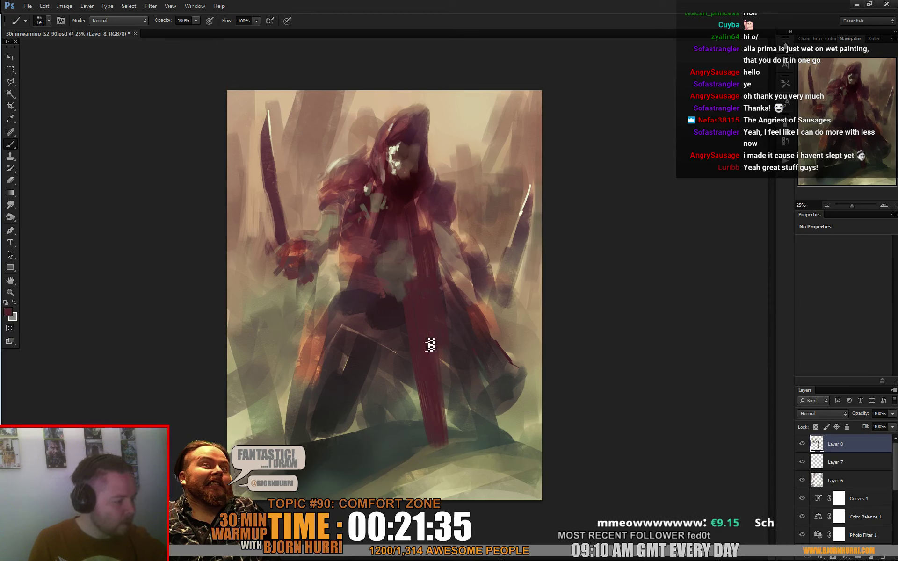
left_click_drag(431, 345, 450, 445)
left_click(441, 445, "alt")
left_click(462, 349, "alt")
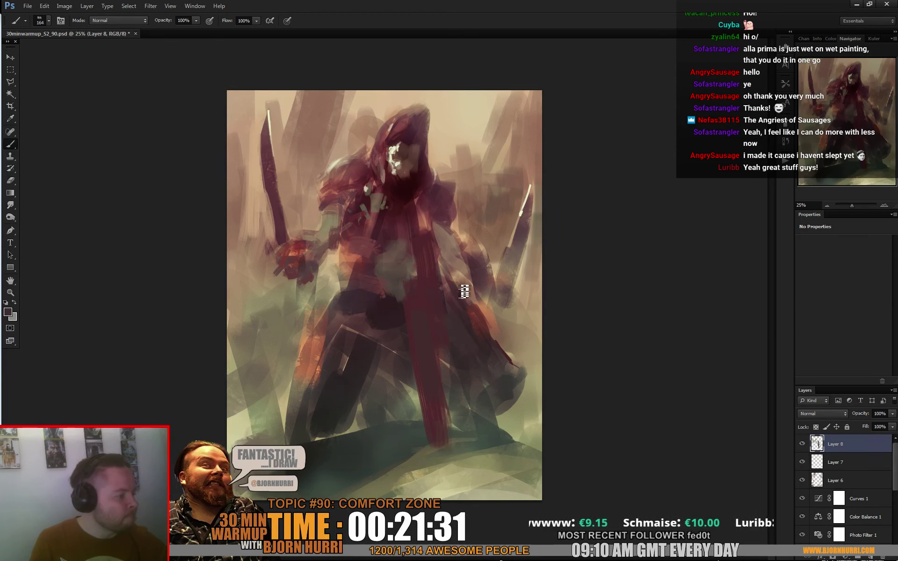
- Darken the arm holding the smaller blade and trim its outer edge with a sampled background colour at 62 px
mouse_move(442, 248)
left_mouse_down()
mouse_move(469, 258)
mouse_move(495, 313)
left_mouse_up()
right_click(491, 229)
left_click(528, 252)
left_click(474, 224, "alt")
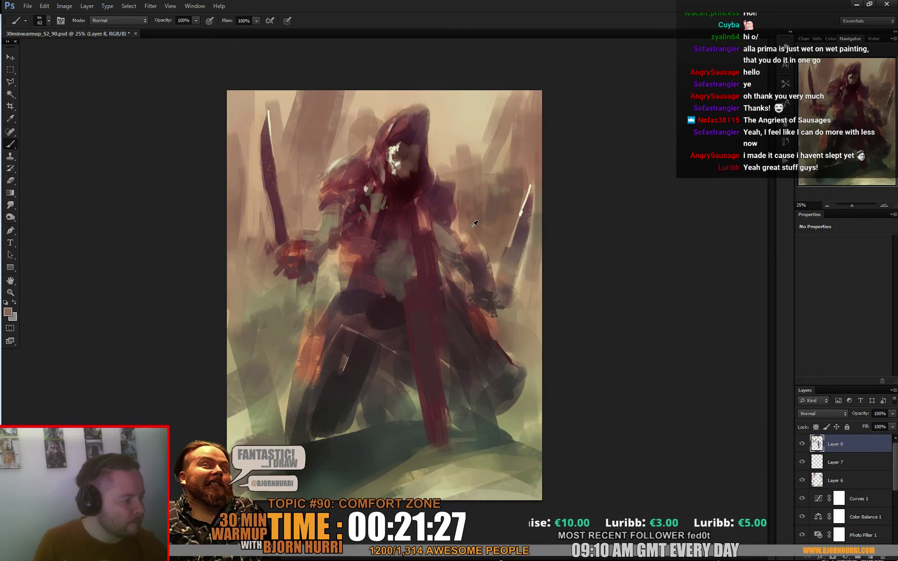
left_click_drag(469, 235, 477, 255)
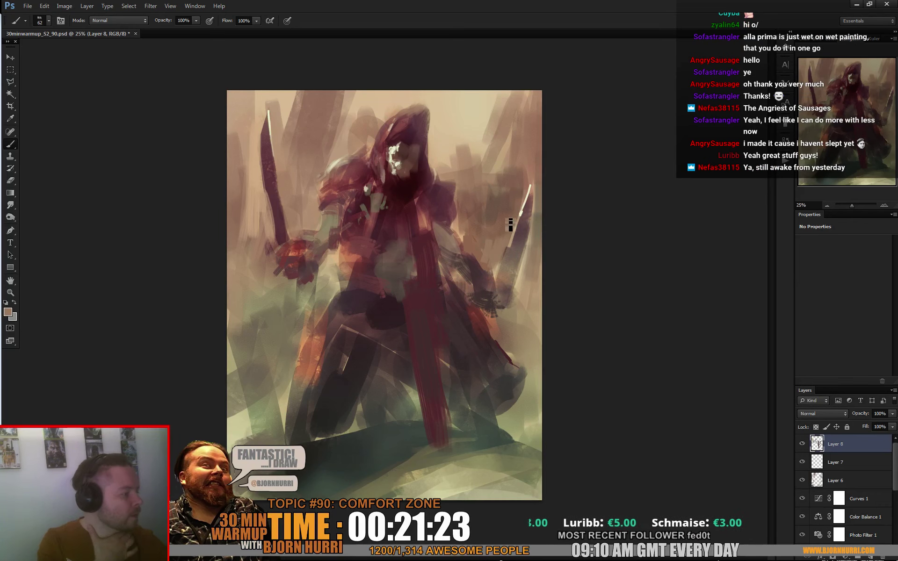
- Rework the background between the hood and the smaller blade with sampled beige and brown tones at 62 px
left_click_drag(492, 205, 492, 246)
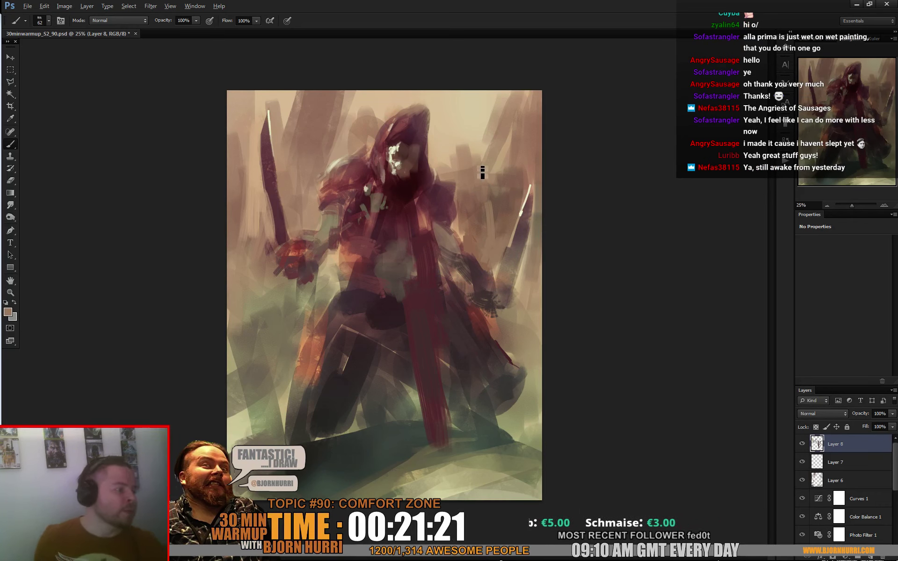
left_click(498, 168, "alt")
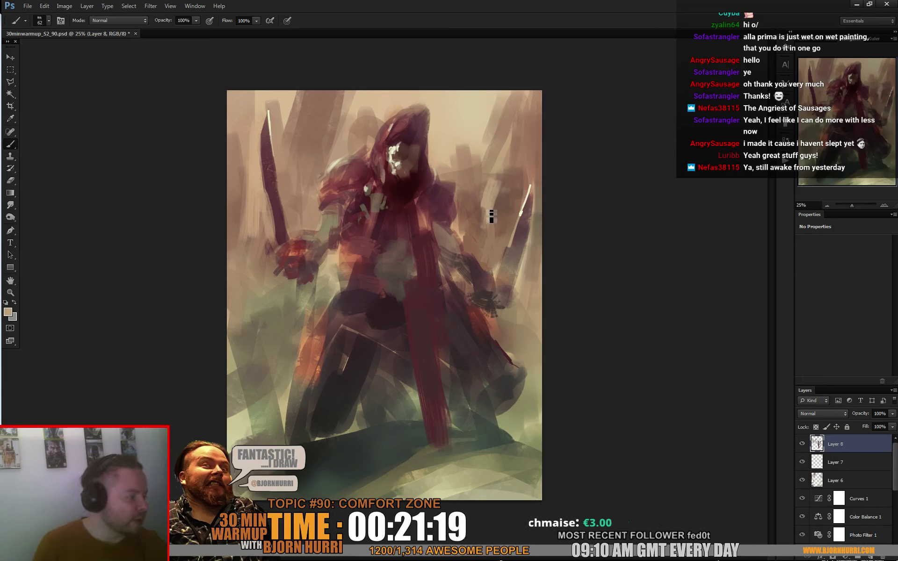
left_click(493, 250, "alt")
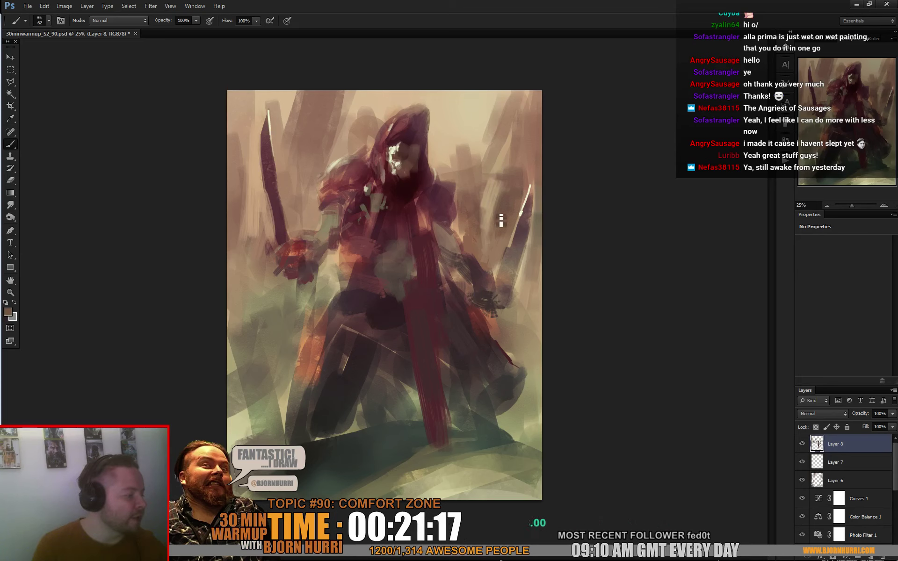
left_click(503, 176, "alt")
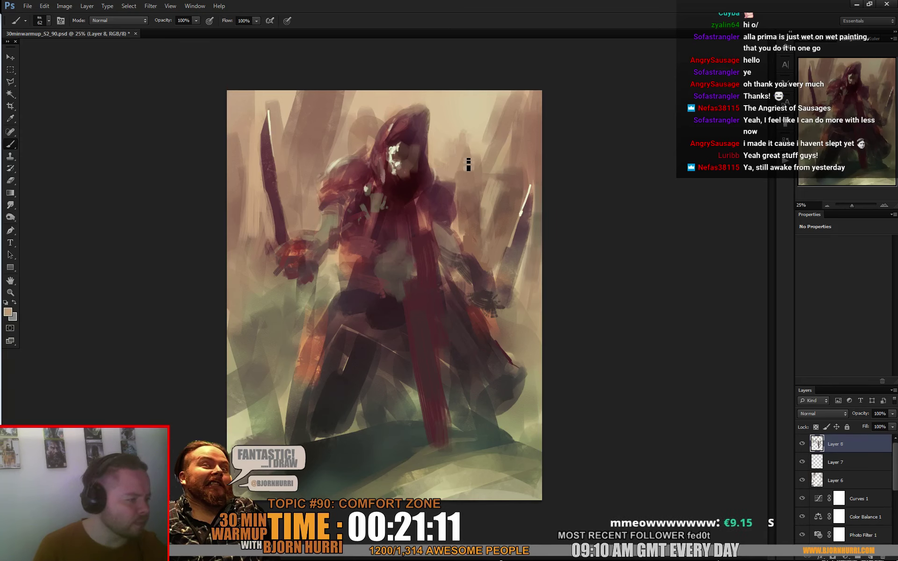
left_click(459, 135, "alt")
left_click_drag(459, 136, 460, 160)
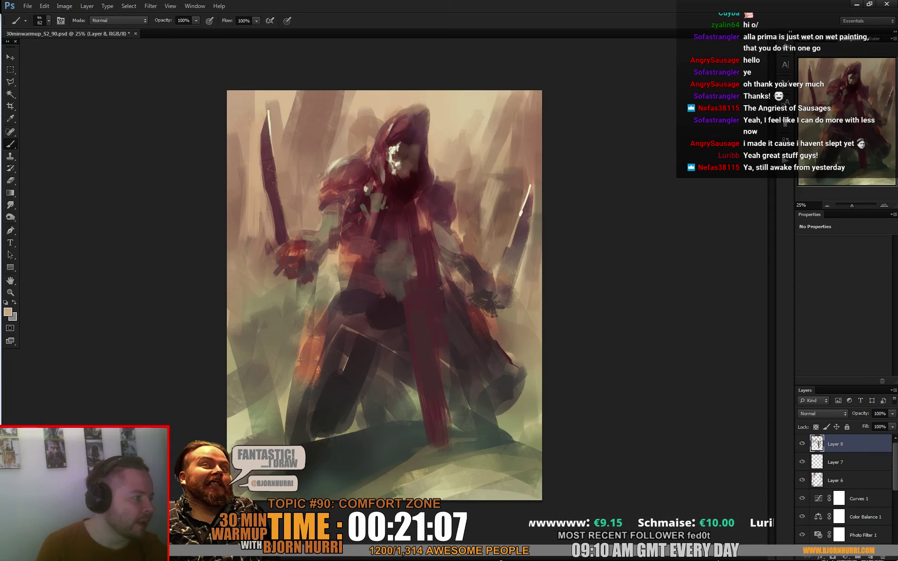
- Brush broad strokes of sampled pale tones over the upper background and around the larger blade at 139 px
right_click(497, 141)
left_click(537, 161)
left_click(495, 113, "alt")
left_click(495, 113, "alt")
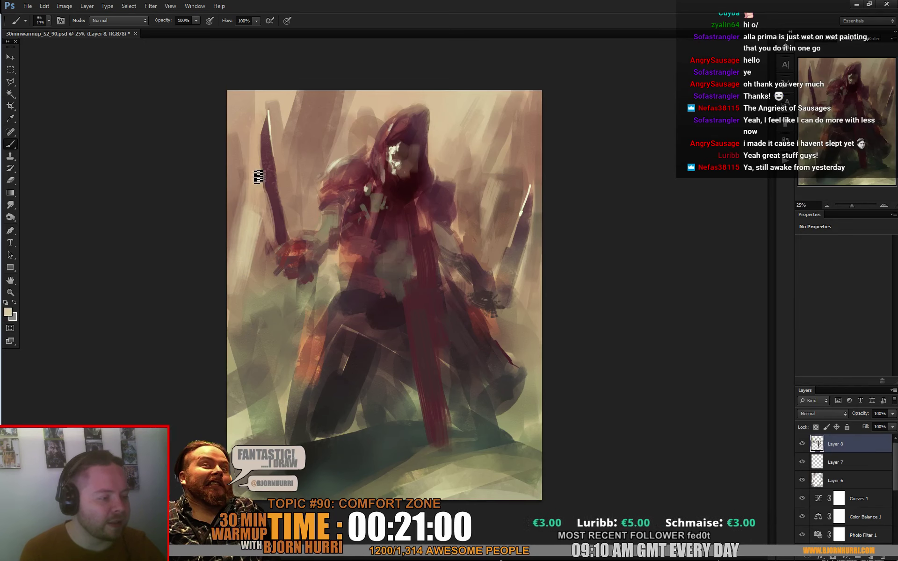
left_click(240, 194, "alt")
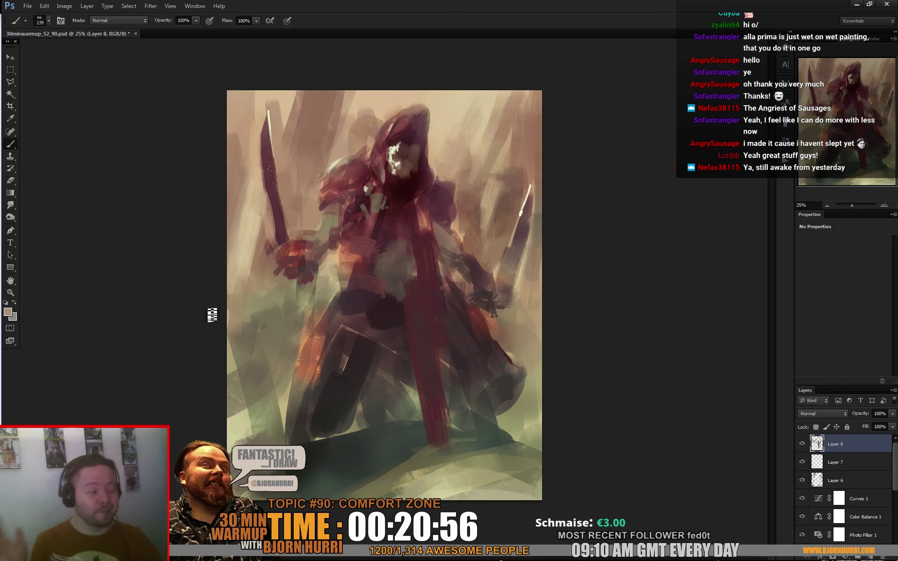
- Blend the misty background beside the legs, below the larger blade, with strokes of sampled greens and beiges at 139 px
left_click_drag(253, 298, 257, 415)
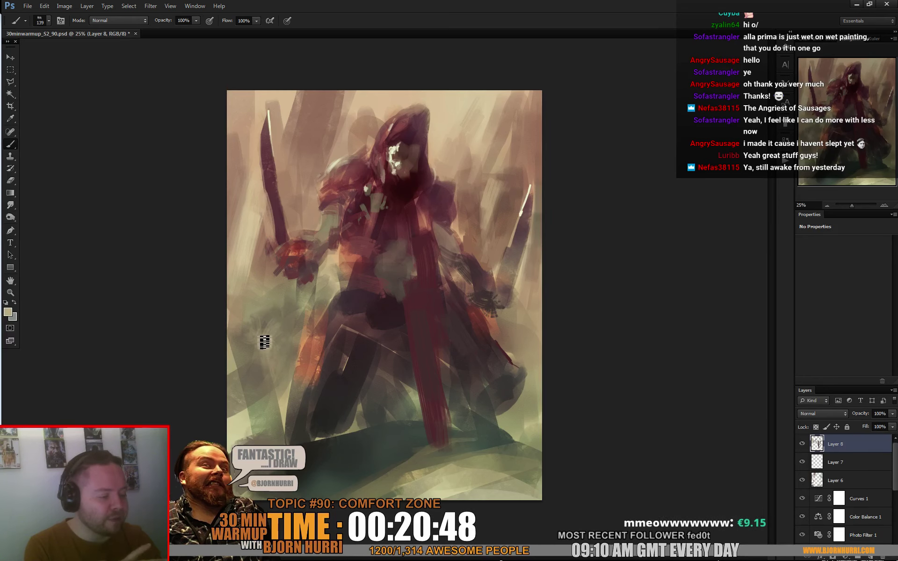
left_click(257, 373, "alt")
left_click(239, 365, "alt")
left_click_drag(235, 362, 252, 382)
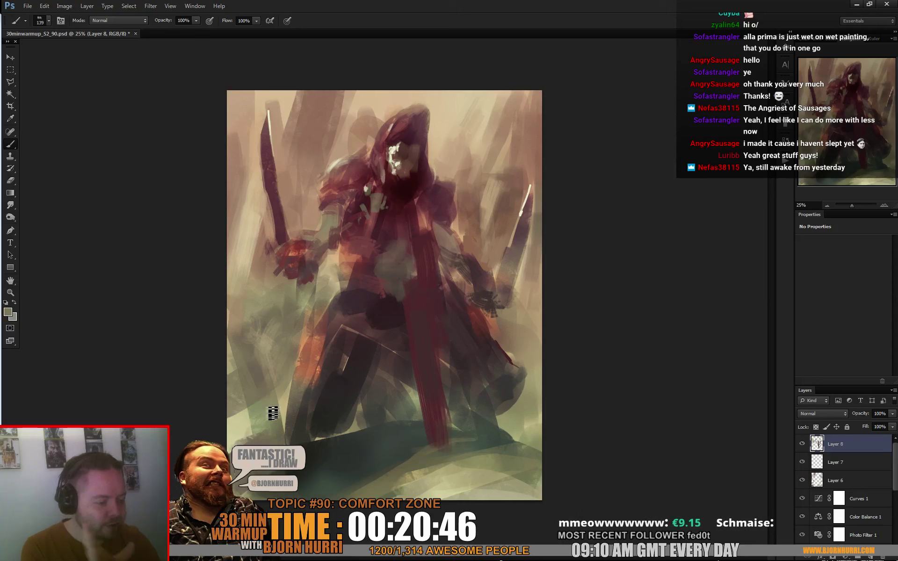
left_click(256, 401, "alt")
left_click(257, 421, "alt")
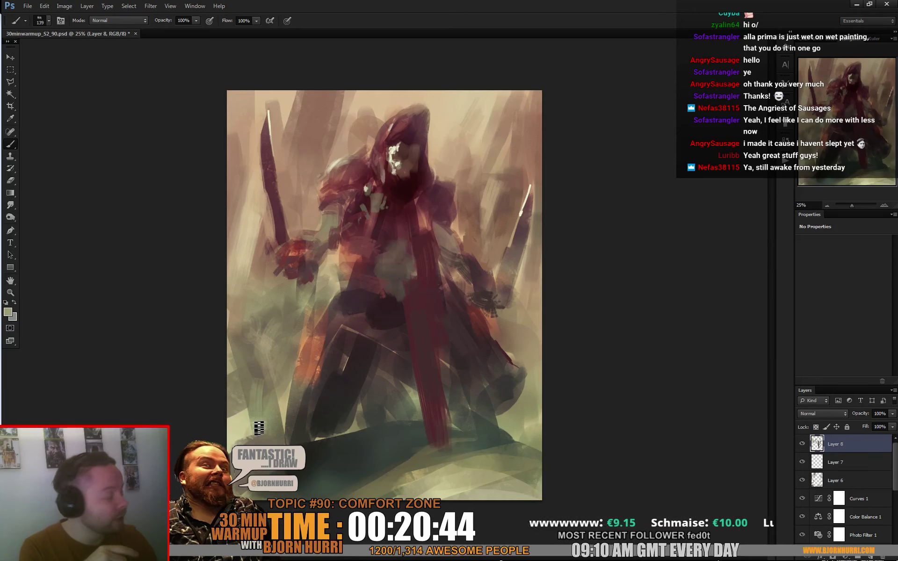
left_click(250, 417, "alt")
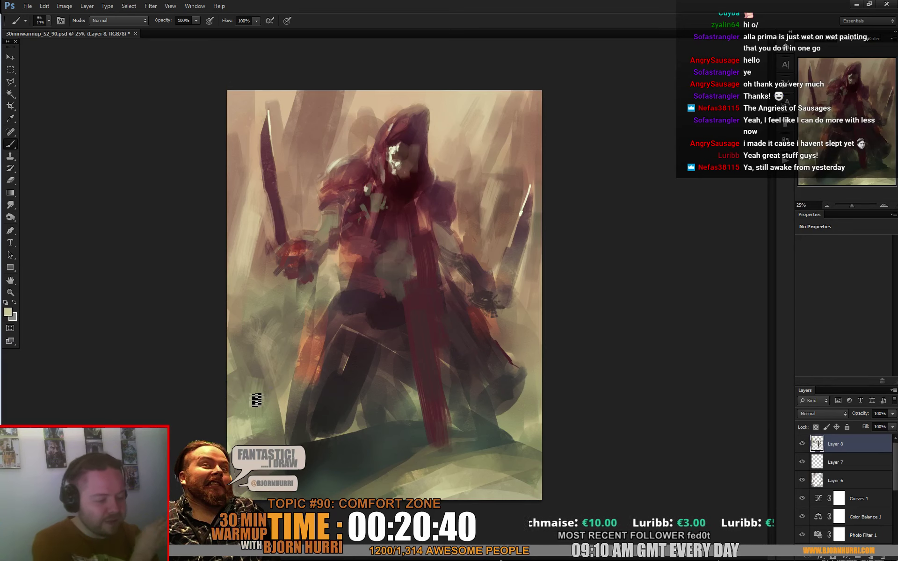
left_click(248, 399, "alt")
left_click(229, 365, "alt")
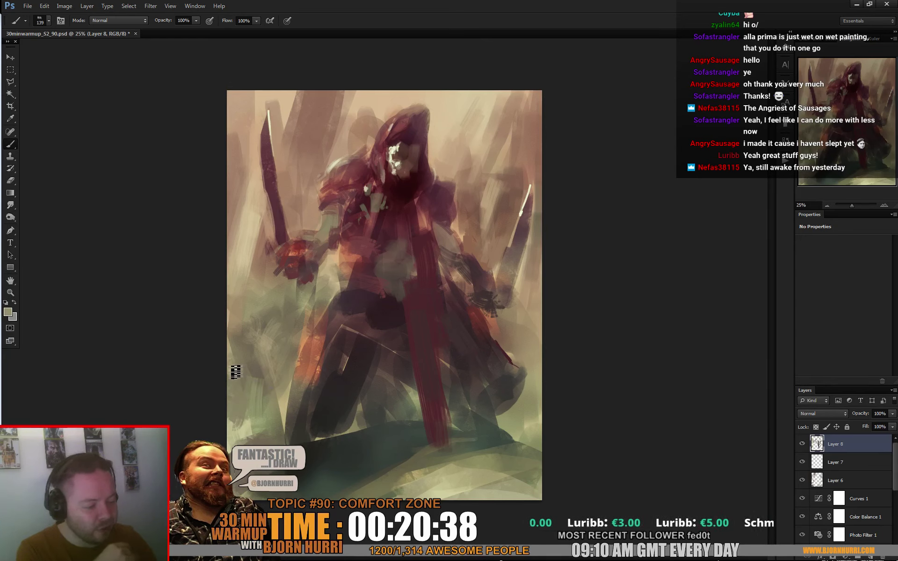
left_click(253, 372, "alt")
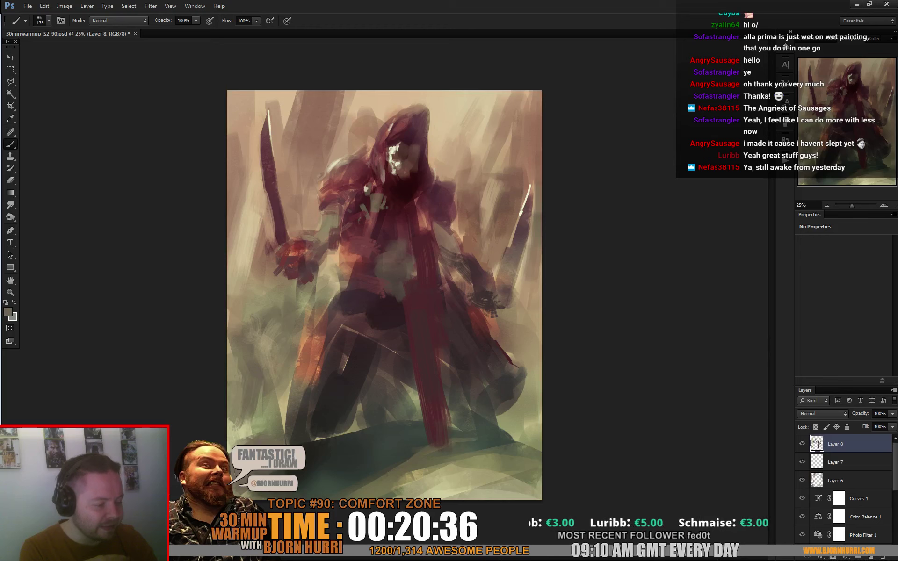
left_click(268, 420, "alt")
left_click(283, 412, "alt")
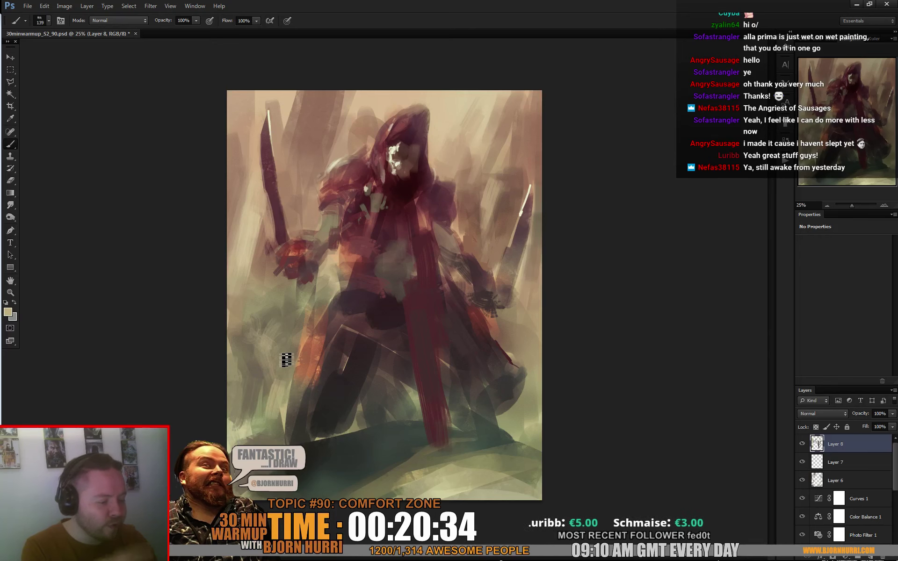
- Paint an orange cloth strip down the leg below the larger blade with the tapered 100 px brush and edge it darkly at 41 px
right_click(336, 345)
left_click(440, 473)
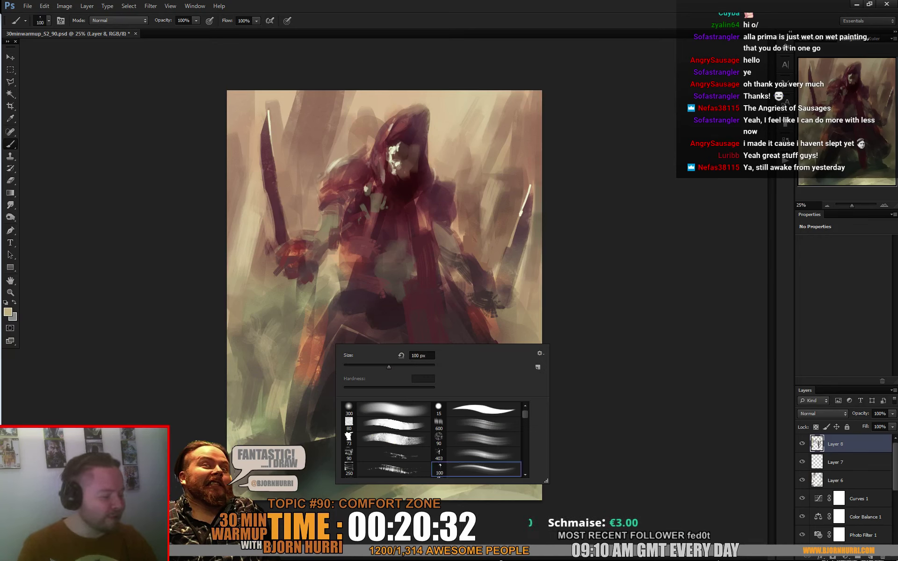
left_click(318, 361, "alt")
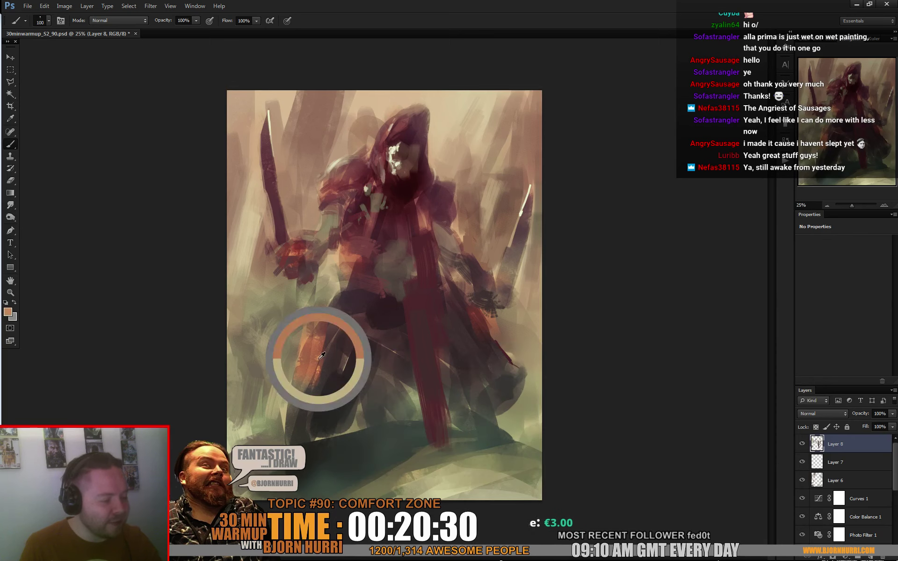
mouse_move(336, 322)
left_mouse_down()
mouse_move(309, 401)
mouse_move(335, 341)
mouse_move(326, 393)
mouse_move(347, 341)
mouse_move(331, 398)
mouse_move(353, 329)
mouse_move(340, 425)
left_mouse_up()
left_click(355, 371, "alt")
mouse_move(354, 366)
left_mouse_down()
mouse_move(357, 324)
mouse_move(350, 342)
left_mouse_up()
right_click(358, 328)
left_click(393, 355)
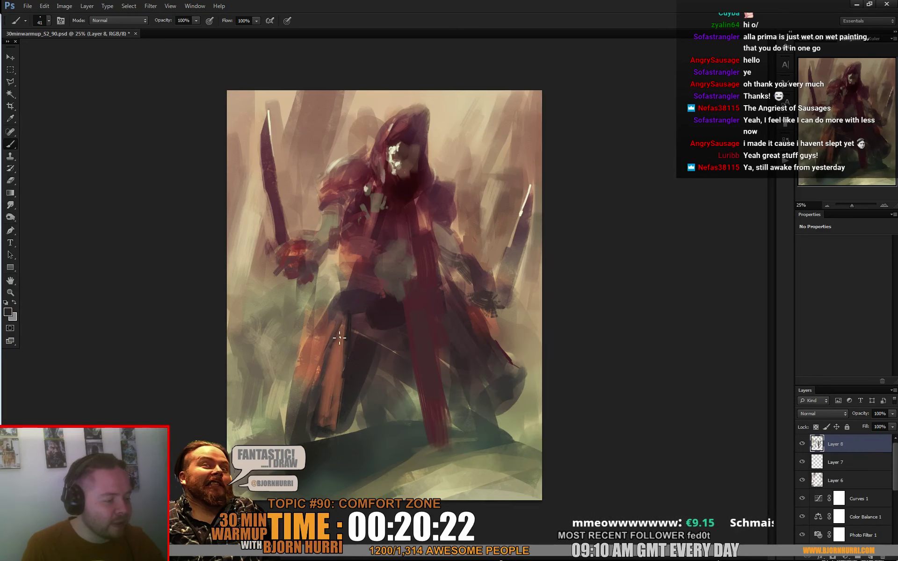
- Build up the waist above the orange strip with sampled reds and dark tones at brush sizes 90, 28 and 54 px
right_click(338, 336)
type("90")
key("Return")
left_click(321, 321, "alt")
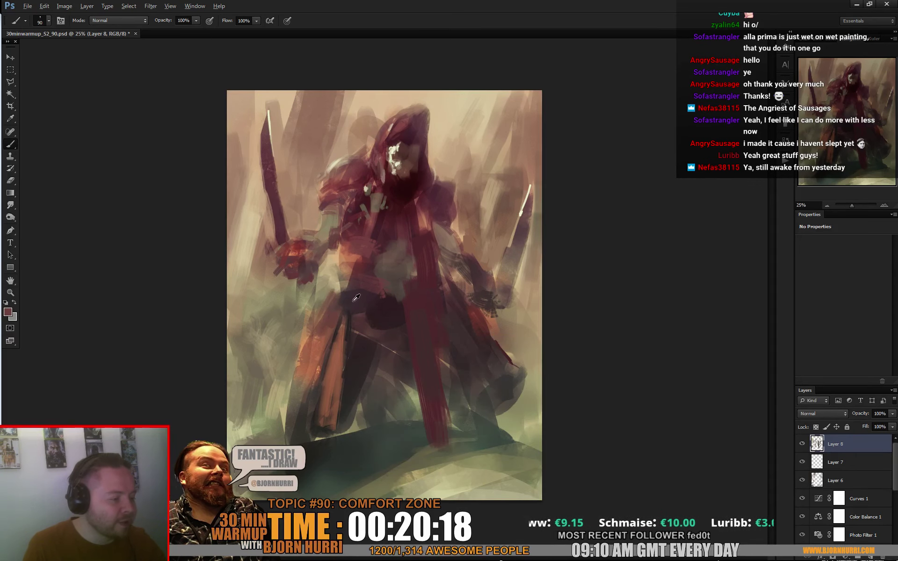
right_click(398, 293)
key("Return")
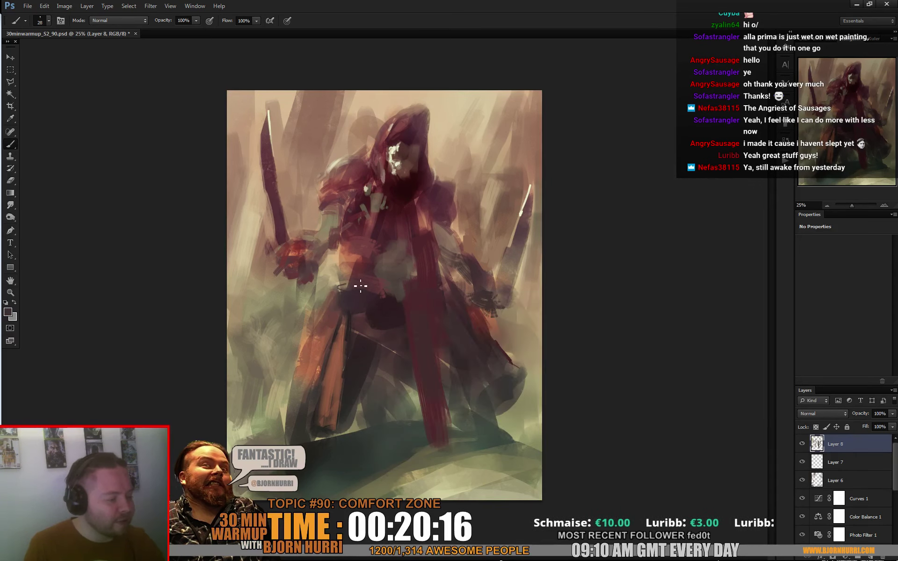
right_click(394, 293)
type("54")
key("Return")
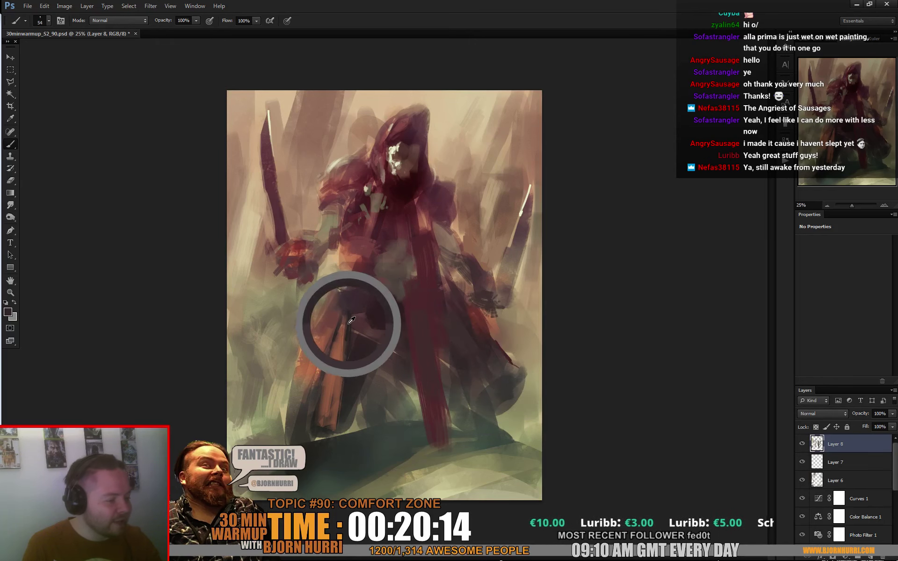
left_click(364, 304, "alt")
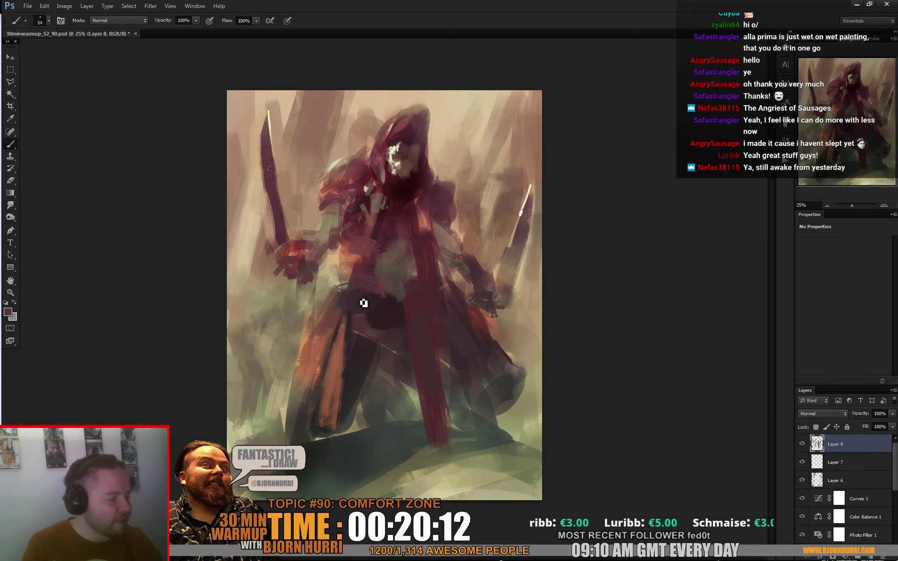
- Paint a curved dark red cloth tail from the waist to the ground beside the central strip at 104 px
right_click(374, 308)
type("104")
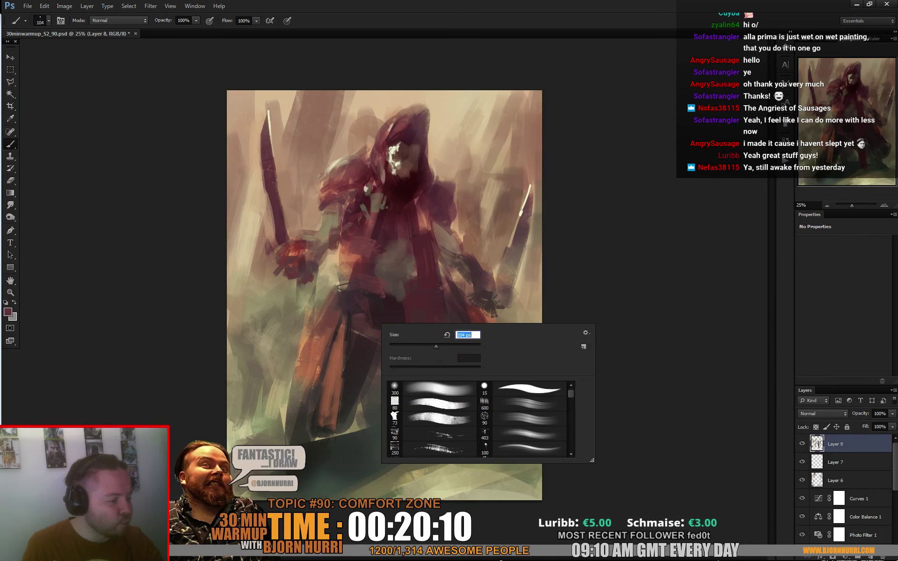
key("Return")
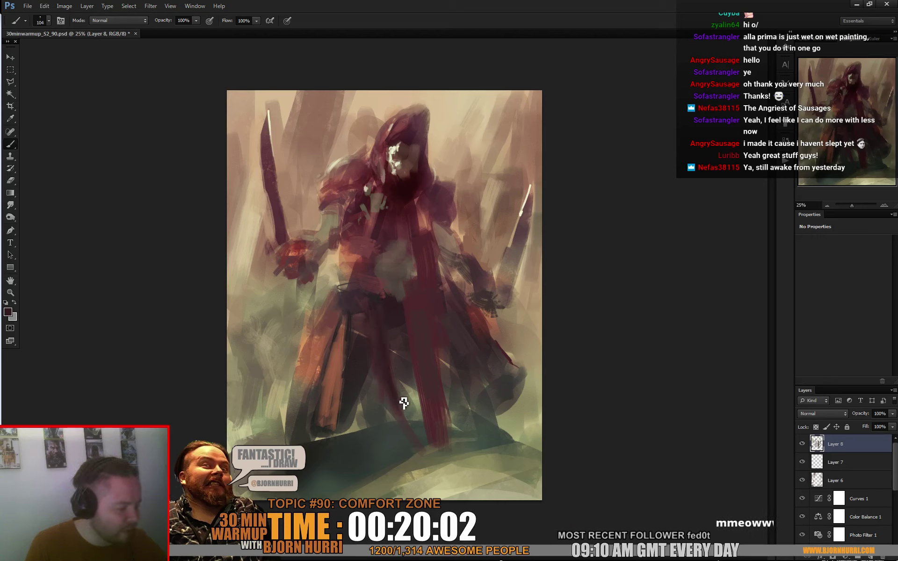
left_click(413, 314, "alt")
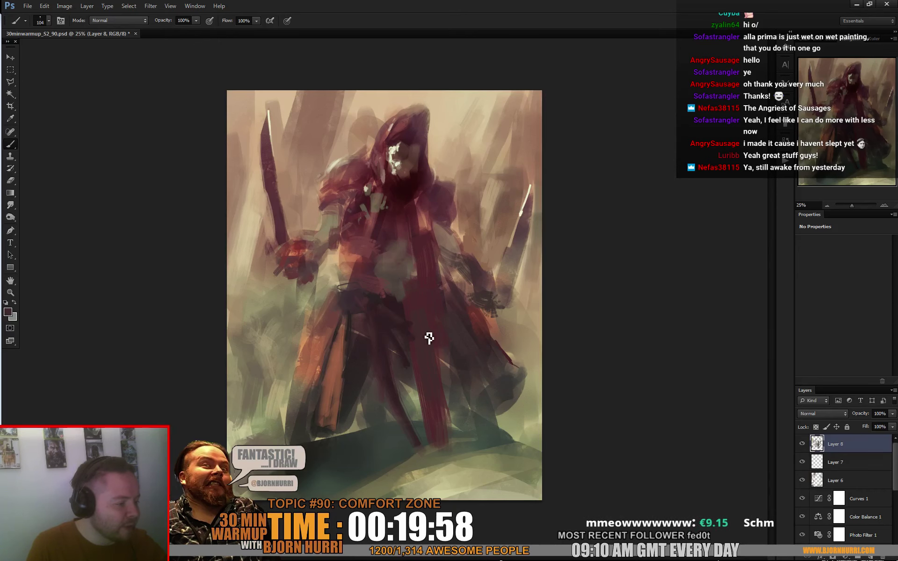
- Deepen the shadows on the chest below the hood and along the inner arm with sampled dark reds at 46 px
left_click(393, 296, "alt")
right_click(393, 297)
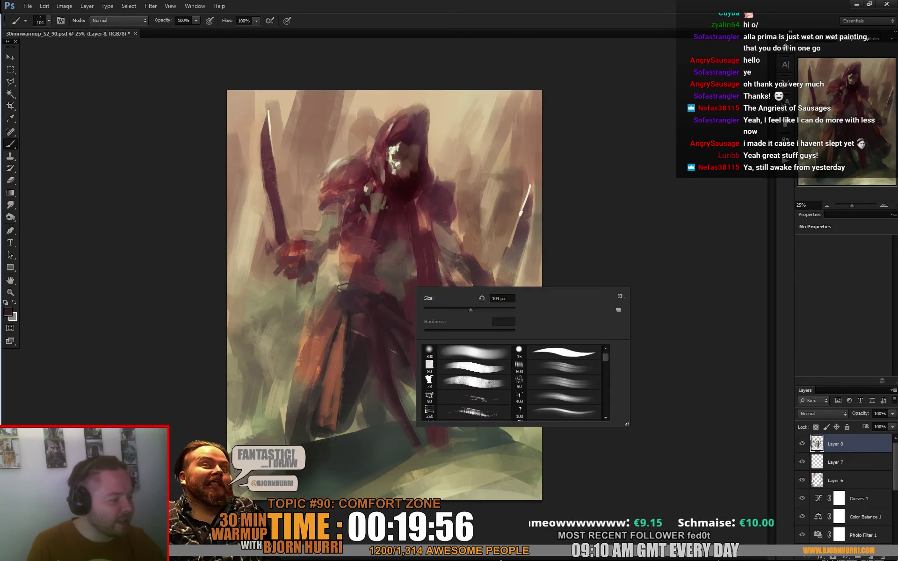
key("Escape")
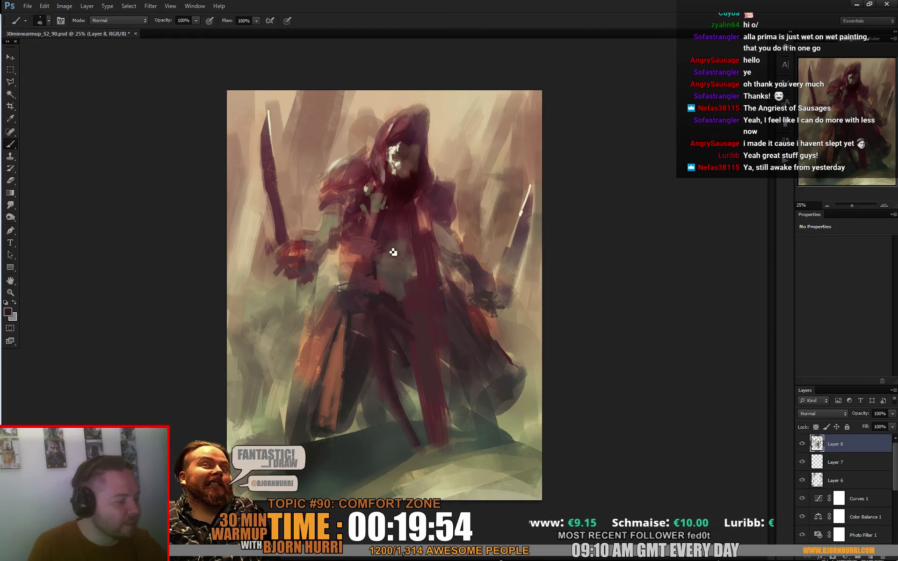
left_click(405, 191, "alt")
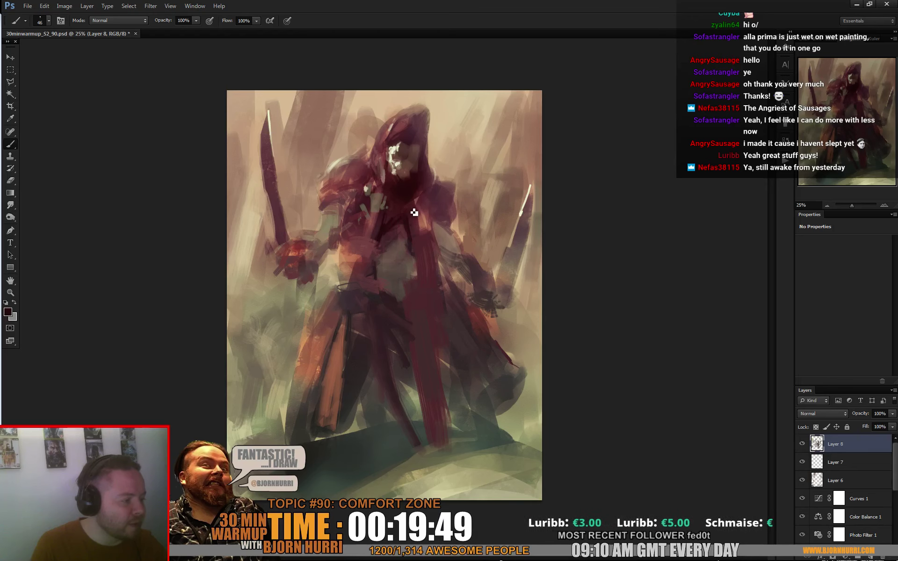
left_click_drag(427, 212, 443, 241)
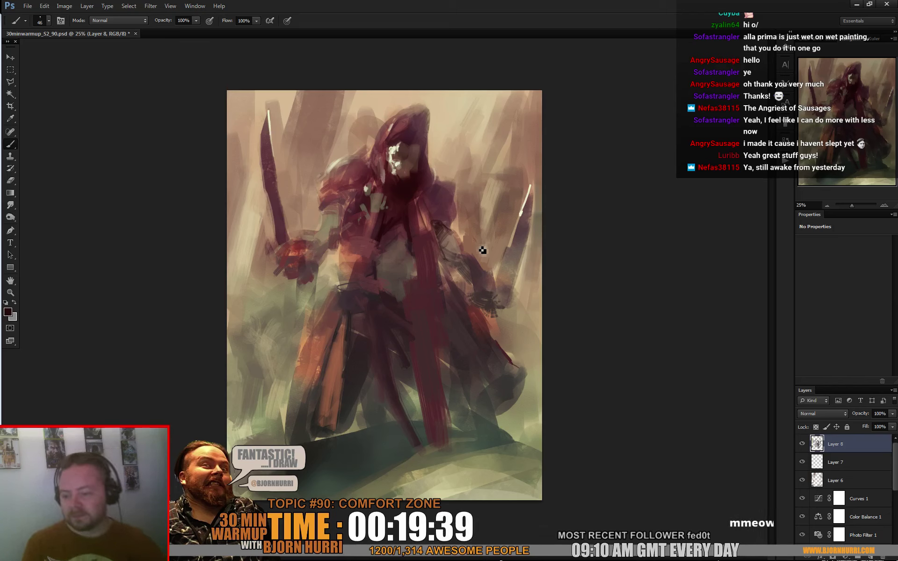
- Add very dark red shadows to the fist gripping the larger blade and the adjoining upper arm at brush sizes 77, 24 and 39 px
right_click(391, 253)
key("Return")
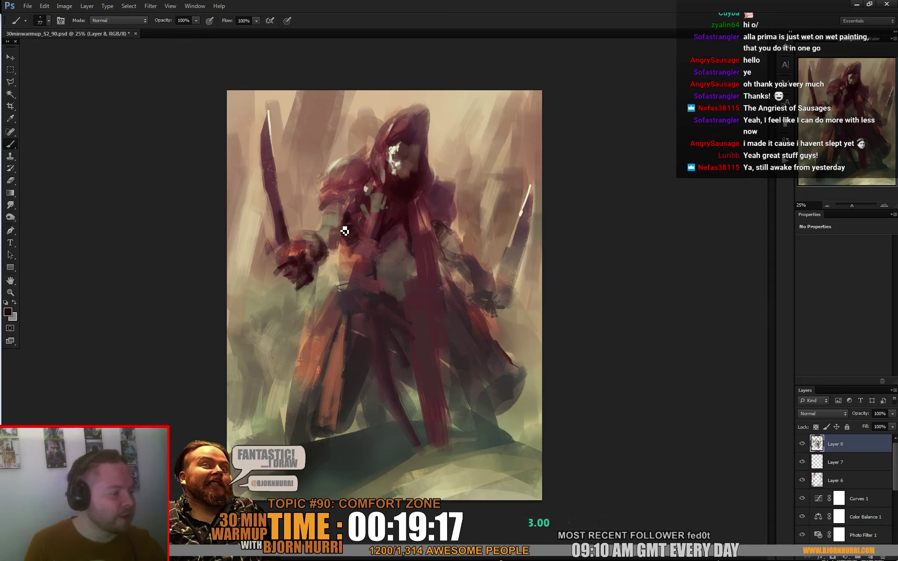
right_click(358, 204)
left_click_drag(375, 227, 369, 226)
left_click(340, 214)
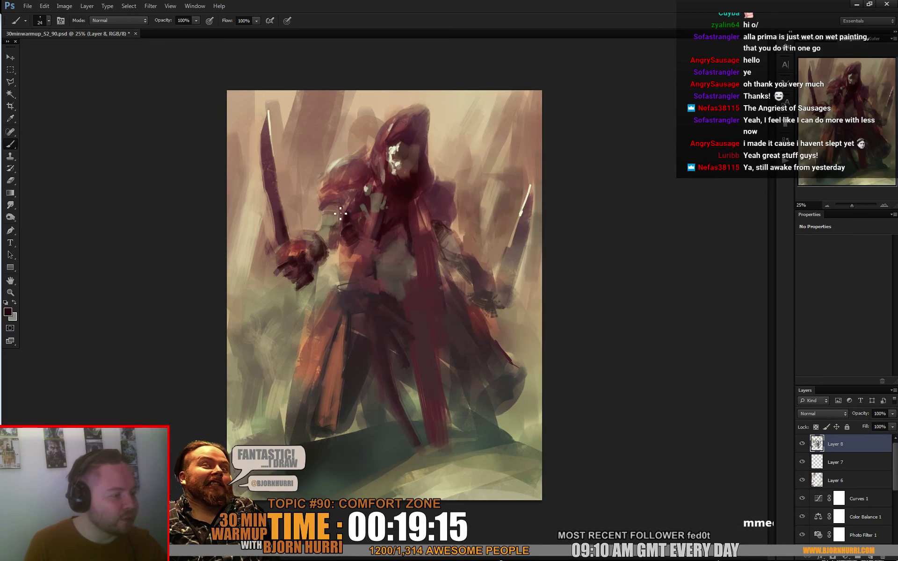
right_click(340, 214)
key("Return")
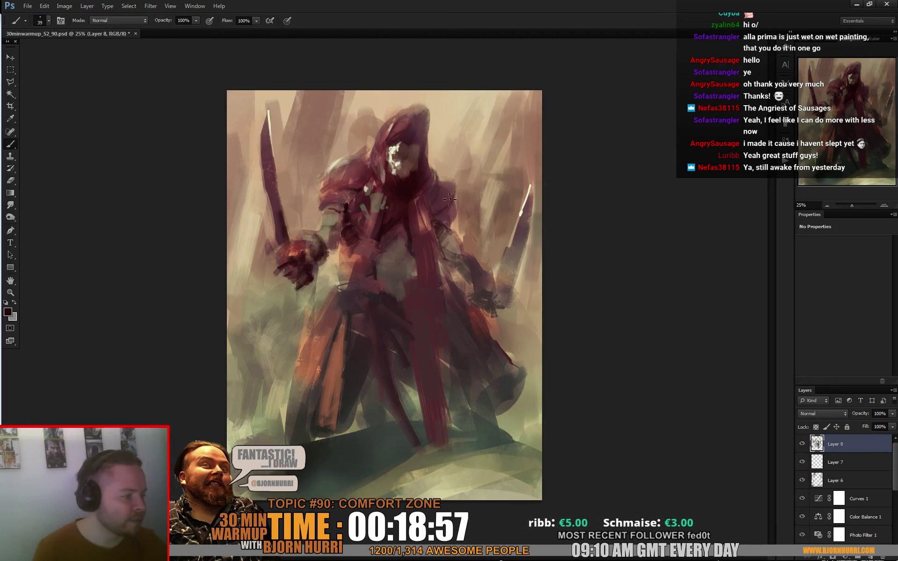
- Refine the shoulder on the smaller blade's side and the central cloth strip with sampled dark reds at 58 px
right_click(424, 202)
left_click(450, 225)
left_click(403, 181, "alt")
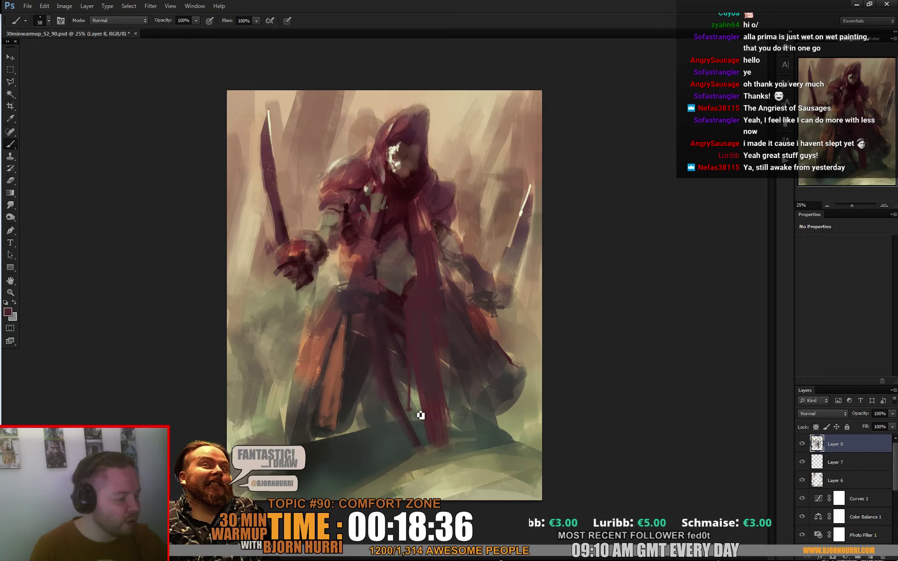
left_click(404, 296, "alt")
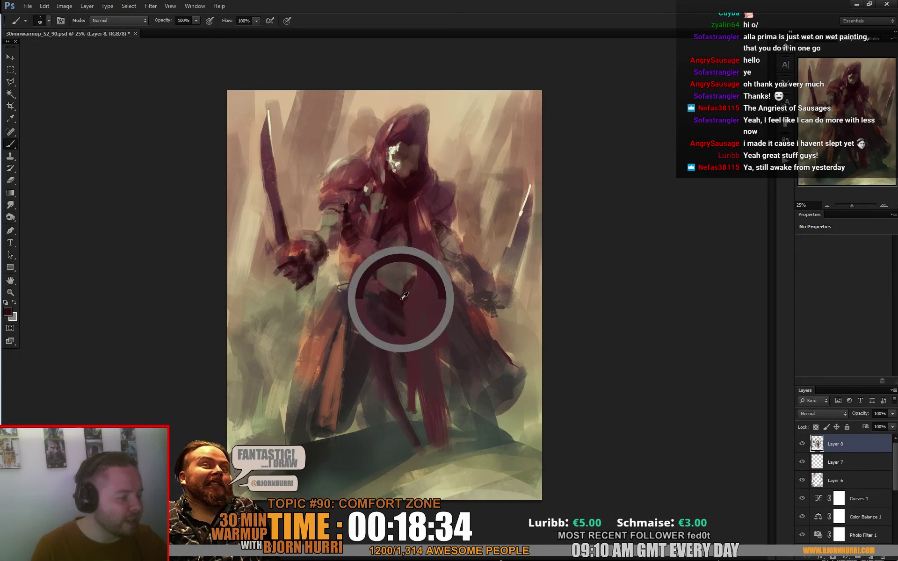
left_click(394, 324, "alt")
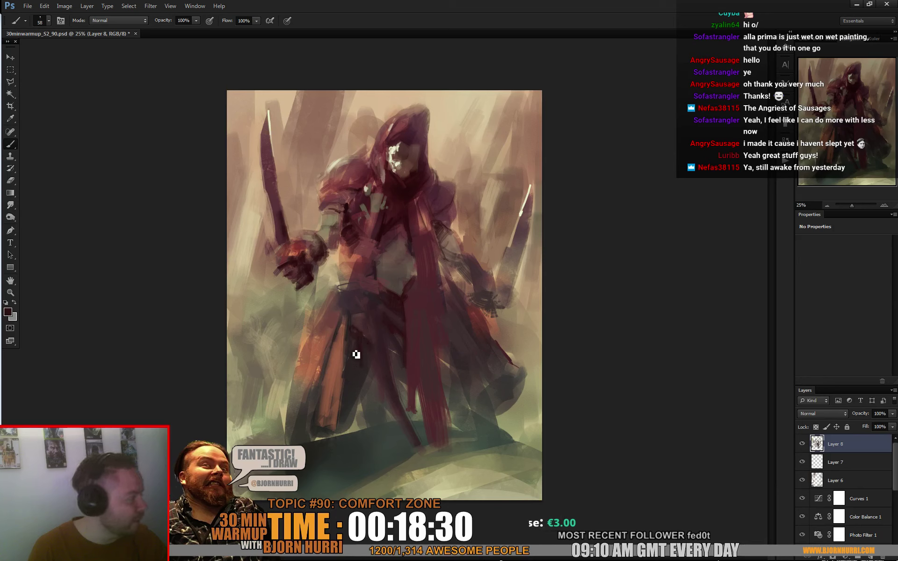
- Darken the cloak folds on both sides of the central strip with a sampled dark tone at brush sizes 139 and 65 px
right_click(370, 363)
left_click(466, 366)
left_click(383, 229, "alt")
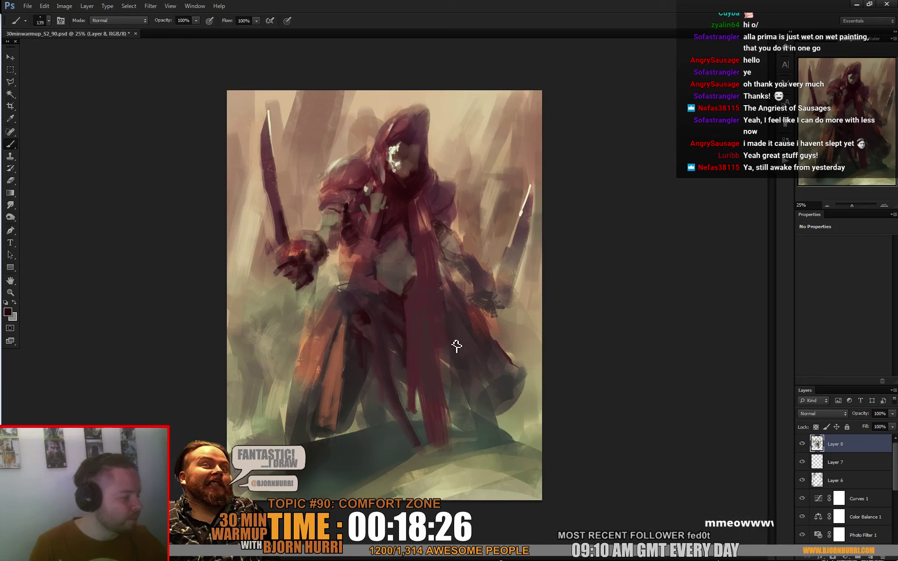
right_click(459, 301)
type("65")
key("Return")
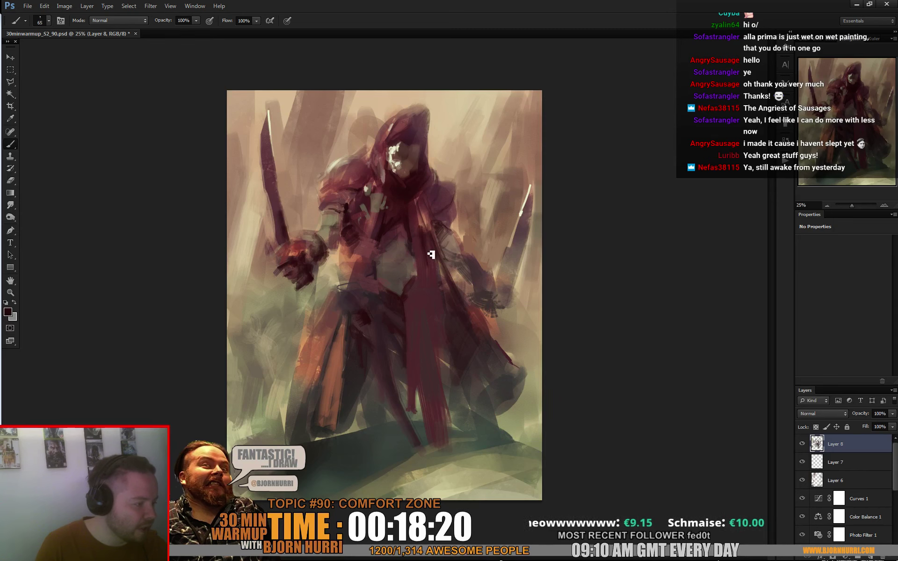
- Paint dark red shading down the lower half of the central cloth strip at 141 px
right_click(430, 312)
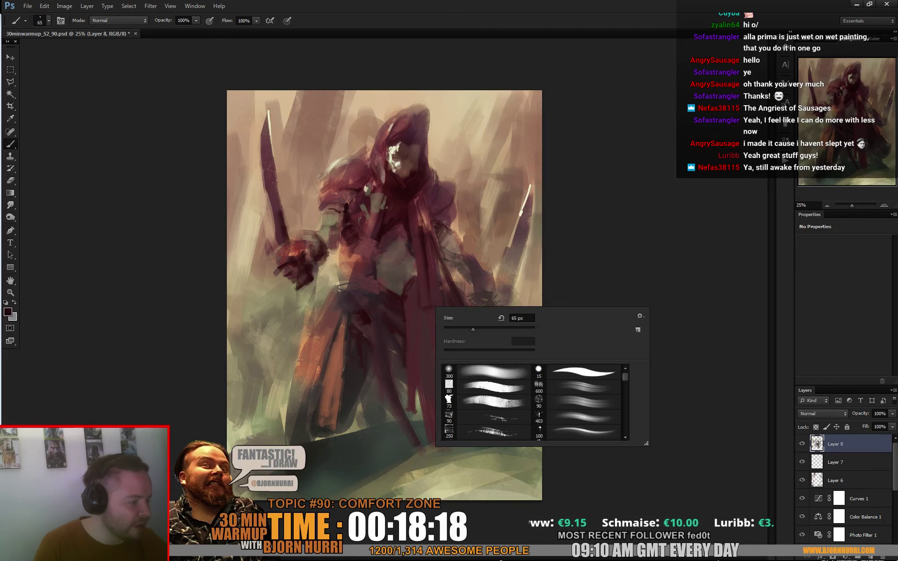
type("141")
key("Return")
mouse_move(432, 318)
left_mouse_down()
mouse_move(421, 356)
mouse_move(442, 419)
left_mouse_up()
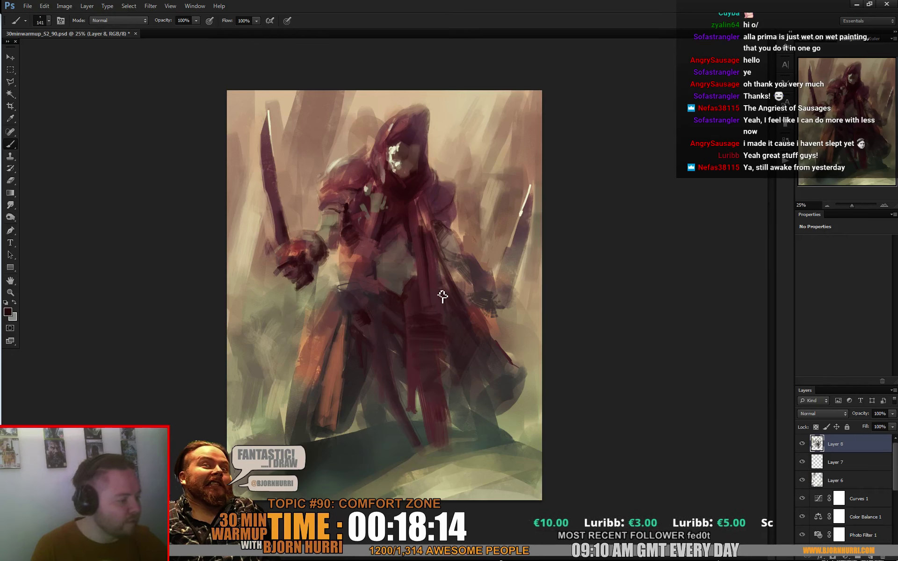
- Save the painting with Maximize Compatibility on and flip the whole canvas horizontally
key("ctrl+s")
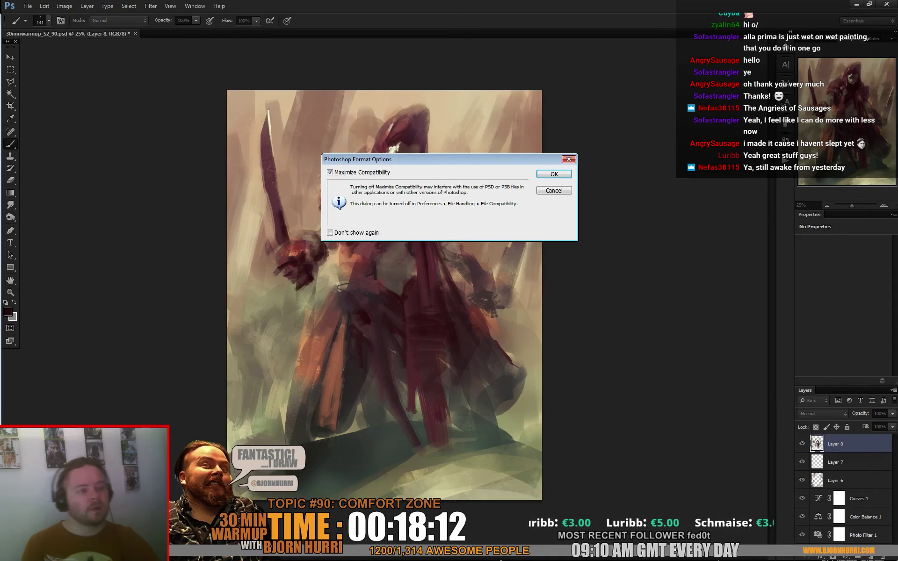
left_click(553, 175)
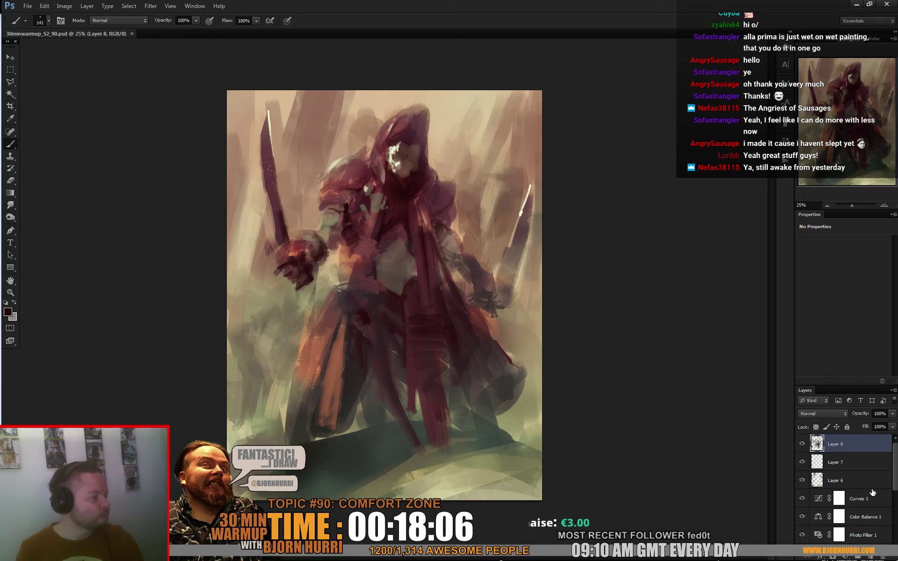
left_click(64, 6)
mouse_move(93, 91)
left_click(202, 128)
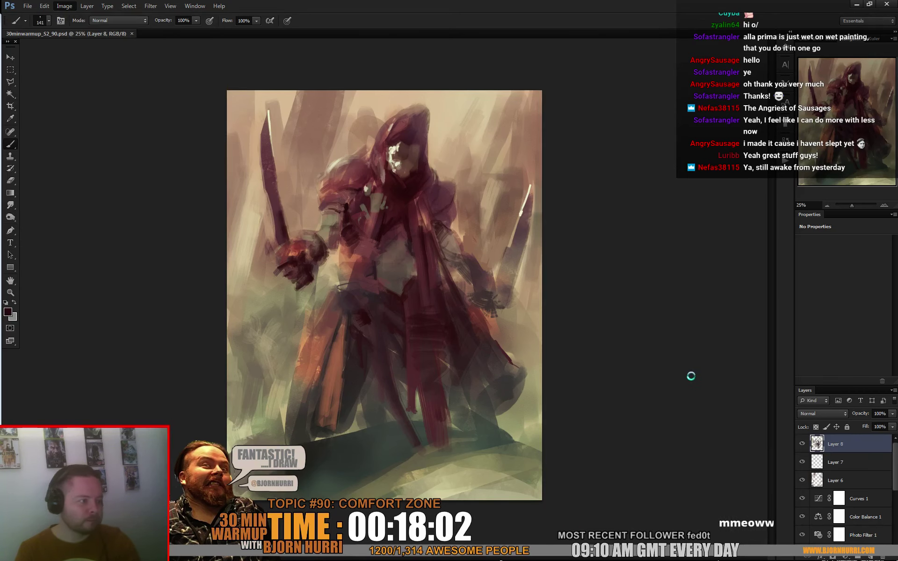
- Add a new layer above the figure and set its blend mode to Hard Light
left_click(871, 557)
left_click(818, 415)
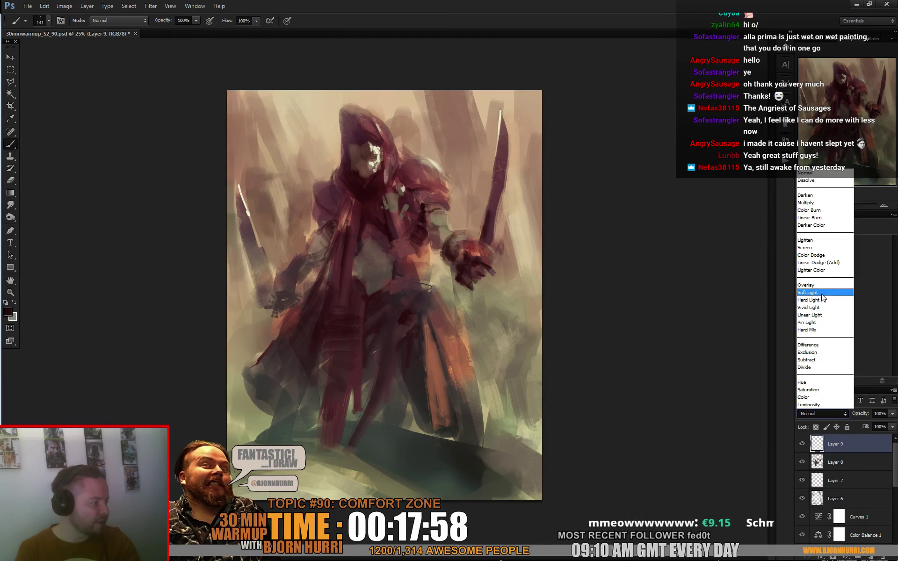
left_click(823, 301)
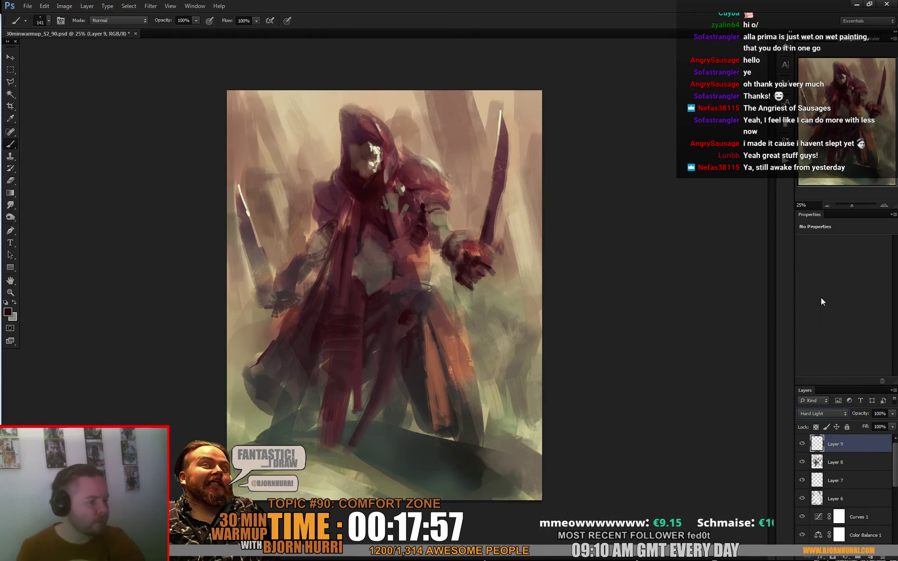
- Darken the billowing lower cloak on the smaller blade's side with dark red at 422 px
right_click(391, 322)
left_click_drag(419, 355, 423, 355)
key("Return")
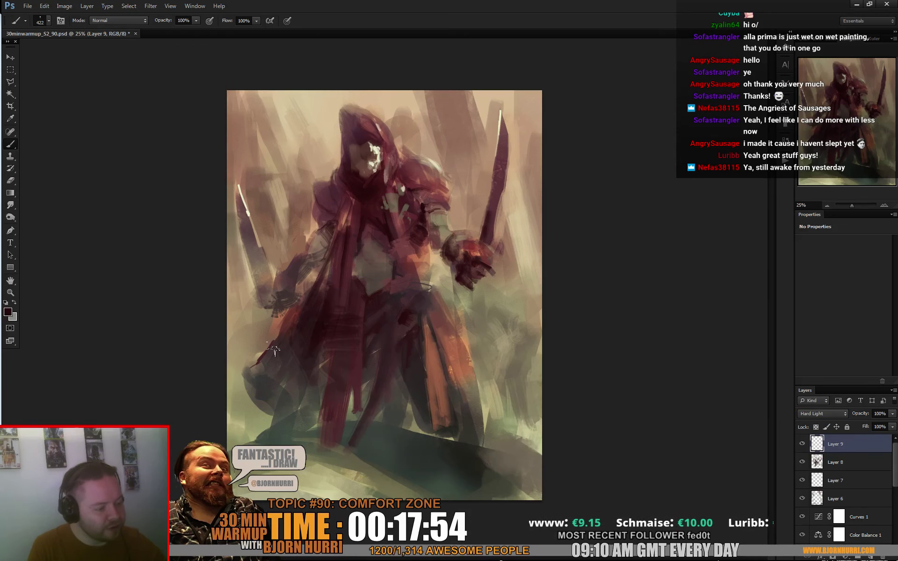
left_click_drag(313, 346, 280, 400)
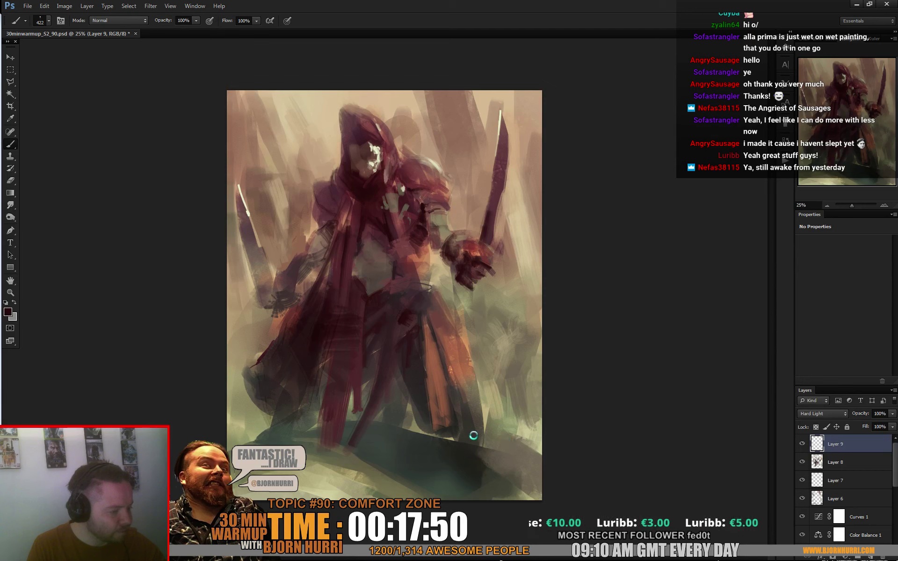
- Darken the legs and the ground under the figure with the 80 px square brush preset enlarged to 380 and 494 px
right_click(391, 401)
left_click(373, 458)
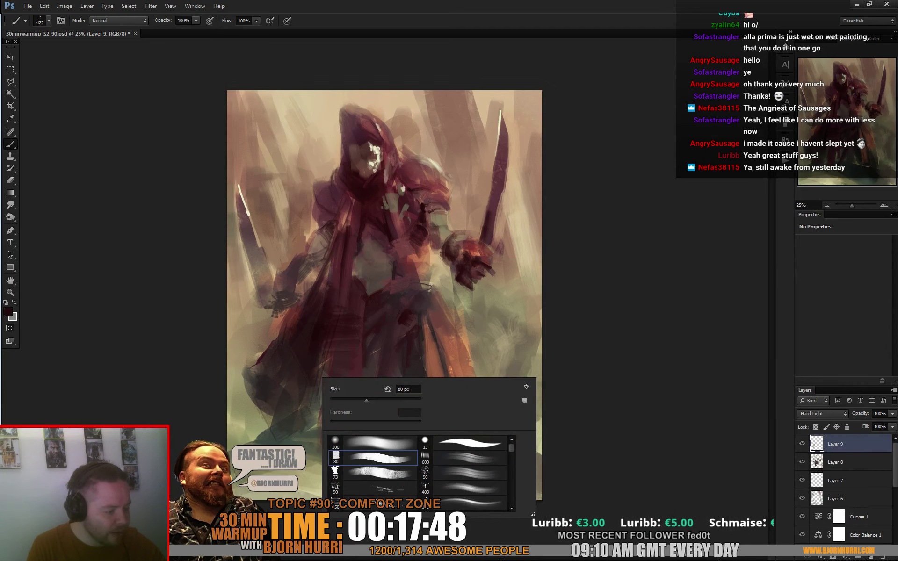
left_click(407, 389)
type("380")
key("Return")
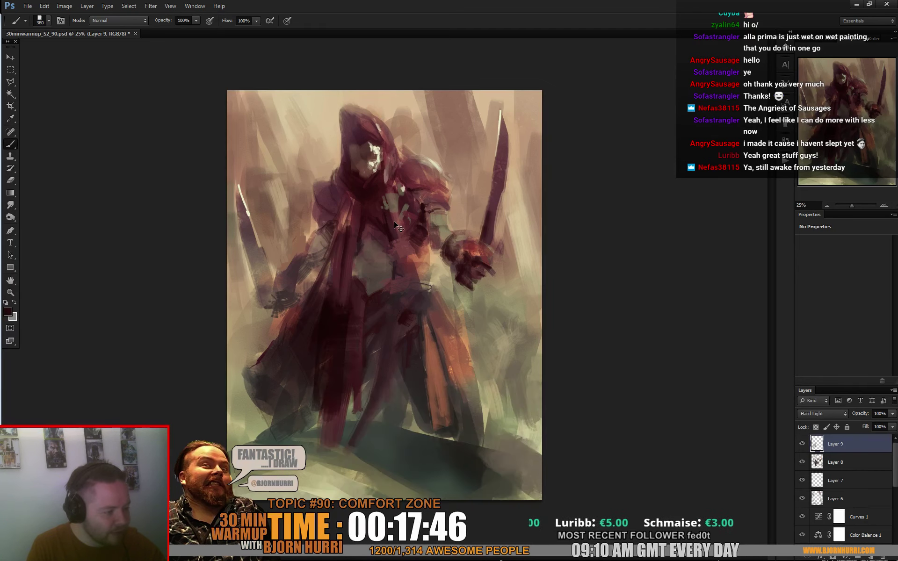
right_click(371, 328)
left_click(328, 259)
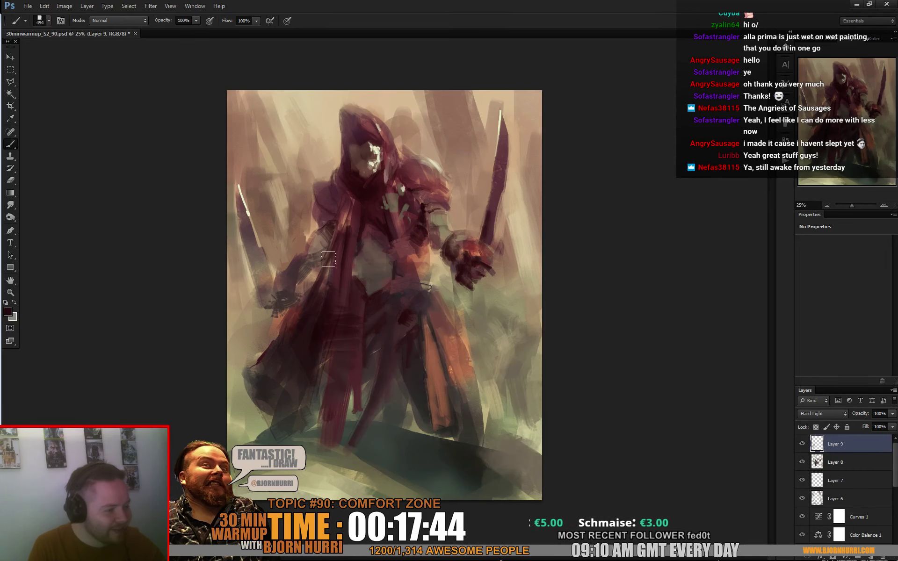
mouse_move(329, 259)
left_mouse_down()
mouse_move(334, 364)
mouse_move(363, 328)
mouse_move(406, 341)
mouse_move(445, 430)
mouse_move(467, 446)
mouse_move(458, 465)
mouse_move(477, 484)
left_mouse_up()
mouse_move(251, 433)
left_mouse_down()
mouse_move(400, 449)
mouse_move(423, 434)
mouse_move(437, 469)
mouse_move(529, 482)
left_mouse_up()
mouse_move(351, 461)
left_mouse_down()
mouse_move(231, 442)
mouse_move(268, 438)
mouse_move(240, 440)
mouse_move(408, 479)
mouse_move(349, 435)
mouse_move(262, 438)
left_mouse_up()
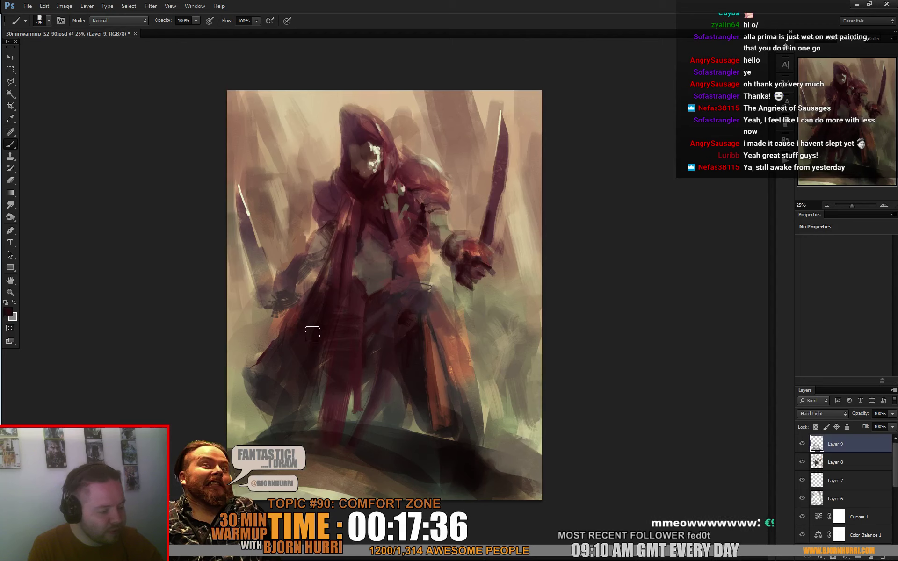
- Shade the foreground ground and the lower cloak edge with a sampled dark grey at 494 px
left_click(396, 439, "alt")
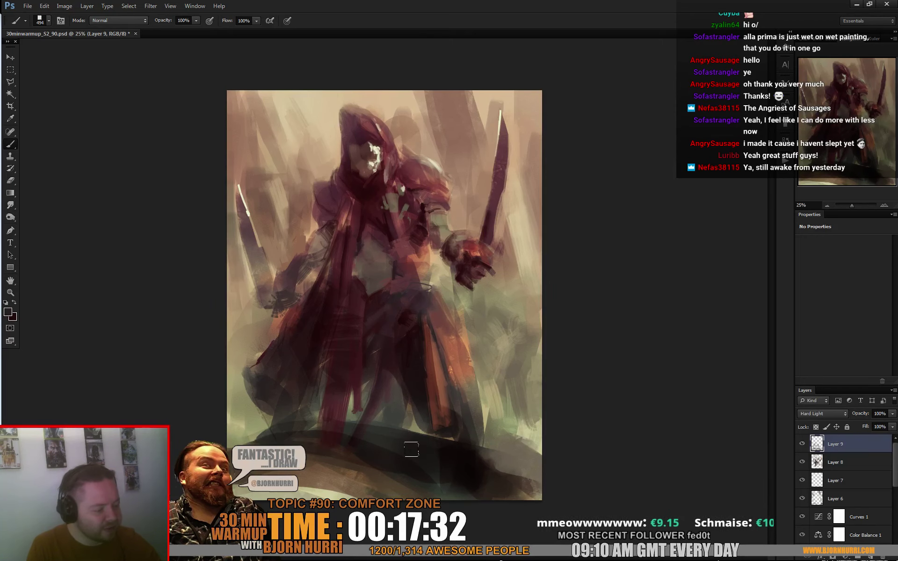
mouse_move(306, 480)
left_mouse_down()
mouse_move(241, 493)
mouse_move(299, 494)
left_mouse_up()
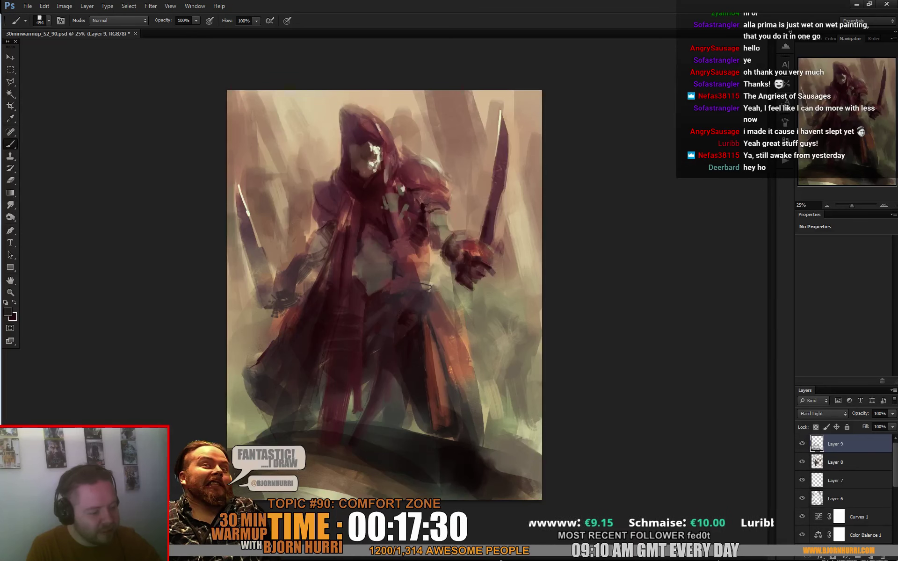
mouse_move(268, 426)
left_mouse_down()
mouse_move(281, 392)
mouse_move(276, 363)
left_mouse_up()
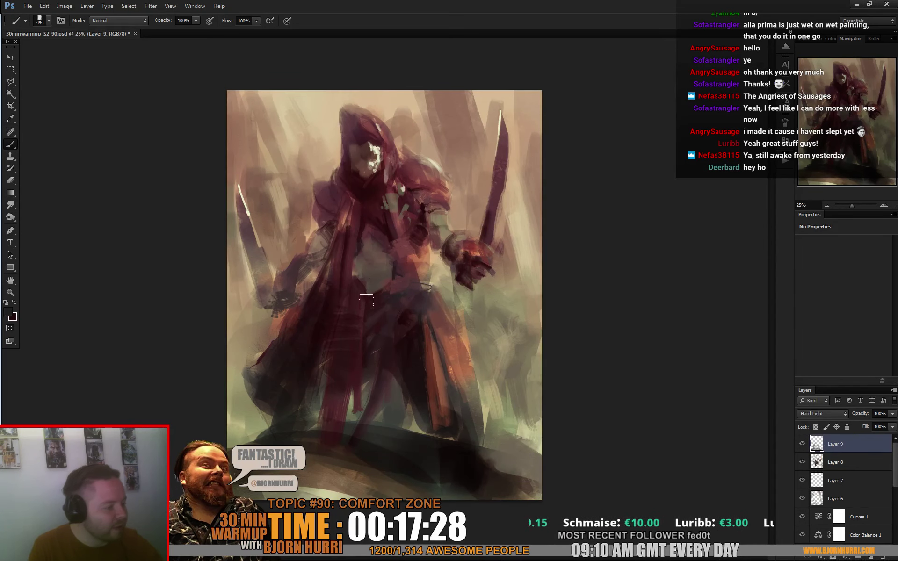
- Tone the waist and chest beside the central cloth strip, with the square brush reduced to 133 px
right_click(355, 267)
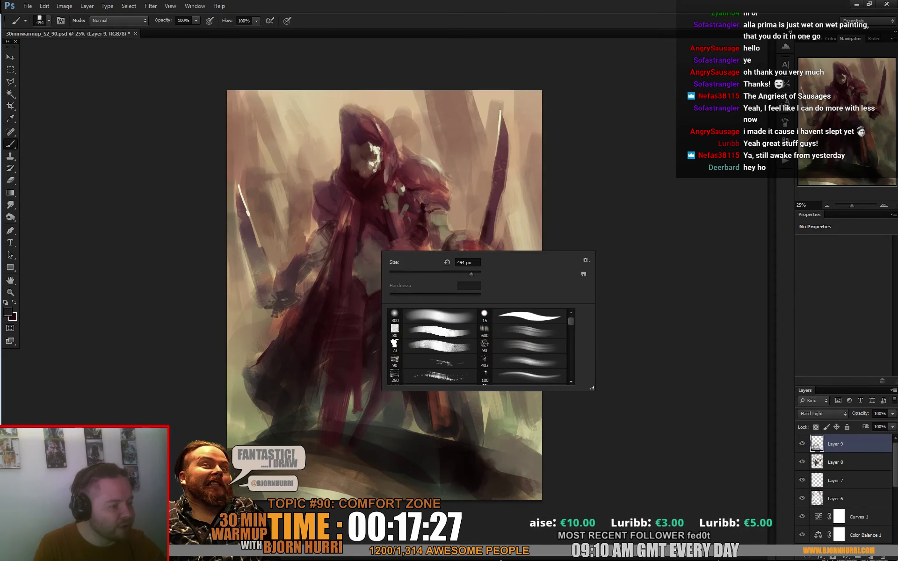
left_click(407, 273)
left_click(371, 230)
right_click(363, 242)
type("133")
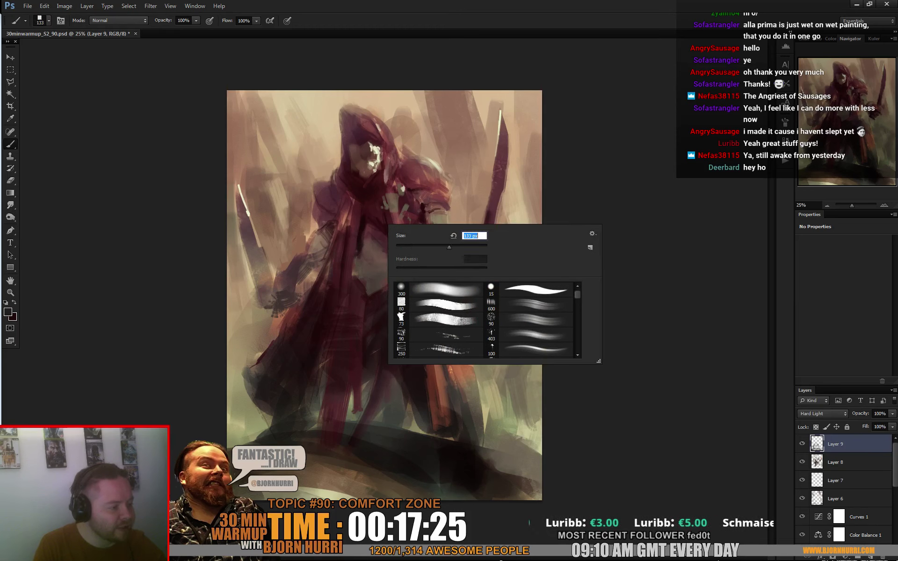
key("Return")
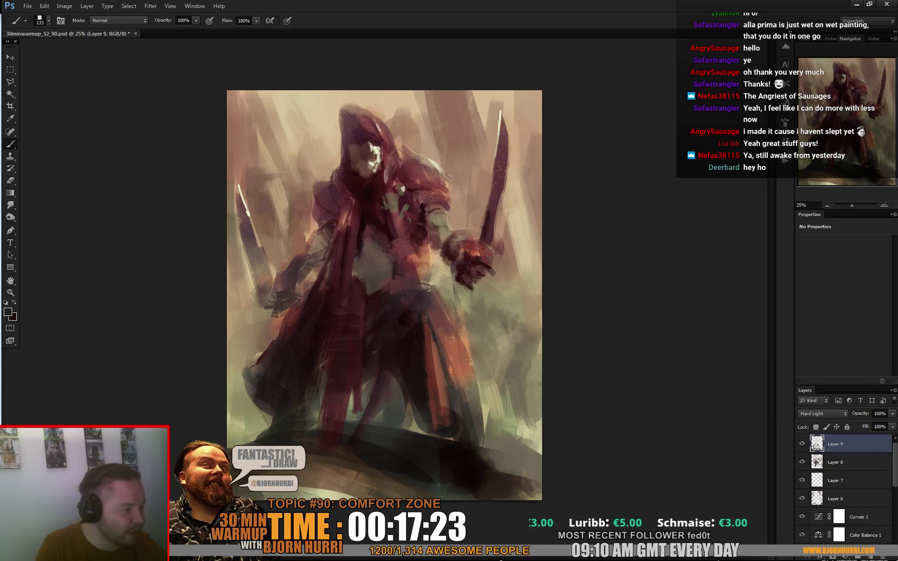
- Refine the chest and shoulder tones on the larger blade's side at brush sizes 32 and 97 px
right_click(415, 189)
type("32")
key("Return")
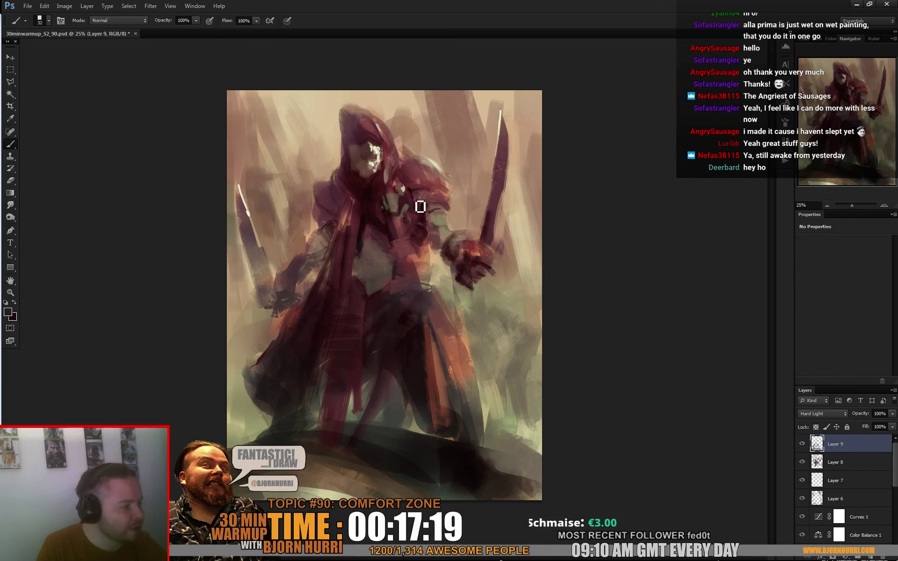
right_click(442, 183)
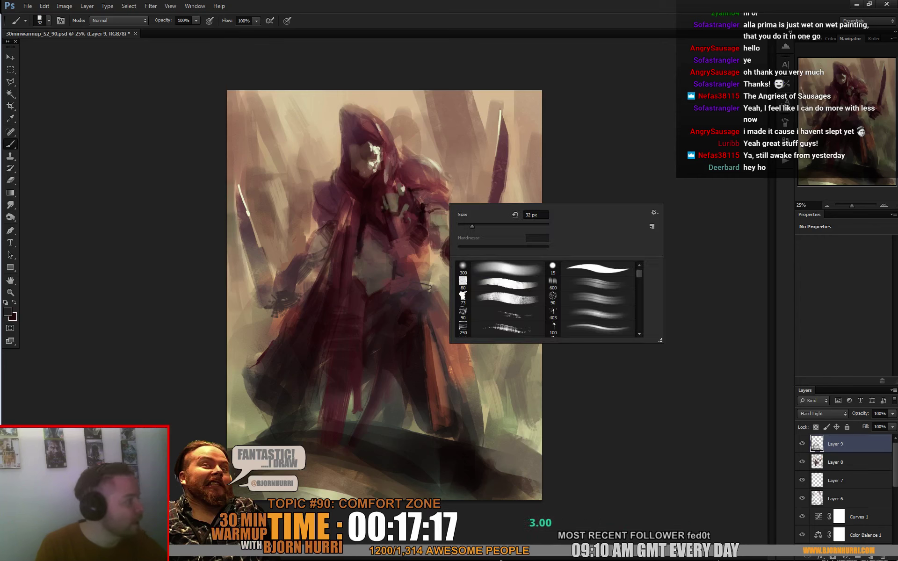
left_click(501, 226)
left_click(417, 195)
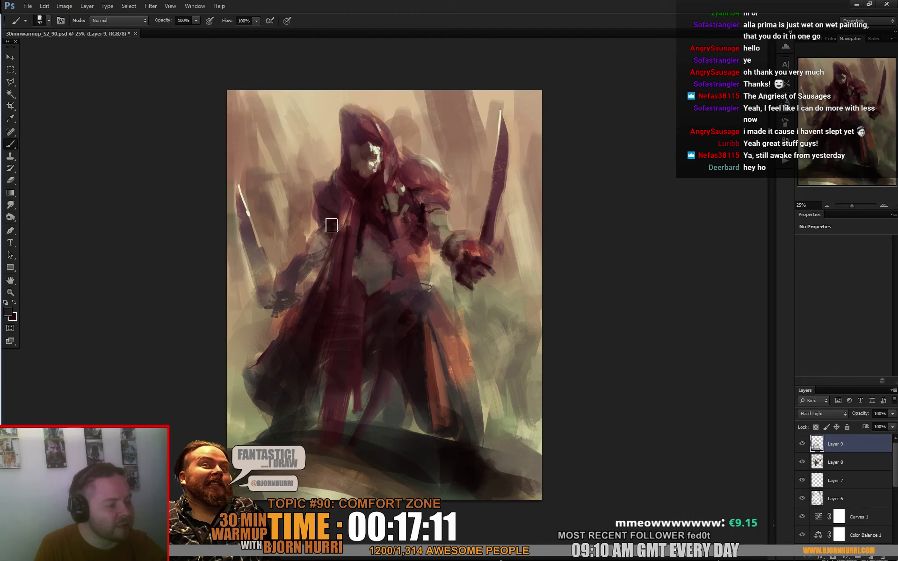
- Refine the tones of the hood, collar and upper chest at brush sizes 21, 131 and 28 px
right_click(376, 177)
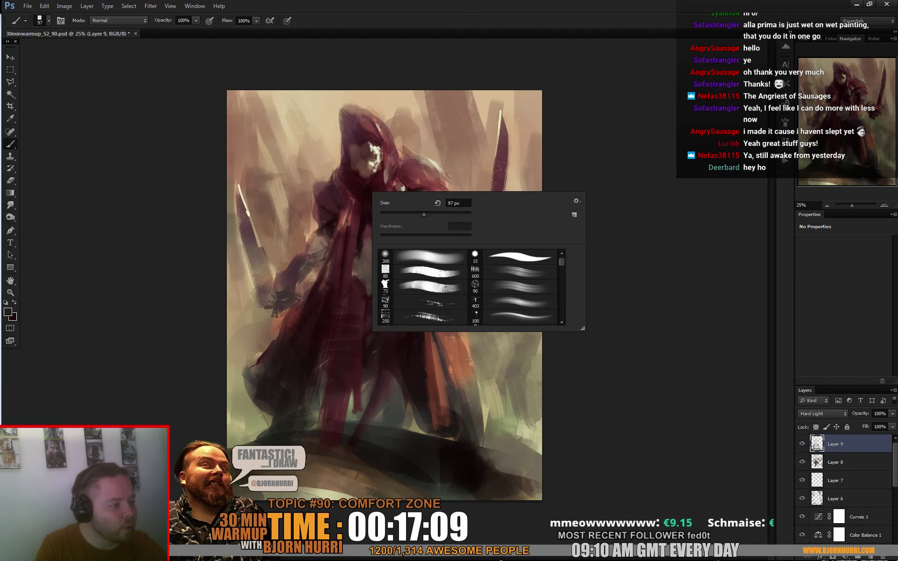
left_click(388, 214)
left_click(345, 222)
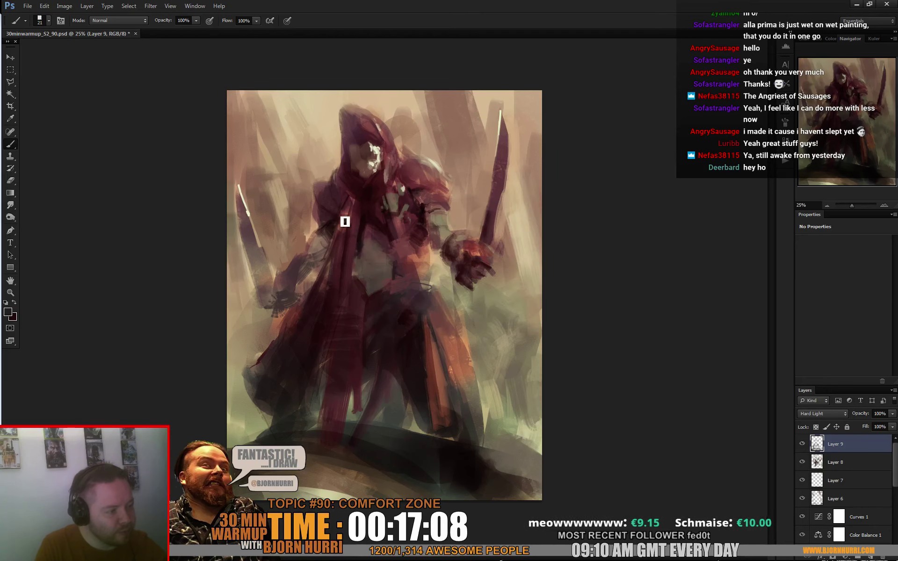
right_click(364, 204)
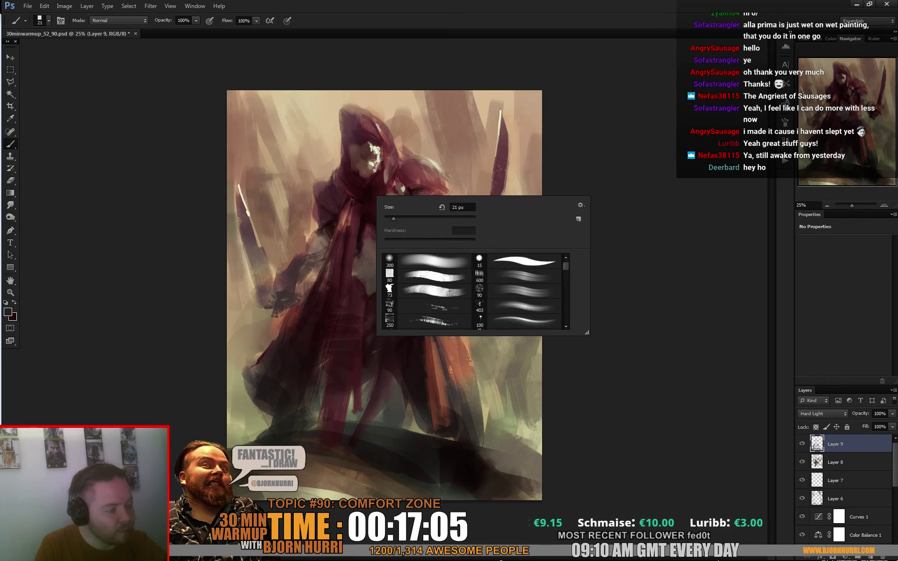
type("131")
key("Return")
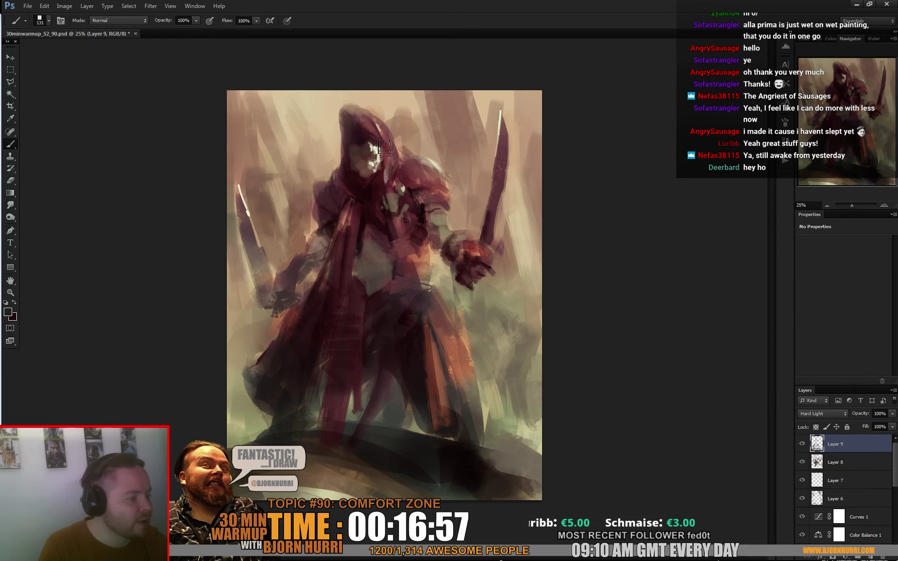
right_click(403, 185)
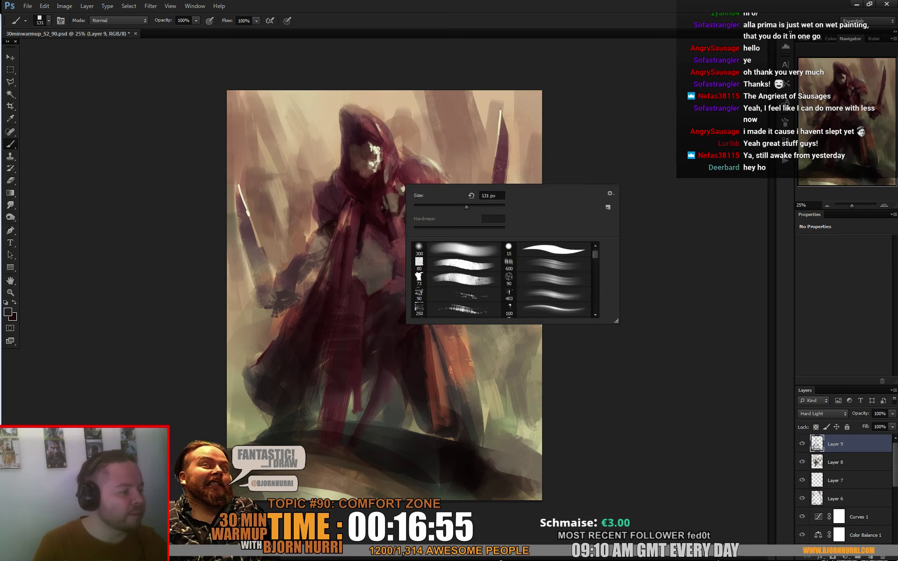
left_click(449, 207)
left_click(384, 185)
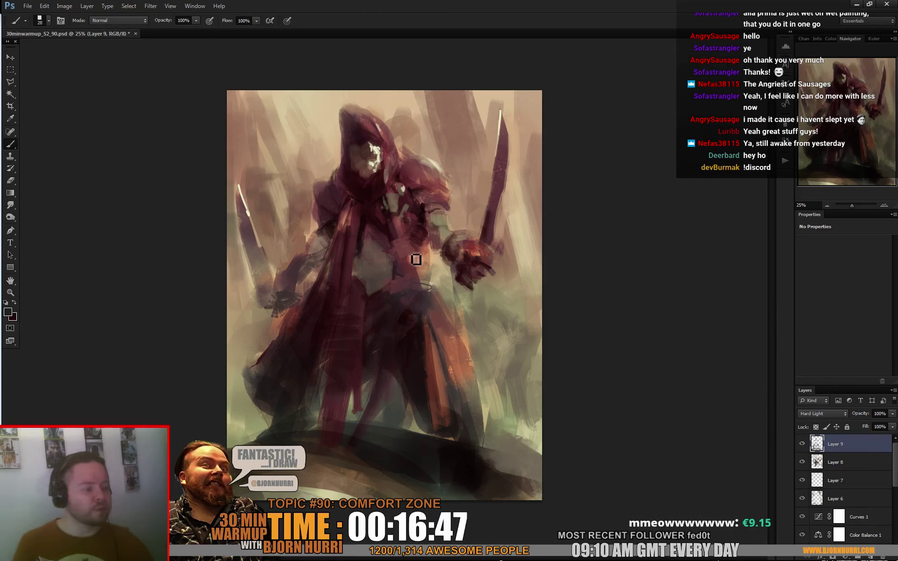
- Shade the forearm, hand and adjoining cloak edge on the smaller blade's side at brush sizes 69, 64 and 28 px
right_click(325, 217)
left_click(375, 227)
left_click(320, 212)
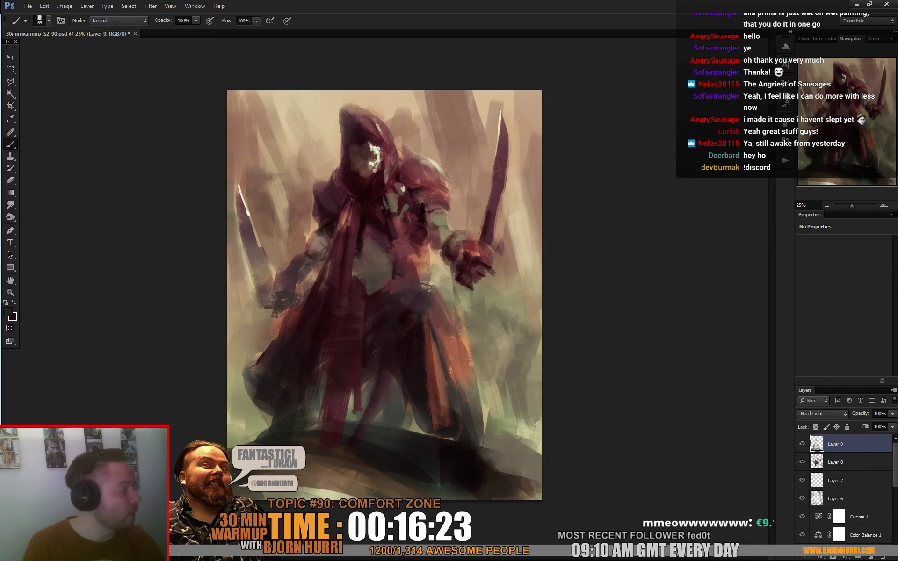
right_click(317, 274)
left_click(282, 286)
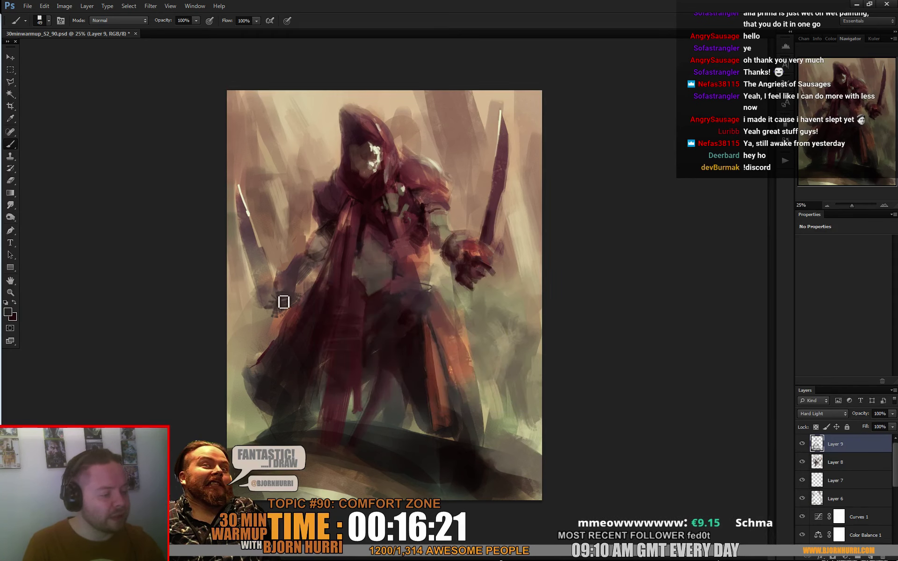
right_click(298, 313)
type("28")
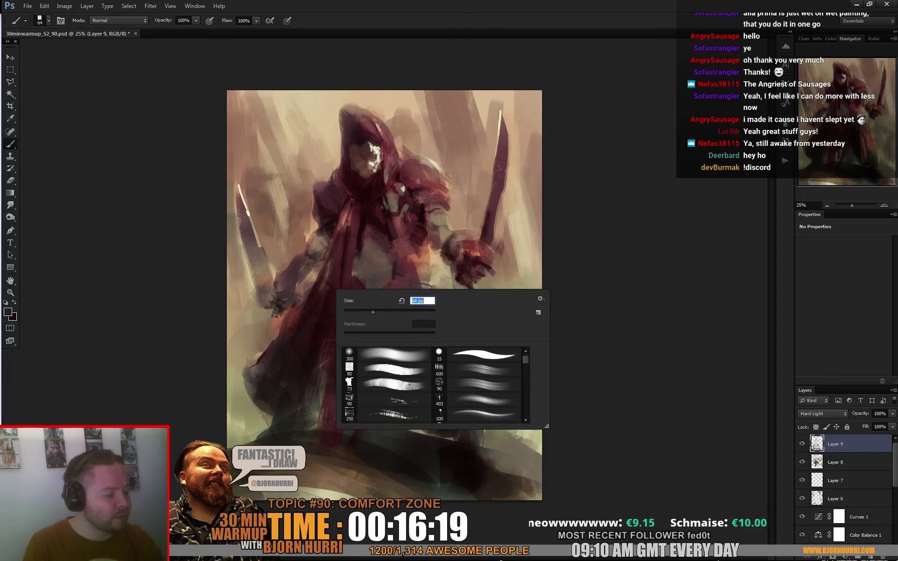
key("Return")
right_click(300, 320)
key("Return")
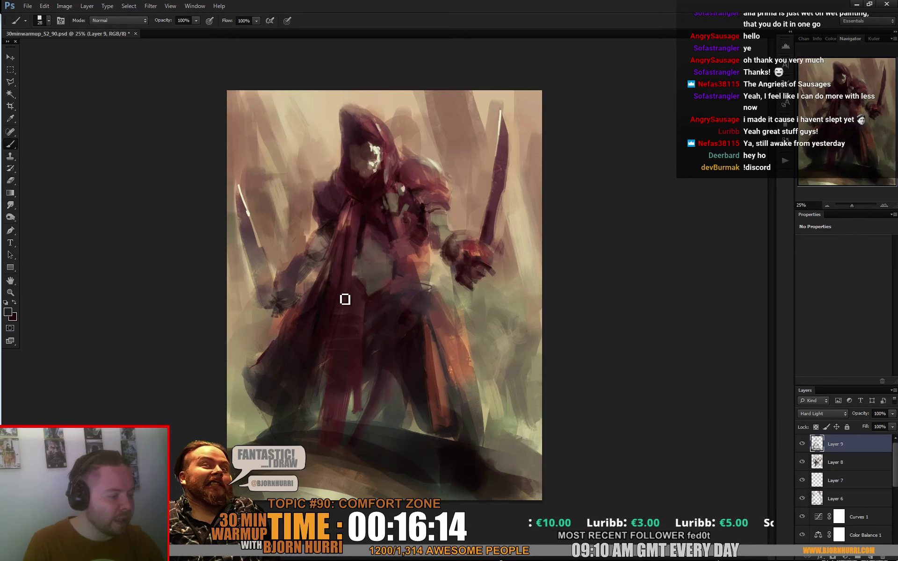
- Refine the waist shadow beside the central cloth strip at brush sizes 71 and 22 px
right_click(384, 301)
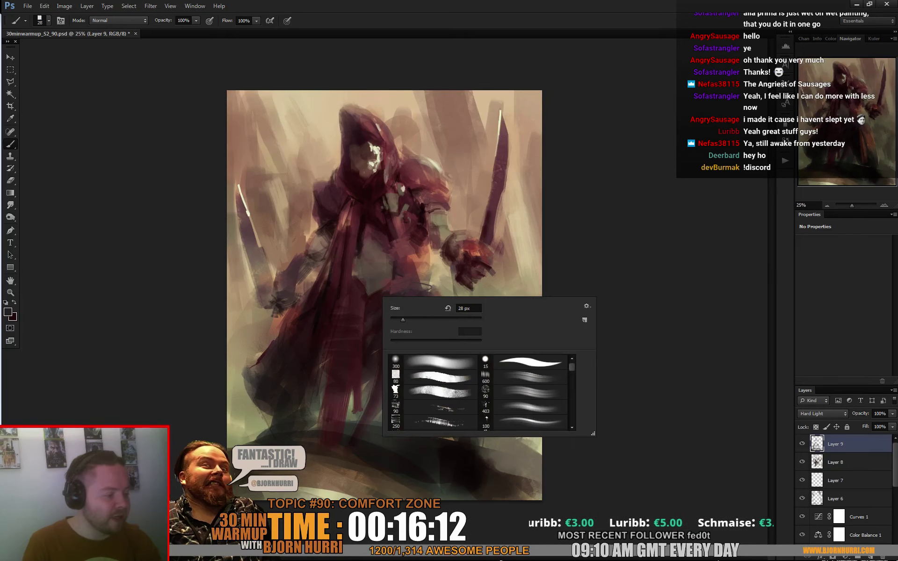
type("71")
key("Return")
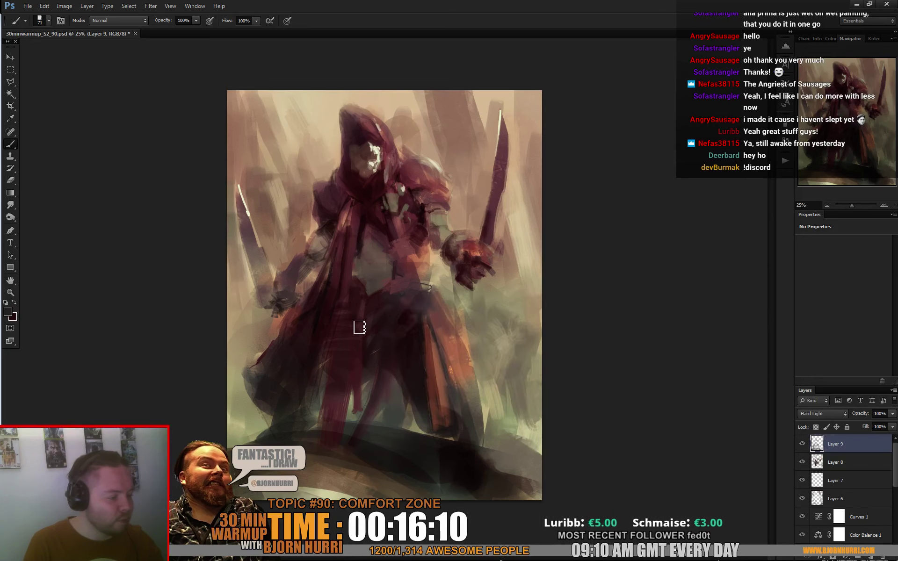
right_click(382, 300)
key("Return")
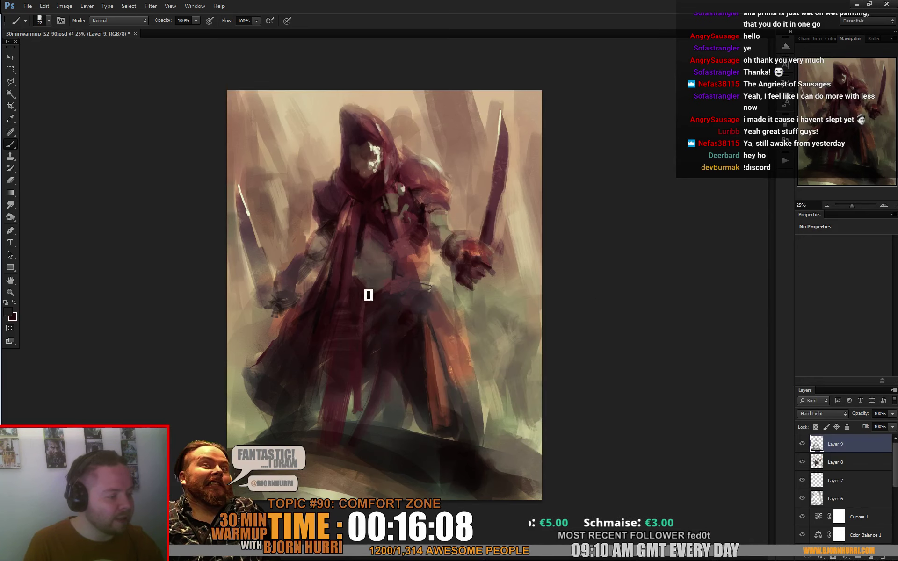
- Darken the hip and inner thigh next to the central cloth strip at brush sizes 62 and 17 px
right_click(404, 302)
key("Tab")
type("99")
key("Return")
right_click(383, 327)
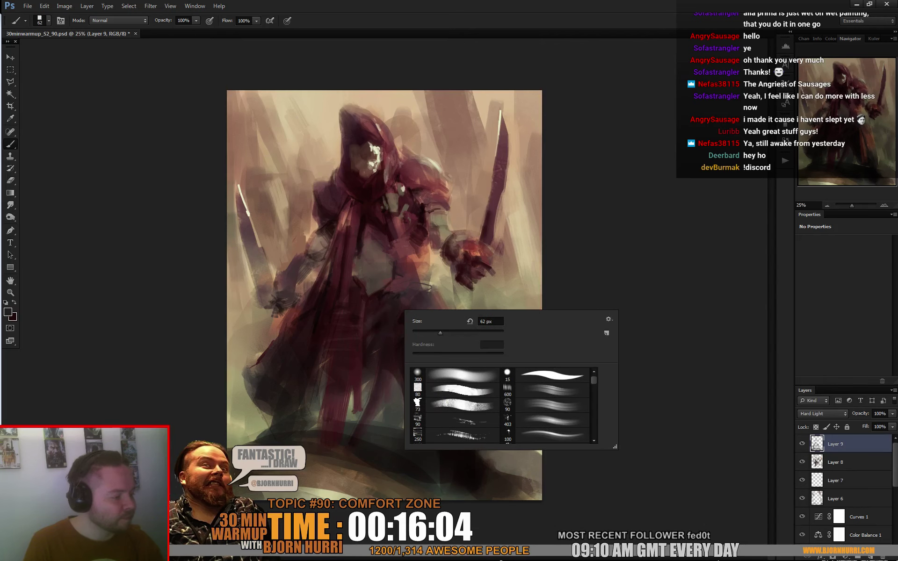
key("Tab")
type("4")
key("Return")
right_click(380, 326)
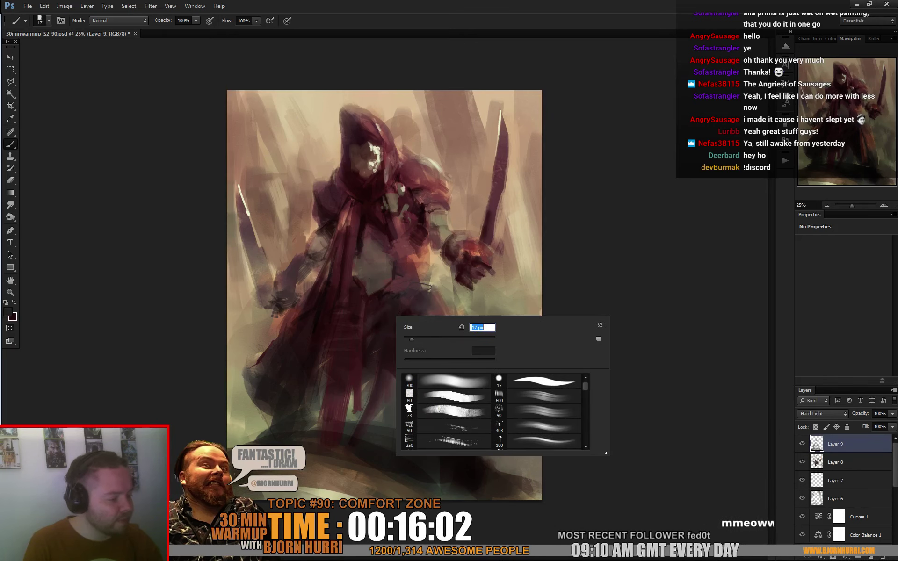
key("Return")
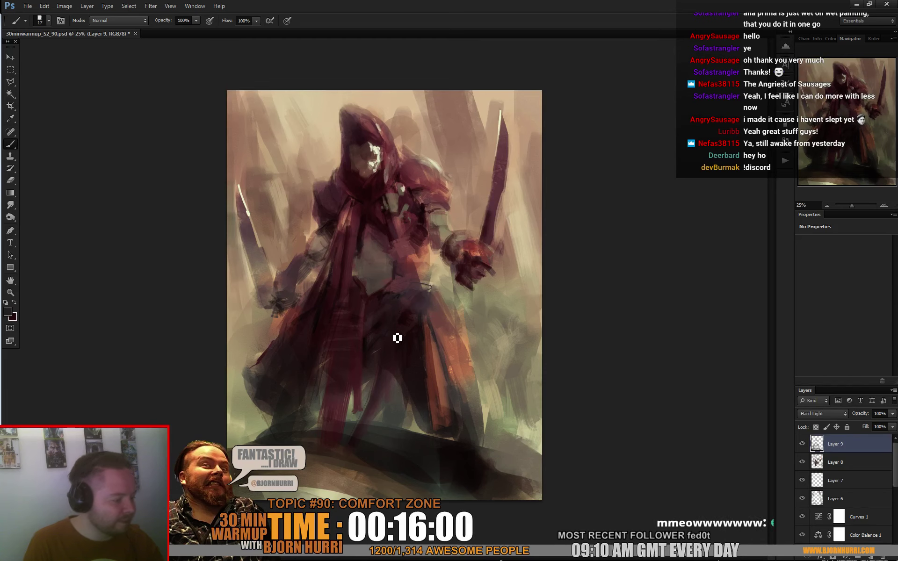
- Deepen the upper thigh above the orange cloth at 83 px and add dark accents to the chest with a 67 px brush
right_click(431, 322)
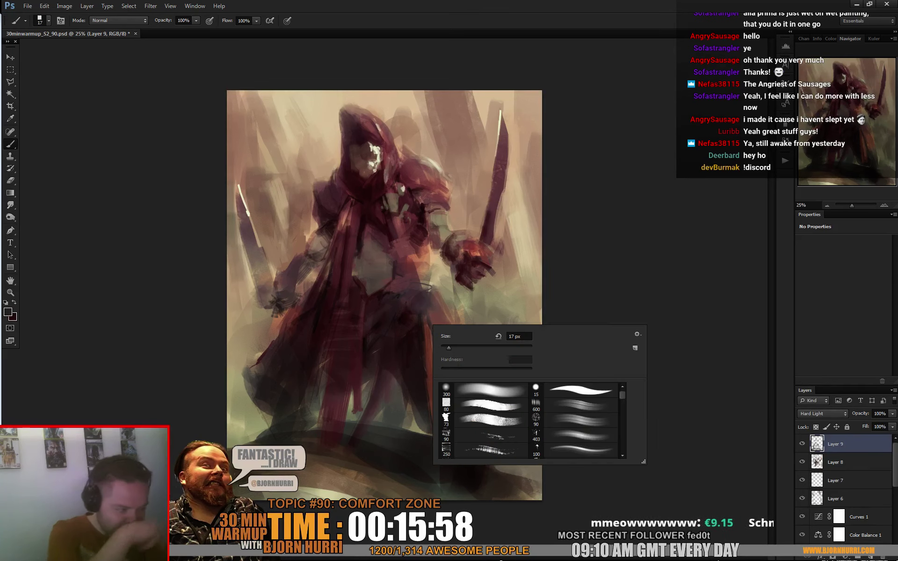
type("83")
key("Return")
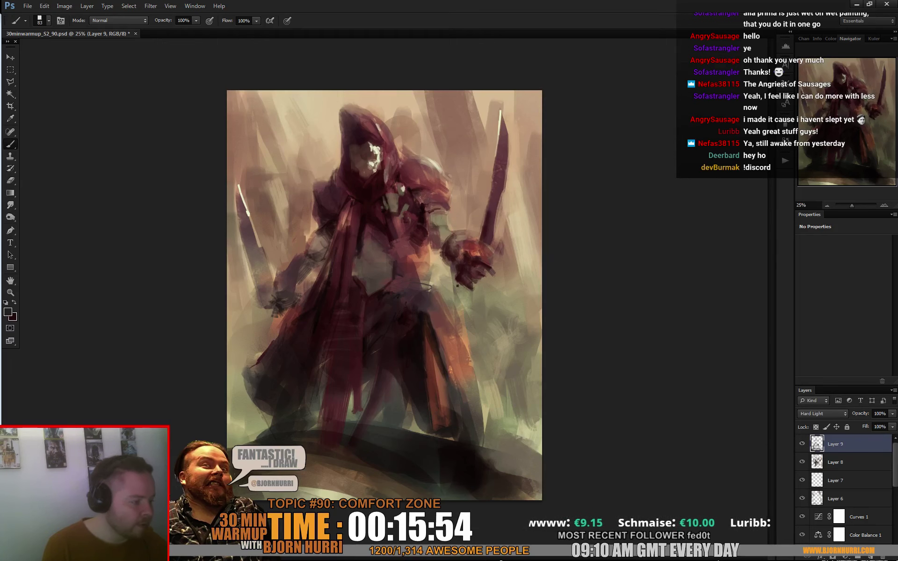
right_click(457, 285)
left_click_drag(403, 247, 405, 263)
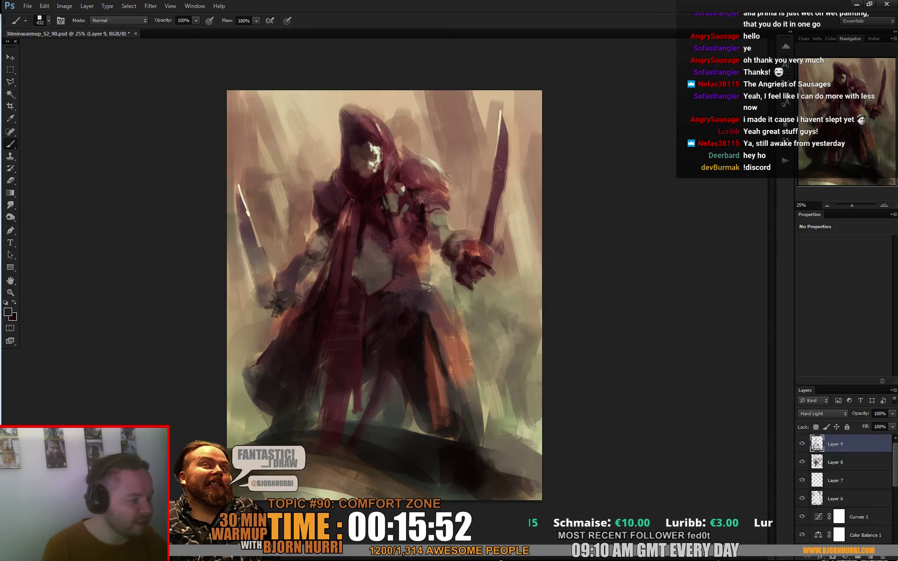
right_click(450, 245)
left_click(477, 267)
left_click(401, 254)
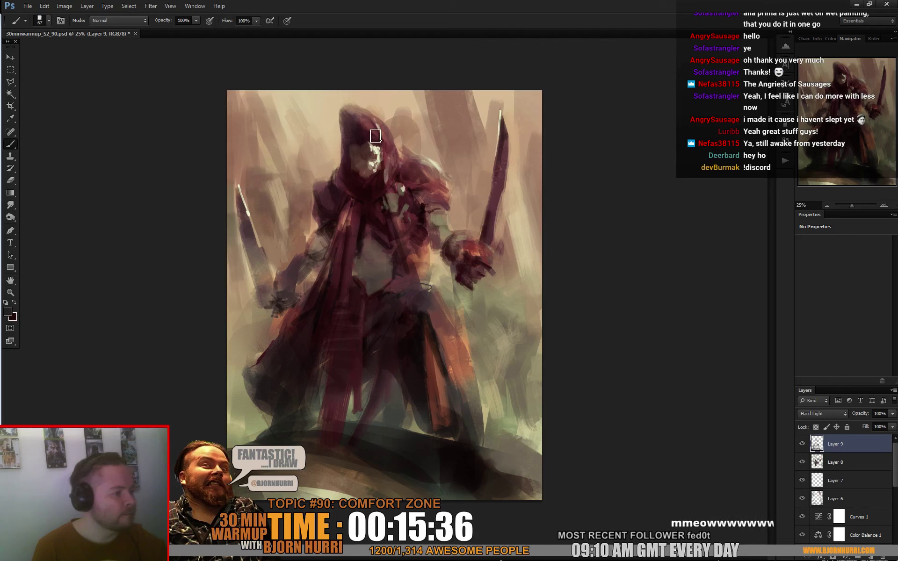
- Add a new layer in Hard Light mode and enlarge the square brush to 1057 px
right_click(467, 311)
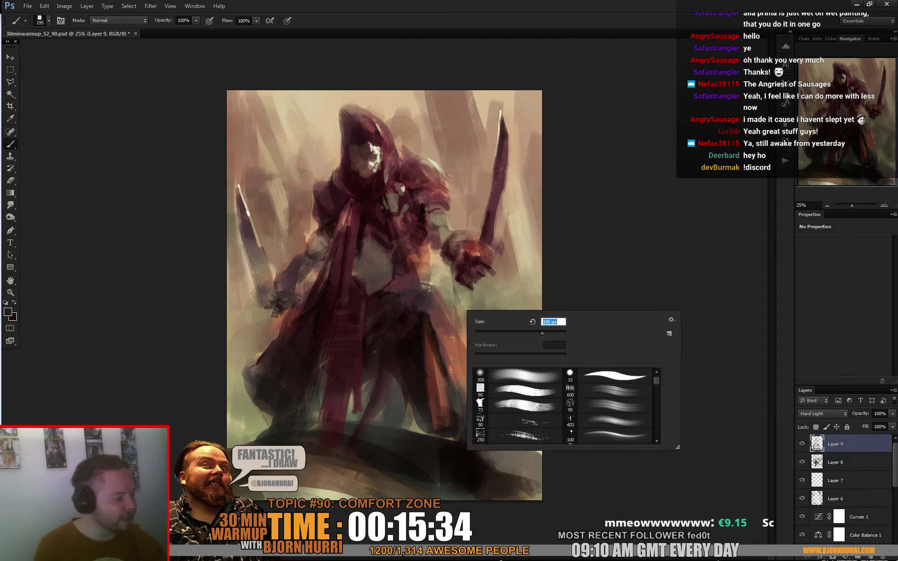
left_click_drag(545, 333, 548, 334)
key("Return")
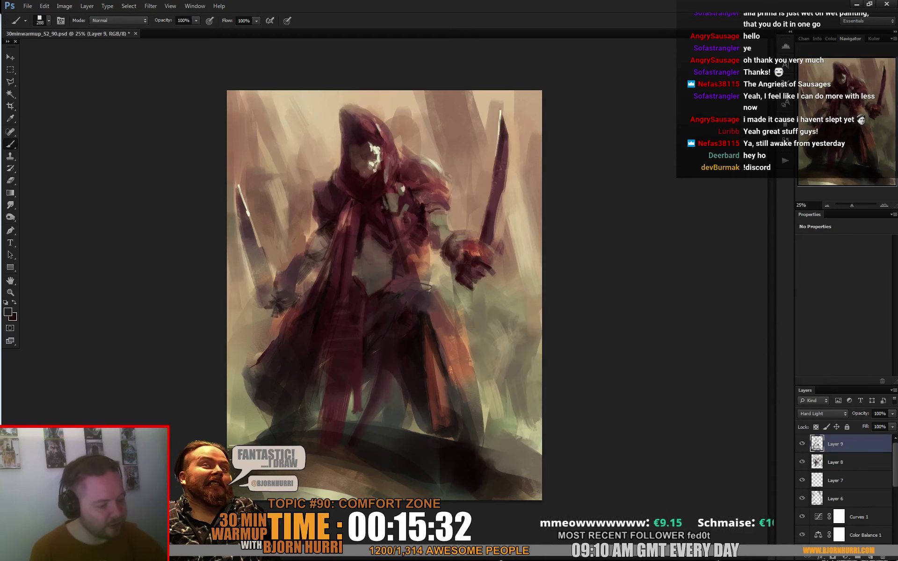
right_click(272, 363)
left_click(643, 333)
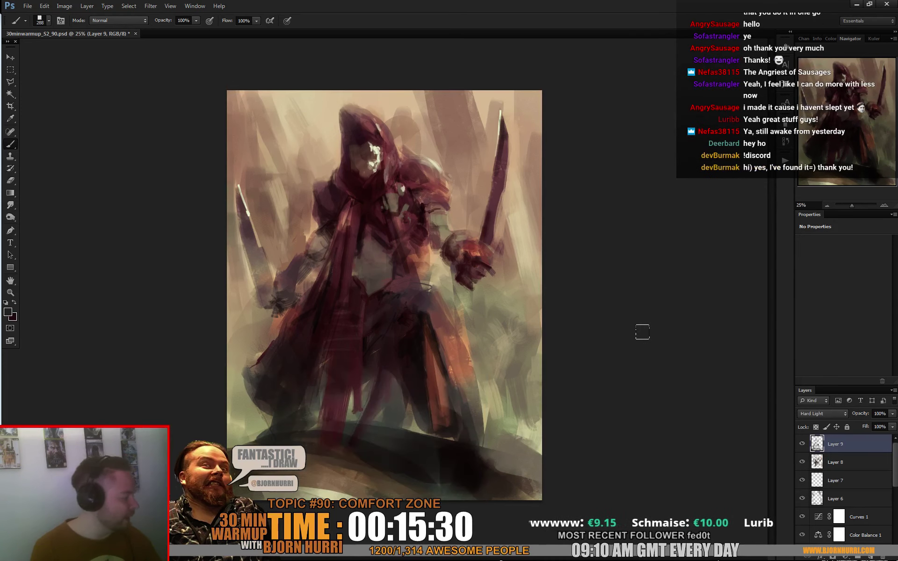
left_click(871, 557)
left_click(821, 414)
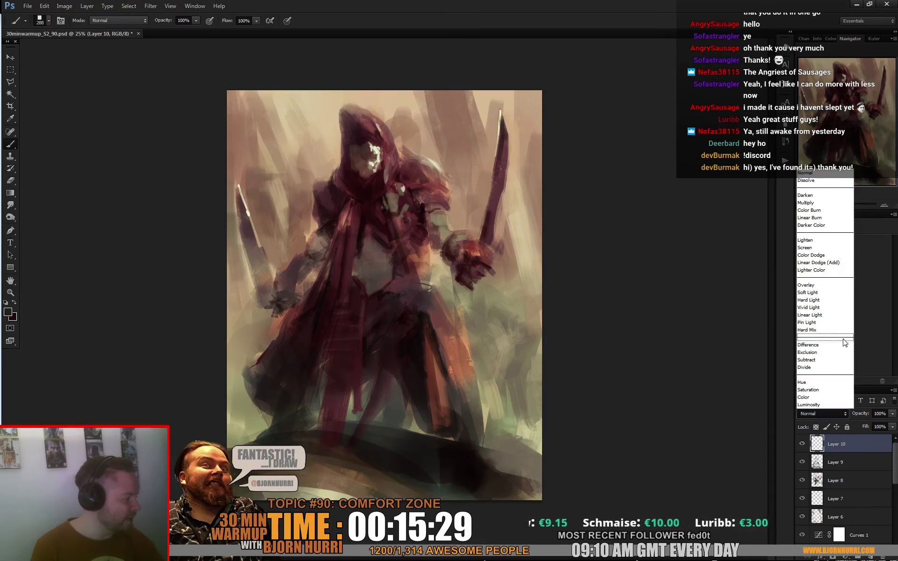
left_click(812, 294)
right_click(295, 322)
left_click_drag(373, 345, 385, 345)
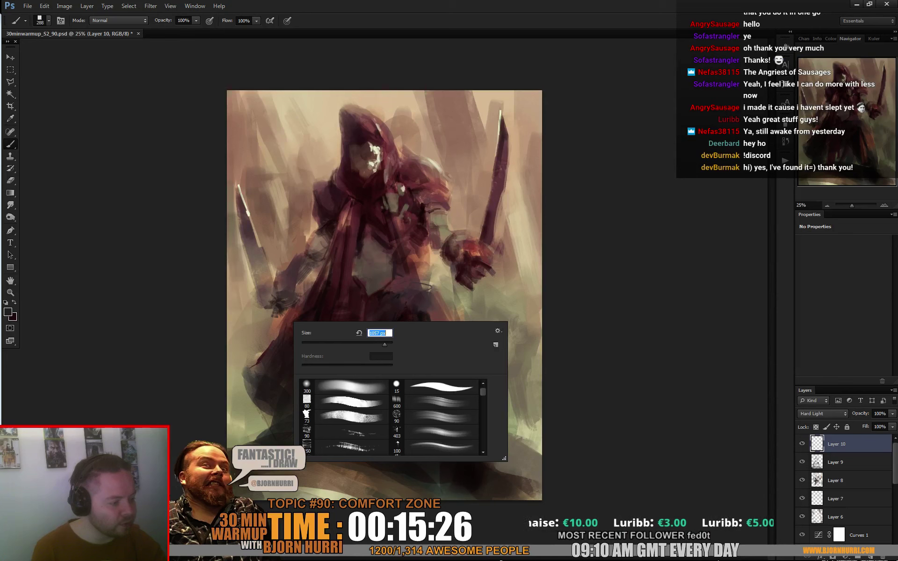
- Darken the background on both sides of the figure with broad dark grey strokes at 1057 px
mouse_move(251, 131)
left_mouse_down()
mouse_move(239, 193)
mouse_move(281, 220)
mouse_move(253, 124)
mouse_move(285, 187)
left_mouse_up()
mouse_move(257, 153)
left_mouse_down()
mouse_move(257, 206)
mouse_move(232, 54)
mouse_move(266, 140)
mouse_move(282, 22)
mouse_move(256, 142)
left_mouse_up()
mouse_move(183, 113)
left_mouse_down()
mouse_move(261, 262)
mouse_move(253, 327)
mouse_move(262, 346)
mouse_move(248, 356)
left_mouse_up()
mouse_move(255, 148)
left_mouse_down()
mouse_move(243, 108)
mouse_move(276, 98)
mouse_move(322, 121)
mouse_move(380, 112)
left_mouse_up()
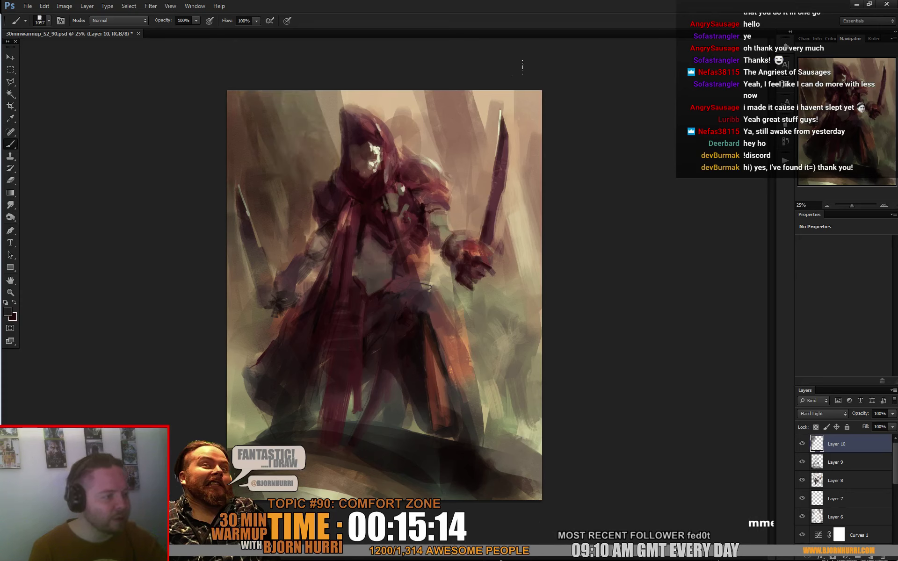
left_click_drag(451, 96, 472, 140)
mouse_move(524, 201)
left_mouse_down()
mouse_move(514, 248)
mouse_move(470, 197)
left_mouse_up()
mouse_move(454, 104)
left_mouse_down()
mouse_move(491, 318)
mouse_move(515, 355)
mouse_move(510, 439)
left_mouse_up()
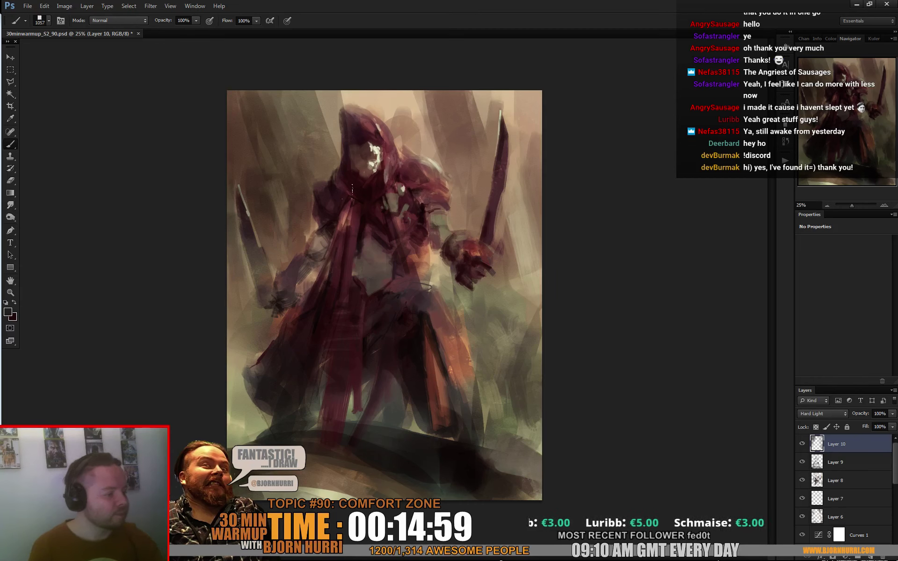
- Brighten the exposed abdomen with a beige sampled from the background, reducing the brush from 123 to 48 px
right_click(386, 249)
left_click(444, 273)
left_click(560, 188)
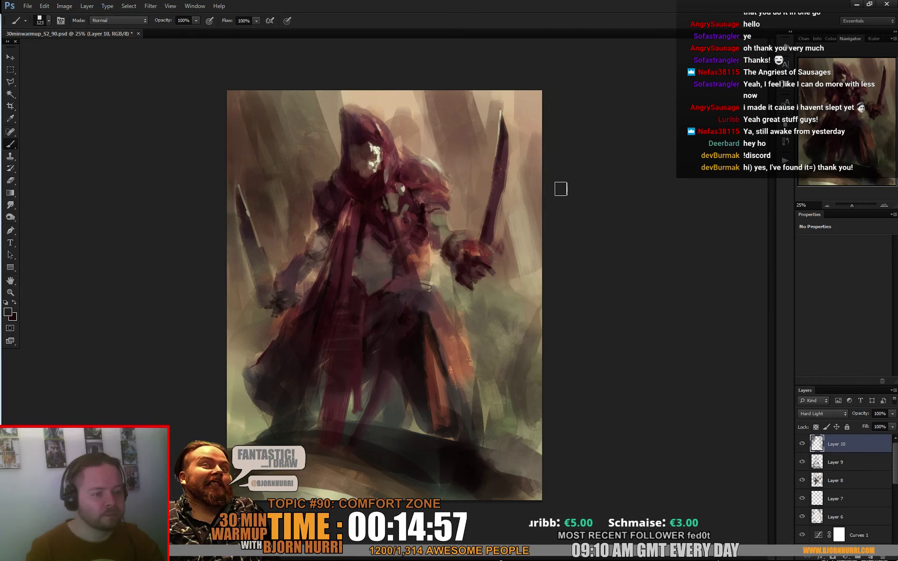
left_click(527, 204, "alt")
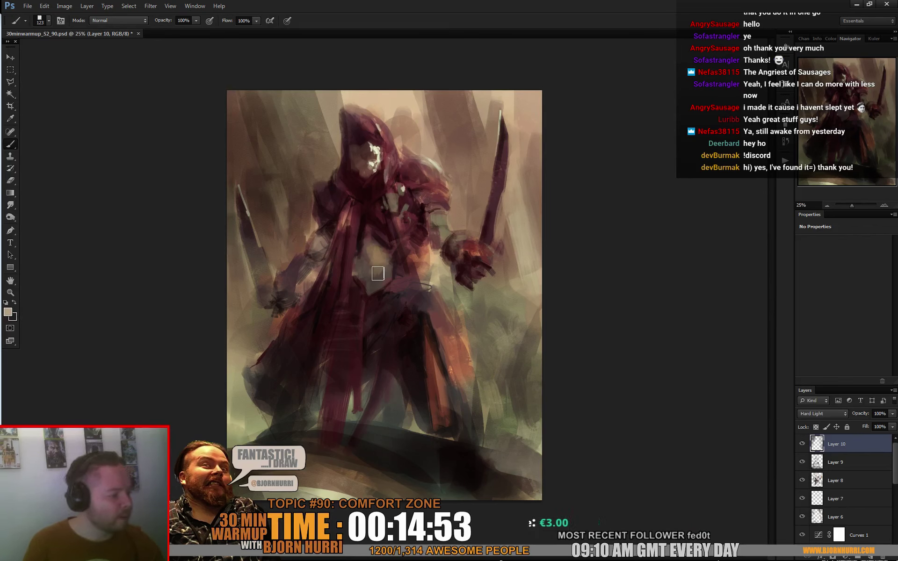
right_click(395, 265)
type("48")
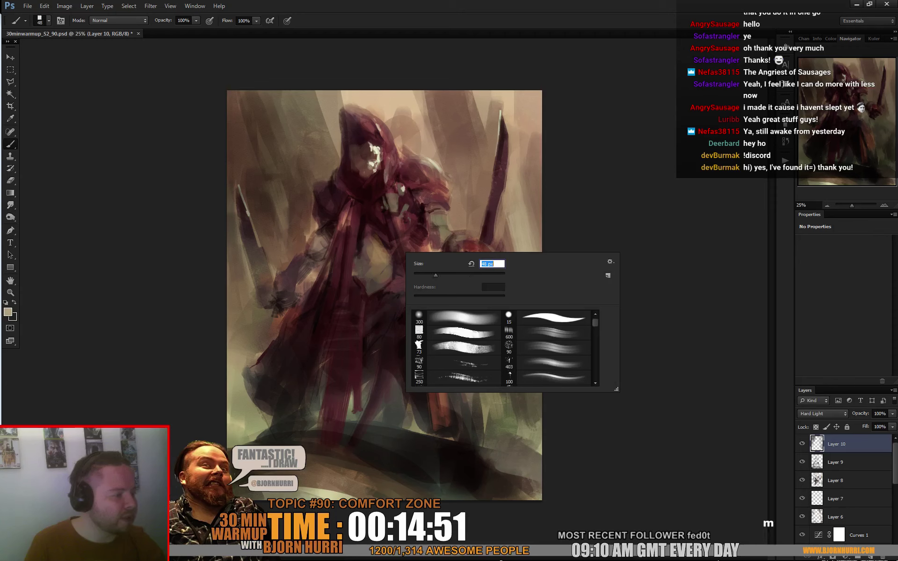
key("Return")
- Add beige highlights to the face, collar and upper chest at brush sizes 22, 58, 17 and 60 px
right_click(408, 197)
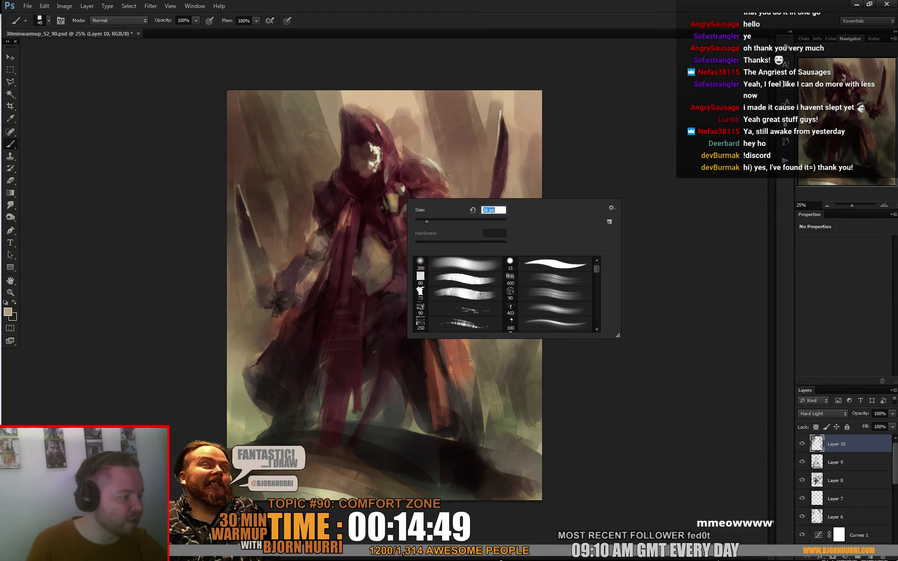
type("22")
key("Return")
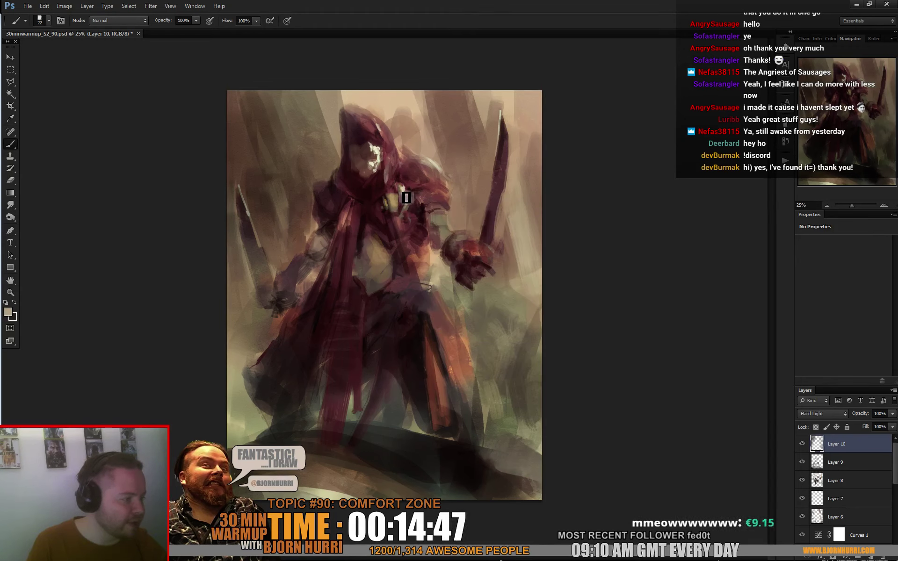
right_click(450, 171)
type("58")
key("Return")
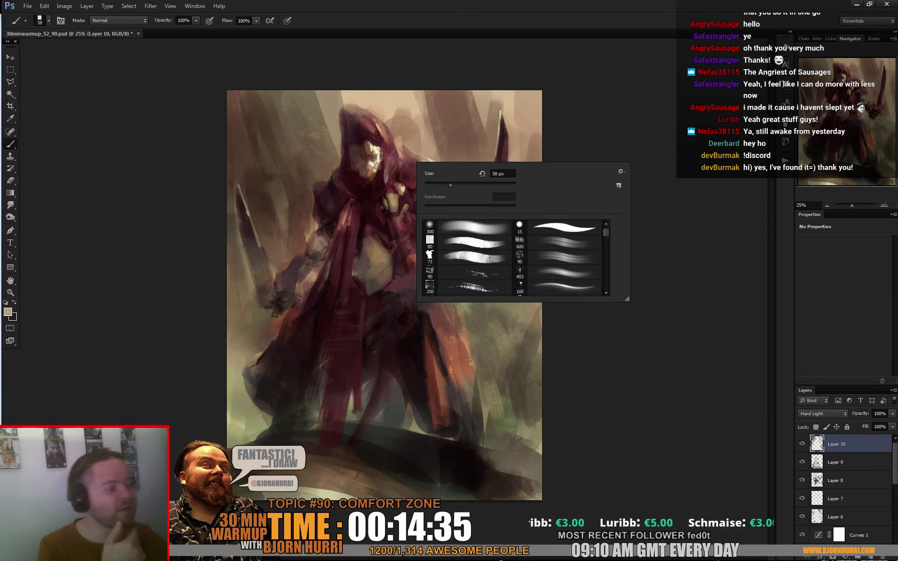
right_click(412, 161)
key("Return")
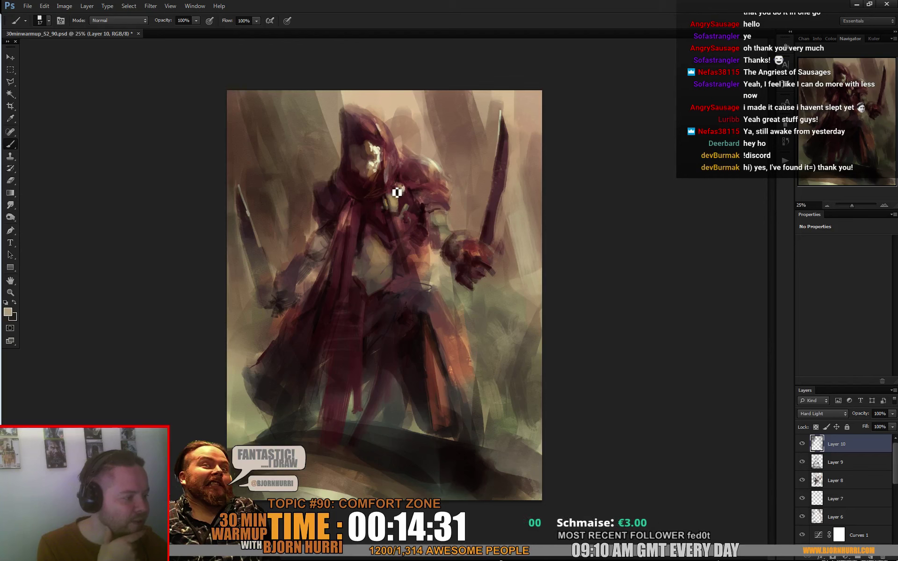
right_click(414, 164)
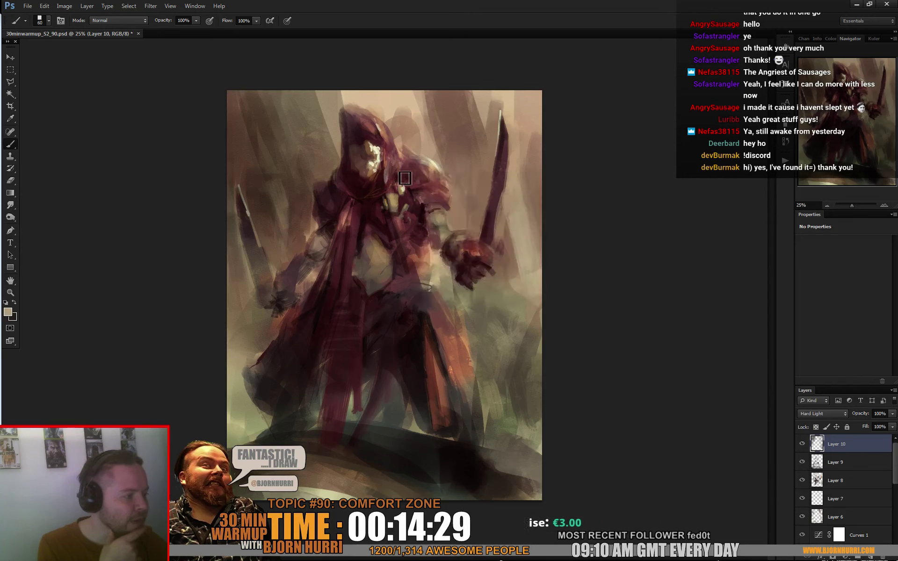
right_click(476, 180)
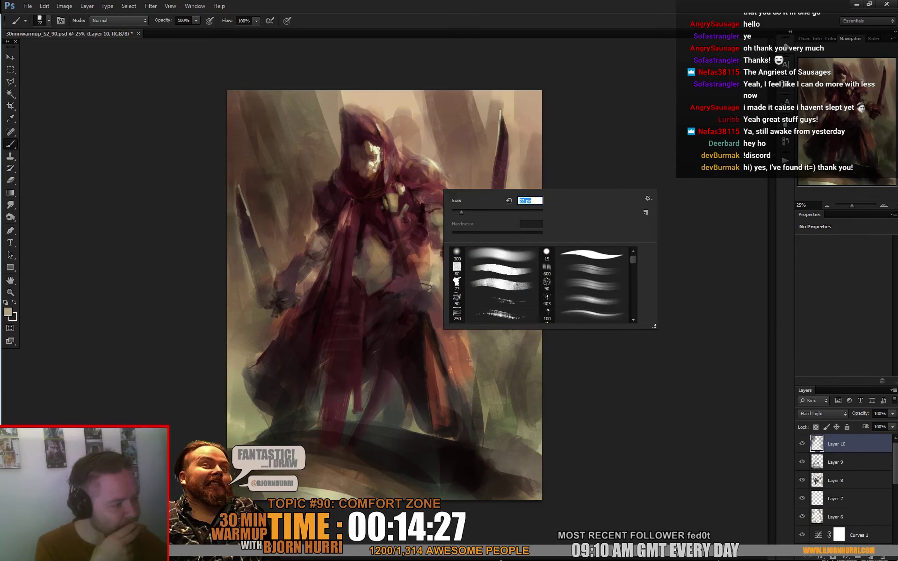
key("Escape")
- Lighten the top of the central cloth strip and the abdomen at brush sizes 81, 21 and 40 px
right_click(366, 233)
left_click_drag(402, 253, 406, 253)
left_click(356, 217)
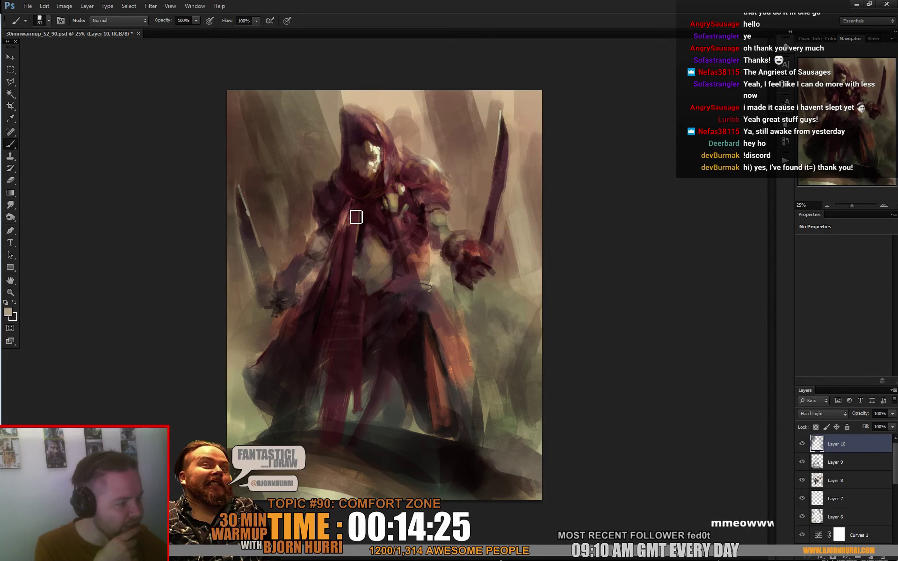
right_click(400, 253)
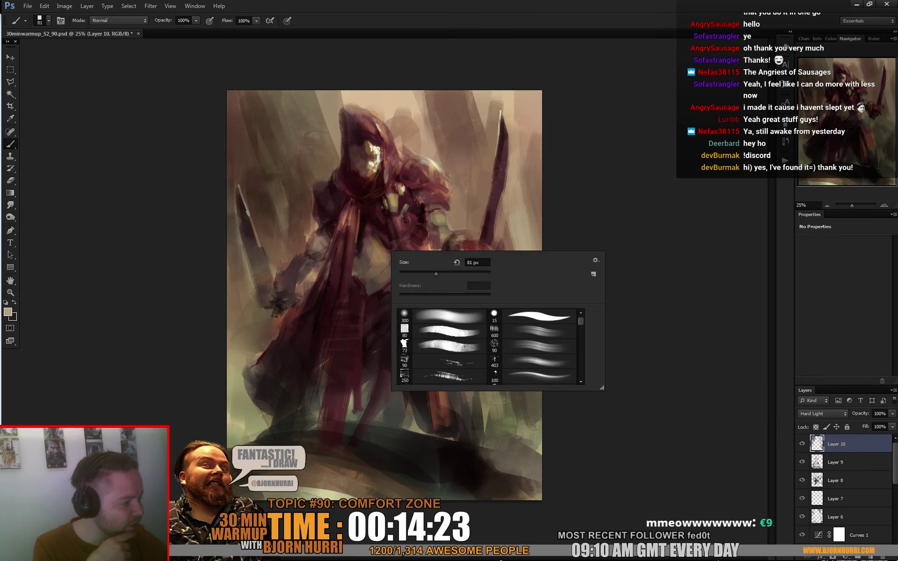
key("Return")
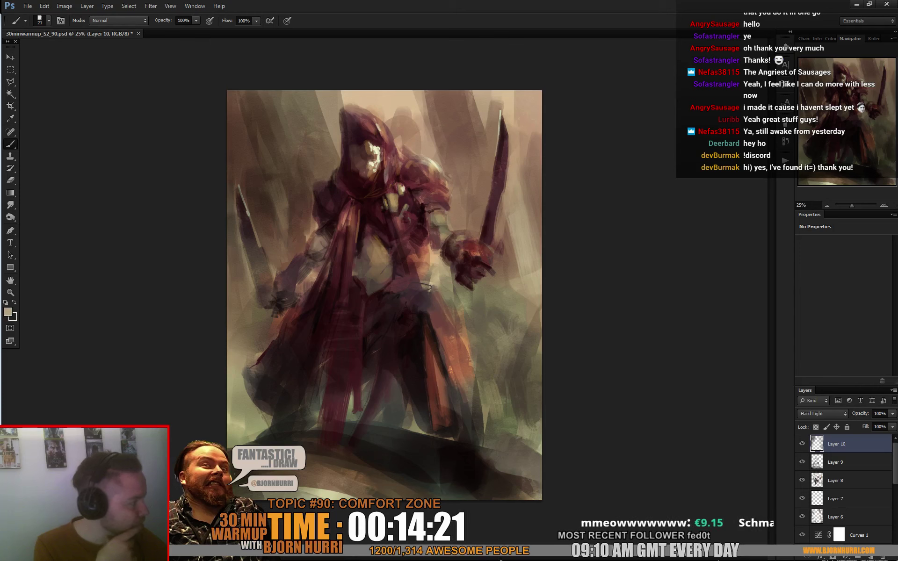
right_click(394, 258)
type("40")
key("Return")
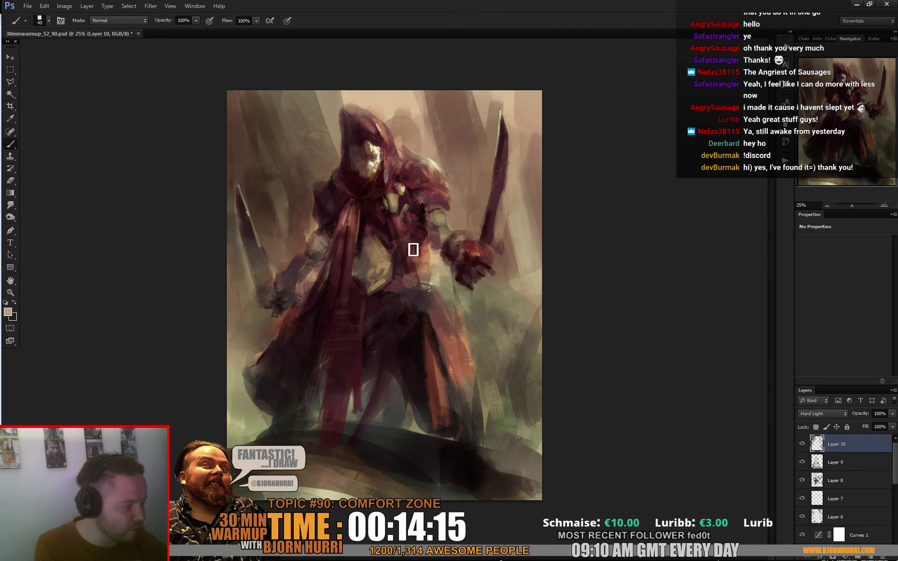
- Refine the figure's waist and orange skirt panel with tan strokes, using brush sizes of 114 px and 21 px
right_click(418, 295)
type("114")
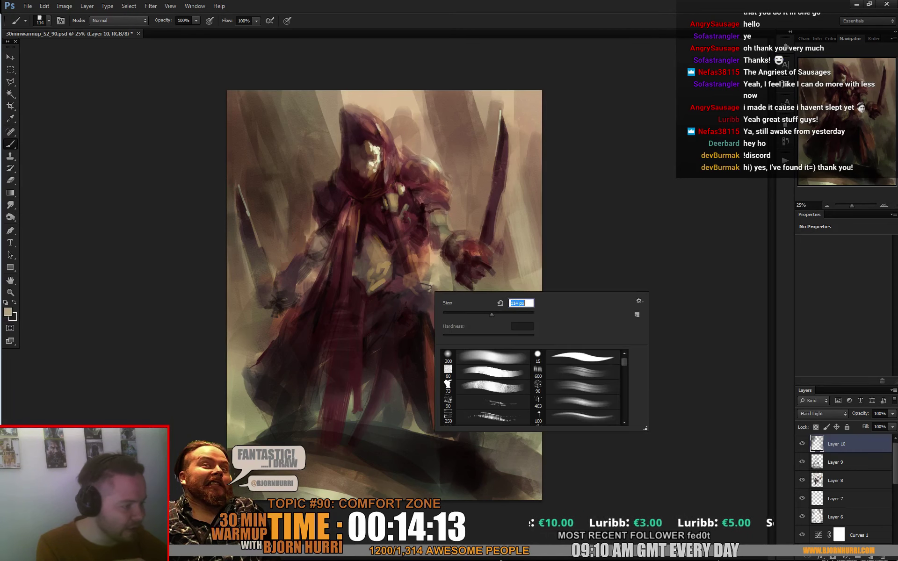
key("Return")
right_click(458, 333)
type("21")
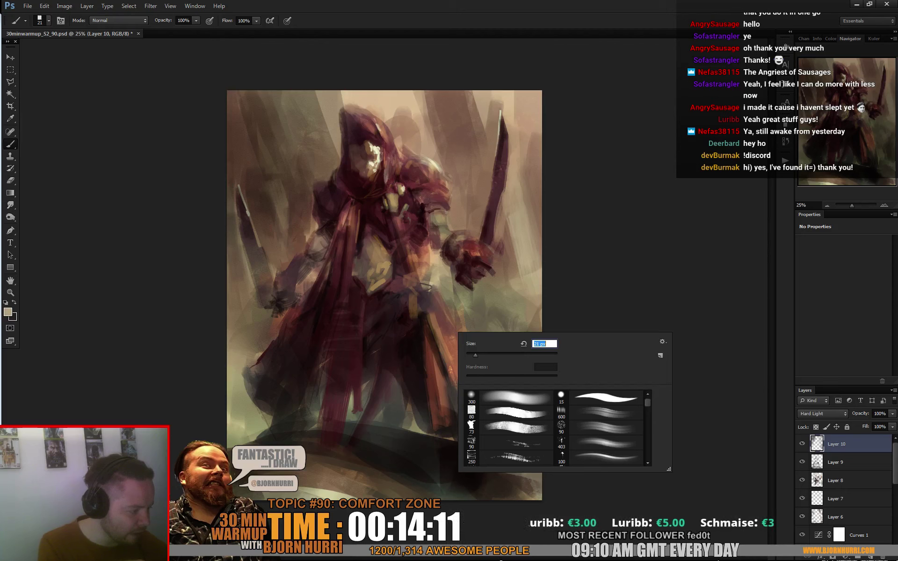
key("Return")
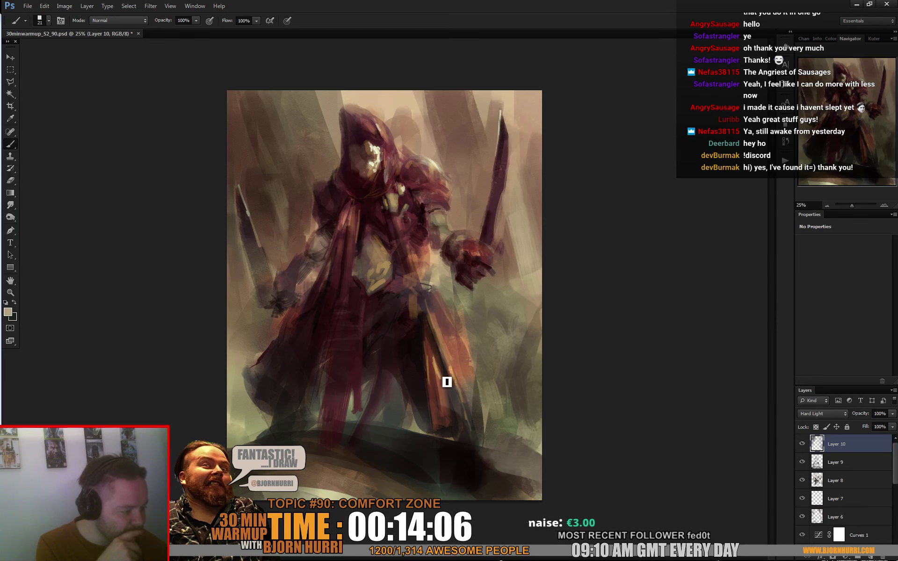
- Paint tan light over the lower orange skirt and legs with the brush at 81 px and 178 px
right_click(448, 396)
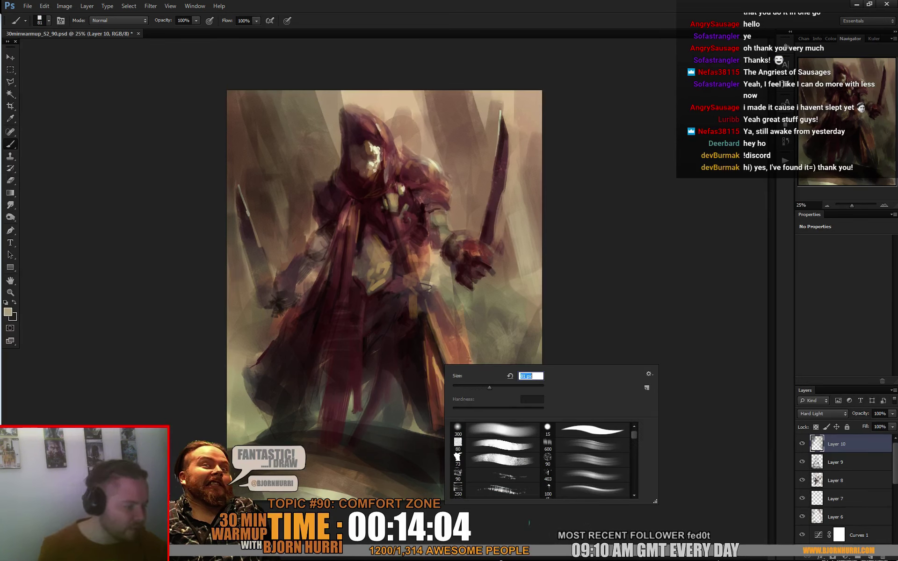
key("Return")
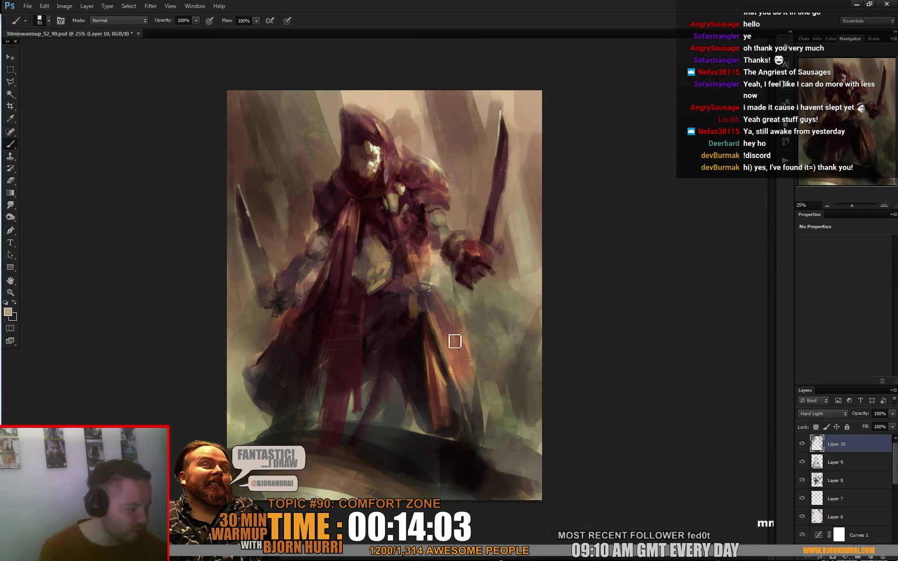
right_click(477, 371)
left_click_drag(525, 389, 540, 388)
key("Return")
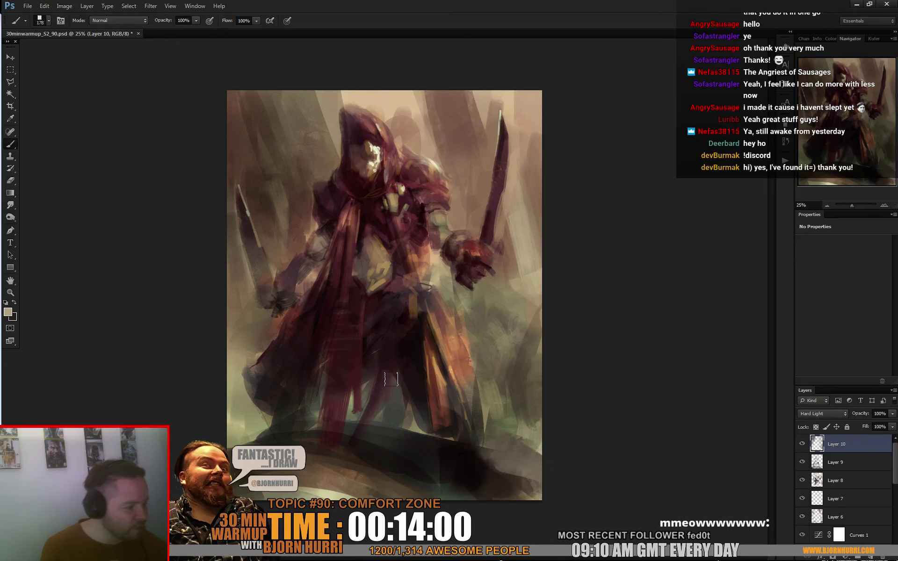
- Brush broad tan strokes over the foreground ground and the background beside the figure's leg at 401 px
right_click(361, 421)
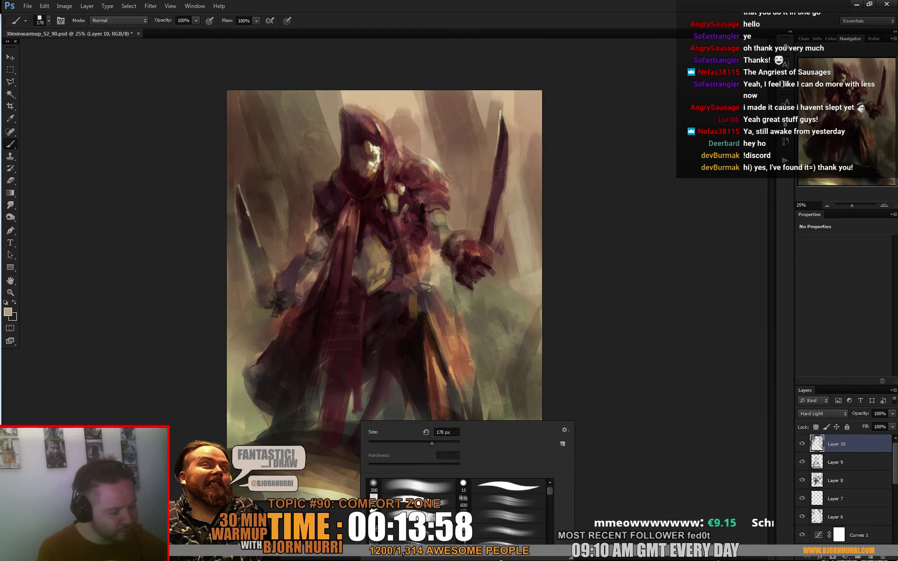
left_click_drag(431, 444, 441, 444)
key("Return")
left_click_drag(276, 491, 355, 489)
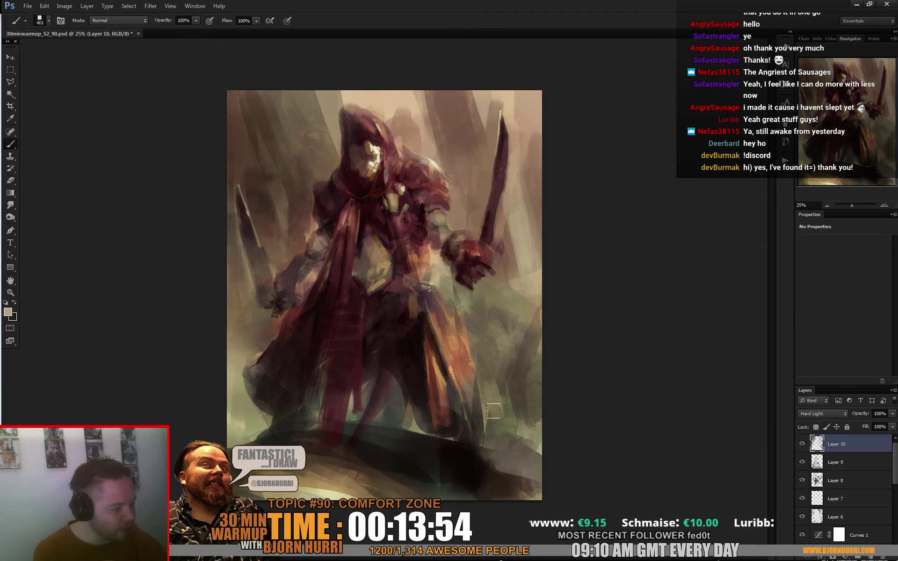
left_click_drag(494, 365, 528, 447)
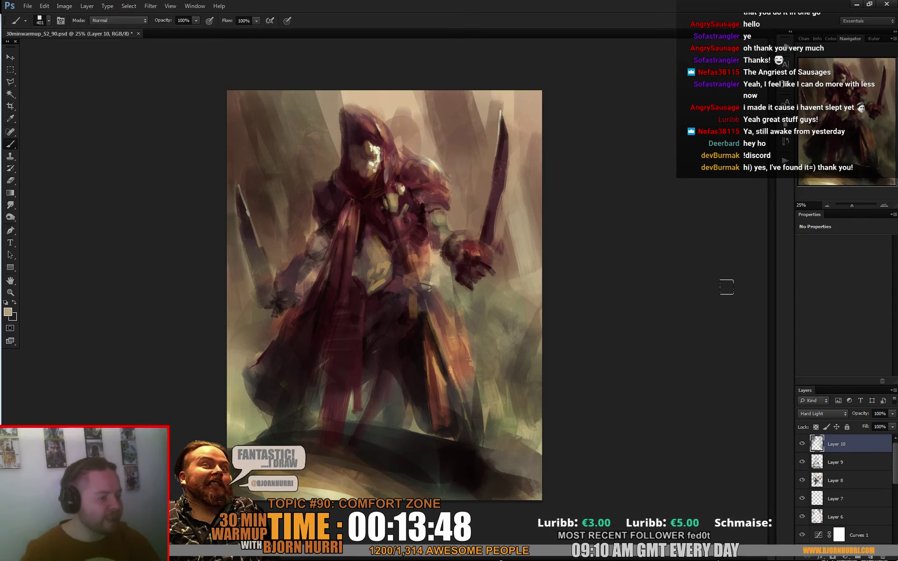
- Highlight the blades of both swords with tan strokes, using 37 px and 13 px brush sizes
right_click(256, 198)
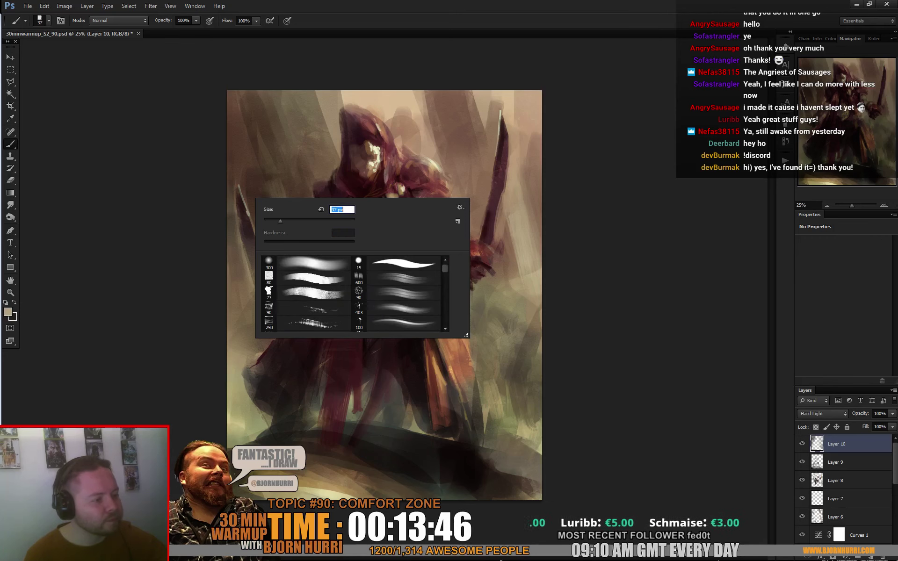
key("Return")
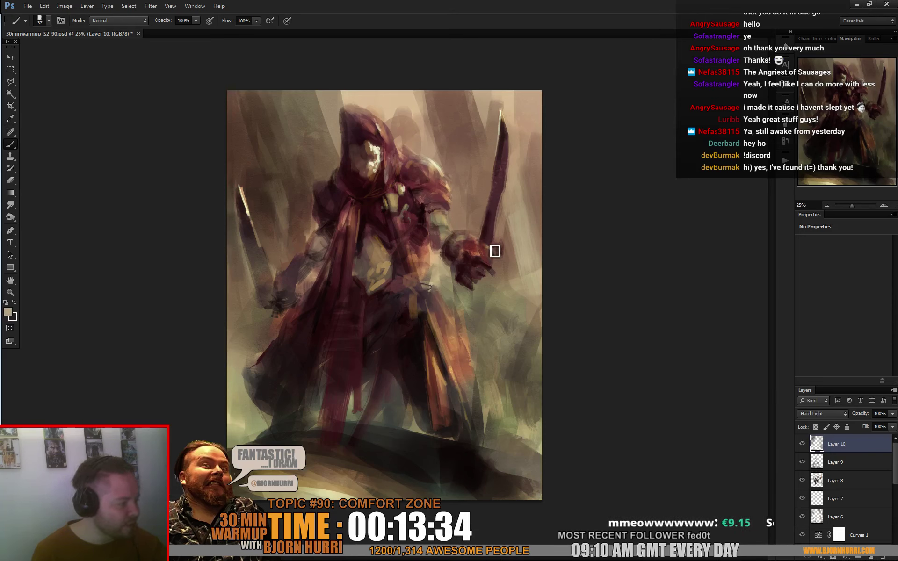
right_click(521, 230)
key("Return")
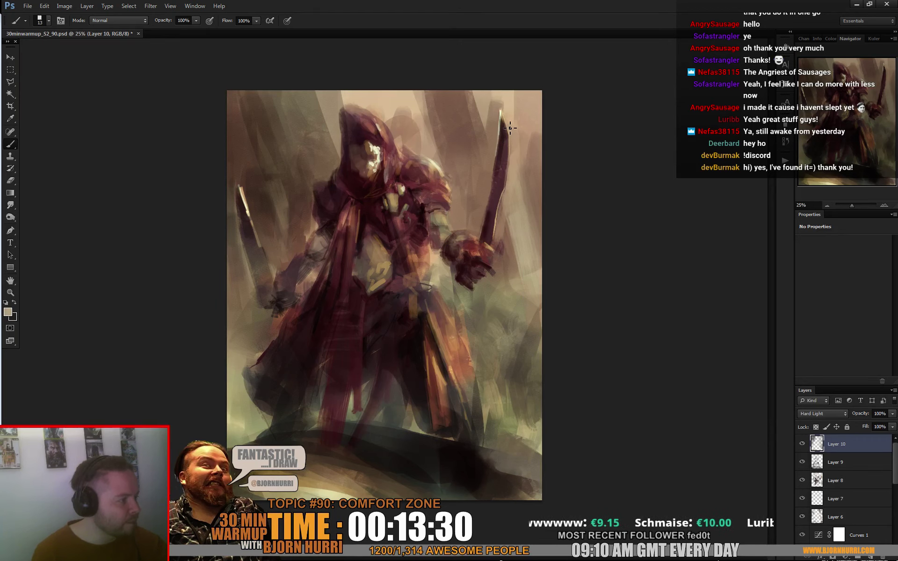
- Lighten the background around the raised sword's tip with broad tan strokes at 442 px and 473 px
right_click(482, 196)
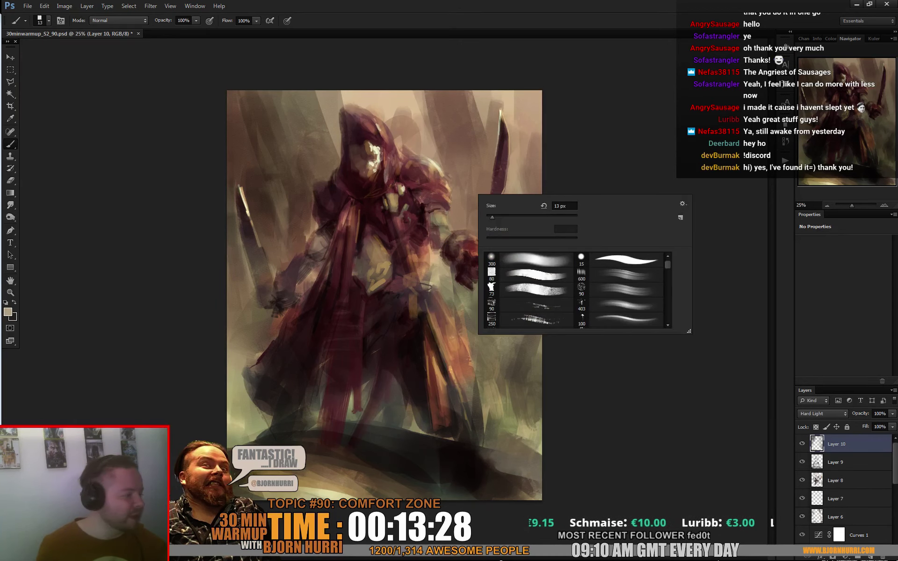
left_click(565, 217)
left_click(517, 139)
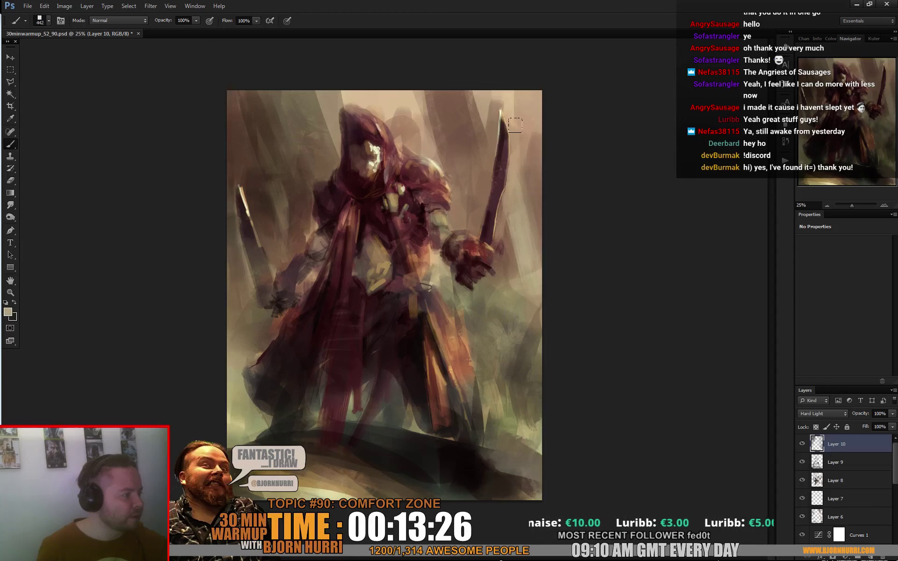
right_click(522, 141)
left_click(614, 167)
left_click_drag(479, 93, 493, 136)
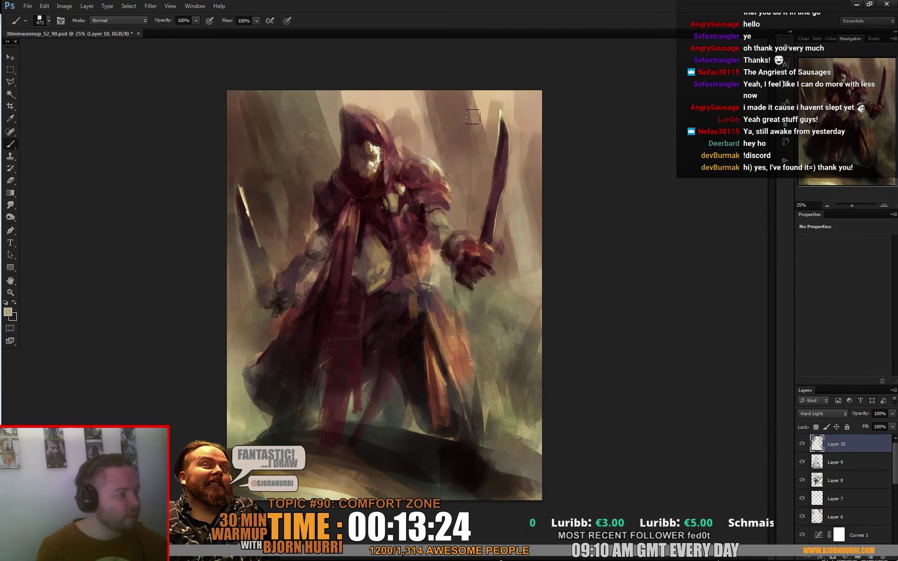
left_click_drag(463, 73, 472, 127)
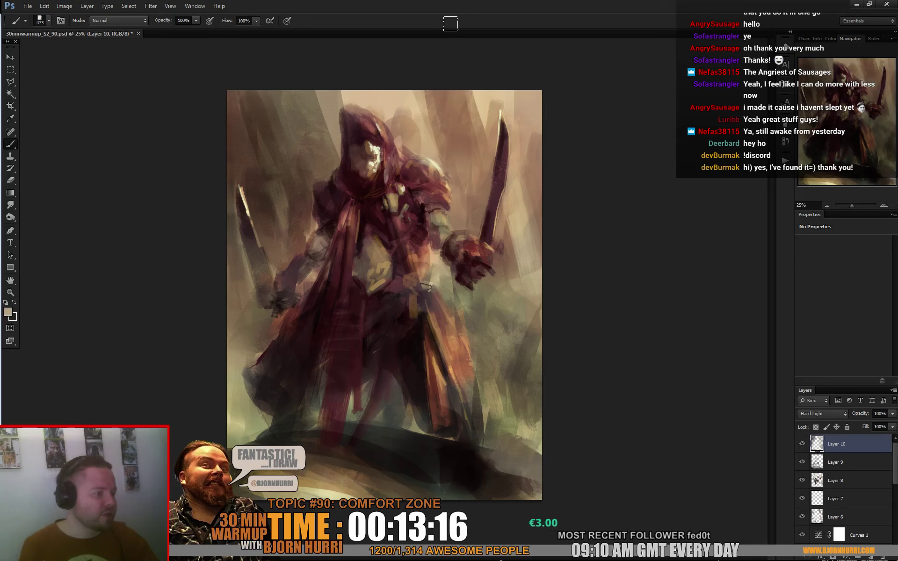
- Paint tan light along the ground ridge at the feet at 92 px and touch up the belly at 19 px
key("x")
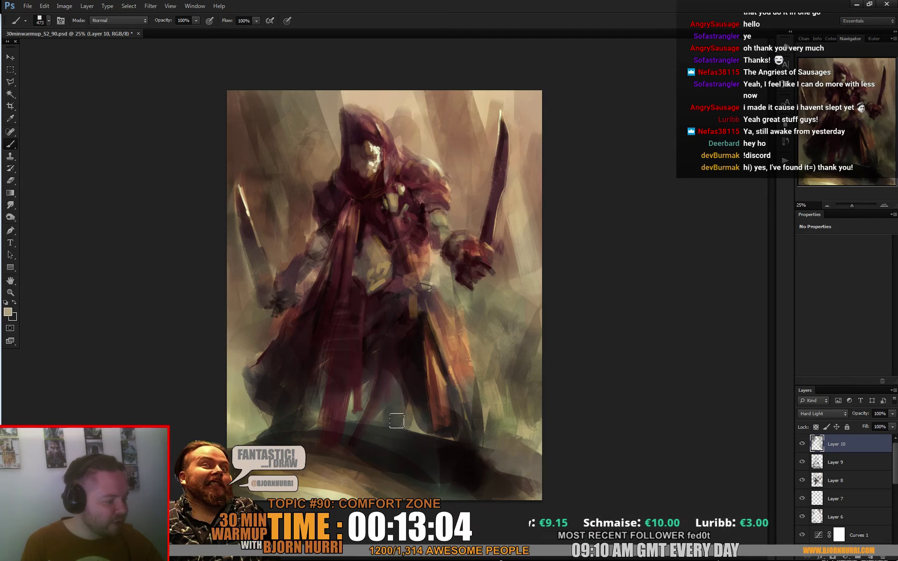
right_click(442, 421)
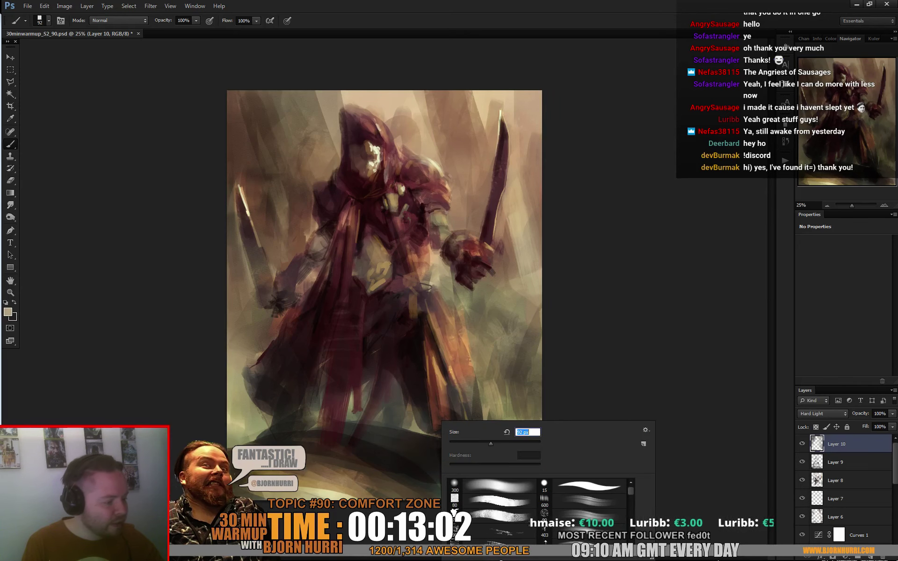
key("Return")
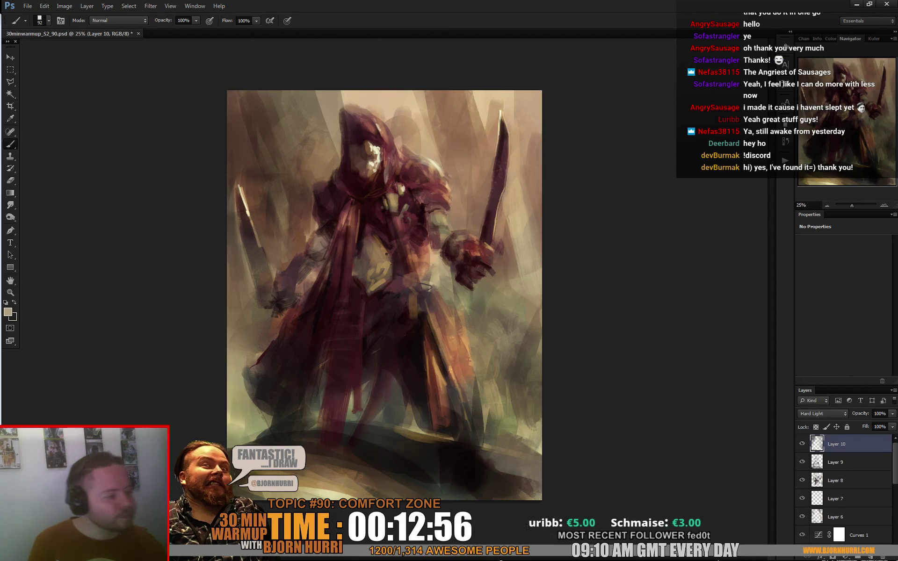
right_click(386, 254)
type("19")
key("Return")
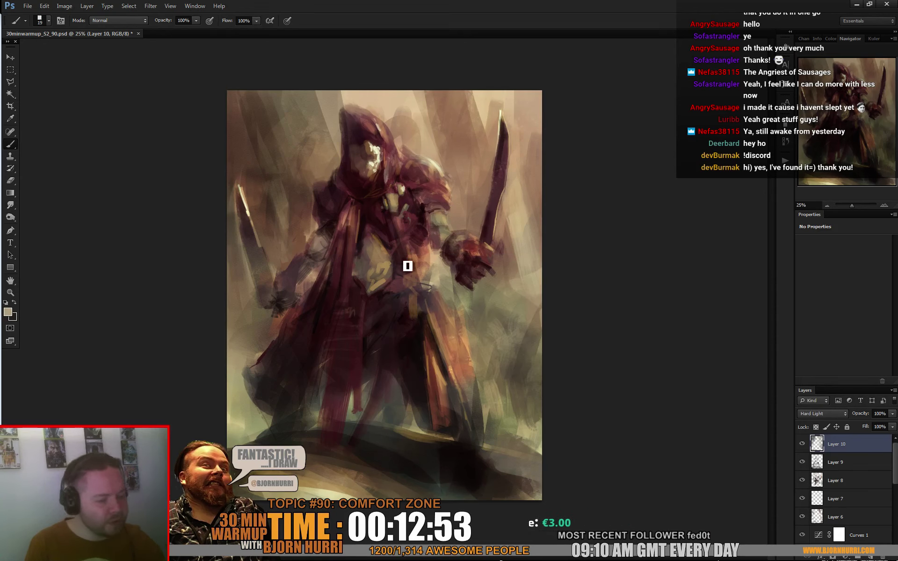
- Swap to the dark colour and shade the robe below the belt with the brush at 81 px and 23 px
key("x")
right_click(382, 320)
key("Return")
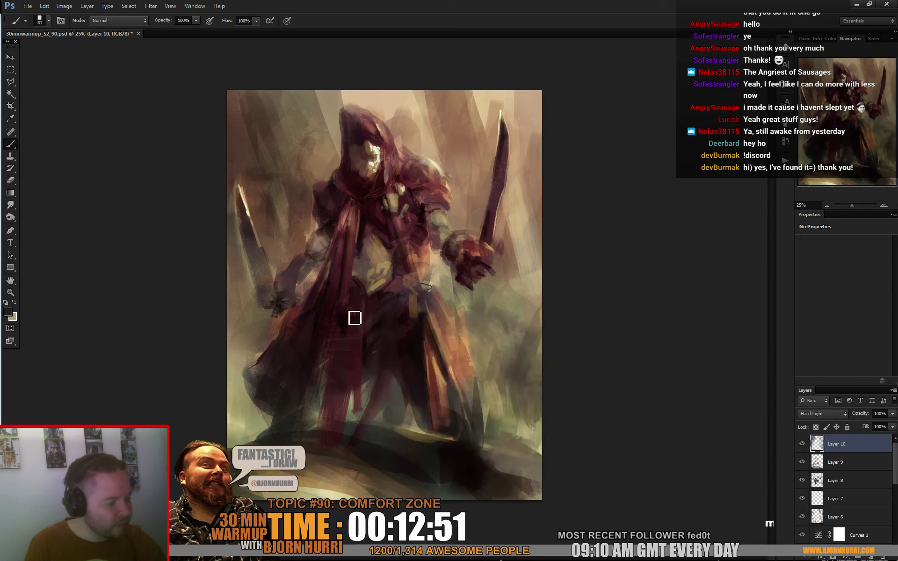
right_click(375, 305)
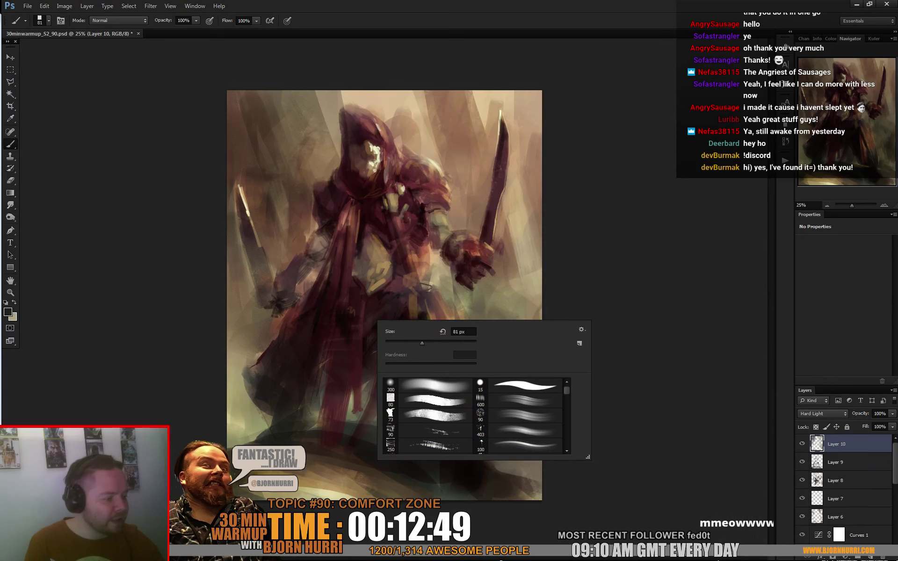
type("23")
key("Return")
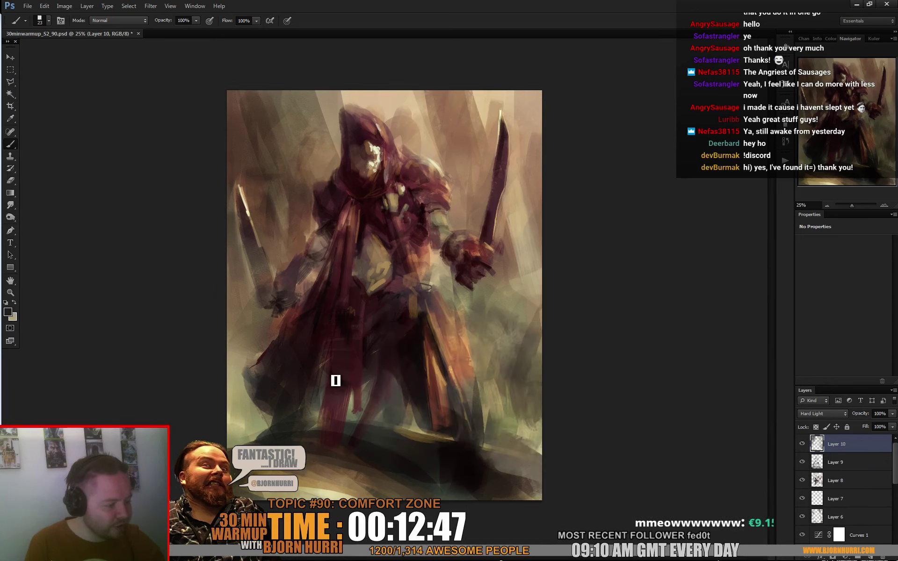
- Darken the folds of the long hanging cloth with brush sizes of 99 px and 24 px
right_click(335, 393)
type("99")
key("Return")
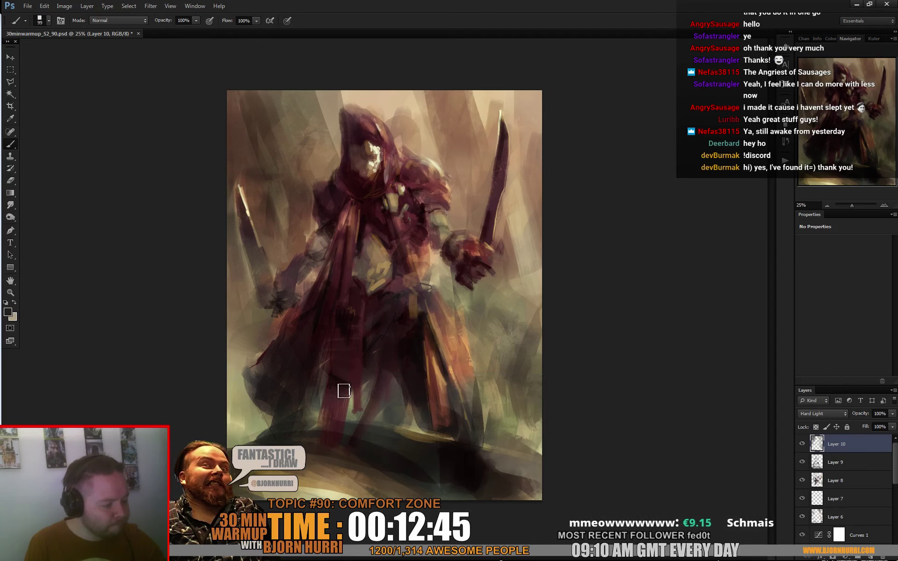
right_click(347, 320)
type("24")
key("Return")
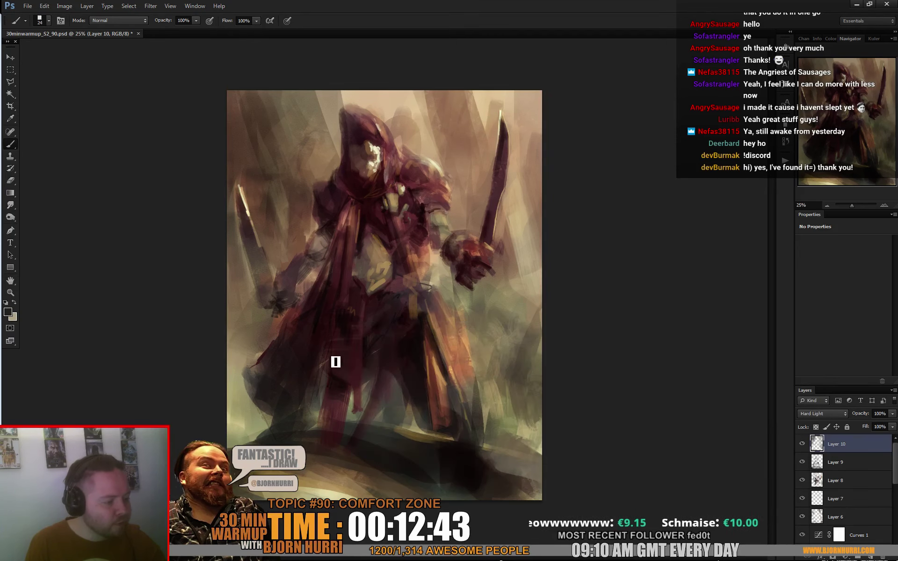
- Deepen the shadows on the left side of the cloak with dark strokes at 45 px, 137 px and 52 px
right_click(350, 333)
type("45")
key("Return")
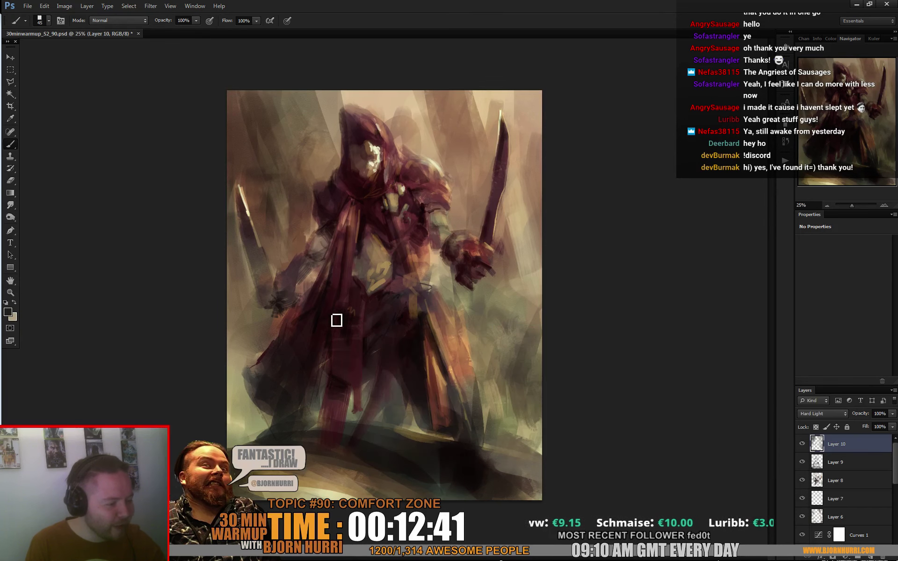
right_click(366, 345)
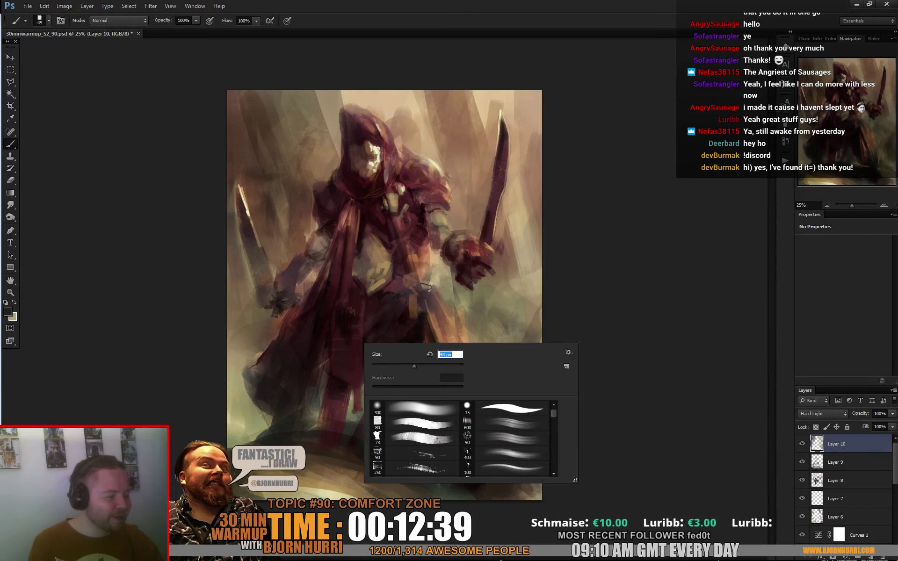
key("Return")
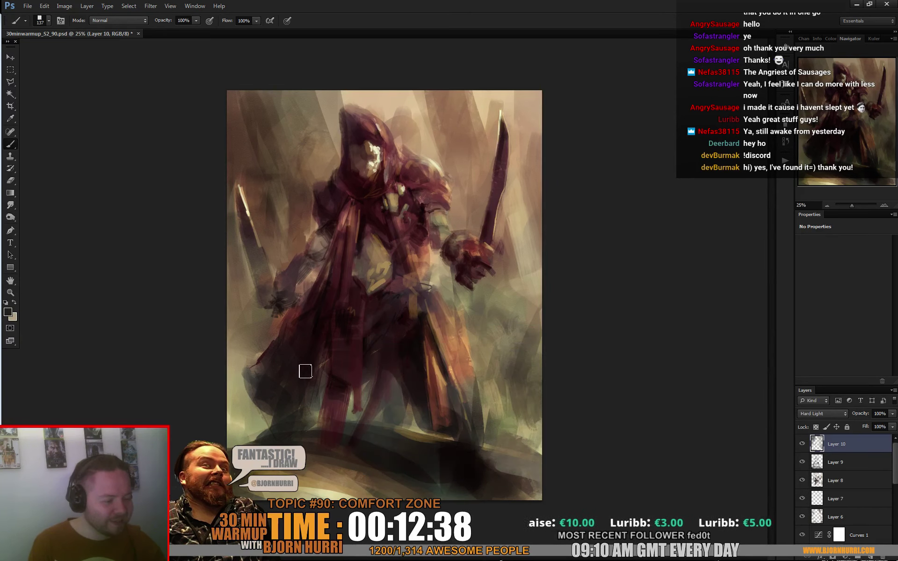
right_click(305, 332)
type("52")
key("Return")
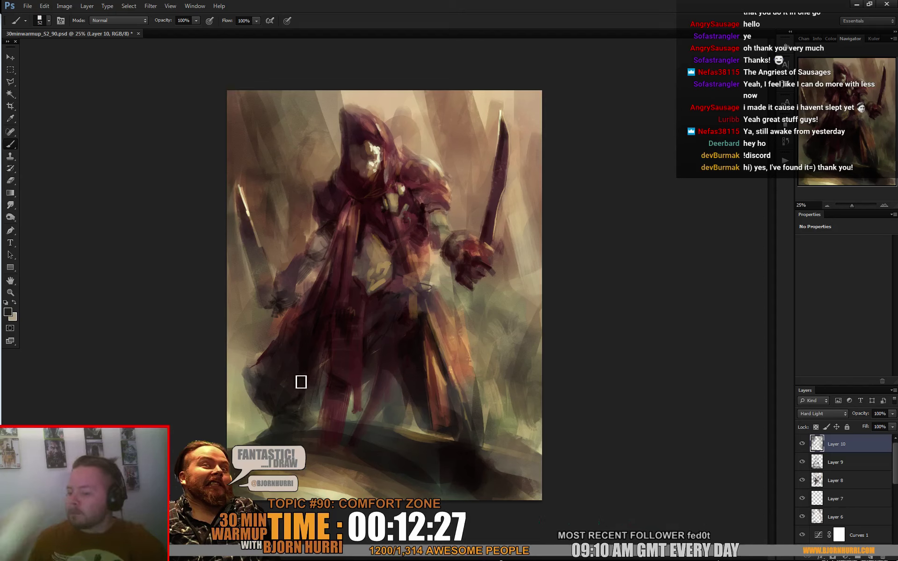
- Shade the figure's waist and torso with dark strokes, reducing the brush to 44 px and 25 px
right_click(458, 275)
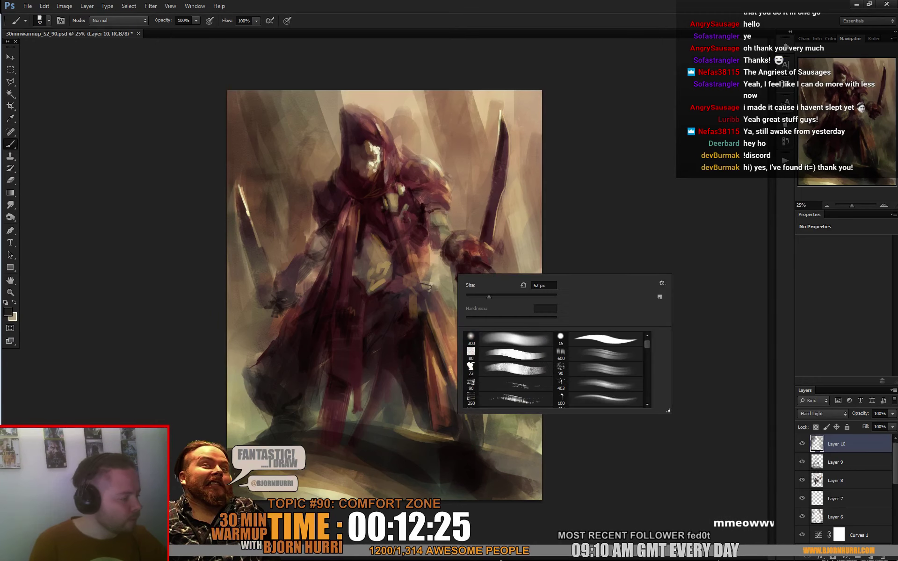
left_click(537, 296)
left_click(403, 297)
right_click(429, 305)
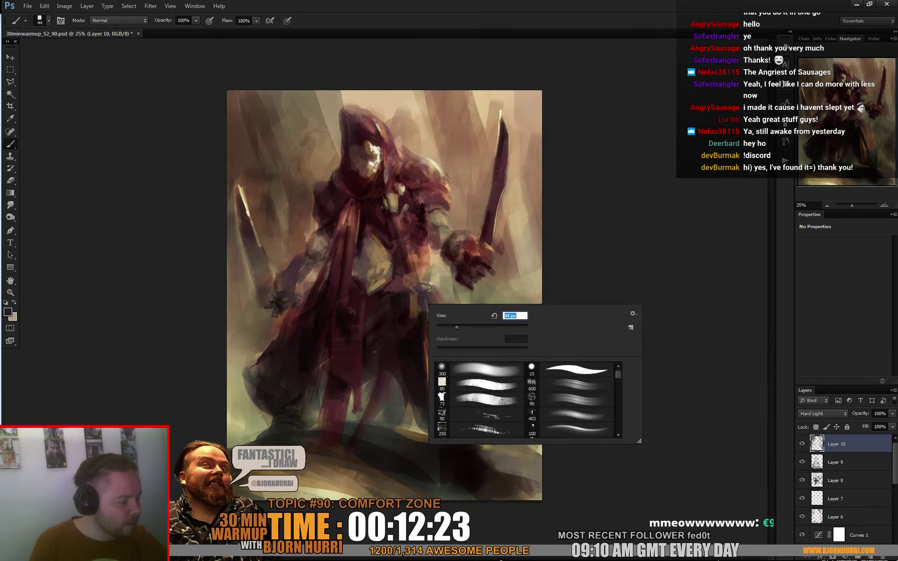
key("Return")
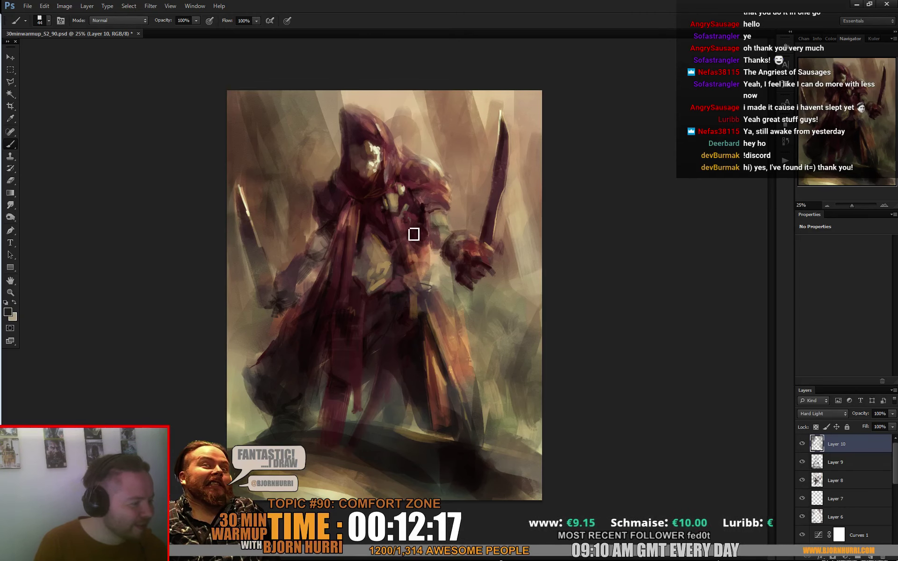
right_click(477, 187)
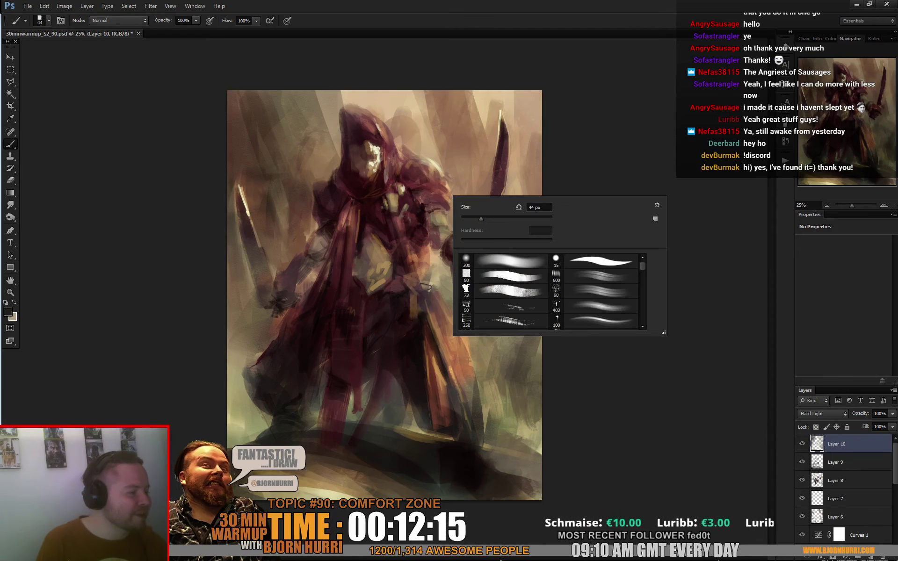
left_click(431, 221)
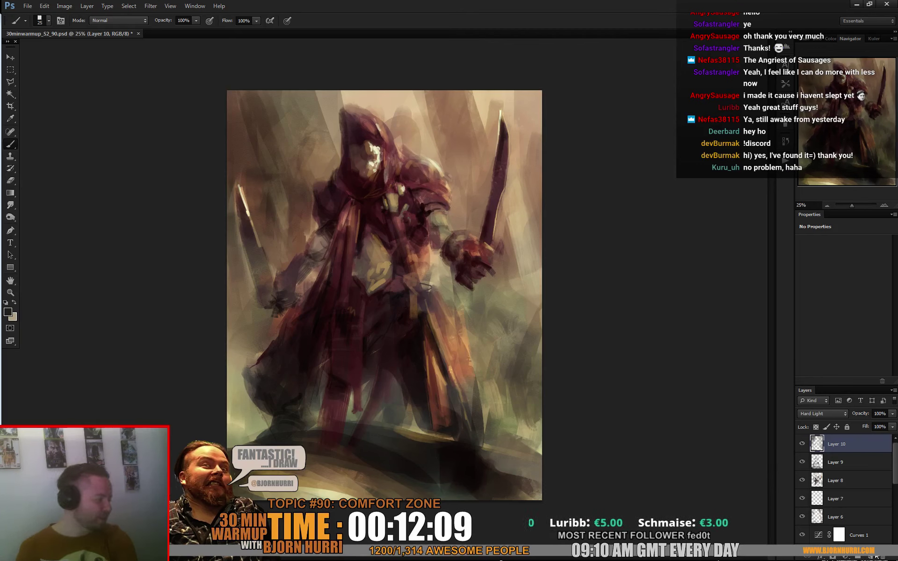
- Add a new layer and paint pale highlights on the shoulder armour with a sampled cream colour at 11 px
key("ctrl+shift+alt+n")
left_click(436, 166, "alt")
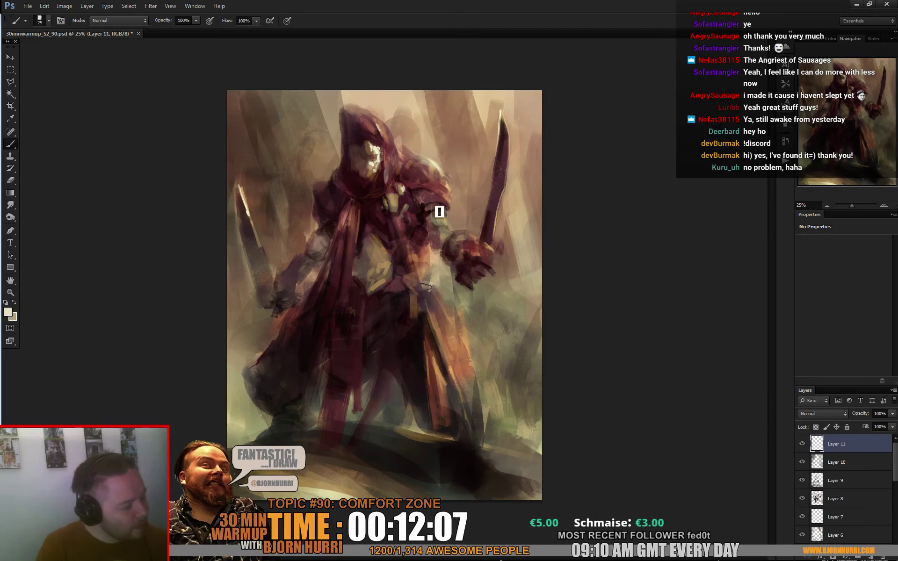
right_click(447, 206)
type("11")
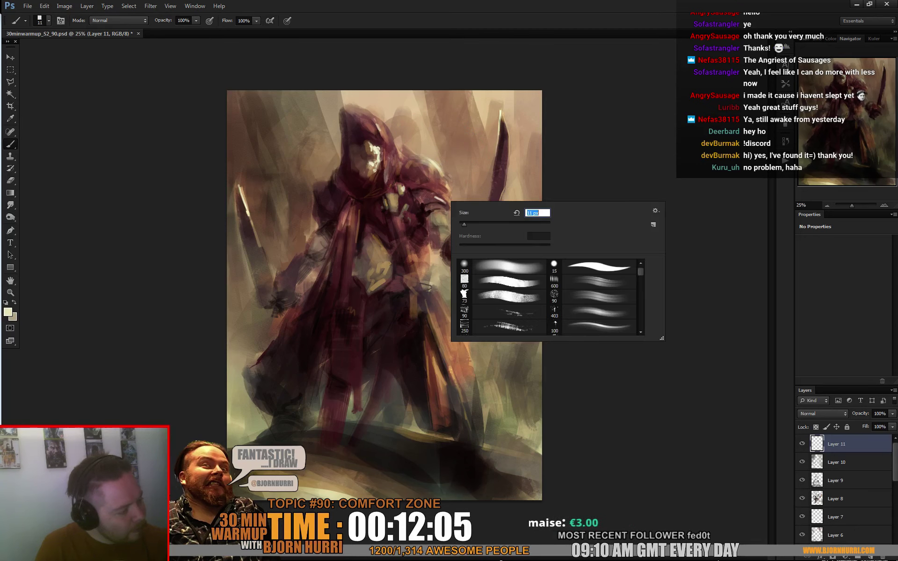
key("Return")
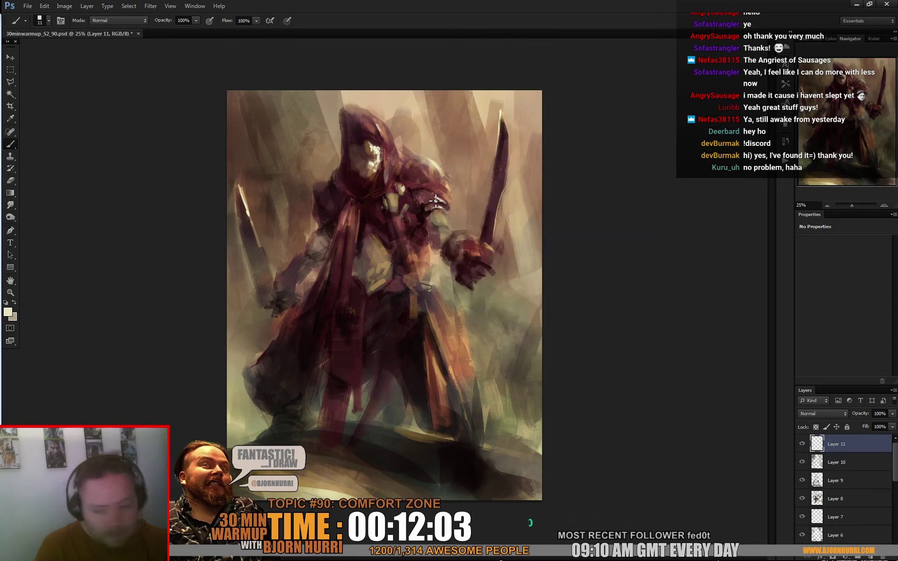
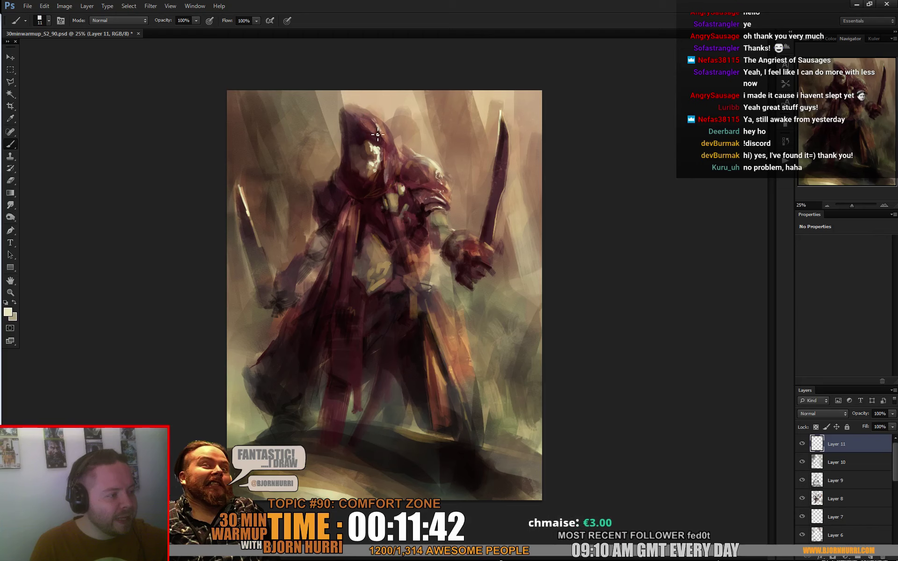
- Paint over the background between the sword hand and the orange cloth with sampled muted tones at 152 px and 257 px
right_click(512, 368)
key("Return")
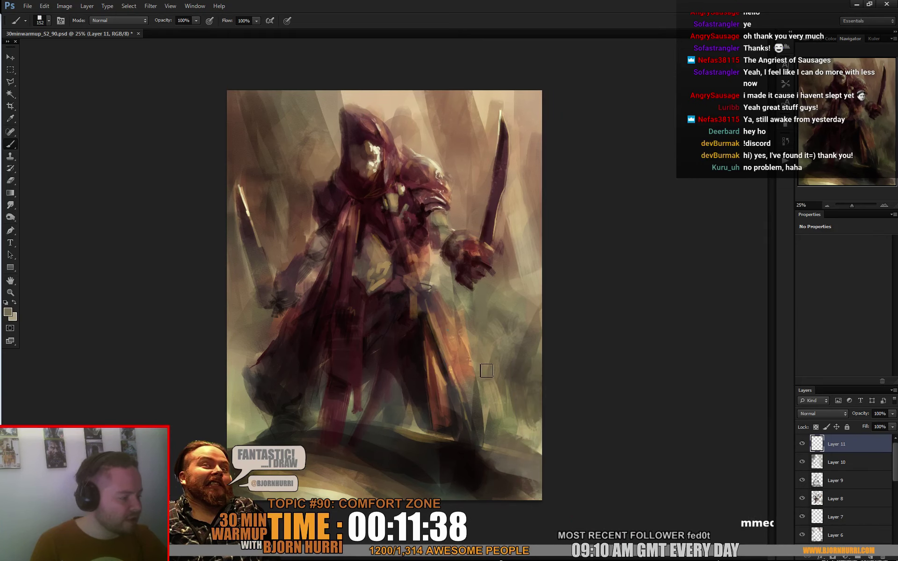
right_click(501, 323)
left_click_drag(574, 344, 578, 344)
left_click(509, 302, "alt")
mouse_move(508, 304)
left_mouse_down()
mouse_move(497, 341)
mouse_move(482, 333)
left_mouse_up()
left_click_drag(475, 293, 473, 327)
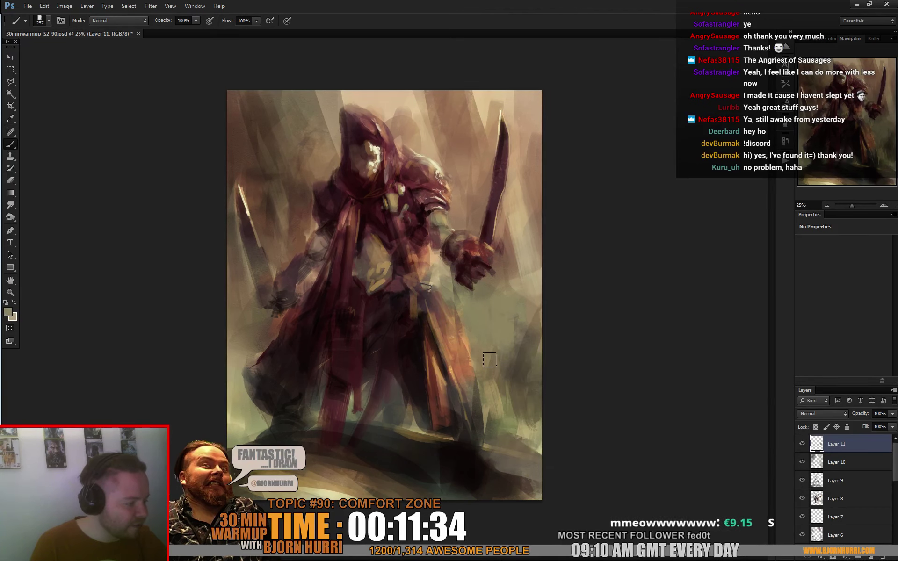
mouse_move(507, 282)
left_mouse_down()
mouse_move(501, 326)
mouse_move(486, 333)
left_mouse_up()
left_click_drag(471, 289, 478, 351)
mouse_move(506, 276)
left_mouse_down()
mouse_move(512, 377)
mouse_move(515, 276)
mouse_move(525, 365)
left_mouse_up()
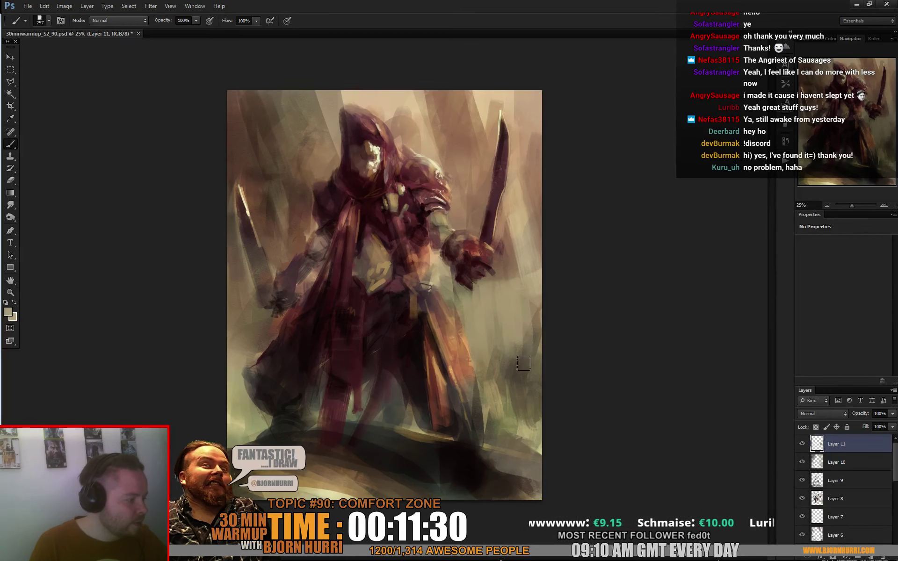
- Rework the background below the raised sword, along the canvas's right edge and beside the hood with tones sampled from the painting
left_click(525, 315, "alt")
left_click_drag(528, 318, 521, 388)
left_click(501, 221, "alt")
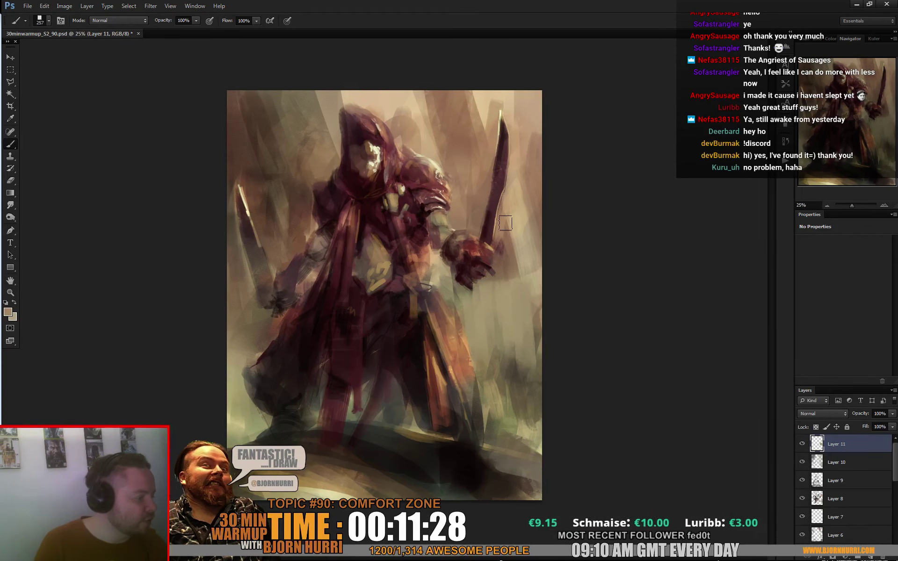
left_click_drag(505, 223, 534, 347)
left_click(528, 267, "alt")
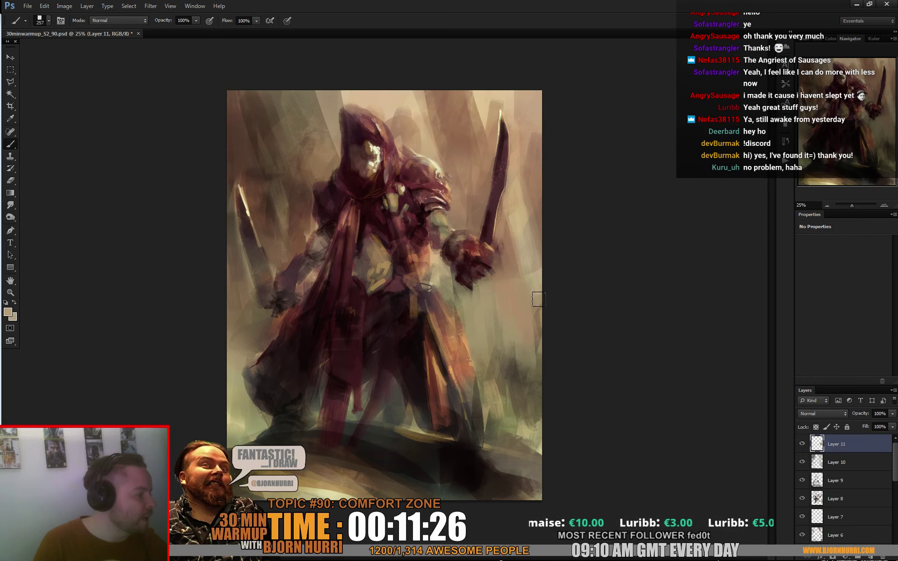
mouse_move(537, 306)
left_mouse_down()
mouse_move(530, 208)
mouse_move(557, 373)
mouse_move(540, 393)
mouse_move(519, 344)
left_mouse_up()
left_click(521, 296, "alt")
left_click(511, 341, "alt")
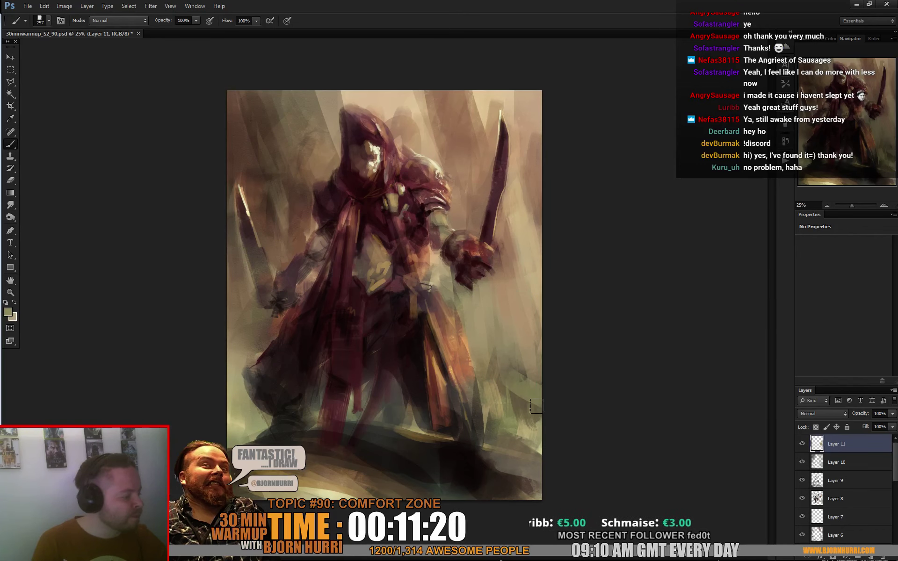
left_click(297, 108, "alt")
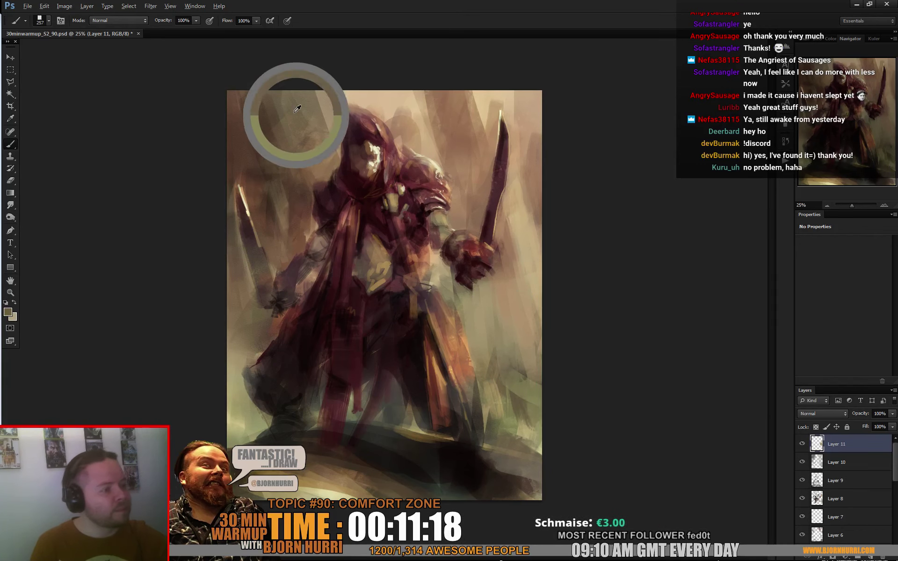
left_click_drag(285, 119, 309, 204)
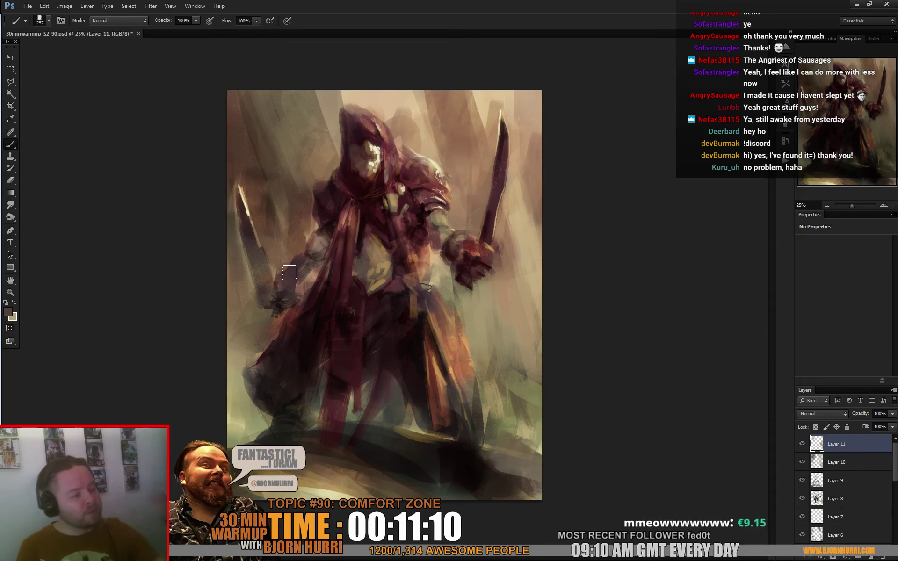
- Add two new layers, set the top one to Color Burn and sample the dark grey 4a4c49 as the foreground colour
key("ctrl+shift+alt+n")
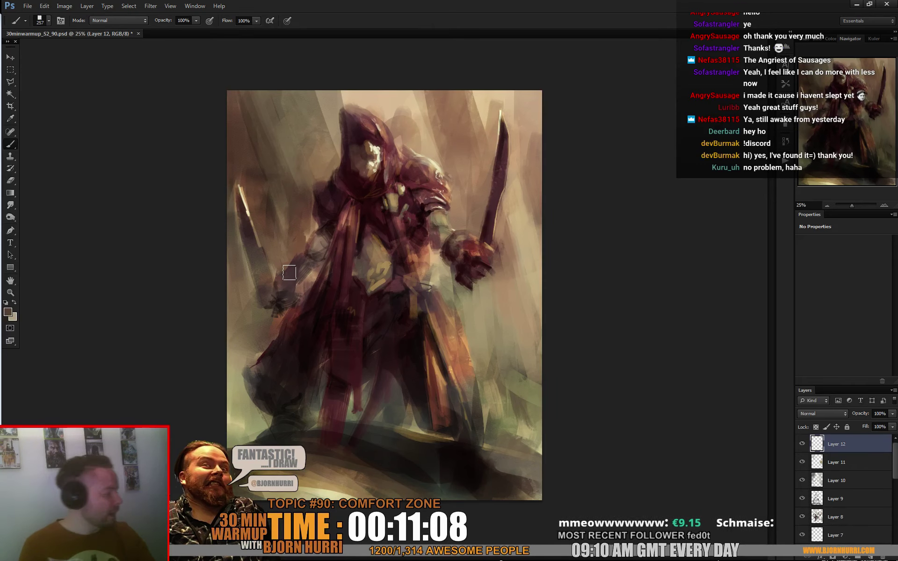
left_click(878, 556)
left_click(822, 414)
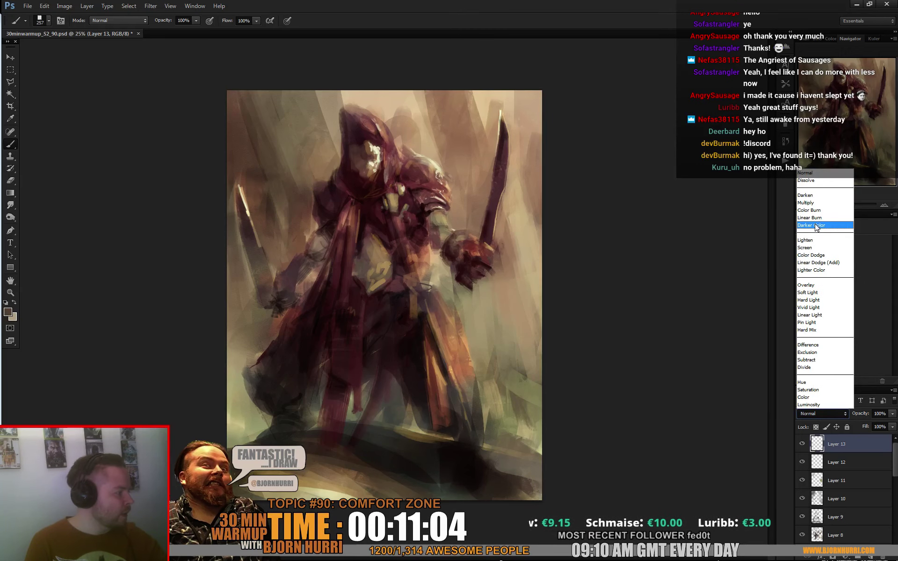
left_click(809, 210)
left_click_drag(494, 456, 393, 415, "alt")
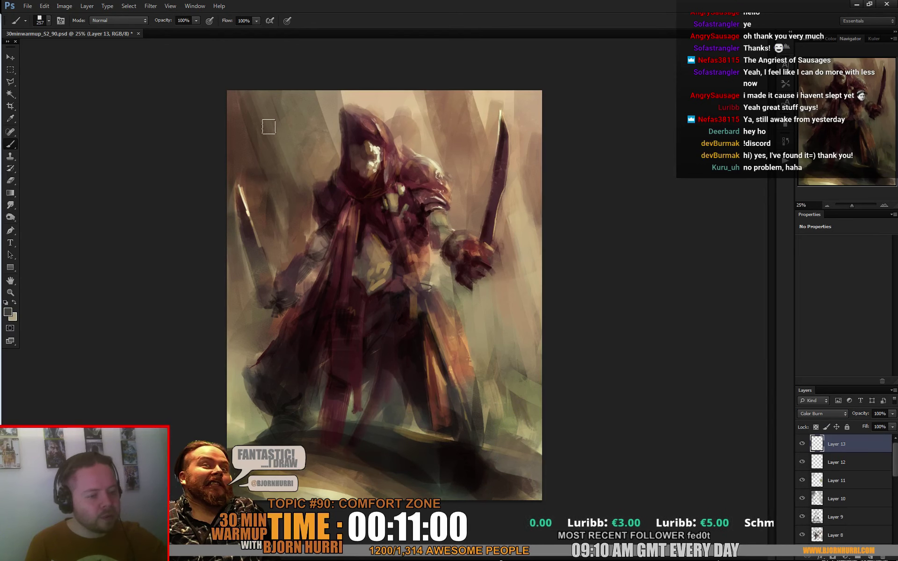
key("i")
left_click(7, 312)
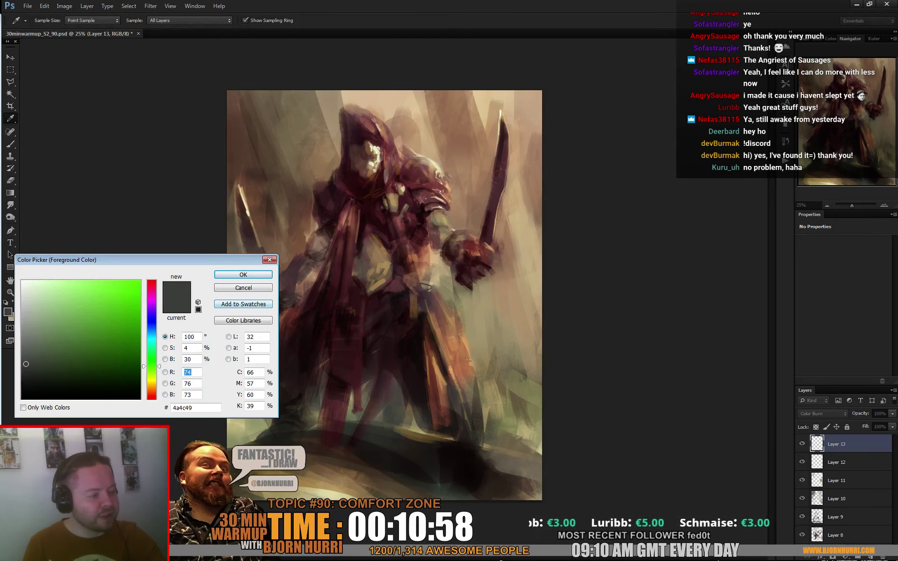
key("Return")
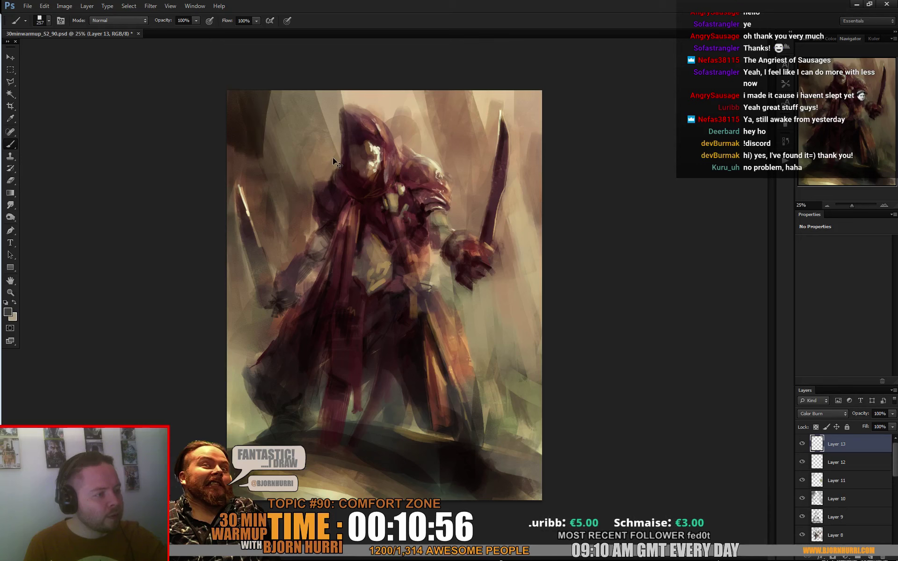
- Enlarge the brush and darken the background around and behind the sword on the painting's left side
right_click(332, 159)
left_click_drag(363, 183, 369, 182)
mouse_move(221, 139)
left_mouse_down()
mouse_move(239, 139)
mouse_move(255, 133)
mouse_move(264, 144)
mouse_move(277, 139)
mouse_move(289, 111)
mouse_move(288, 149)
mouse_move(301, 143)
mouse_move(310, 175)
mouse_move(281, 206)
mouse_move(246, 141)
left_mouse_up()
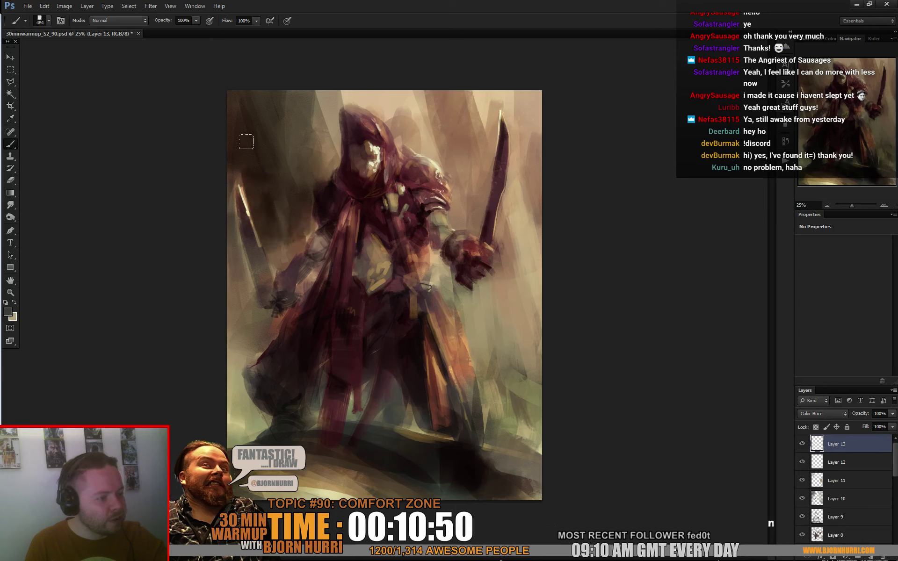
mouse_move(207, 210)
left_mouse_down()
mouse_move(217, 195)
mouse_move(246, 301)
mouse_move(209, 345)
mouse_move(254, 154)
mouse_move(255, 206)
mouse_move(236, 80)
mouse_move(279, 128)
mouse_move(293, 88)
mouse_move(278, 239)
mouse_move(288, 208)
mouse_move(277, 228)
mouse_move(239, 66)
left_mouse_up()
left_click_drag(251, 297, 267, 314)
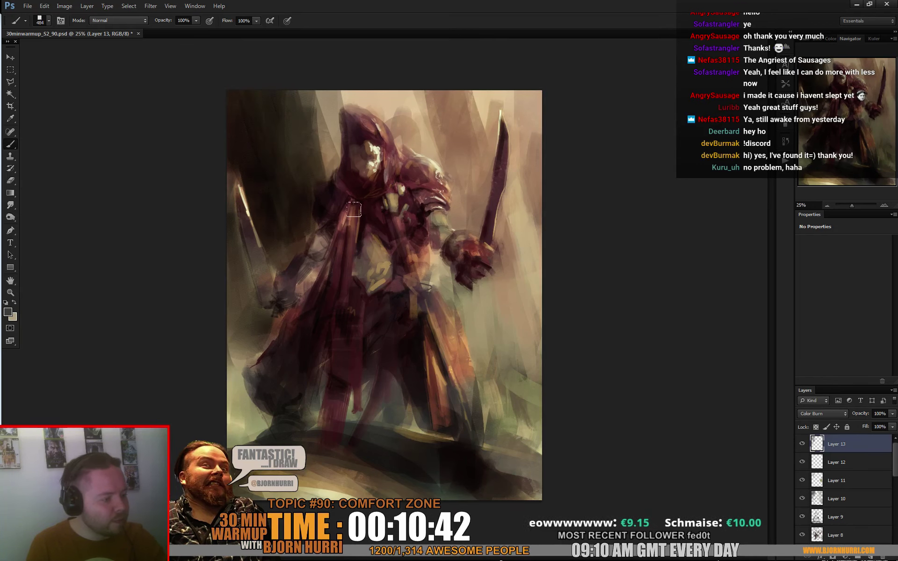
- Darken the warrior's shadowed arm and the surrounding area on the painting's left with brush sizes of 77 px, 110 px and 172 px
right_click(368, 222)
left_click(415, 247)
mouse_move(326, 246)
left_mouse_down()
mouse_move(332, 226)
mouse_move(328, 256)
mouse_move(326, 237)
mouse_move(315, 247)
mouse_move(328, 243)
mouse_move(330, 215)
mouse_move(378, 180)
mouse_move(332, 246)
mouse_move(326, 271)
mouse_move(295, 286)
mouse_move(304, 267)
mouse_move(304, 276)
mouse_move(315, 260)
mouse_move(321, 279)
left_mouse_up()
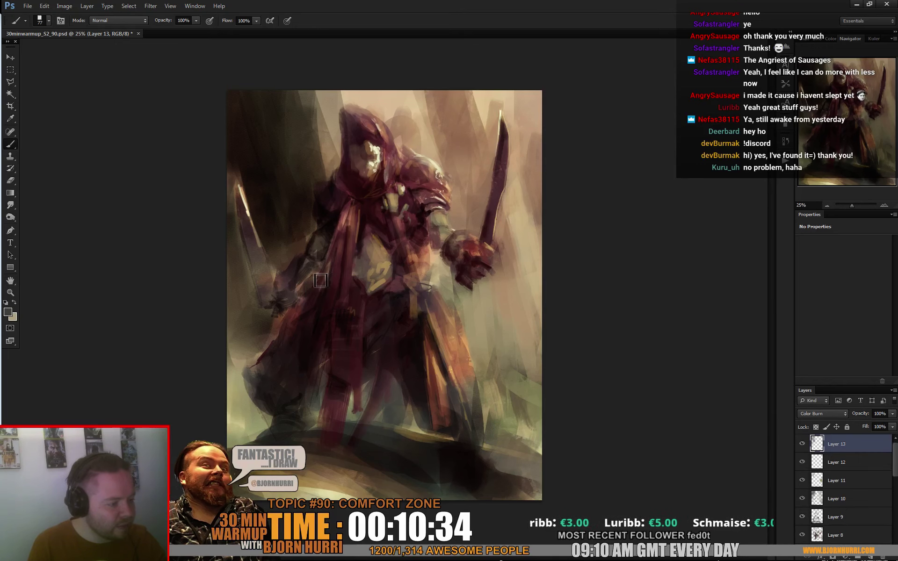
right_click(499, 174)
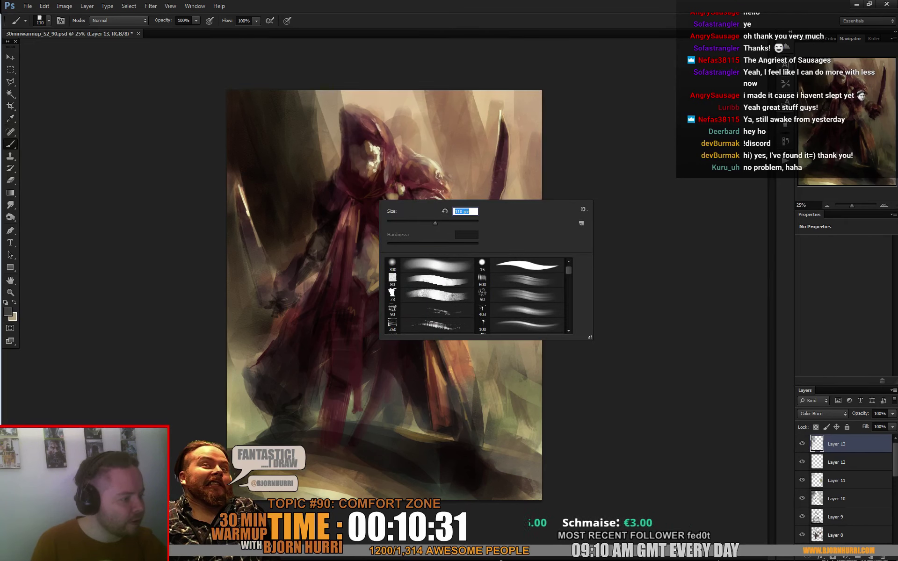
key("Return")
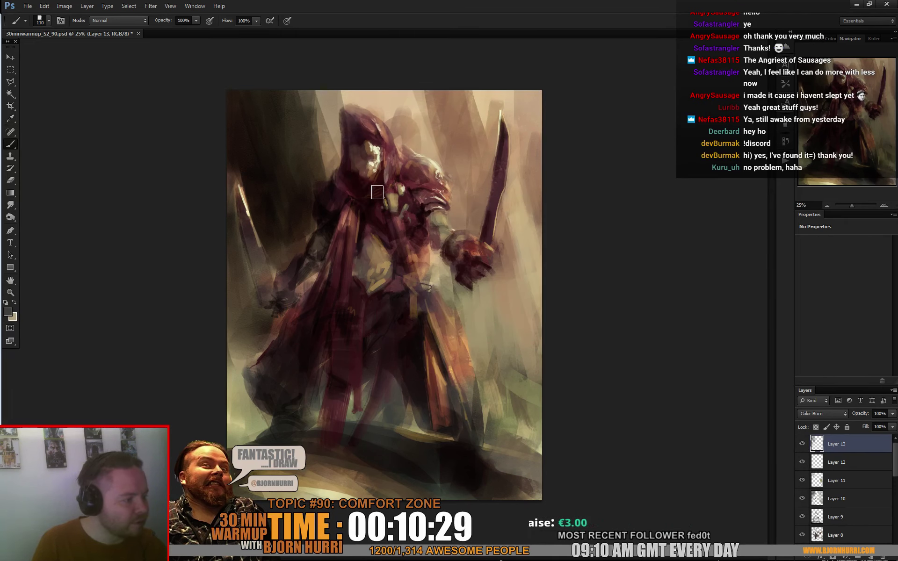
right_click(489, 256)
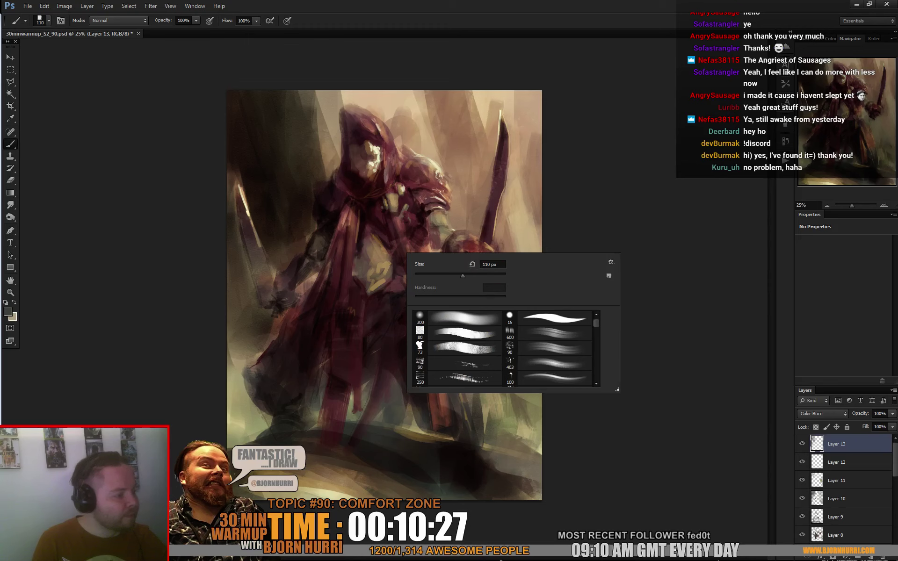
type("172")
key("Return")
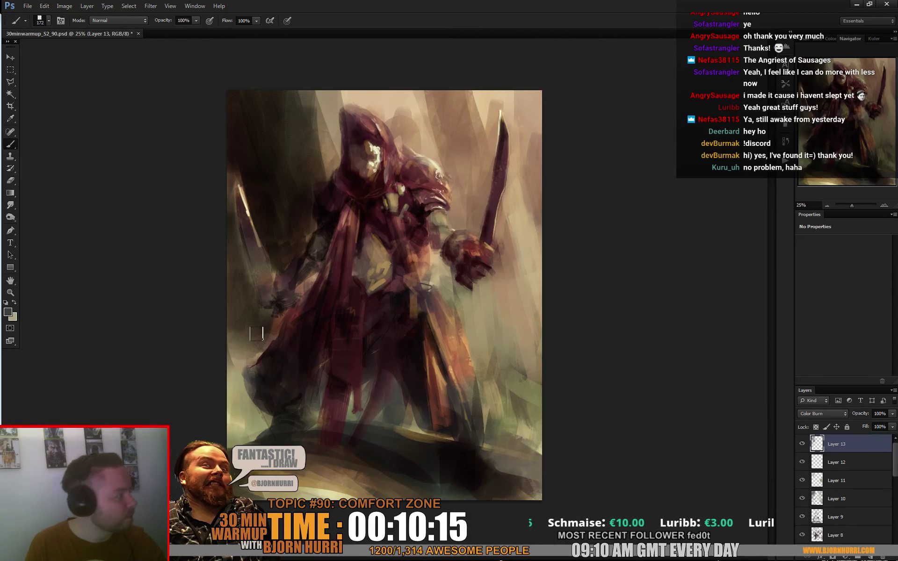
- Enlarge the brush to 391 px and darken the upper background beside the hood
right_click(366, 155)
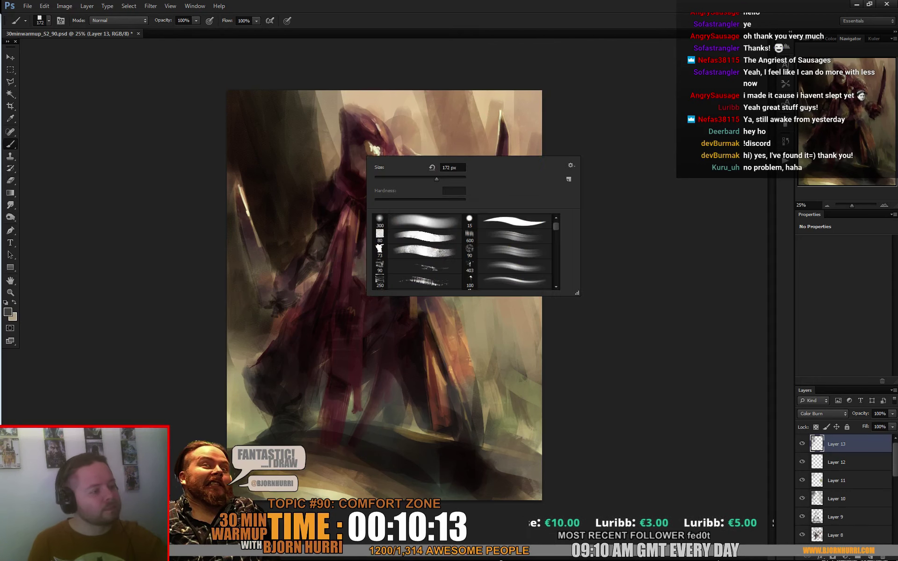
left_click(407, 176)
left_click(316, 64)
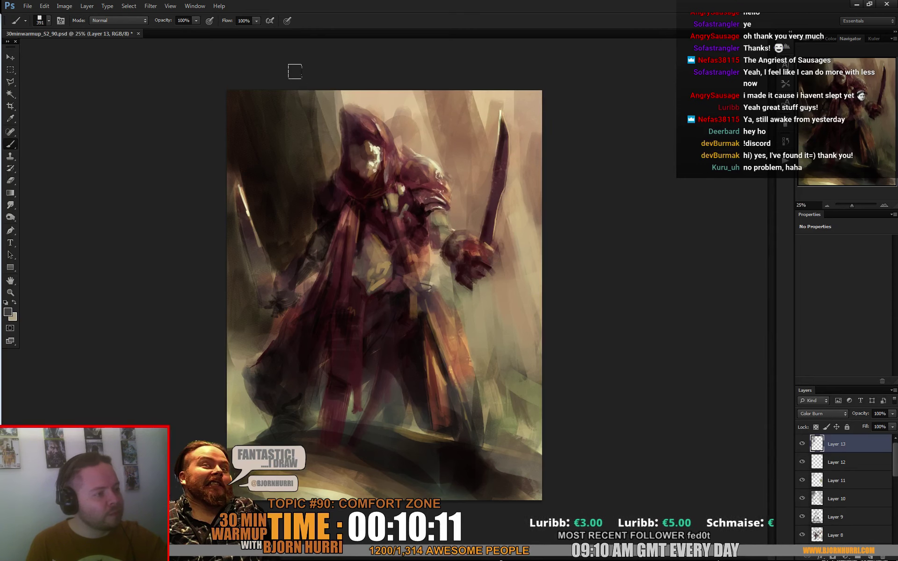
- Smudge the dark background strokes around the sword on the painting's left with a 349 px Smudge brush
left_click(11, 204)
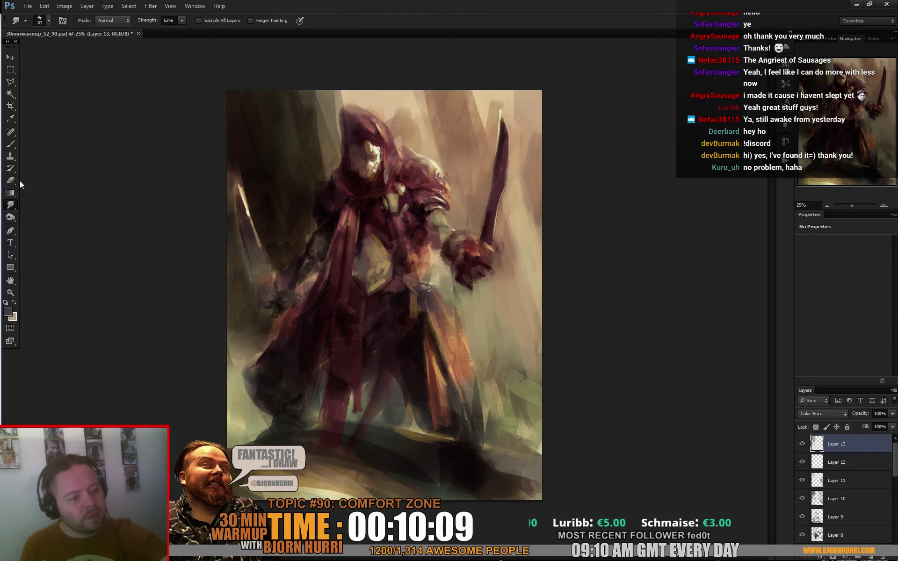
right_click(308, 100)
type("349")
key("Return")
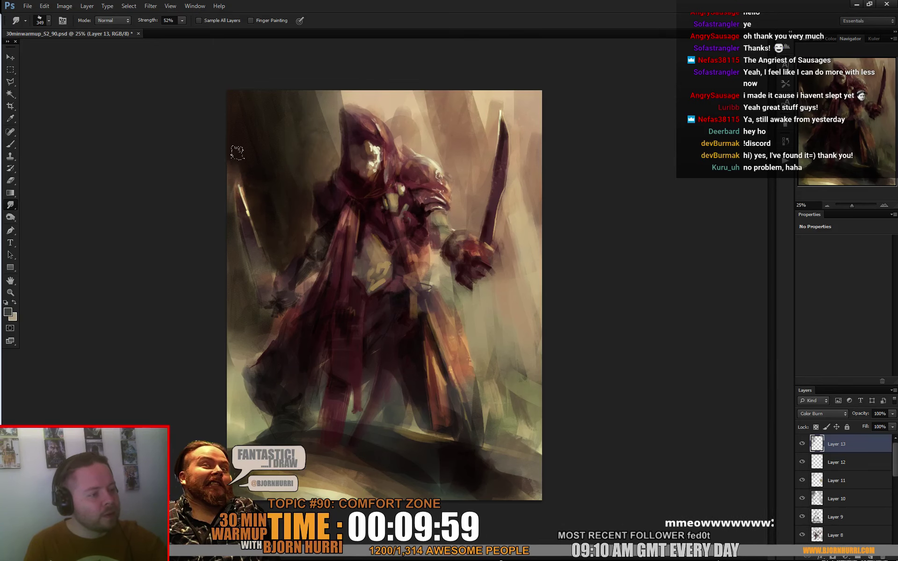
- Add a new layer in Color Dodge mode and set the foreground colour to the orange-brown 79501f
key("b")
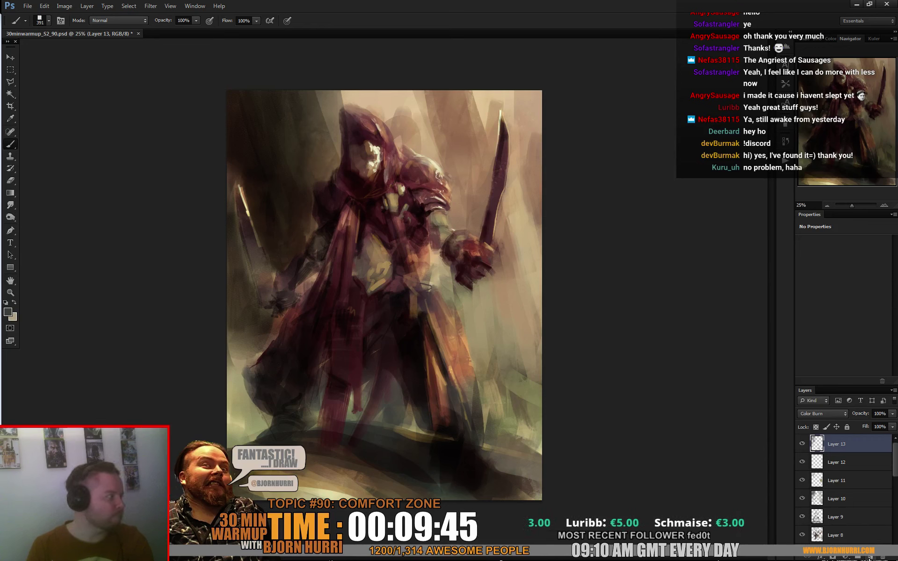
left_click(871, 558)
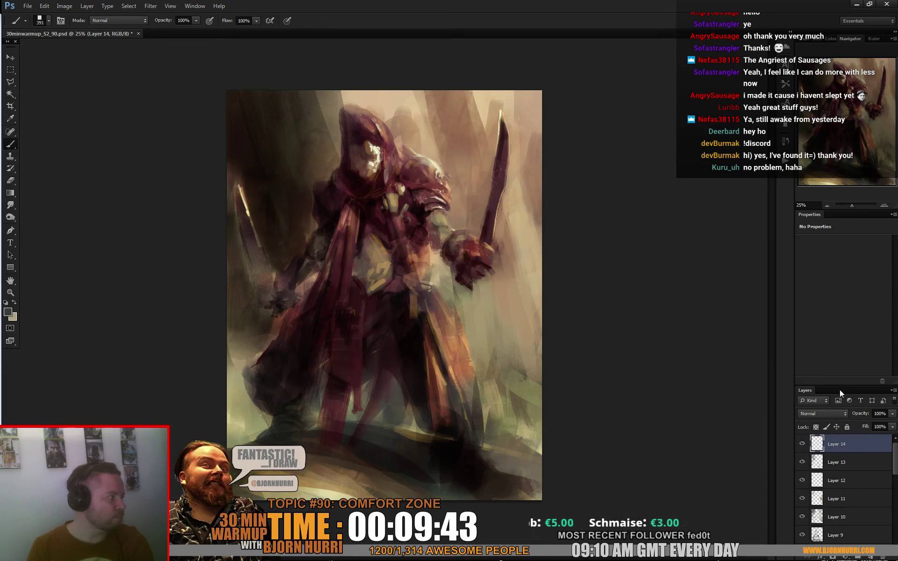
left_click(838, 414)
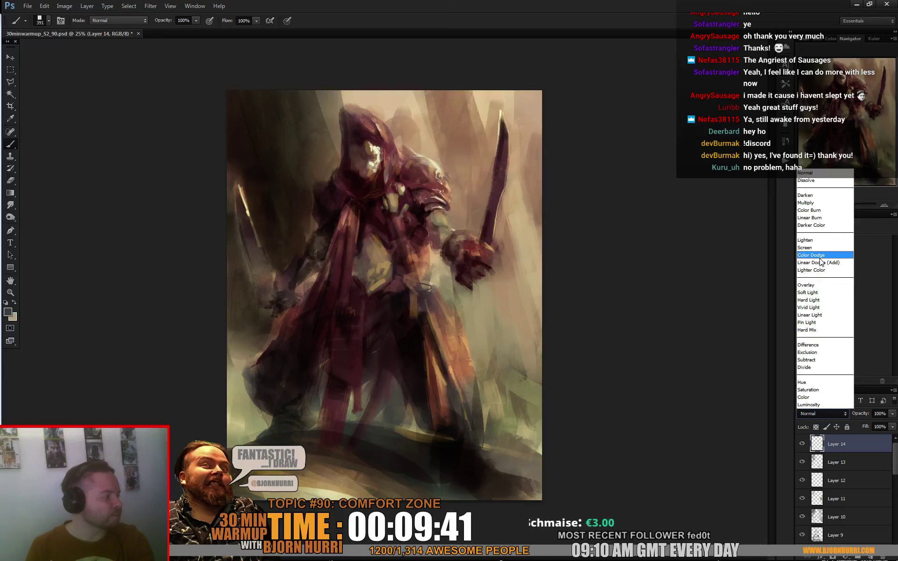
left_click(819, 259)
left_click(8, 312)
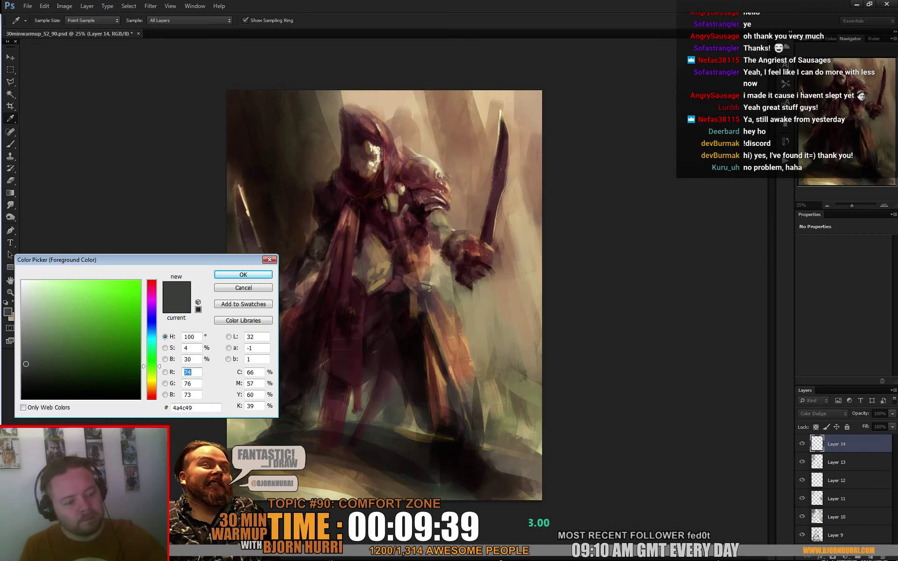
left_click(151, 389)
left_click(111, 341)
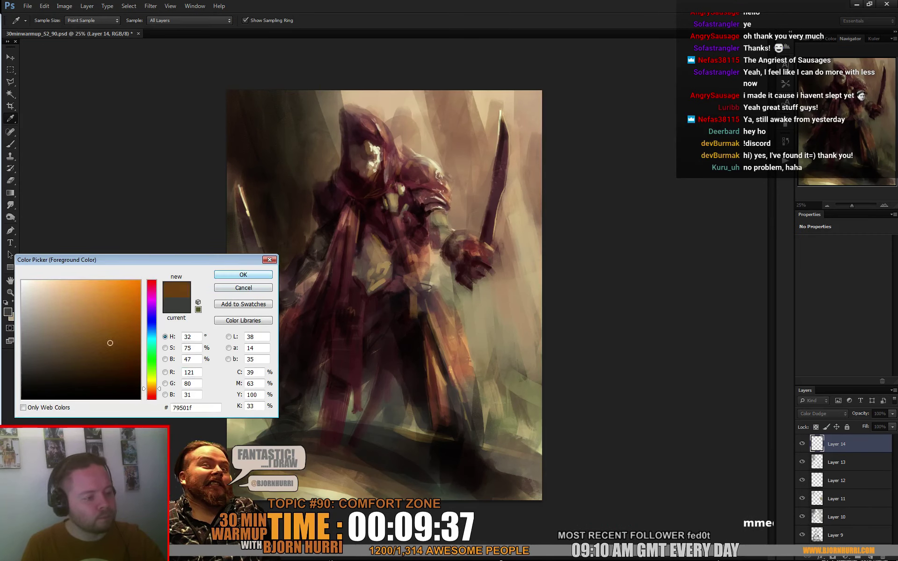
left_click(244, 275)
- Add a warm glow to the background above the shoulder and raised sword with a soft round 2912 px brush
key("b")
right_click(347, 208)
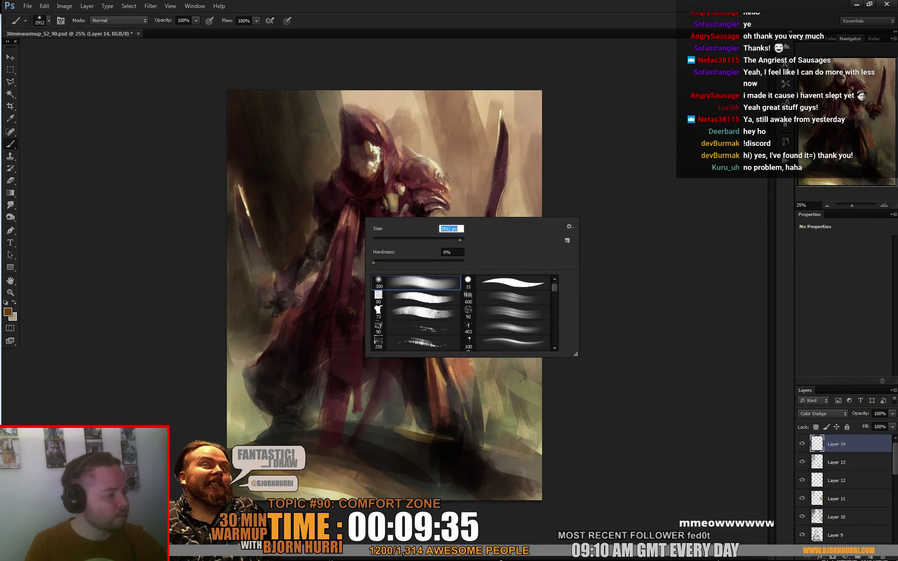
key("Escape")
left_click(435, 98)
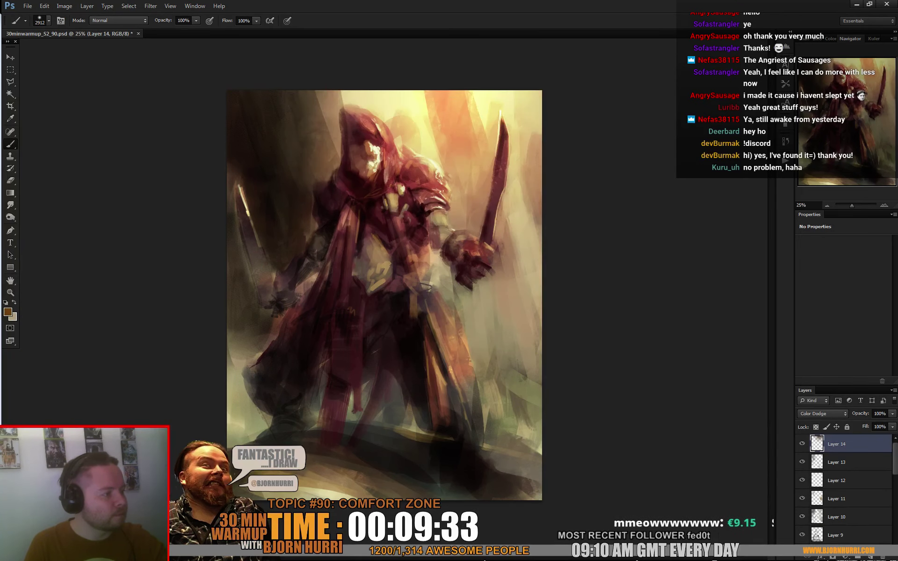
- Undo the background glow and stroke along the sword on the painting's left with the square brush preset at 185 px
key("ctrl+z")
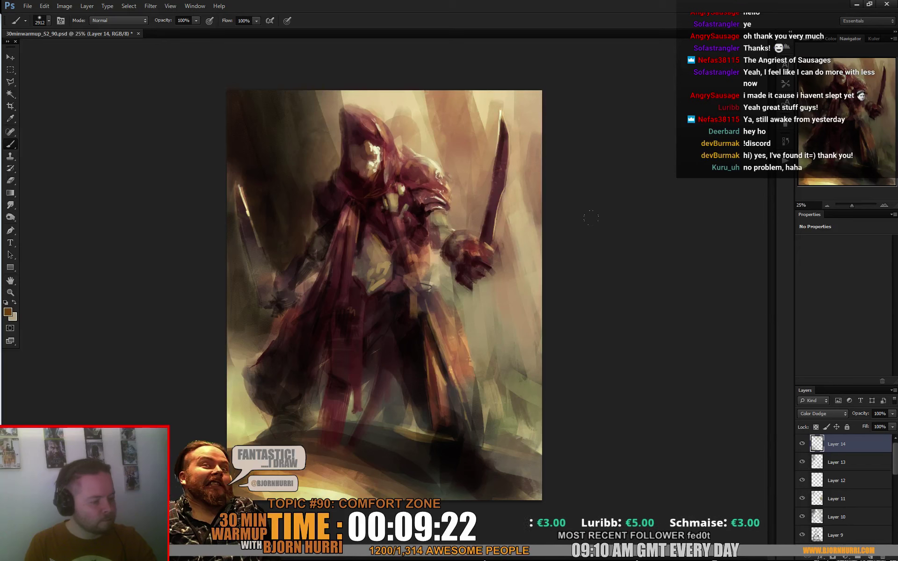
right_click(261, 201)
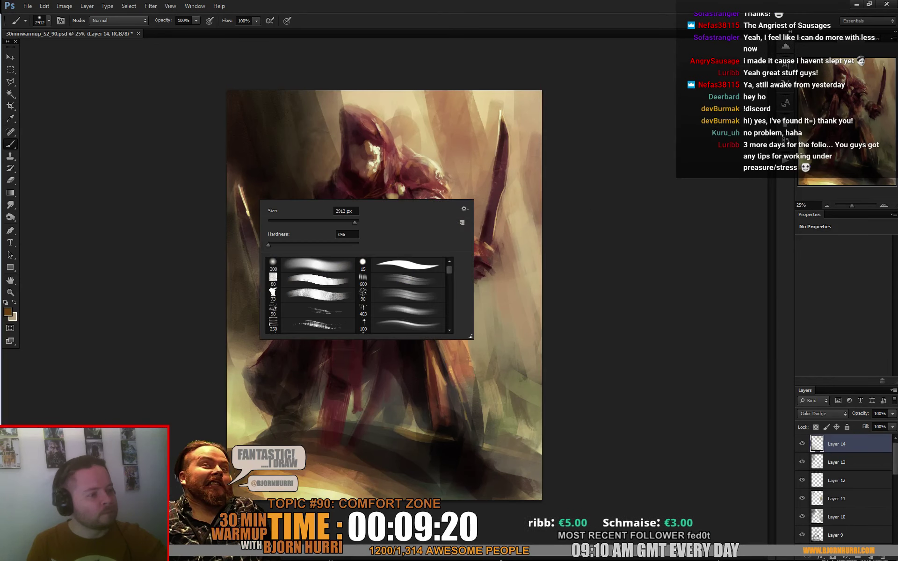
left_click(311, 295)
left_click(311, 281)
left_click_drag(300, 223, 332, 222)
left_click_drag(241, 189, 251, 225)
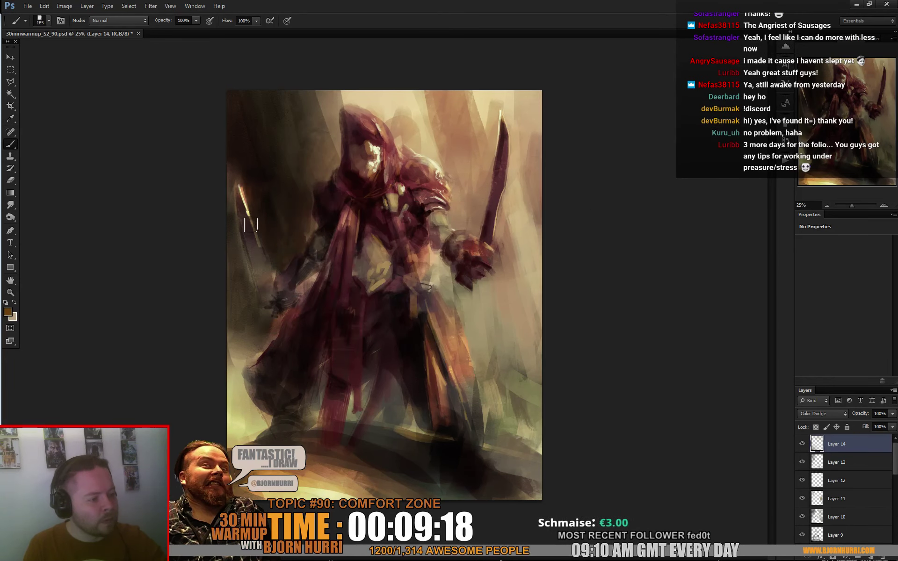
- Reduce the brush to 39 px and brighten the tip of the raised sword
right_click(274, 216)
type("39")
key("Return")
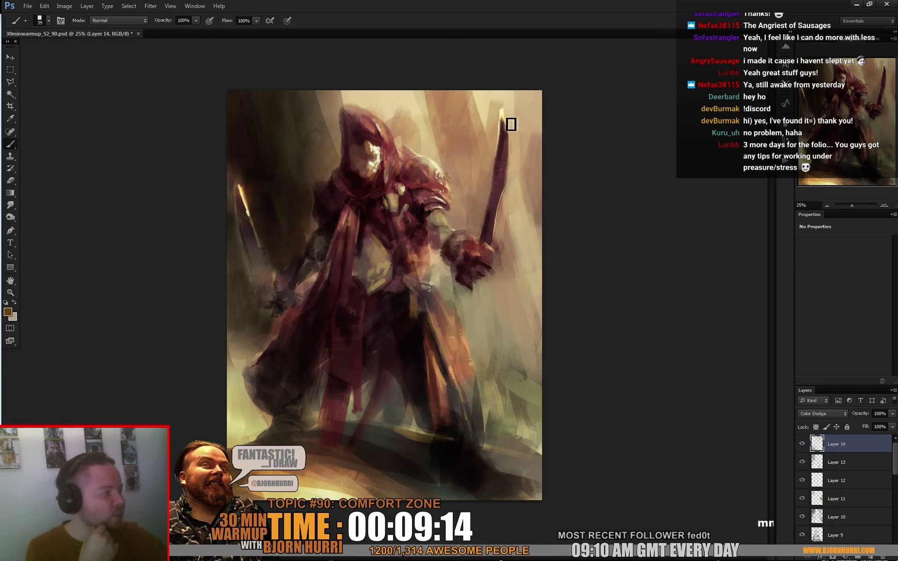
- Add small warm highlights to the shoulder armour beside the raised sword with the brush at 13 and 17 px
right_click(445, 171)
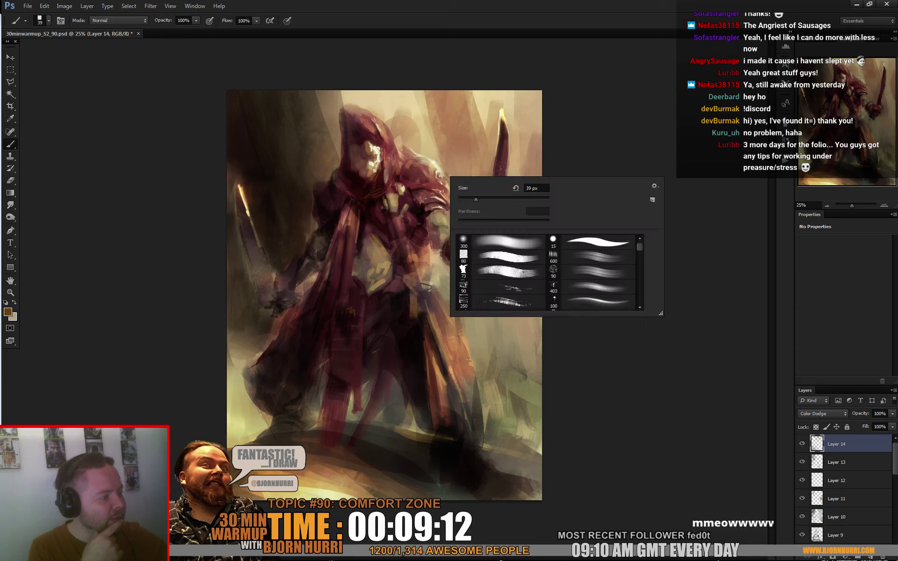
key("Return")
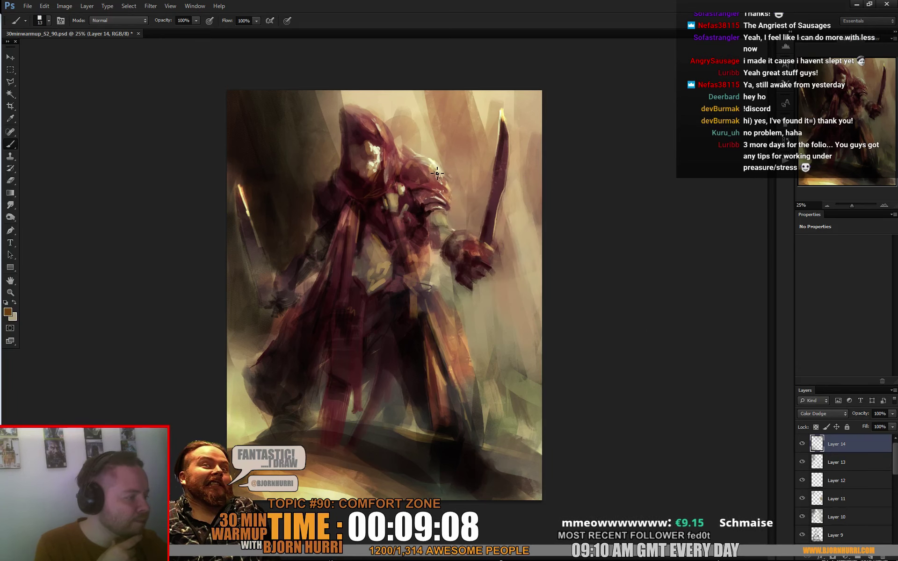
right_click(455, 193)
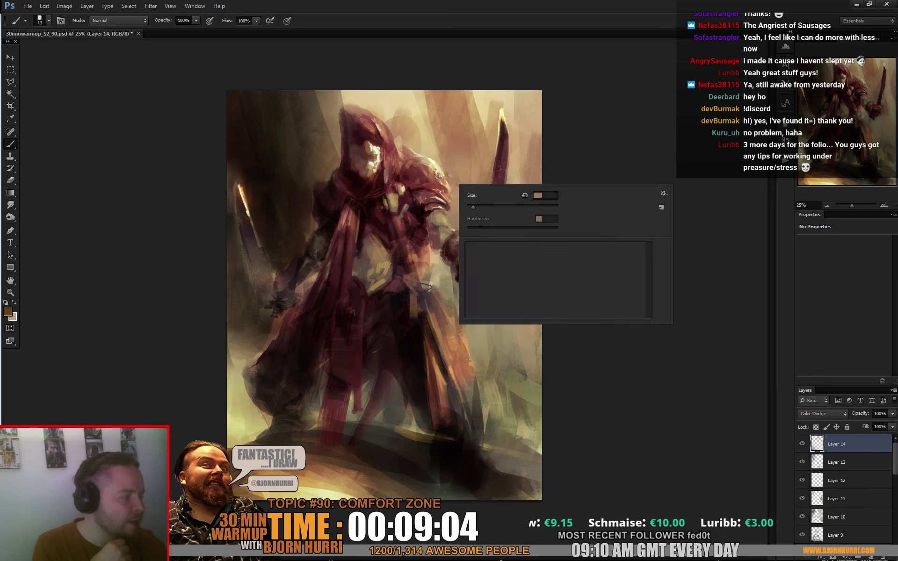
left_click(427, 192)
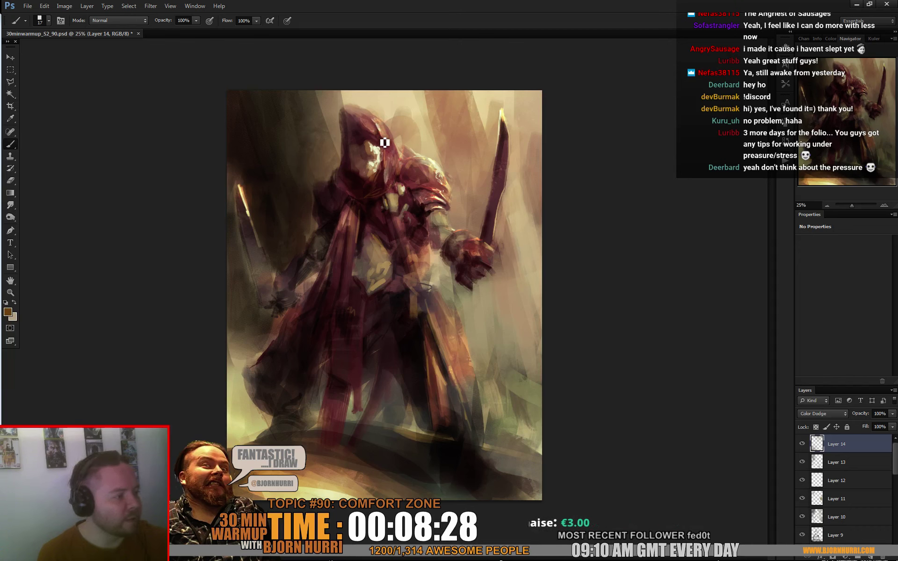
- Brighten the face and the inner edge of the hood with the brush at 10 and 20 px
right_click(411, 168)
left_click(425, 177)
left_click(378, 178)
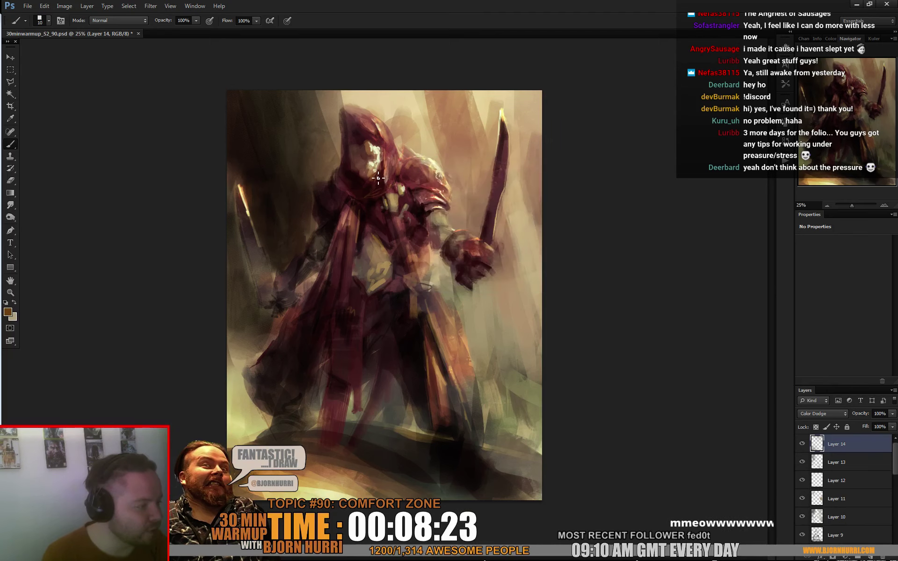
right_click(392, 159)
type("20")
key("Return")
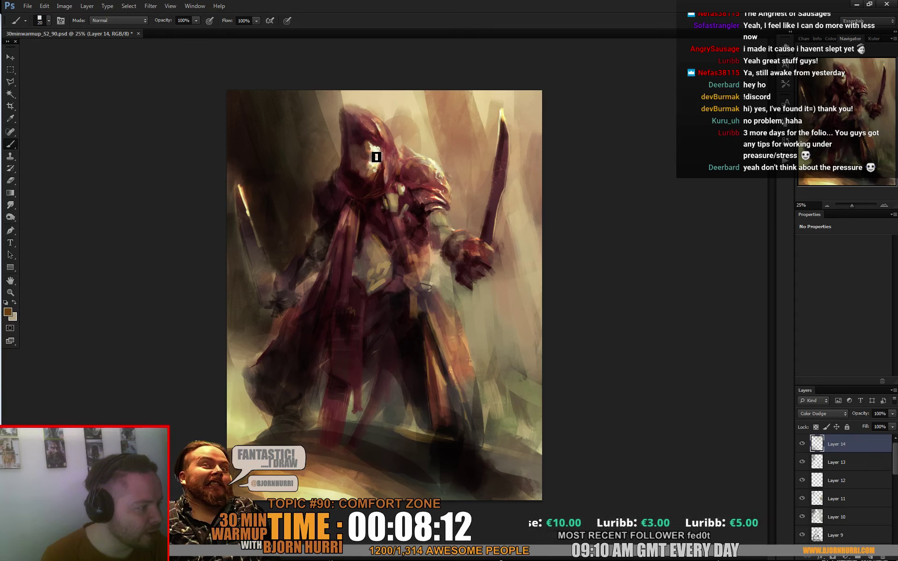
- Enlarge the brush to 48 px and warm up the lit area of the upper chest and shoulder
right_click(405, 201)
type("48")
key("Return")
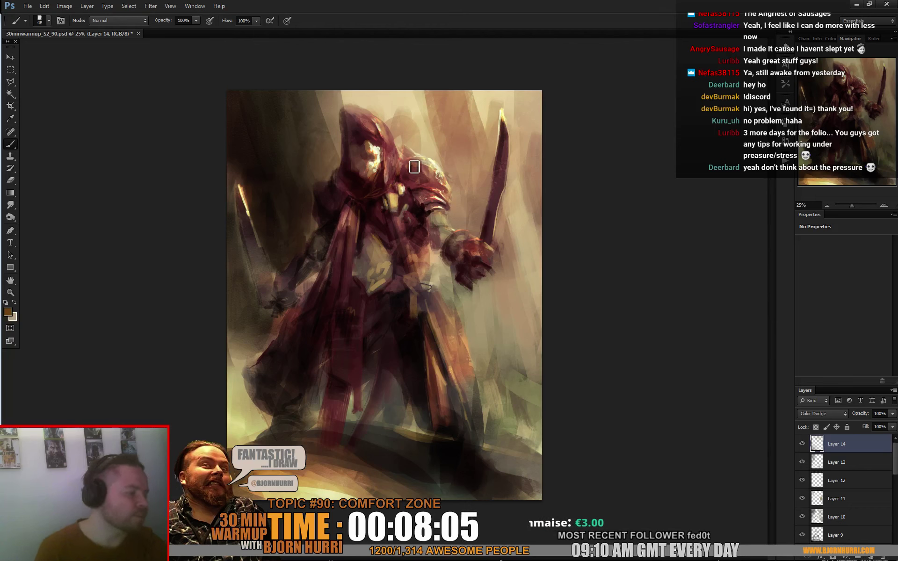
- Paint fine highlights on the pale chest clasp with the brush at 8, 9 and 11 px
right_click(439, 192)
type("8")
key("Return")
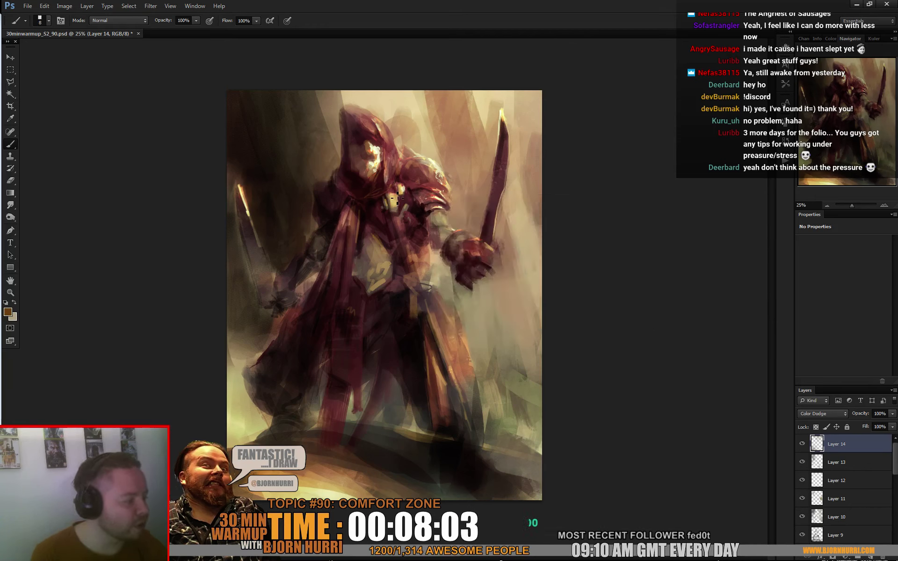
right_click(406, 189)
key("Return")
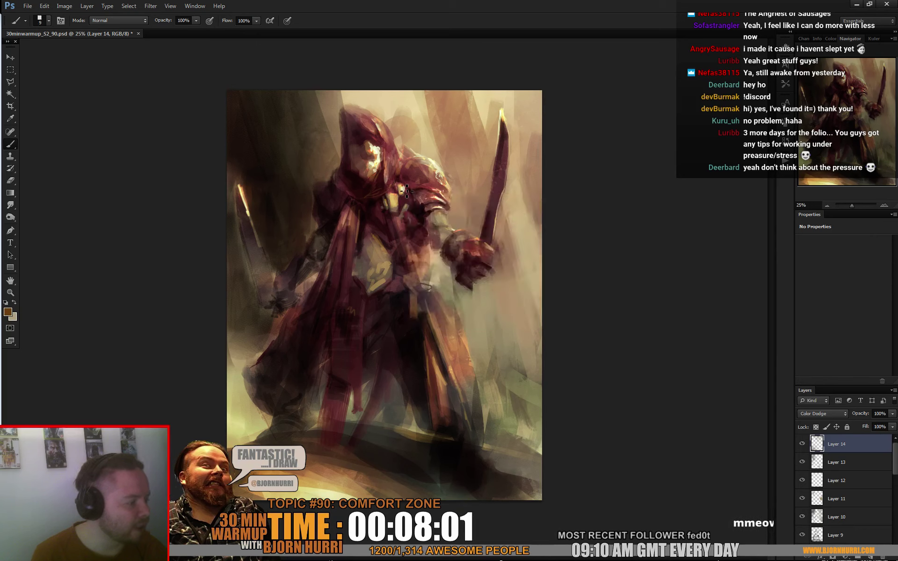
right_click(429, 185)
type("11")
key("Return")
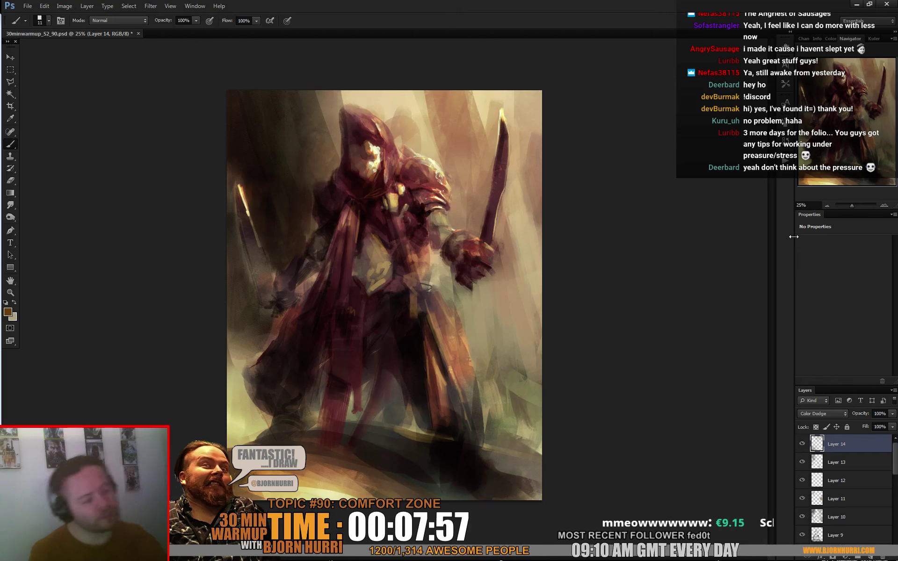
- Add warm highlights to the pale abdomen area above the belt with a 25 px brush
right_click(434, 245)
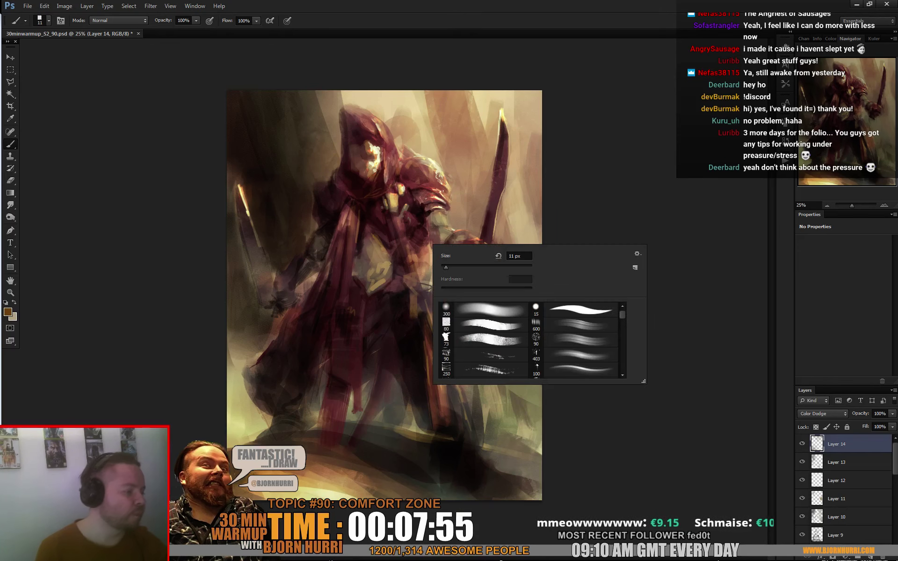
left_click(444, 266)
left_click(408, 228)
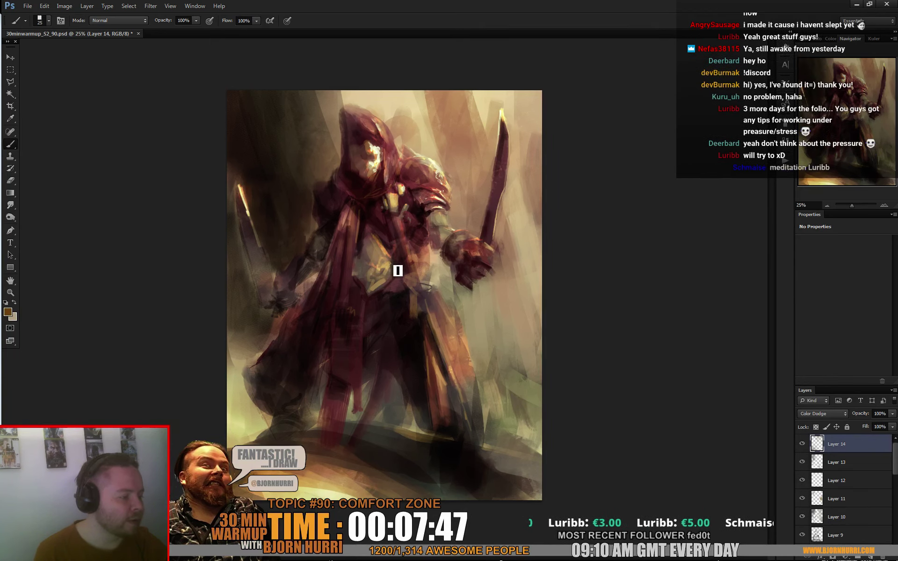
right_click(379, 276)
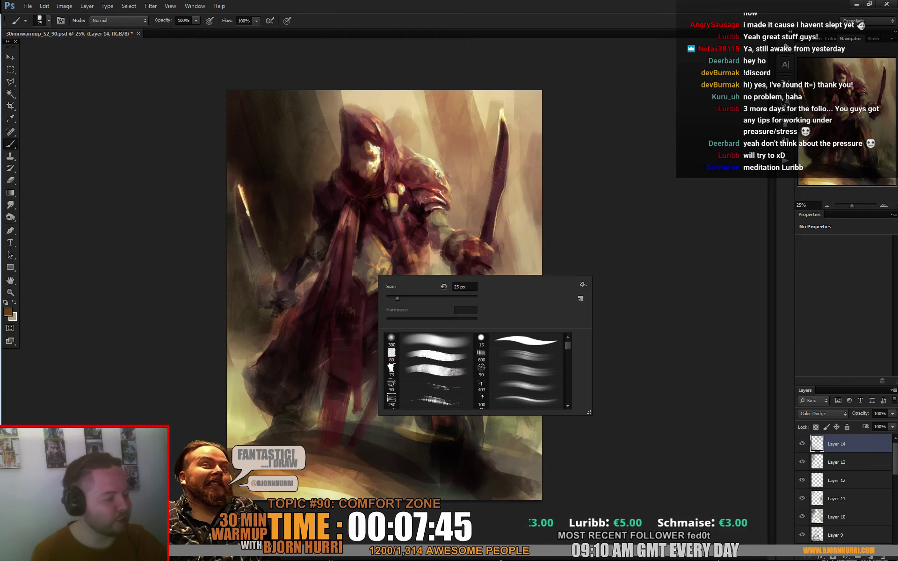
left_click(674, 259)
- Change the foreground colour to a muted grey-brown and paint fine highlights on the abdomen plate with a 9 px brush
left_click(8, 312)
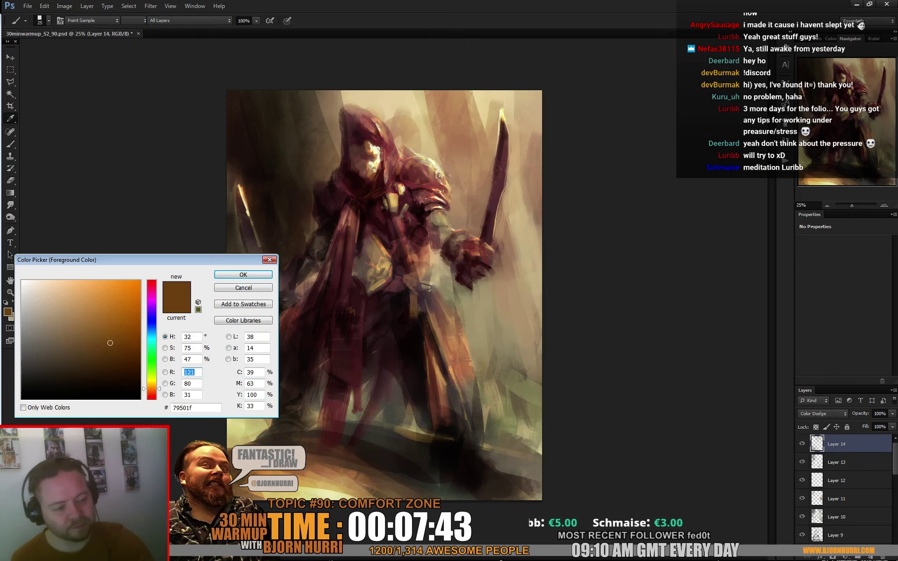
left_click(73, 339)
key("Return")
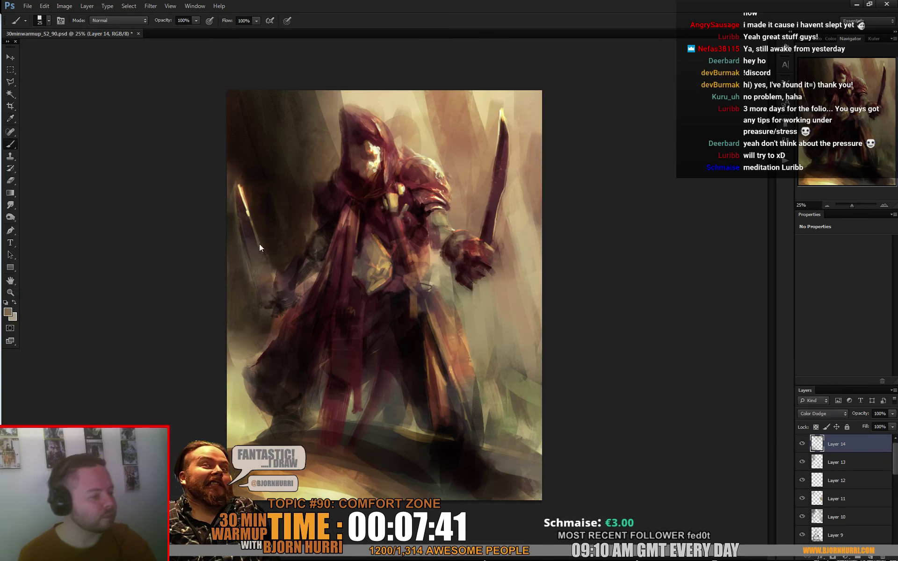
right_click(398, 264)
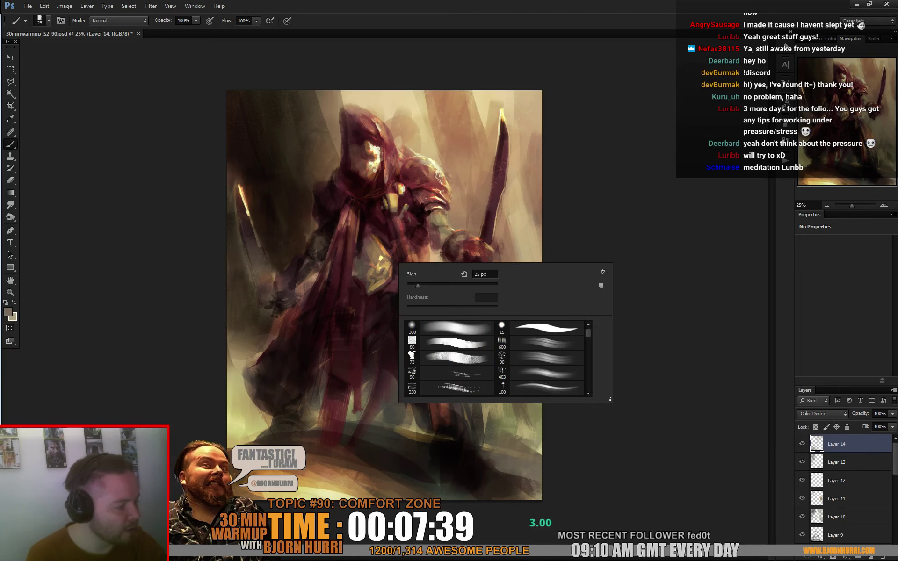
type("9")
key("Return")
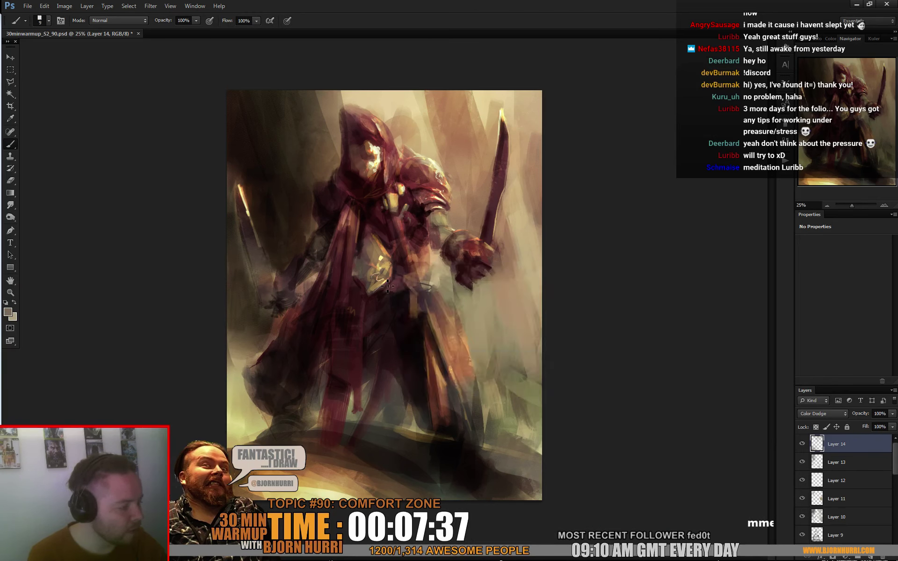
- Brighten the strap running down the chest and the belt beside it with a 49 px brush
right_click(458, 263)
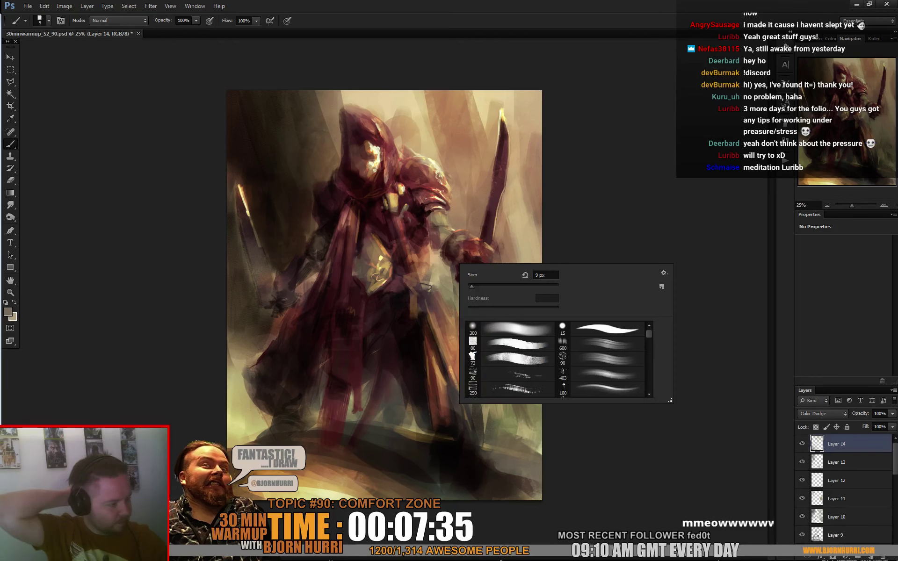
type("49")
key("Return")
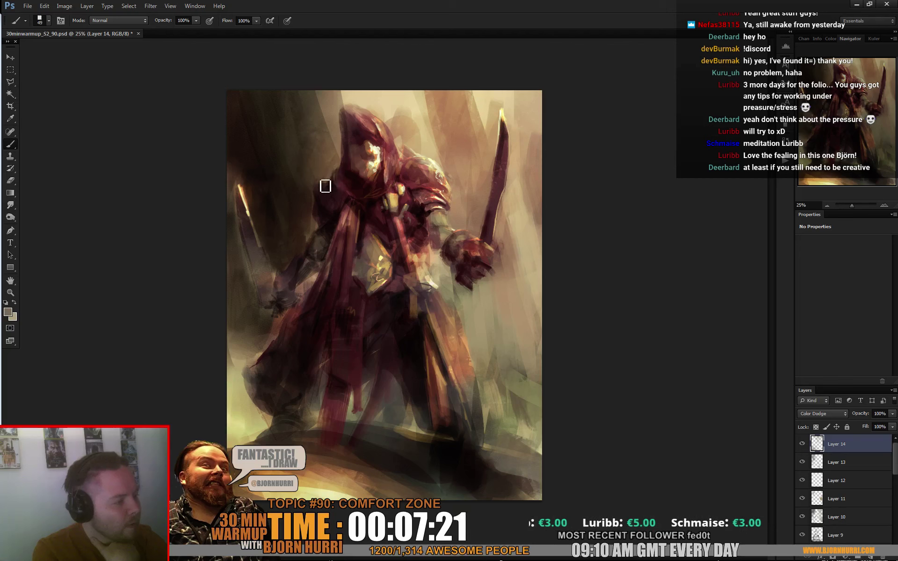
- Highlight the shoulders and the hanging red cloth with the brush at 12 and 58 px
right_click(343, 169)
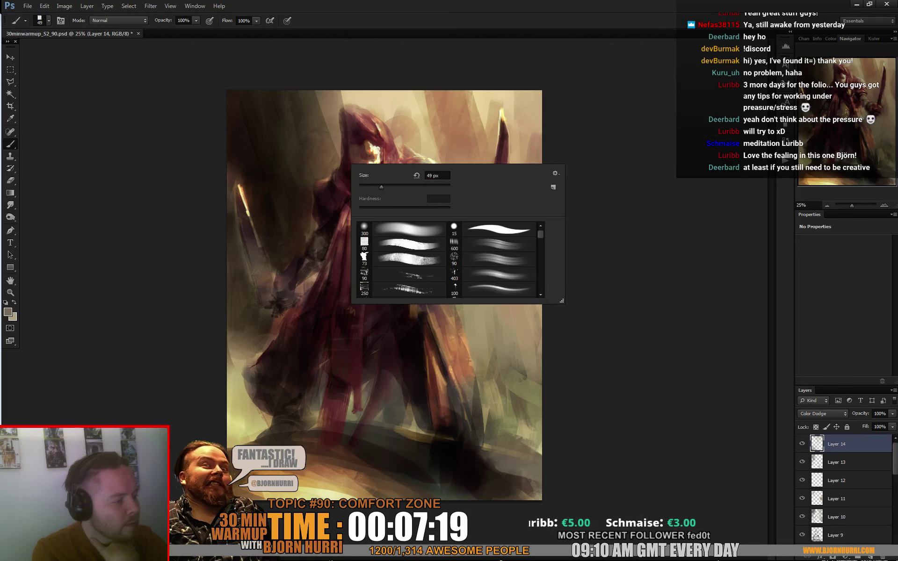
key("Return")
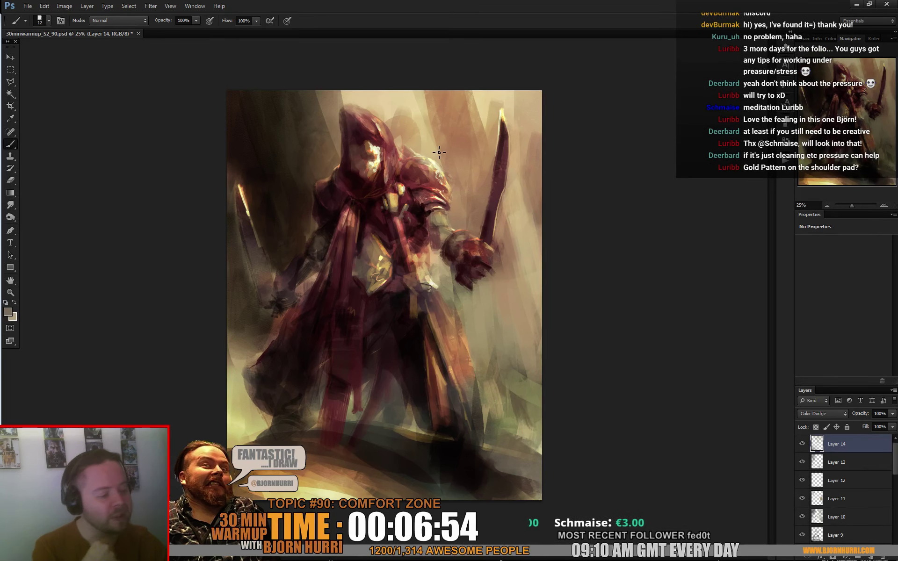
right_click(392, 229)
key("Return")
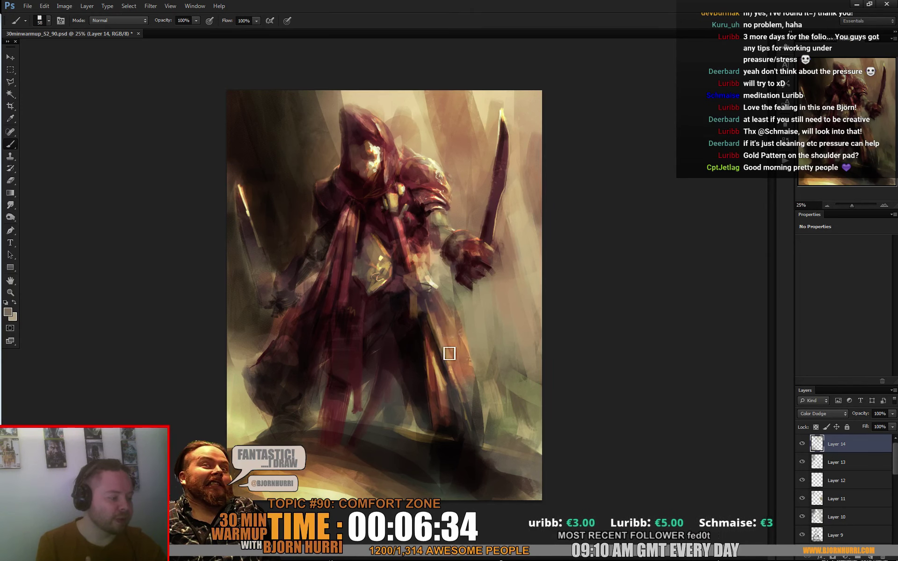
- Brighten the orange coat panel over the front leg with the brush at 127 and 17 px
right_click(461, 341)
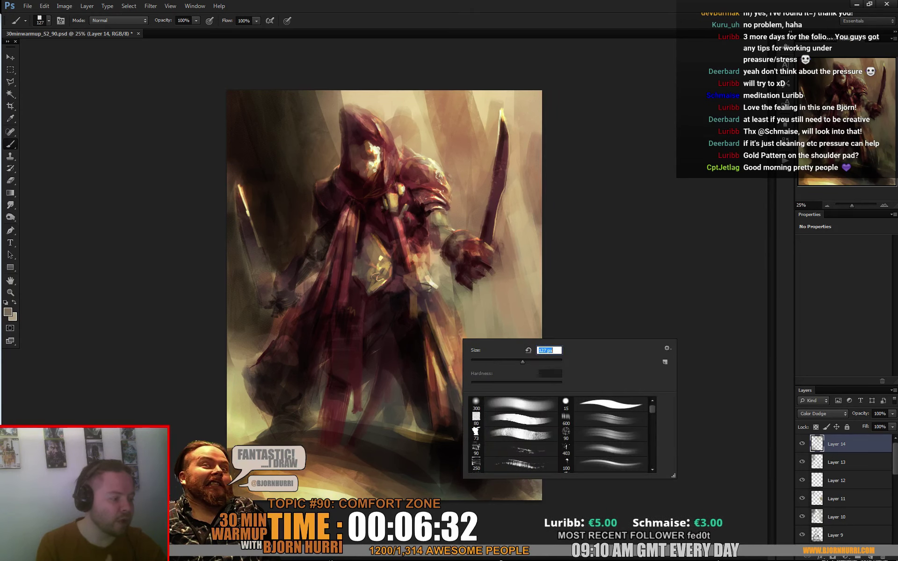
left_click(458, 341)
right_click(462, 323)
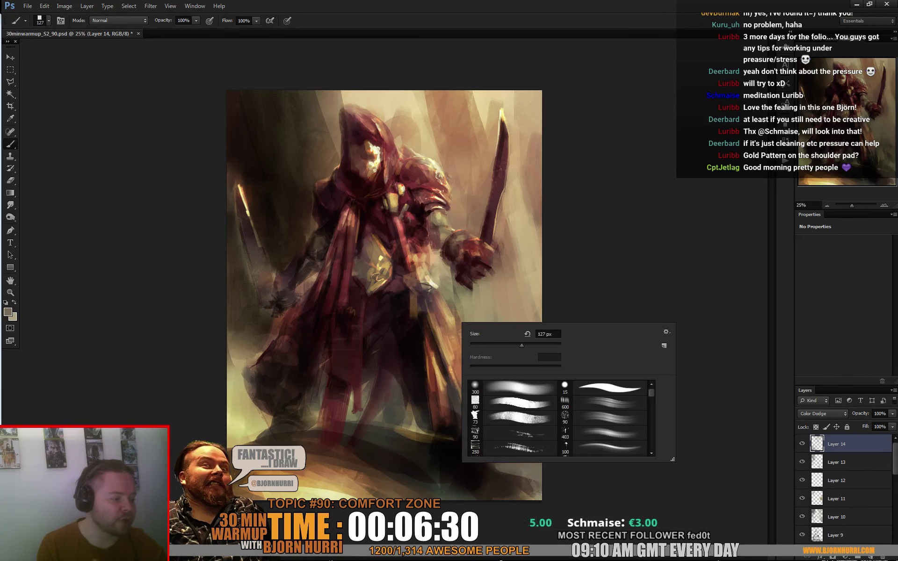
type("17")
key("Return")
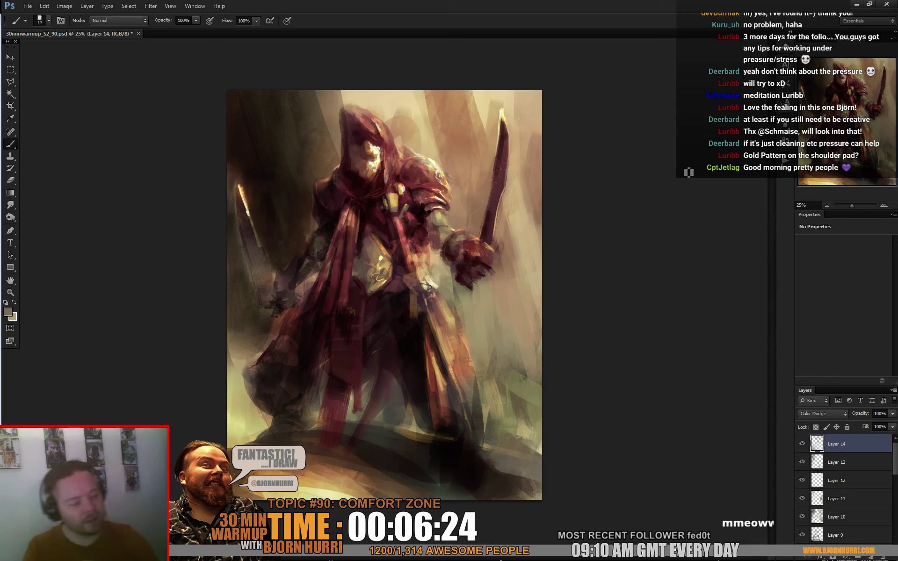
- Add highlights to the coat just below the belt with the brush at 46 and 27 px
right_click(444, 286)
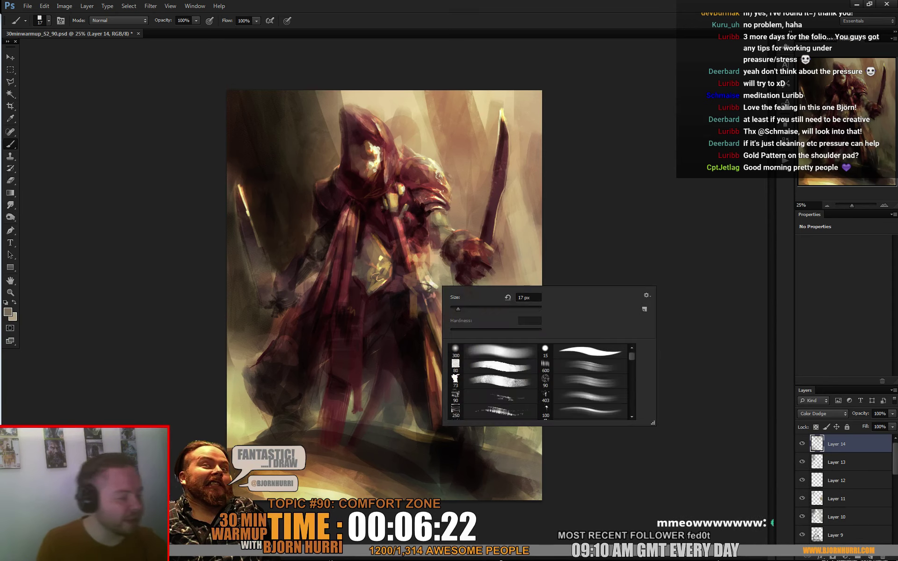
key("Return")
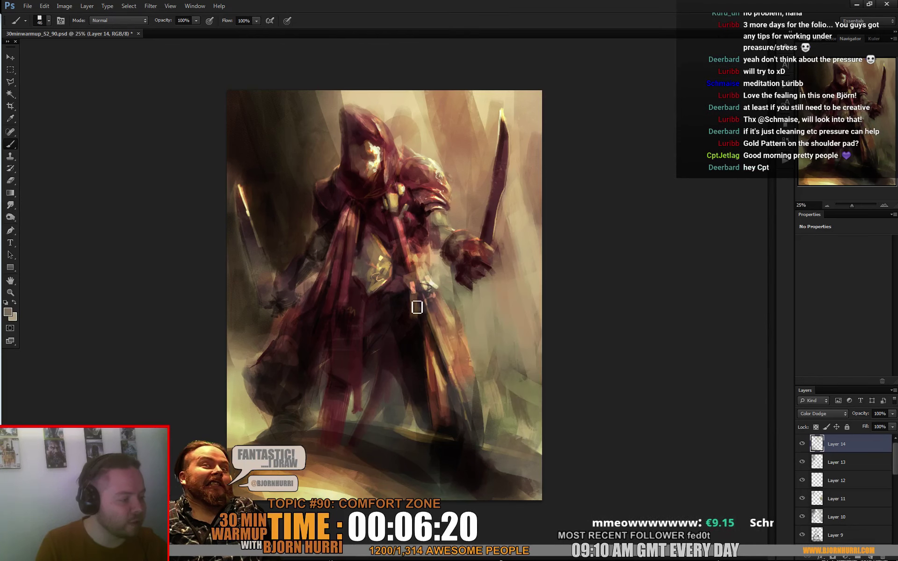
right_click(426, 299)
key("Return")
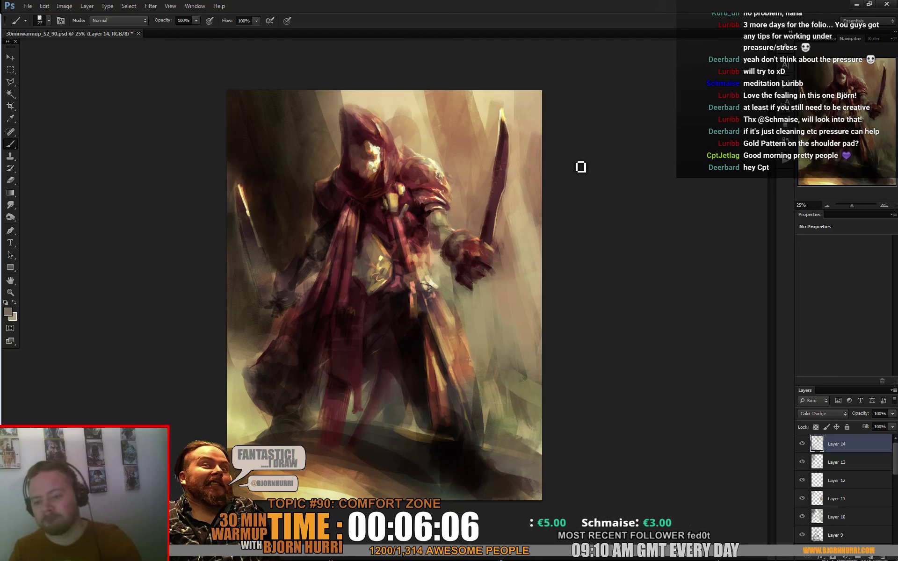
- Create a new normal layer and repaint the left sword's lower blade in a sampled dark tone with a 63 px brush
key("ctrl+shift+alt+n")
right_click(284, 244)
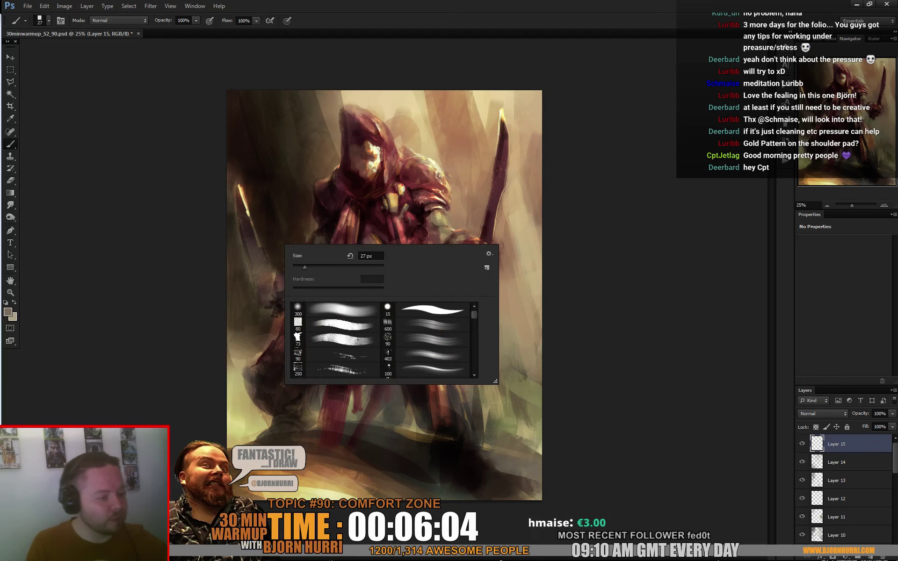
left_click(317, 266)
key("Return")
left_click(257, 262, "alt")
left_click_drag(259, 274, 255, 249)
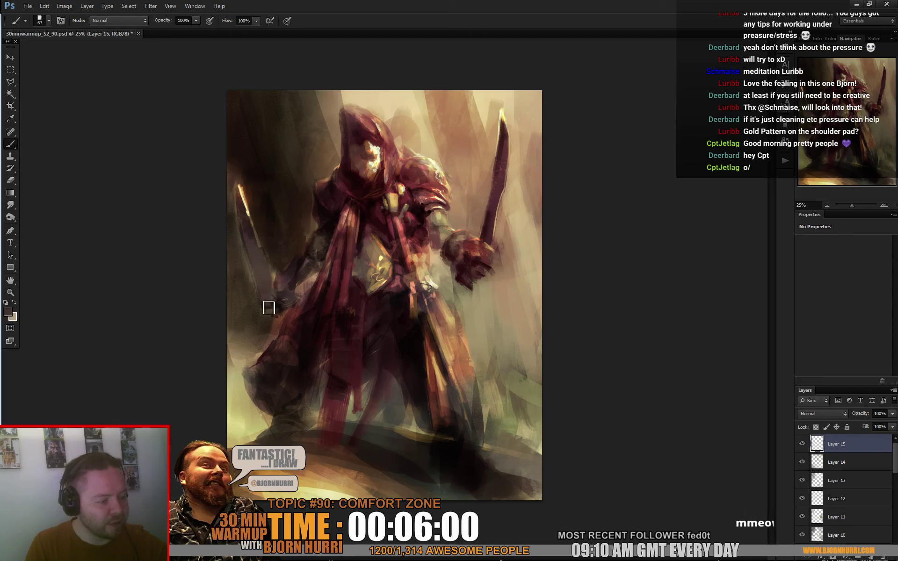
- Clean up the background around the left sword's lower blade and the hand holding it, using sampled dark tones at 63 px
left_click(240, 261, "alt")
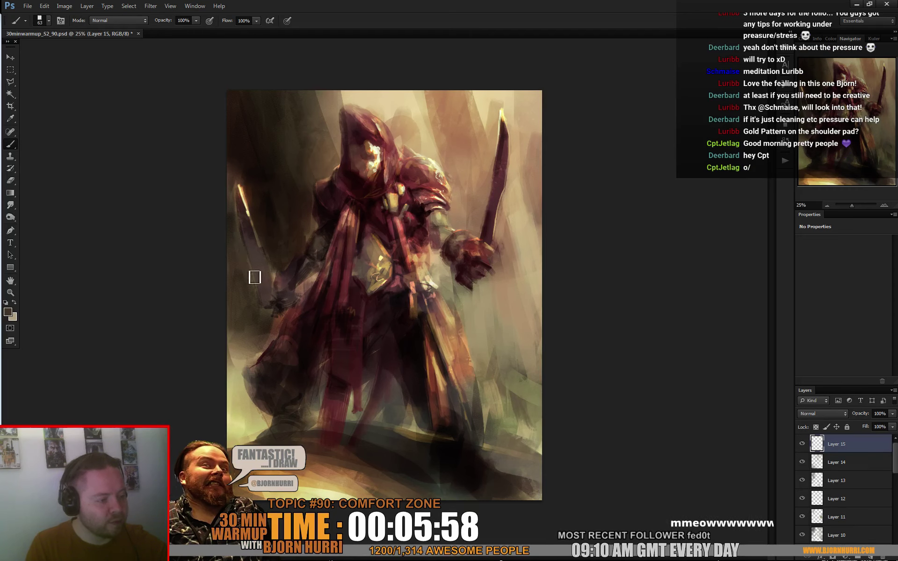
left_click(241, 265, "alt")
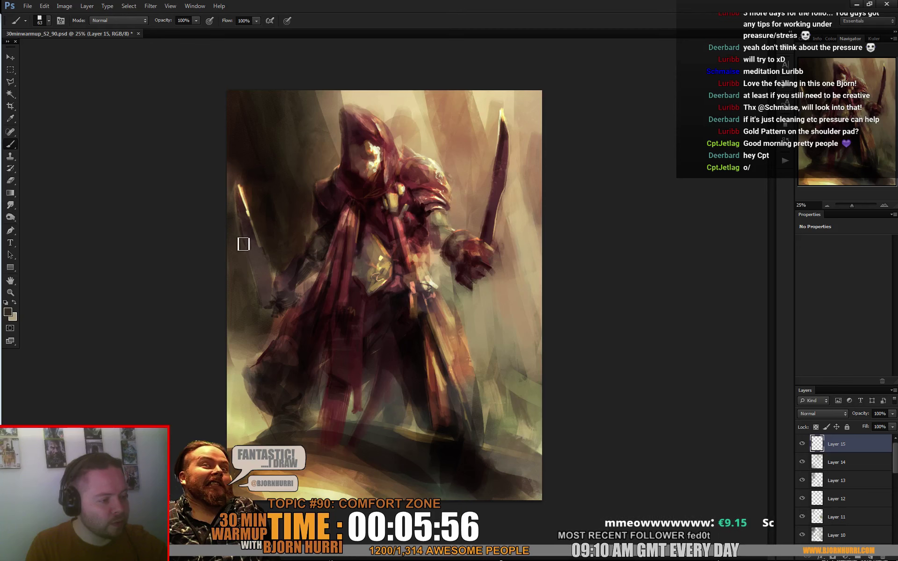
left_click(240, 262, "alt")
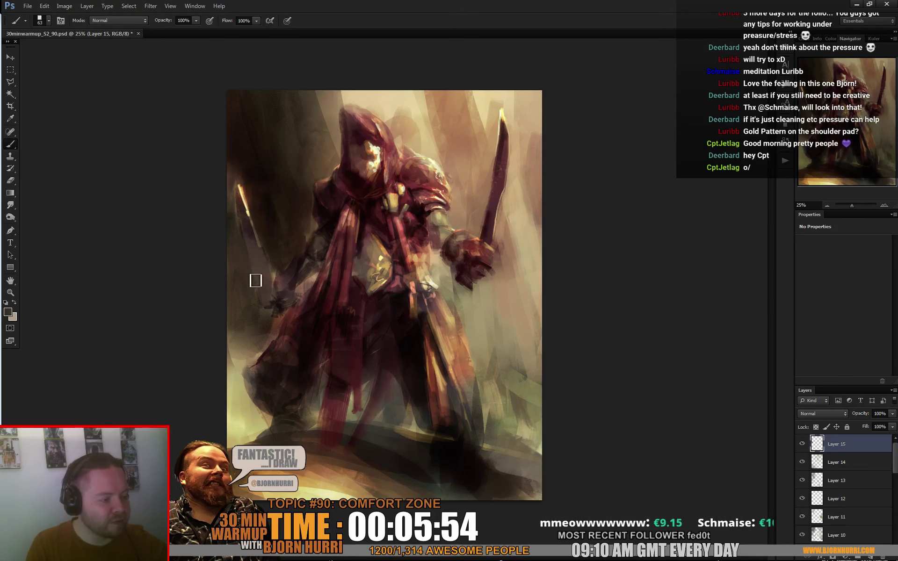
left_click(241, 275, "alt")
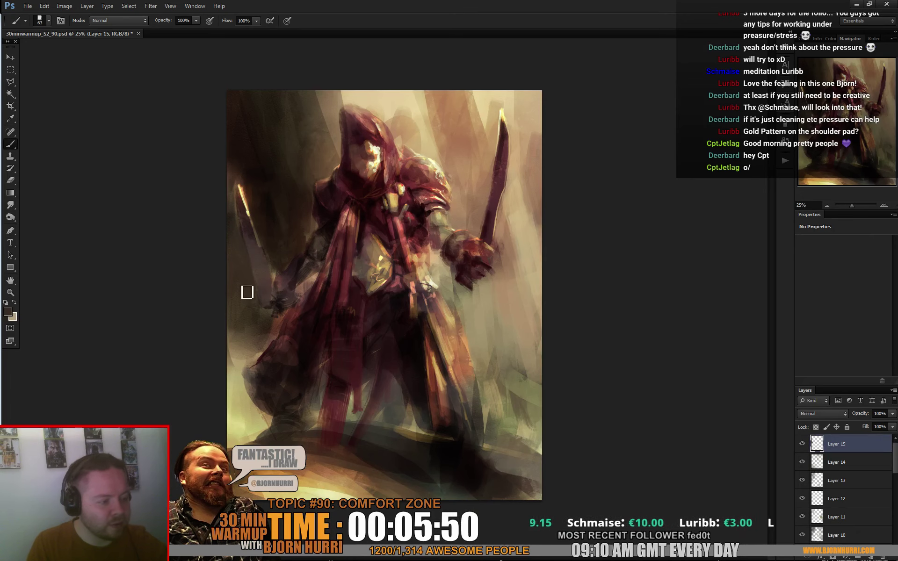
left_click(242, 308, "alt")
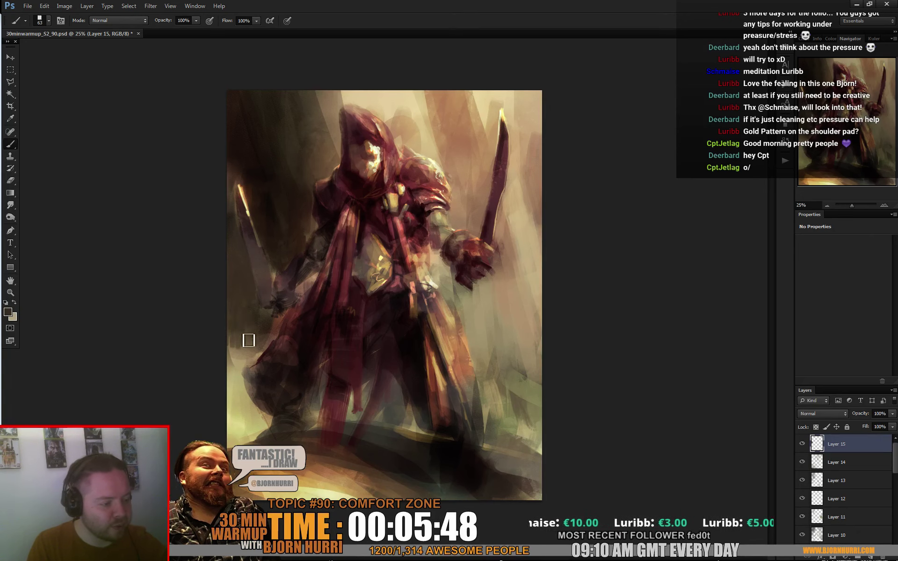
left_click(254, 304, "alt")
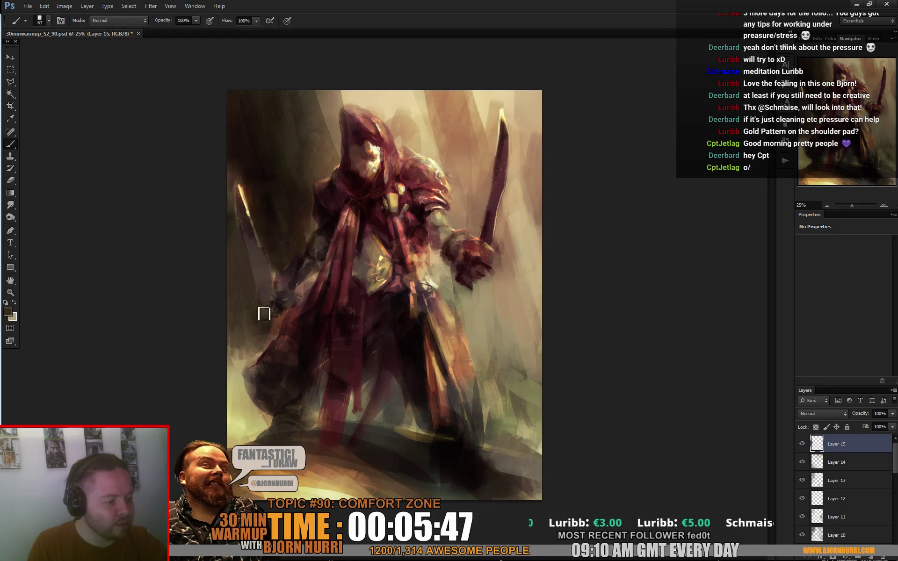
left_click(272, 262, "alt")
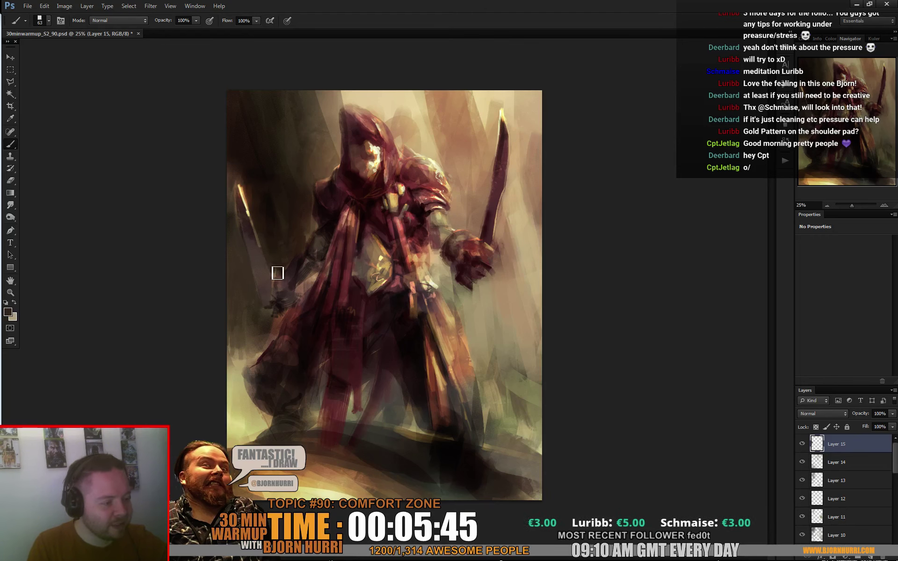
- Paint the dark background along the inner edge of the left sword with the brush at 35 and 85 px
right_click(308, 263)
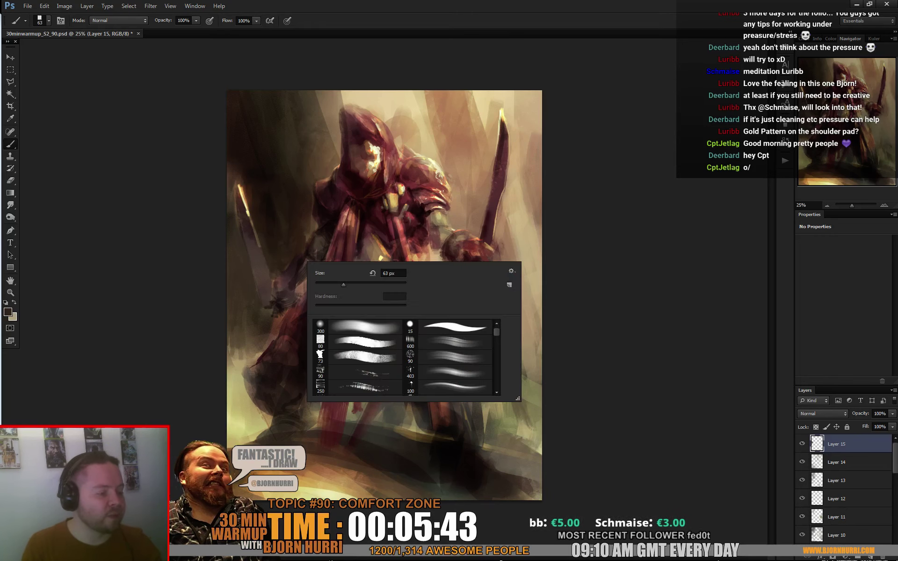
left_click_drag(343, 284, 333, 285)
left_click(268, 239, "alt")
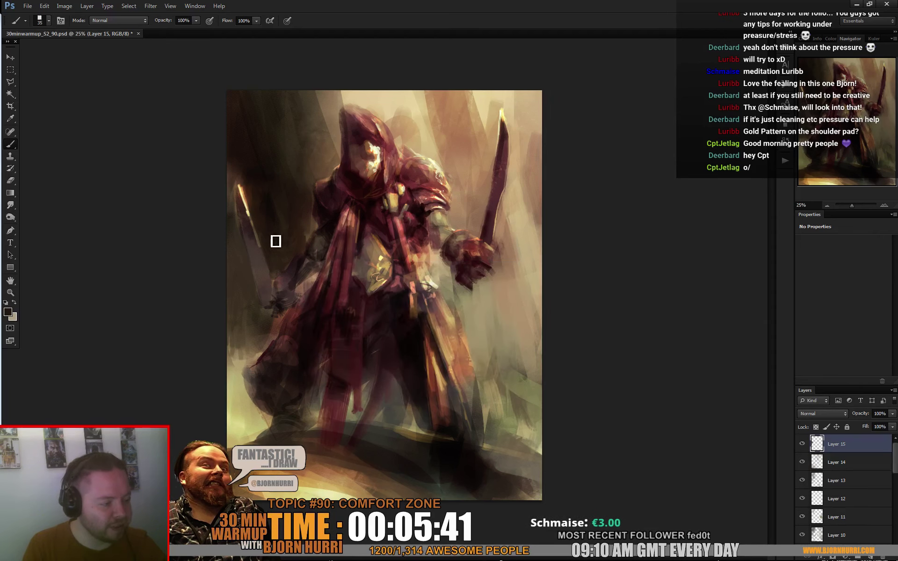
right_click(276, 241)
type("85")
key("Return")
- Refine the glowing tip of the left sword with red and orange tones sampled from it, using a 20 px brush
left_click(241, 191, "alt")
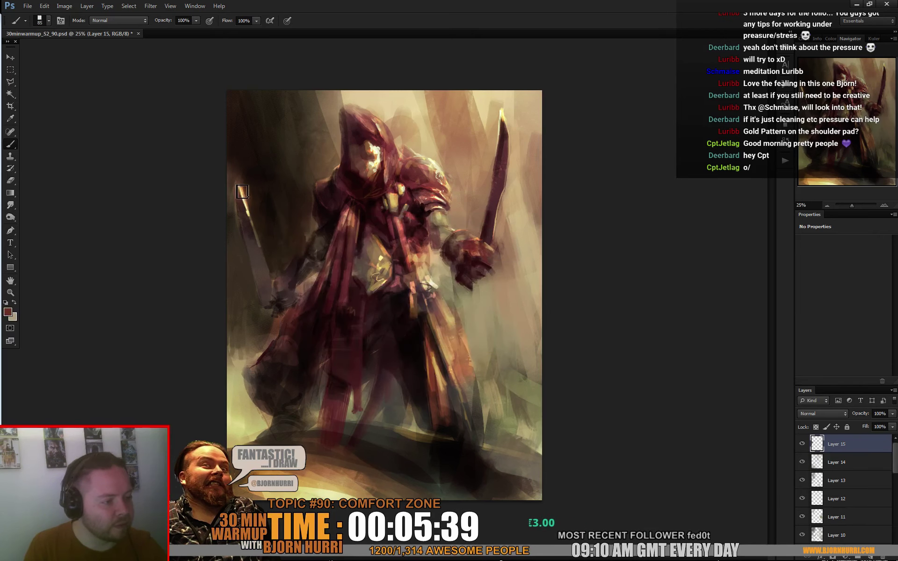
right_click(260, 200)
key("Return")
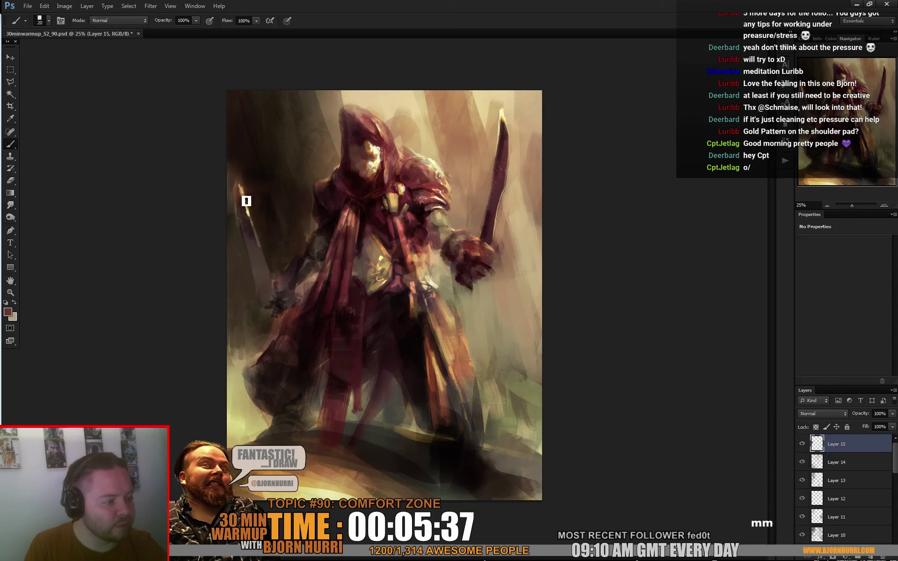
left_click(243, 190, "alt")
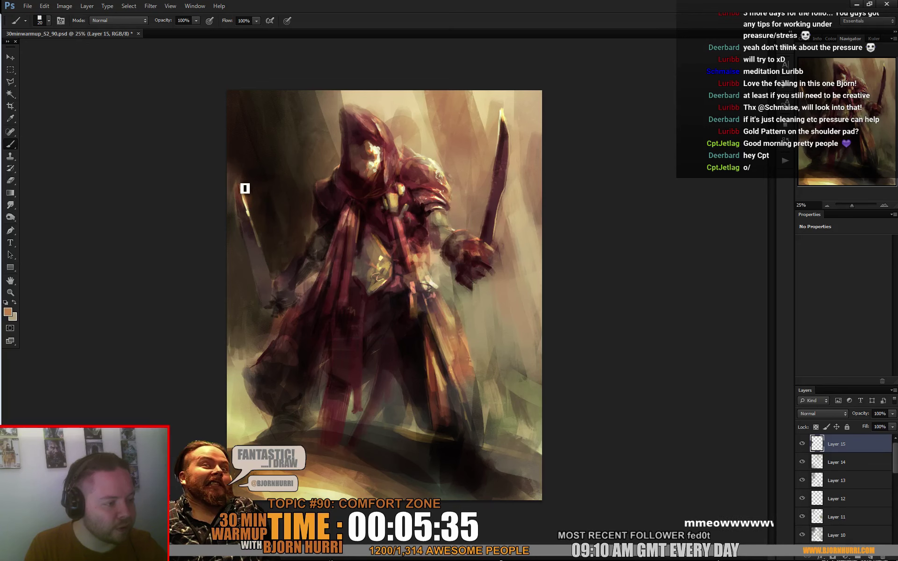
left_click(240, 184, "alt")
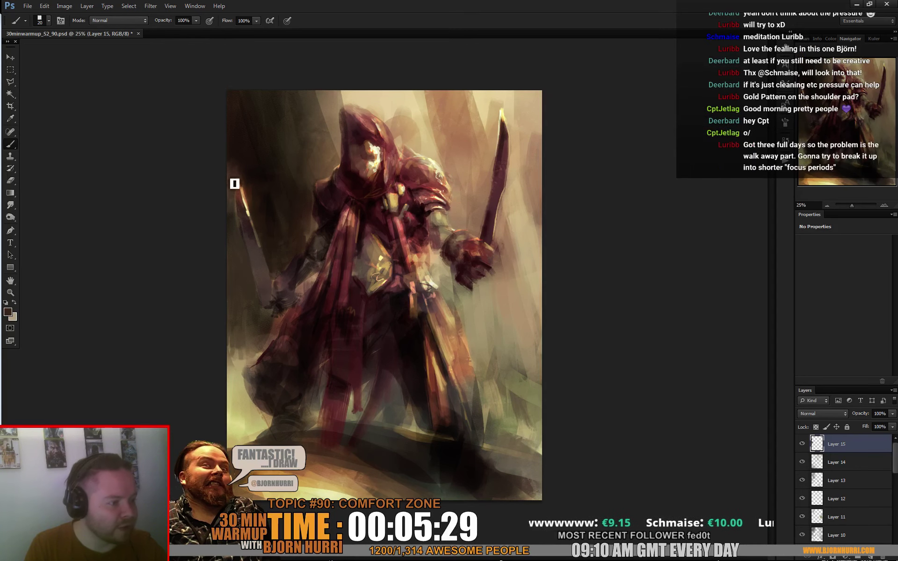
- Blend the dark background above and outside the left sword's tip with sampled tones and a 110 px brush
left_click(247, 136, "alt")
right_click(246, 137)
left_click(290, 178)
left_click(236, 145)
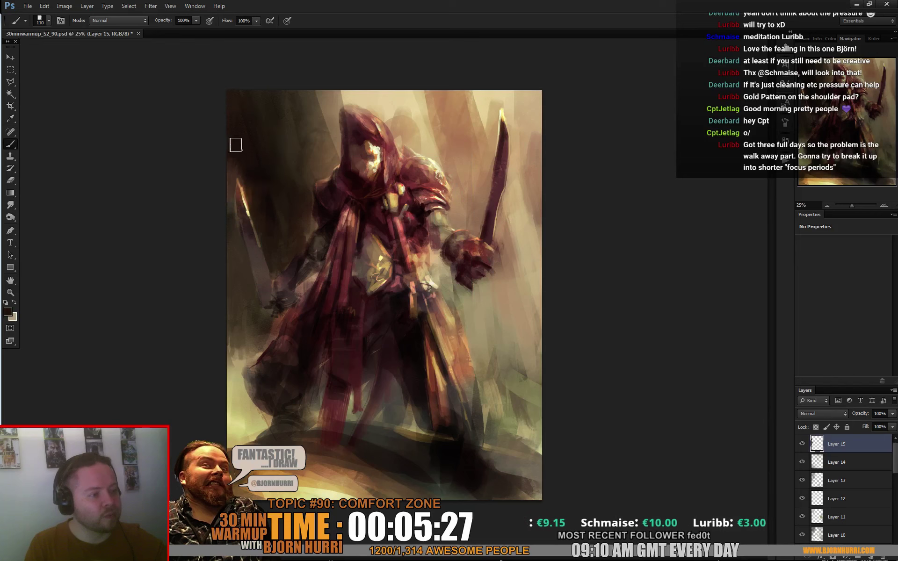
left_click(234, 191, "alt")
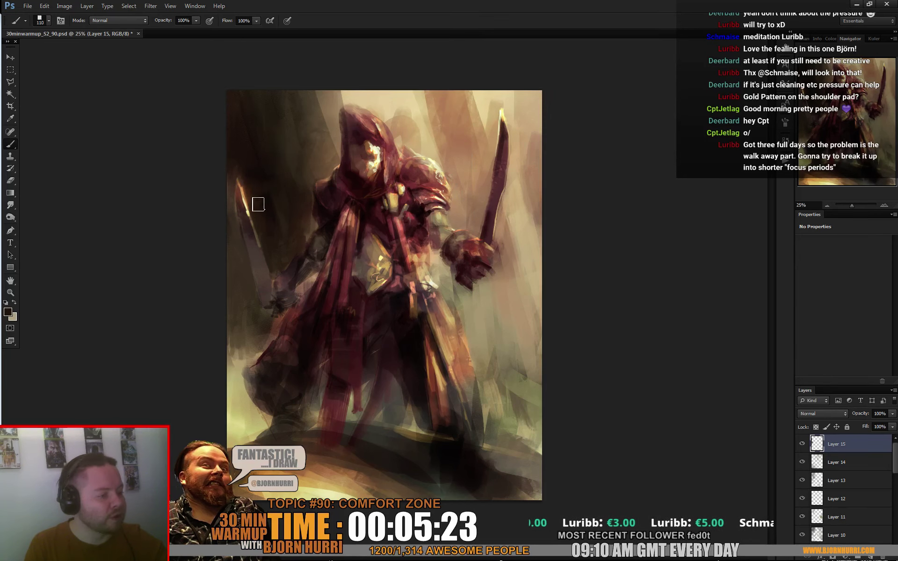
- Smooth the dark background between the left sword and the warrior's shoulder, enlarging the brush to 108 px
left_click(264, 230, "alt")
right_click(272, 236)
left_click(301, 257)
left_click(267, 212)
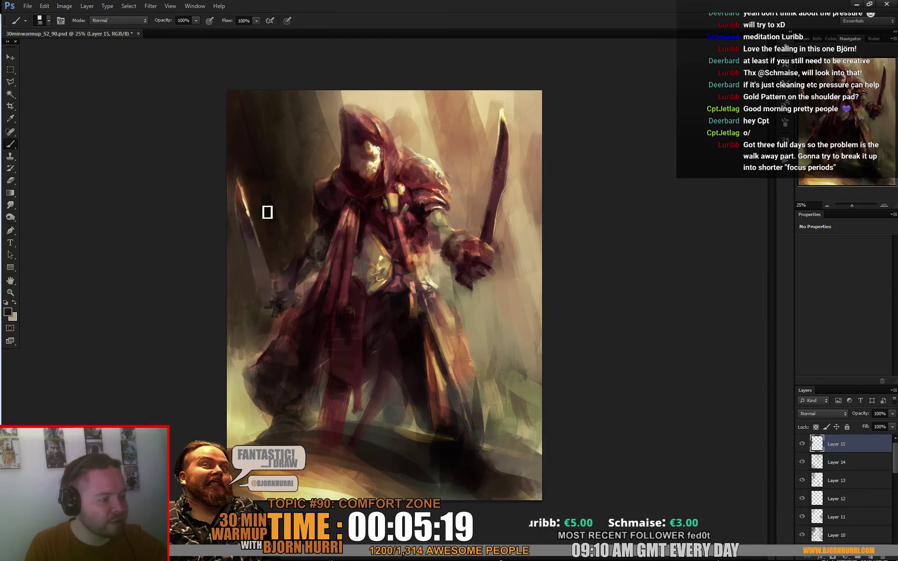
right_click(285, 208)
type("108")
key("Return")
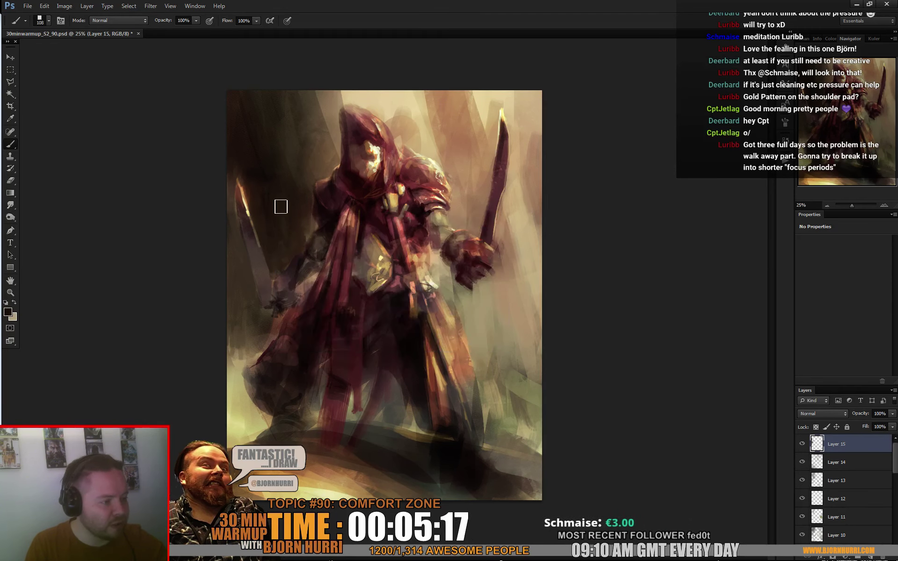
- Refine the warrior's rear arm and shoulder with tones sampled from the chest and background, using a 52 px brush
right_click(402, 246)
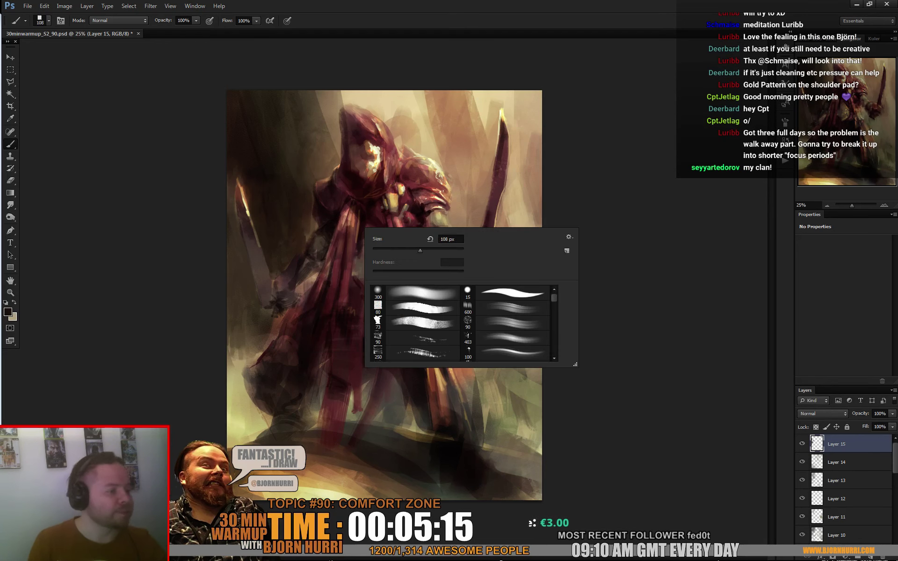
type("52")
key("Return")
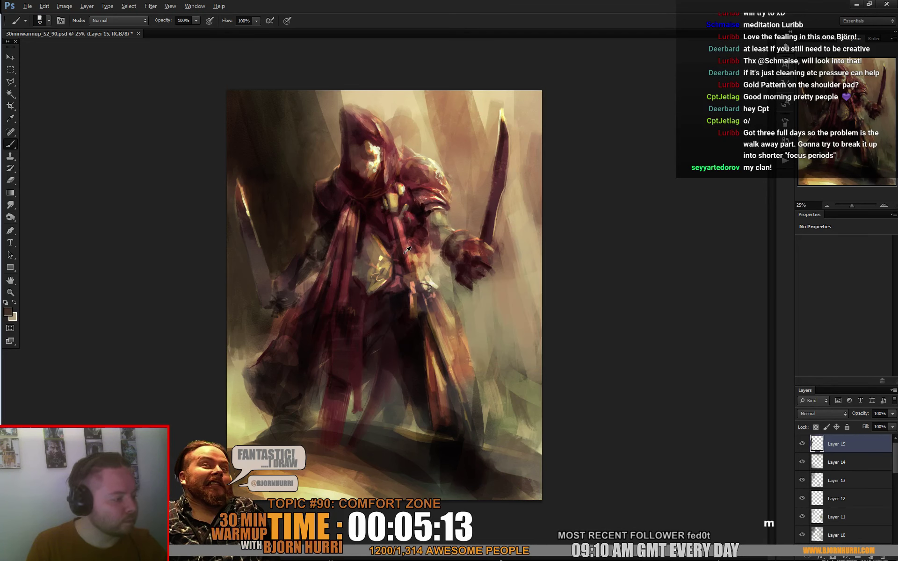
left_click(372, 257, "alt")
left_click(363, 253, "alt")
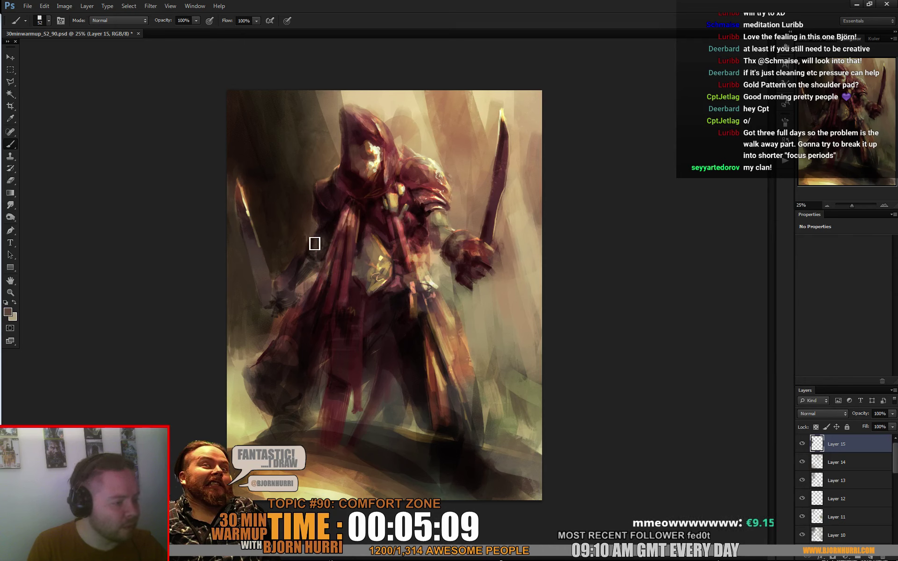
left_click(318, 196, "alt")
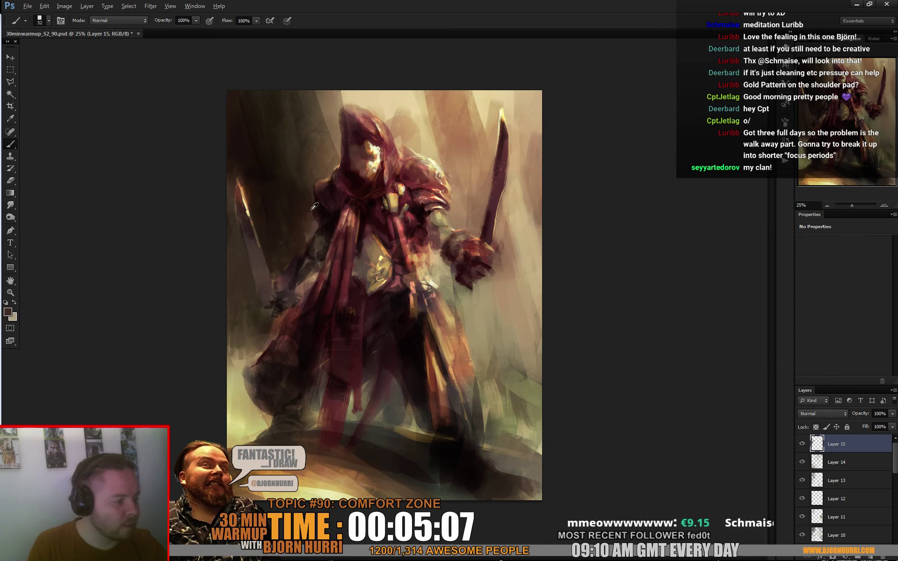
left_click(313, 213, "alt")
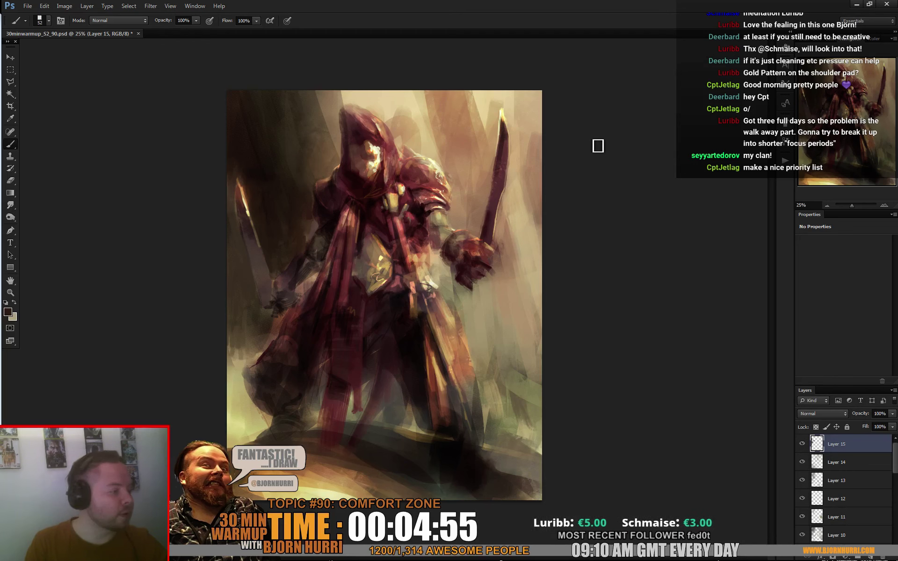
- Paint an ornamental pattern on the armoured shoulder pad with orange sampled from the coat and a 23 px brush
right_click(457, 180)
left_click(476, 203)
left_click(448, 146, "alt")
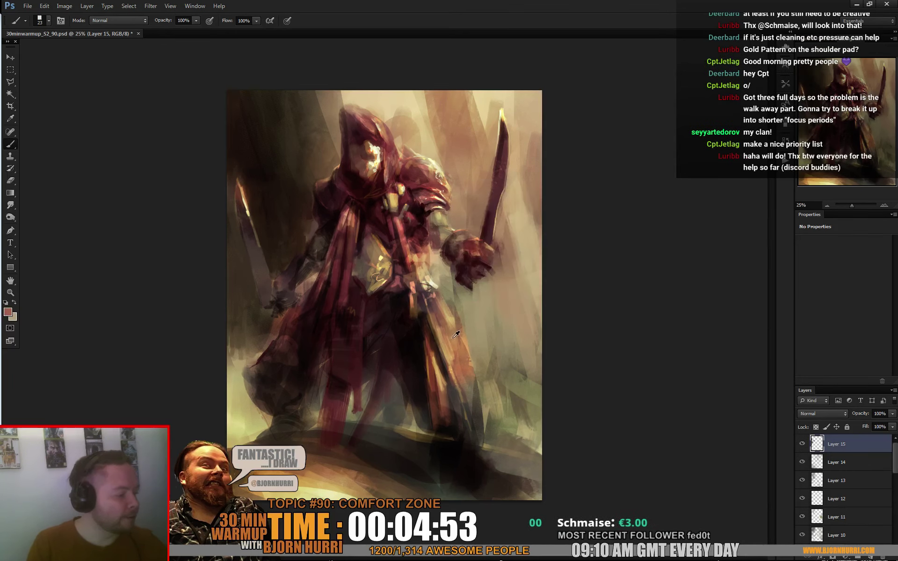
left_click(459, 354, "alt")
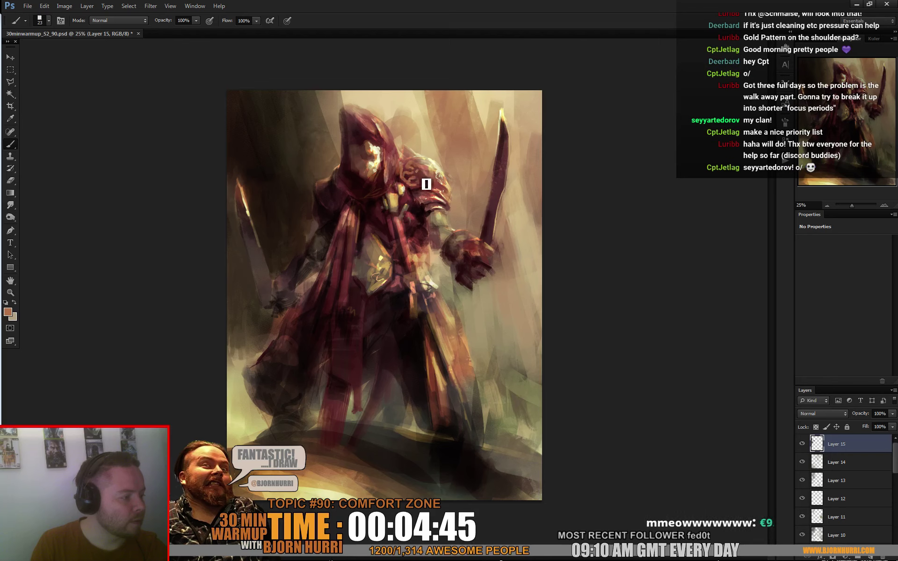
- Add pale yellow highlights to the shoulder pad's pattern and rim with the brush at 21 and 10 px
right_click(437, 169)
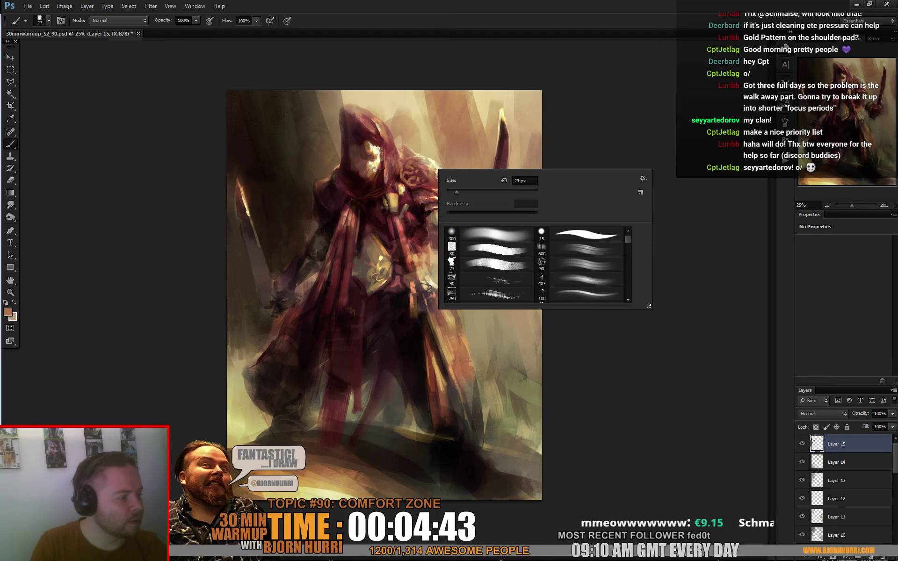
double_click(452, 262)
left_click(431, 167, "alt")
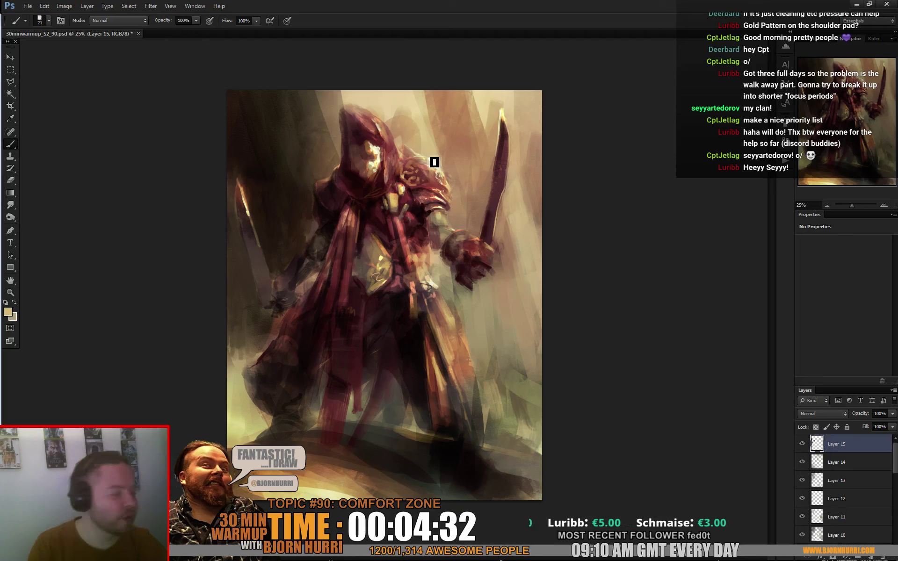
left_click(424, 158, "alt")
right_click(434, 157)
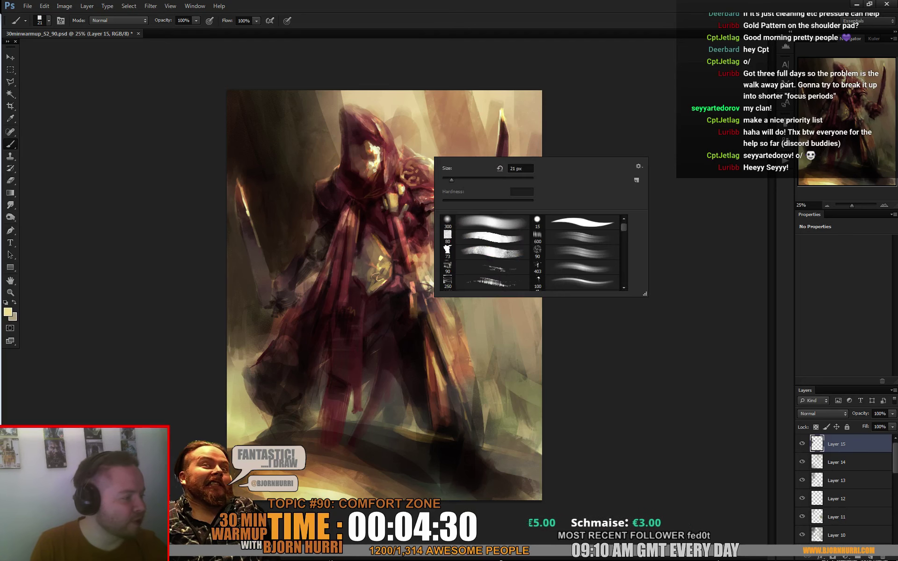
type("10")
key("Return")
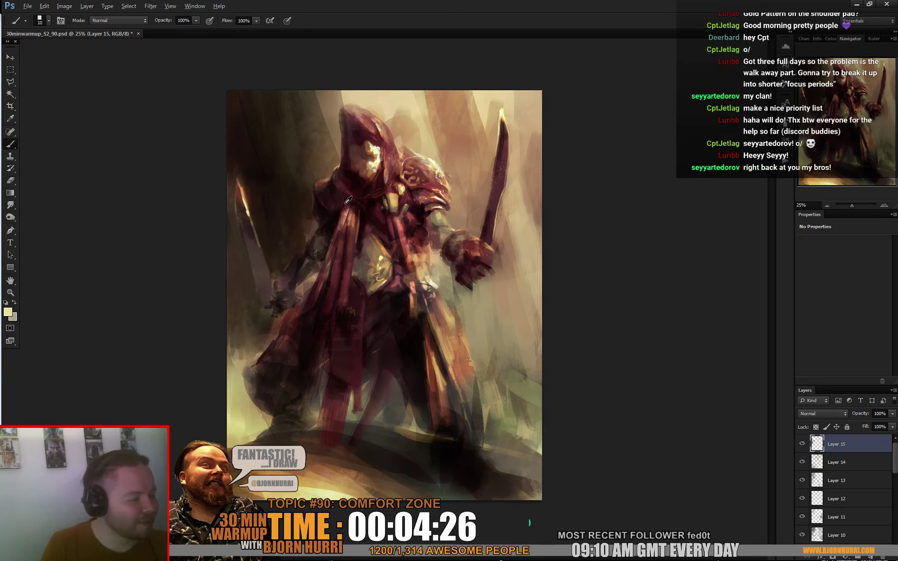
- Touch up the shoulder pad's upper edge with a muted tone sampled near the opposite shoulder, using a 16 px brush
left_click(330, 205, "alt")
right_click(431, 150)
type("16")
key("Return")
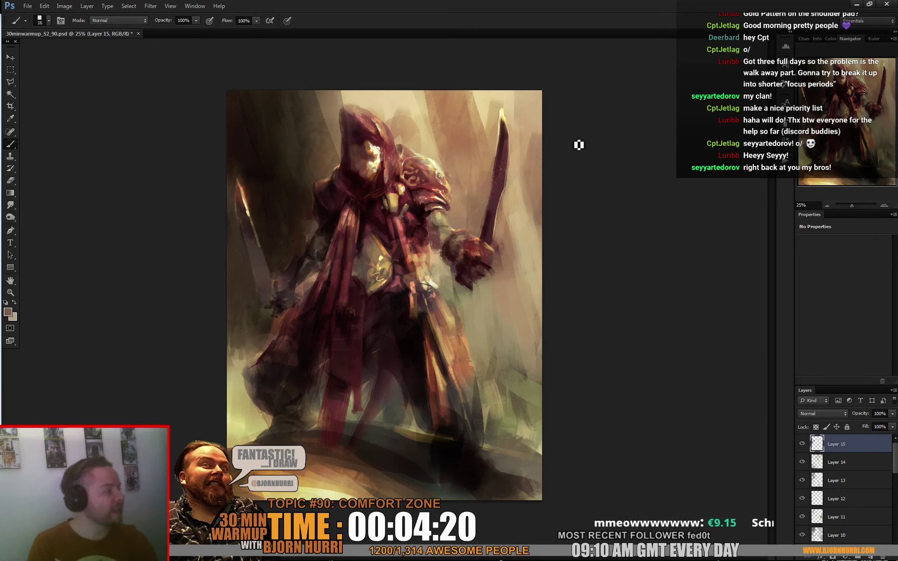
- Paint the upper arm below the shoulder pad in grey #736d68 with a 34 px brush, and save the file
right_click(472, 274)
key("Return")
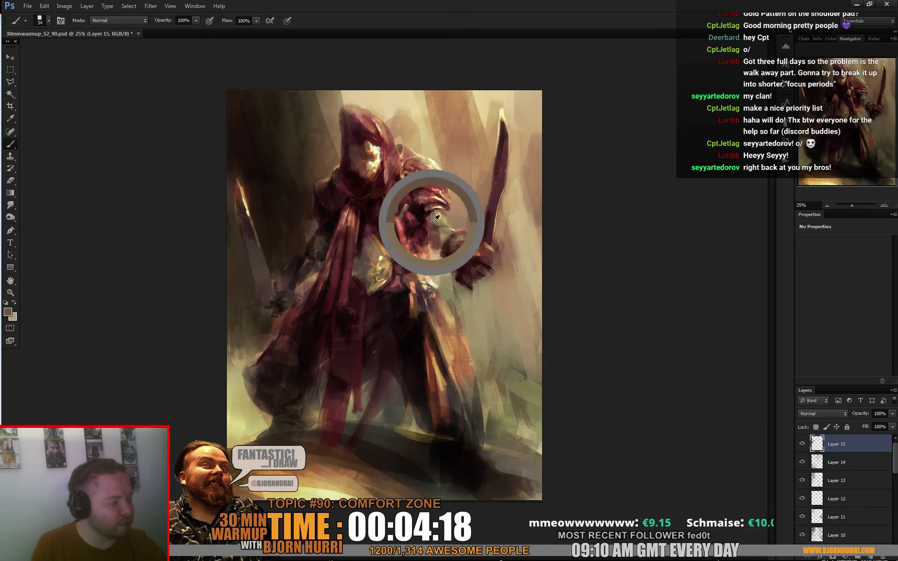
key("i")
left_click(7, 312)
left_click(23, 338)
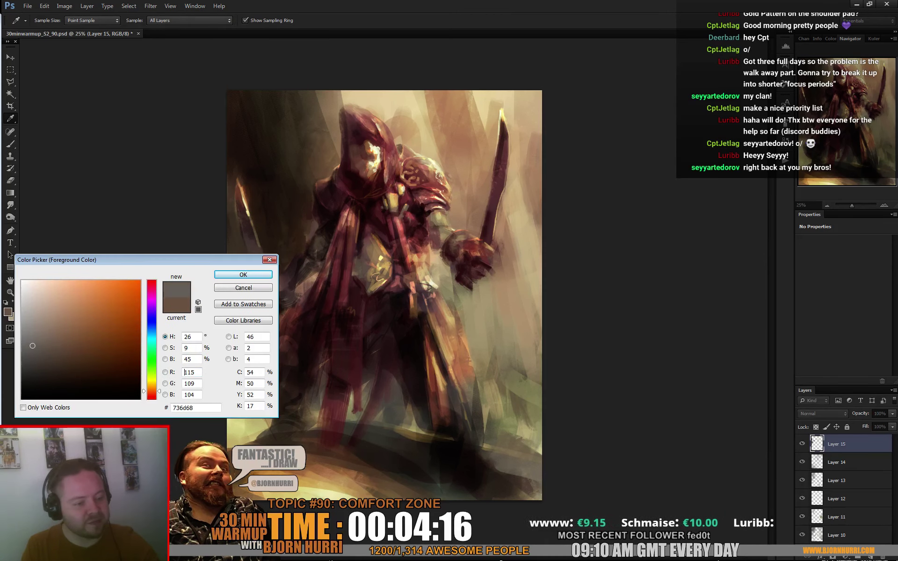
key("Return")
key("b")
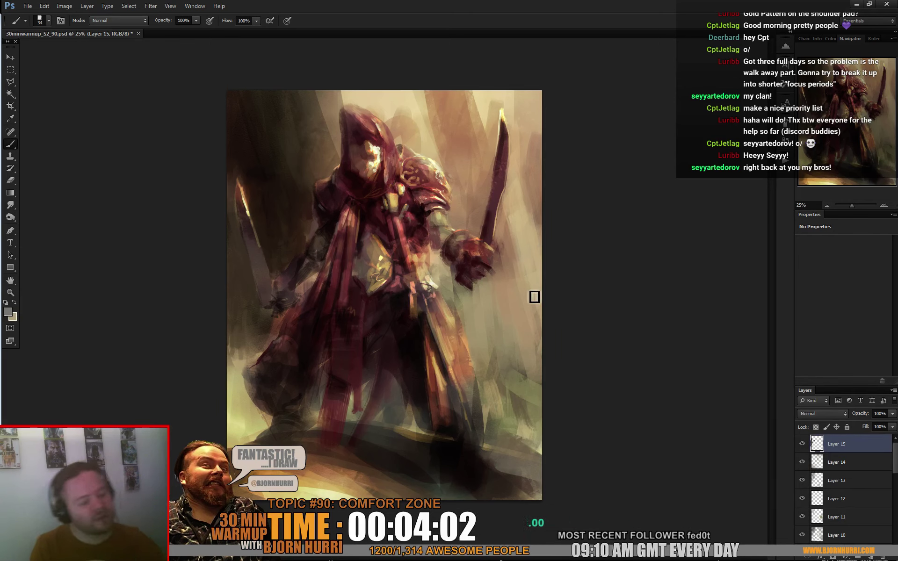
key("ctrl+s")
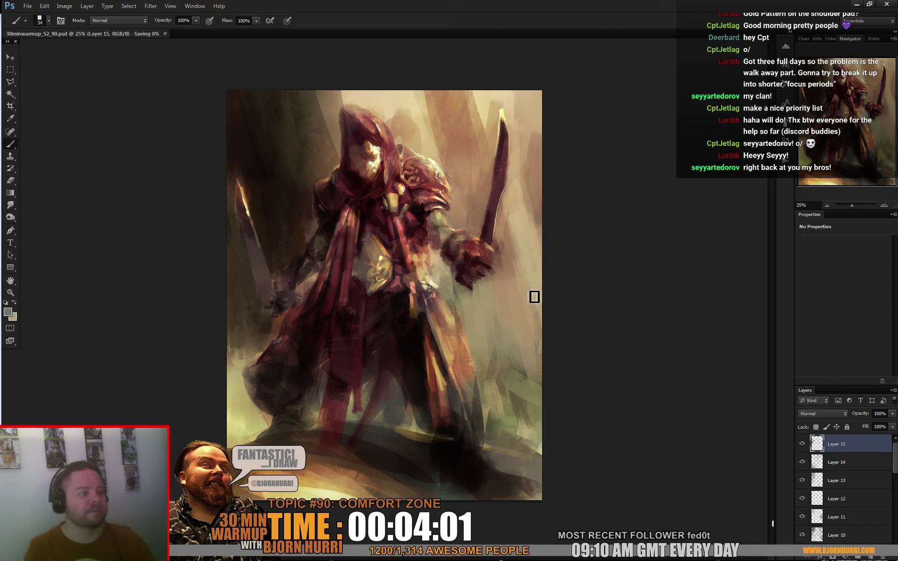
- Touch up the hood and face shadows with dark tones sampled from the hood, using a 25 px brush
right_click(433, 224)
left_click(452, 238)
left_click(363, 212, "alt")
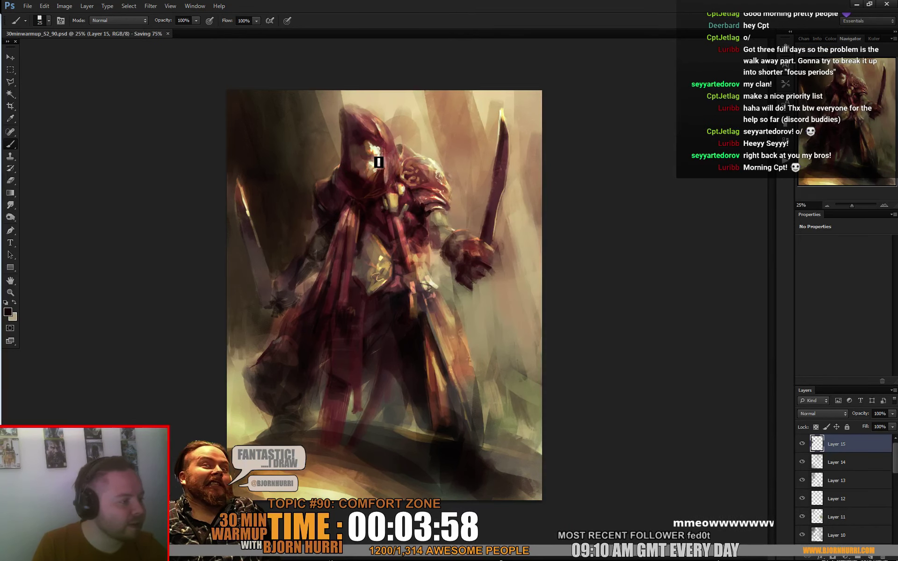
left_click(355, 153, "alt")
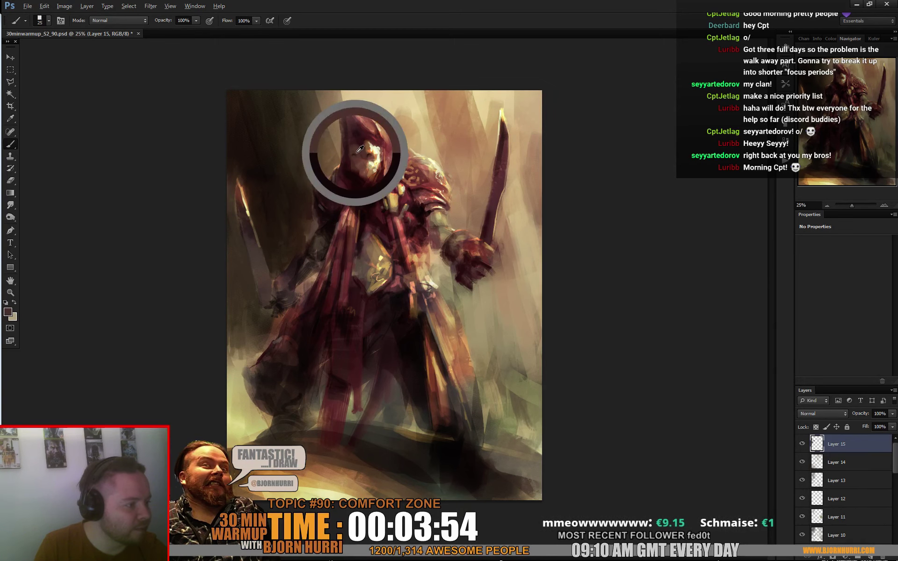
left_click(347, 161, "alt")
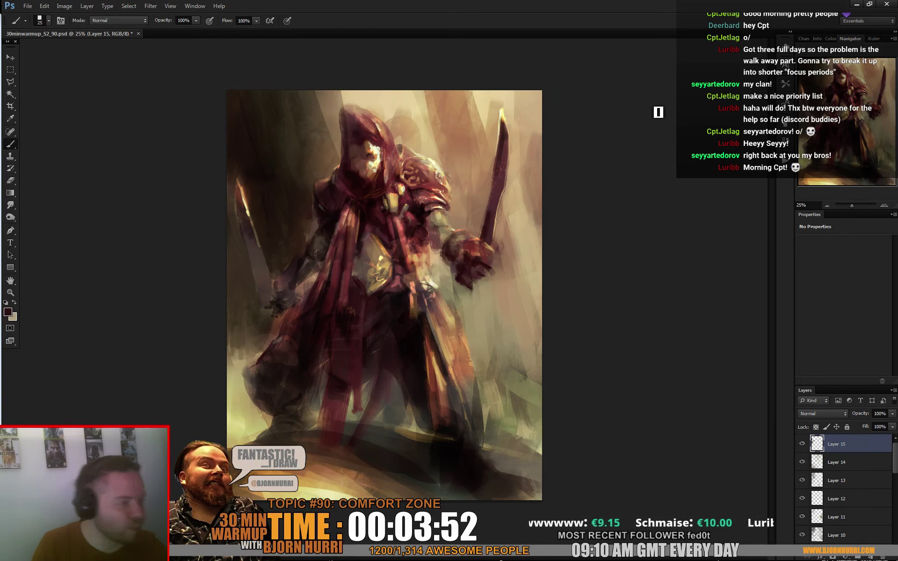
- Flip the canvas horizontally and paste a merged copy of the whole painting as a new layer
left_click(64, 6)
left_click(166, 102)
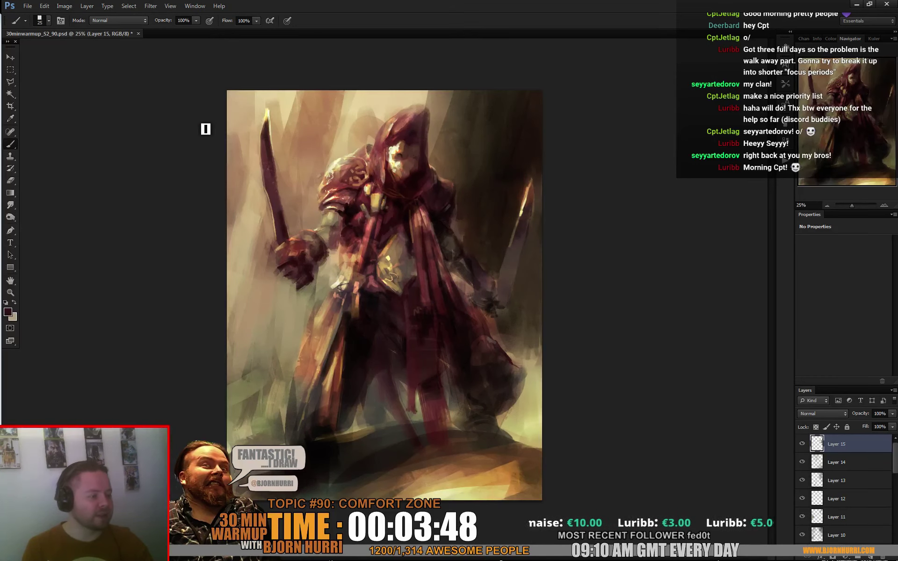
key("ctrl+a")
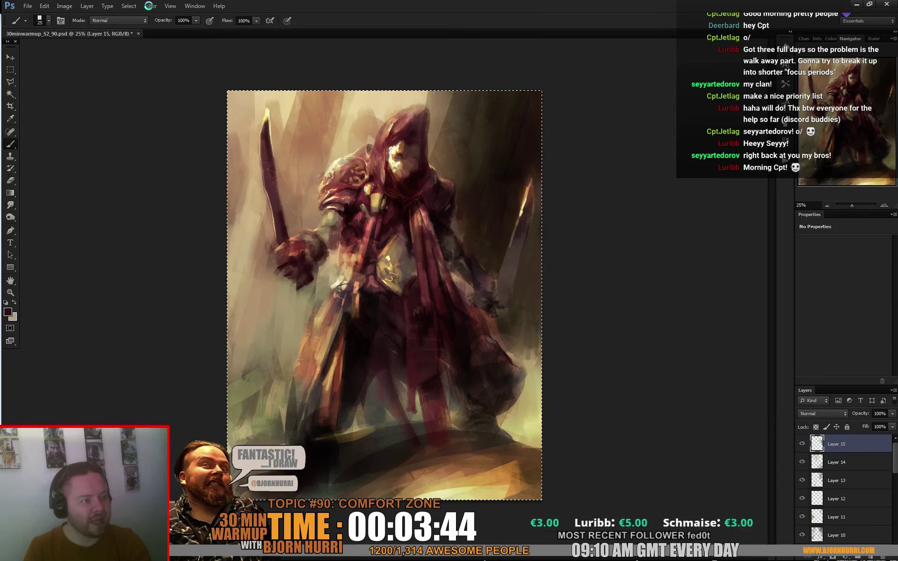
key("ctrl+v")
- Liquify the merged layer to bend the raised sword's blade outward and reshape the sword arm and shoulder pad
left_click(150, 6)
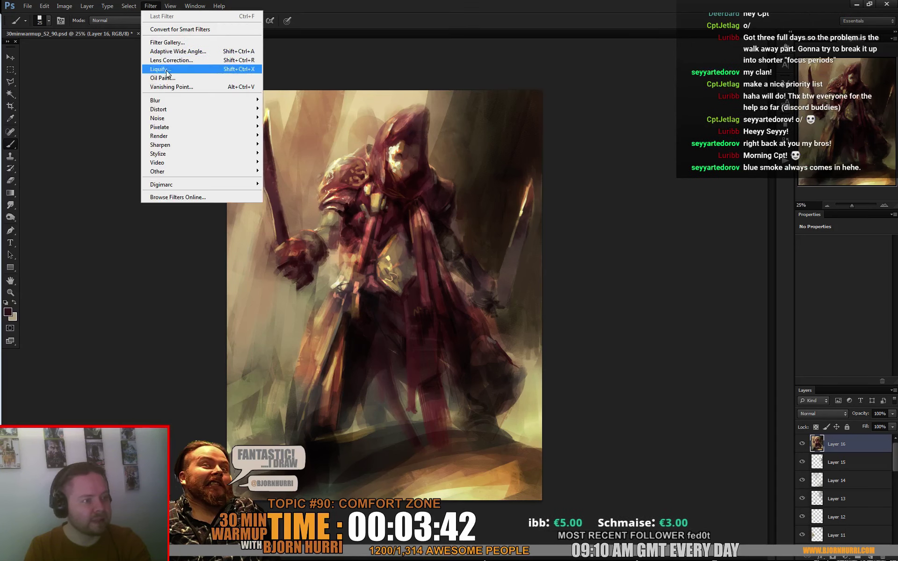
left_click(169, 71)
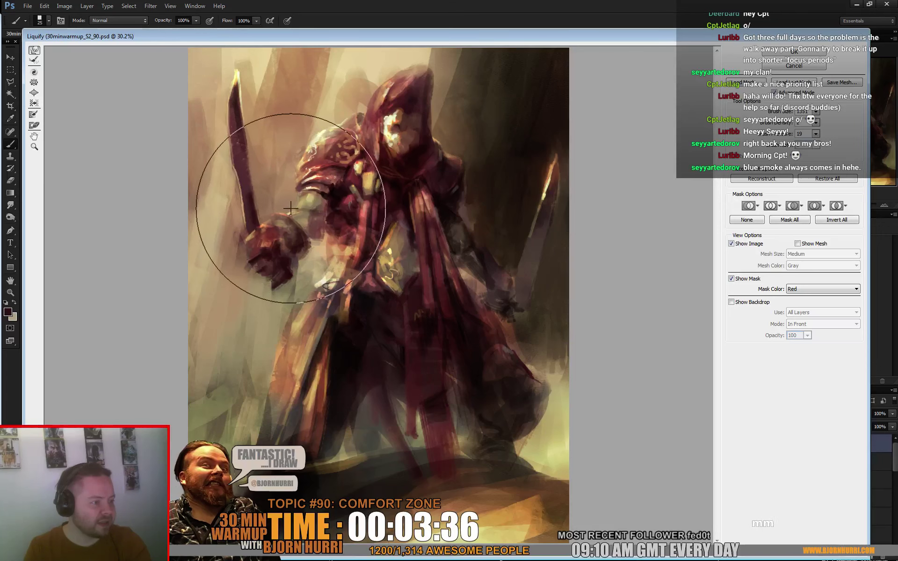
mouse_move(264, 209)
left_mouse_down()
mouse_move(223, 61)
mouse_move(214, 94)
mouse_move(249, 112)
mouse_move(242, 143)
mouse_move(218, 157)
mouse_move(232, 104)
mouse_move(211, 84)
mouse_move(228, 68)
mouse_move(180, 67)
mouse_move(230, 67)
mouse_move(258, 181)
left_mouse_up()
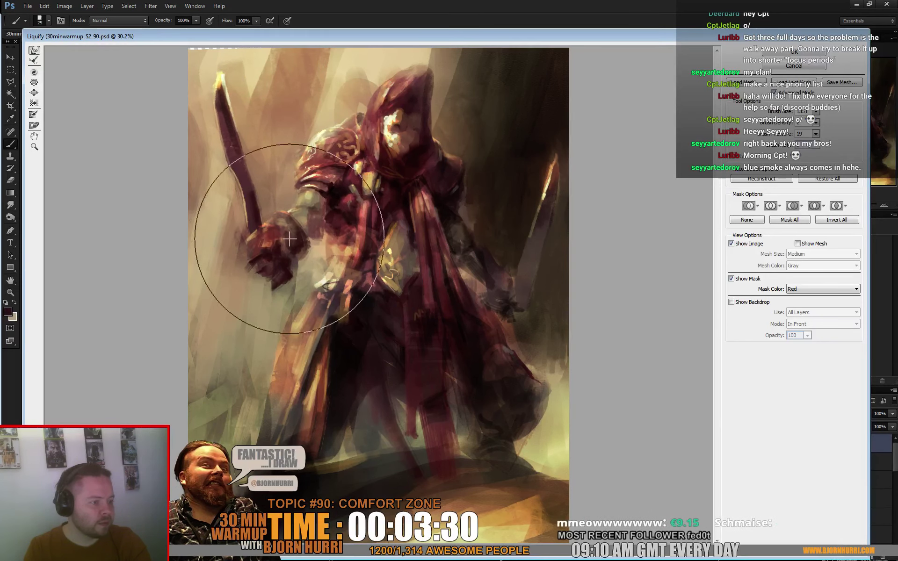
left_click_drag(291, 240, 290, 282)
mouse_move(233, 282)
left_mouse_down()
mouse_move(236, 240)
mouse_move(260, 225)
mouse_move(276, 164)
left_mouse_up()
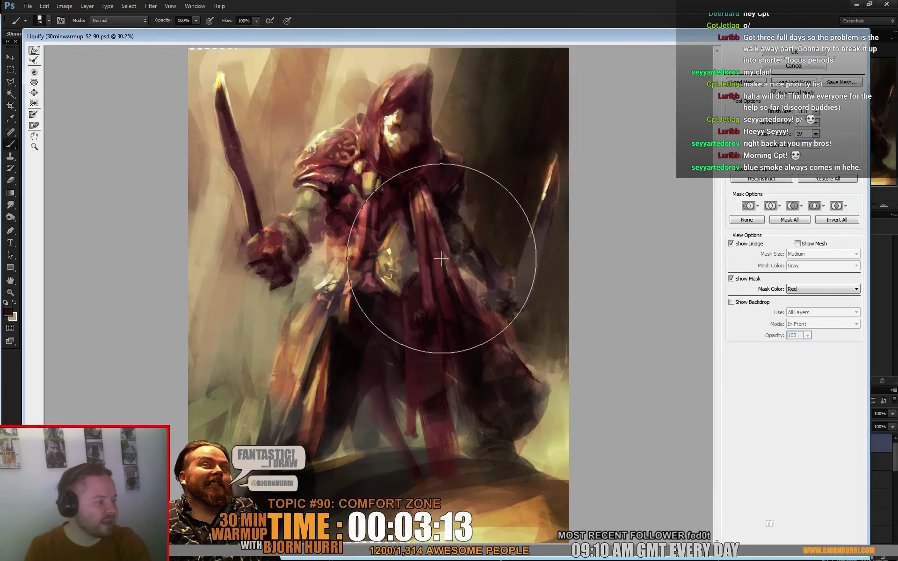
left_click(794, 51)
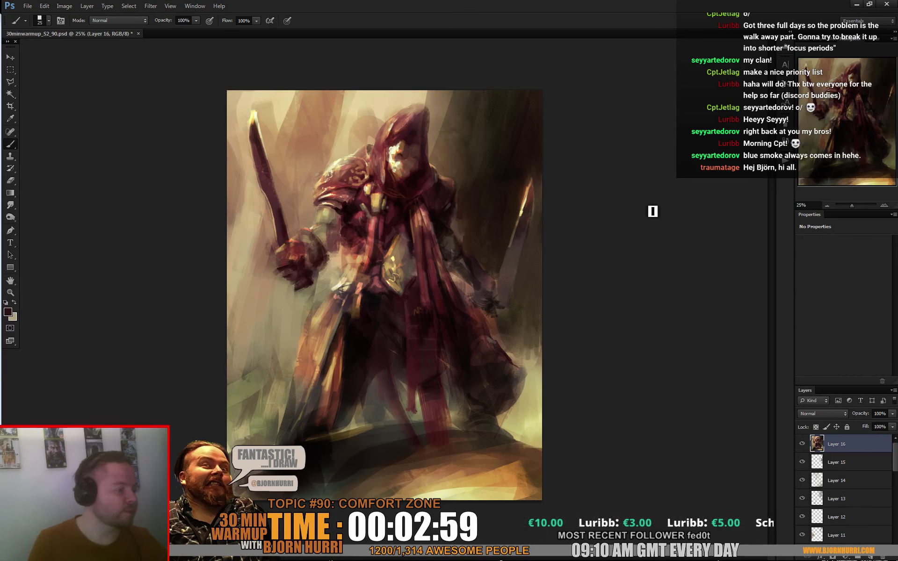
- Refine the ornamented shoulder pad with sampled orange, pale yellow and dark red tones, enlarging the brush to 33 and 75 px
left_click(325, 177, "alt")
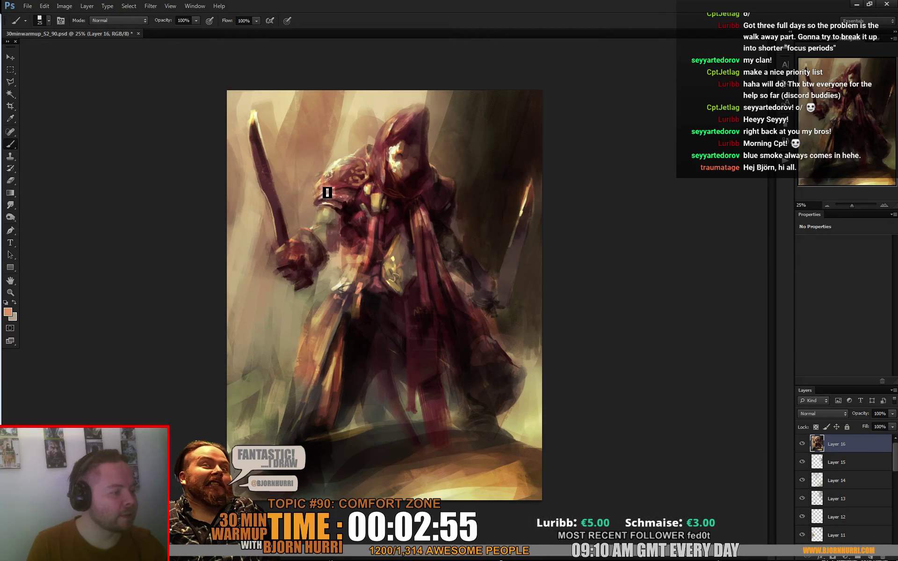
left_click(327, 190, "alt")
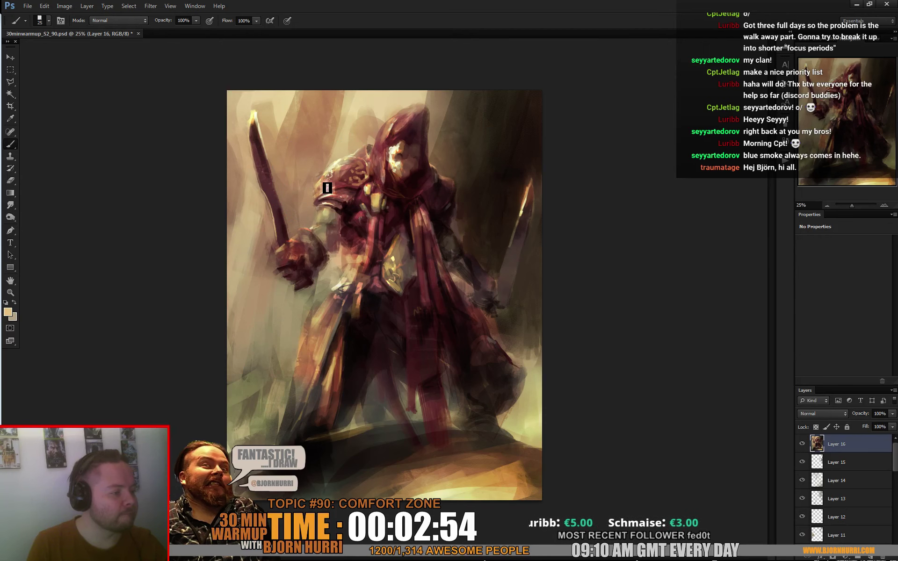
right_click(403, 162)
left_click(357, 179)
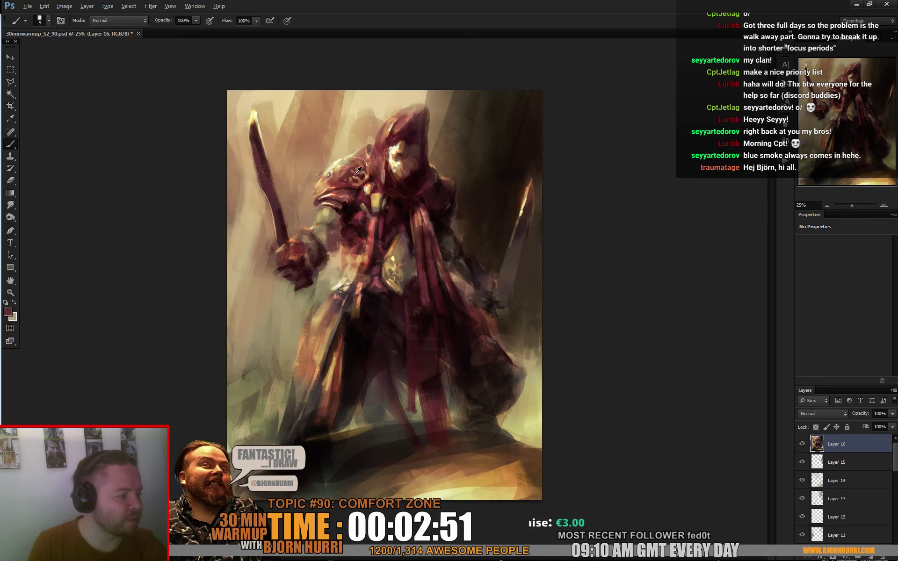
right_click(440, 189)
left_click(464, 212)
right_click(409, 241)
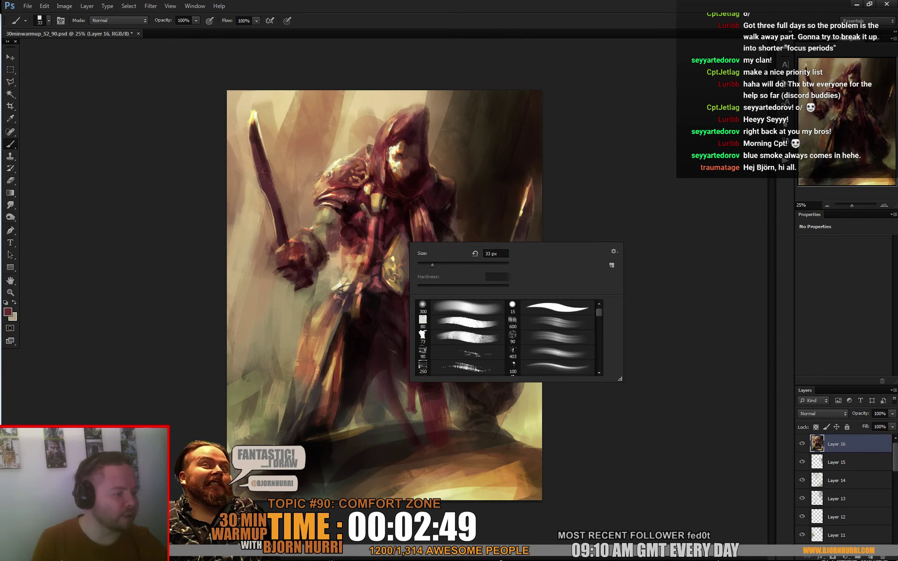
left_click(448, 265)
- Add small gold details beside the ornate waist plate with a sampled pale gold and a 13 px brush
left_click(407, 239, "alt")
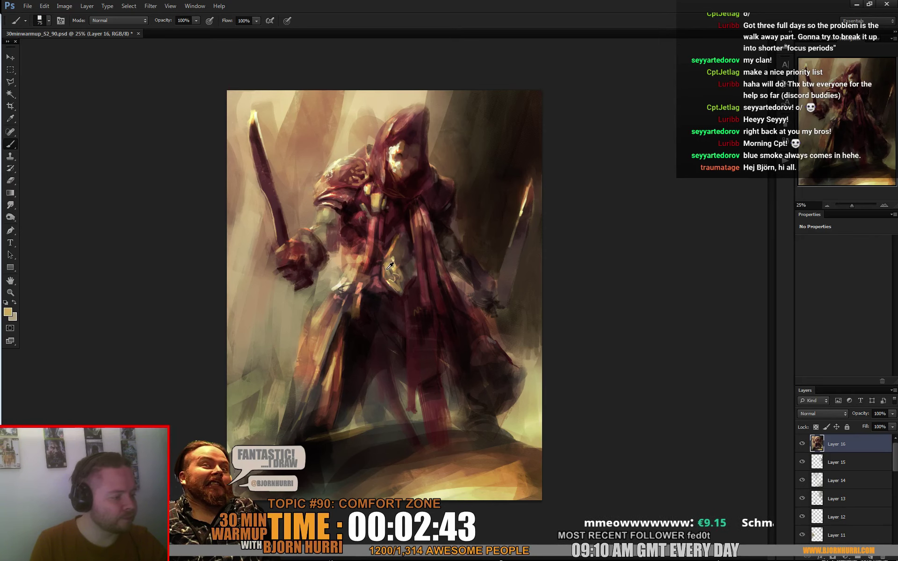
right_click(406, 241)
type("13")
key("Return")
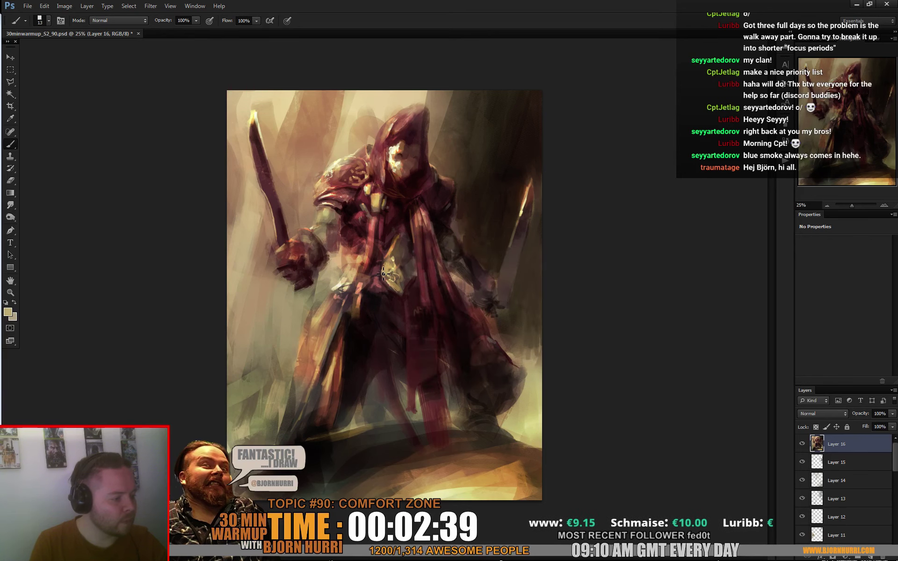
- Paint the vertical strap down the warrior's chest in red and pink tones with the brush at 23, 44 and 35 px
right_click(387, 244)
type("23")
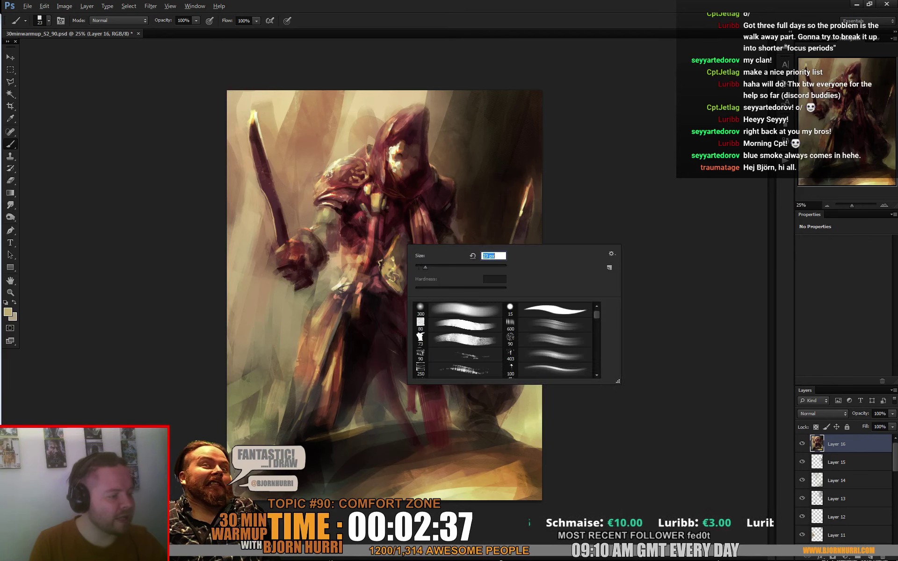
key("Return")
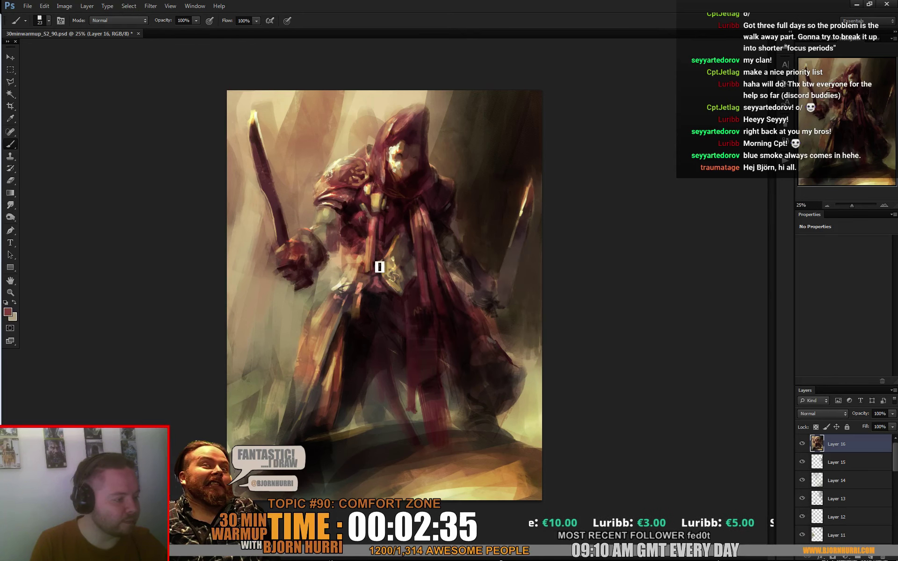
right_click(393, 227)
type("44")
key("Return")
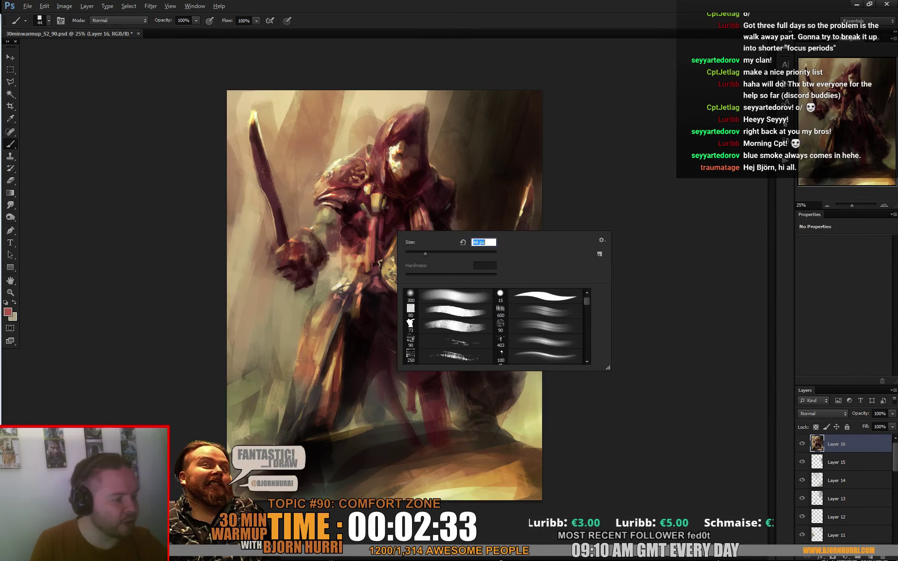
right_click(412, 229)
type("23")
key("Return")
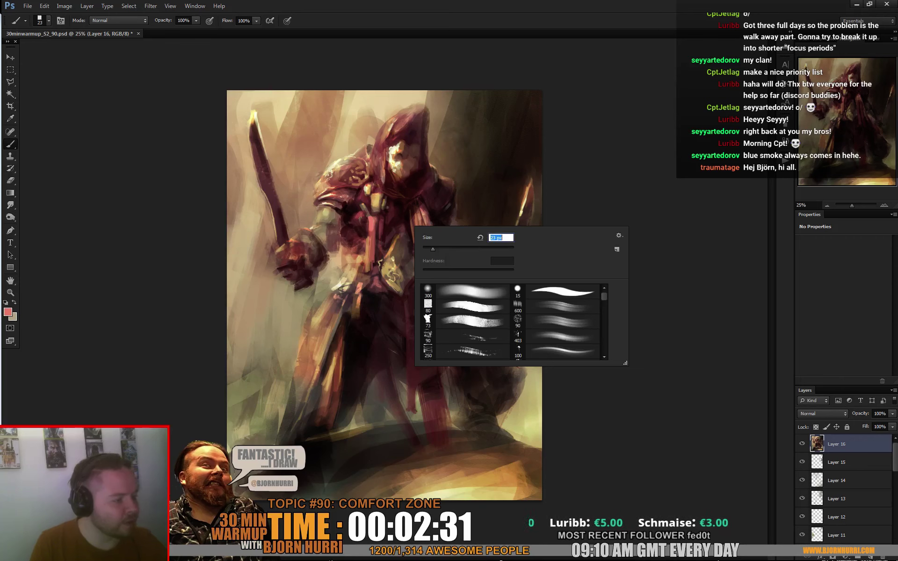
right_click(392, 279)
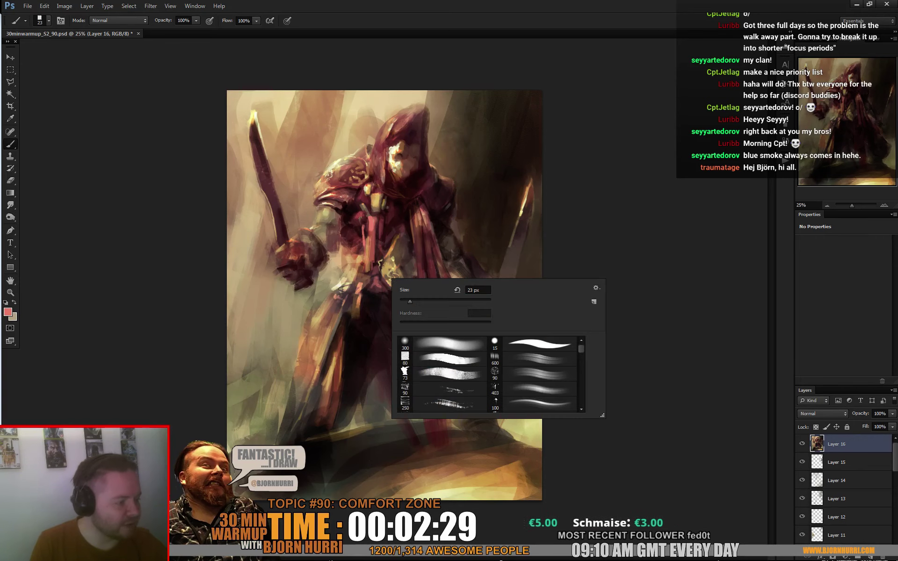
key("Return")
left_click(386, 231, "alt")
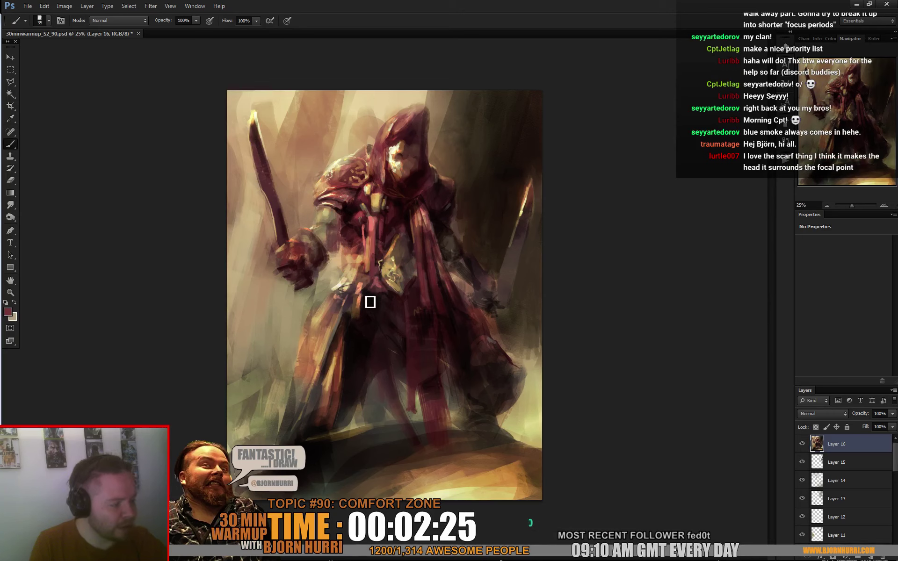
- Paint pale tags hanging from the belt with a 35 px brush, and muted brown strips below them at 64 px
left_click(333, 282, "alt")
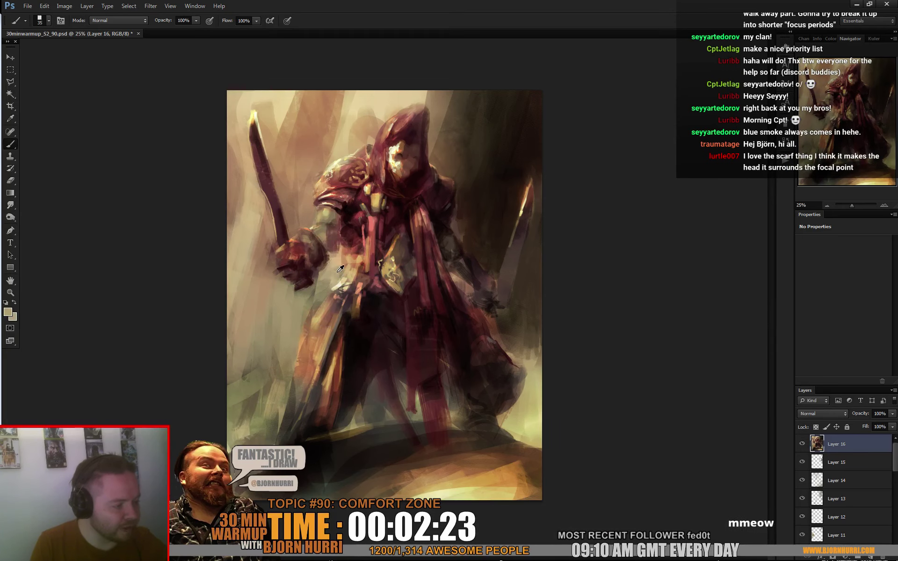
left_click(331, 283, "alt")
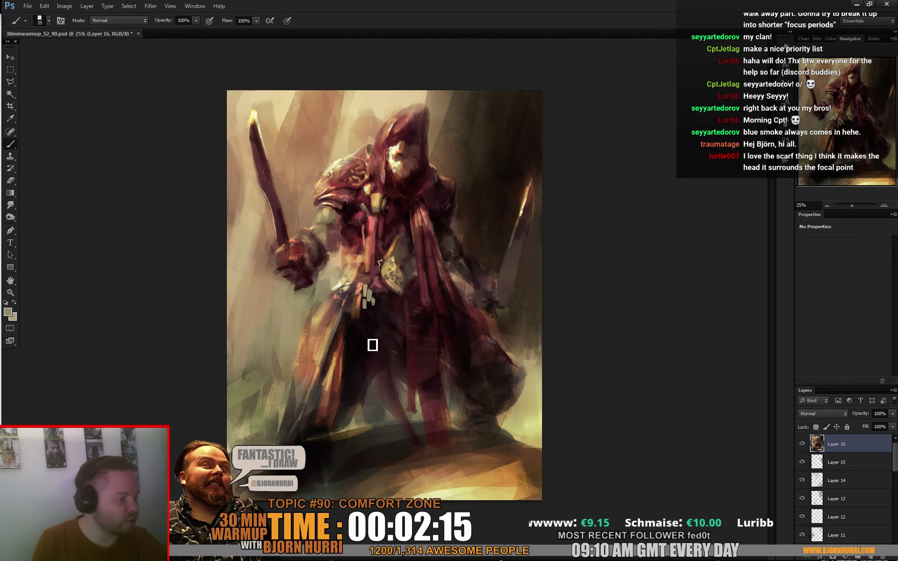
right_click(372, 296)
key("Return")
left_click(359, 310, "alt")
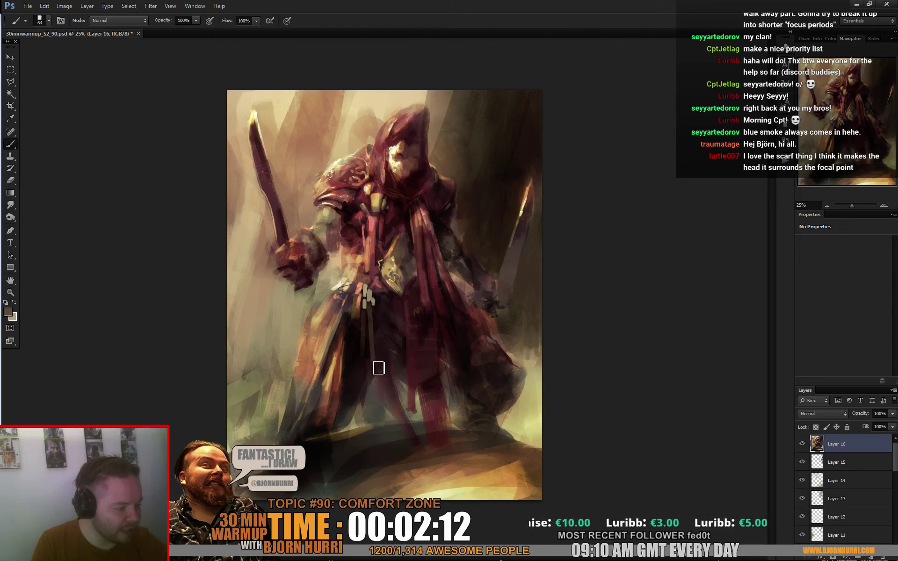
left_click(369, 398, "alt")
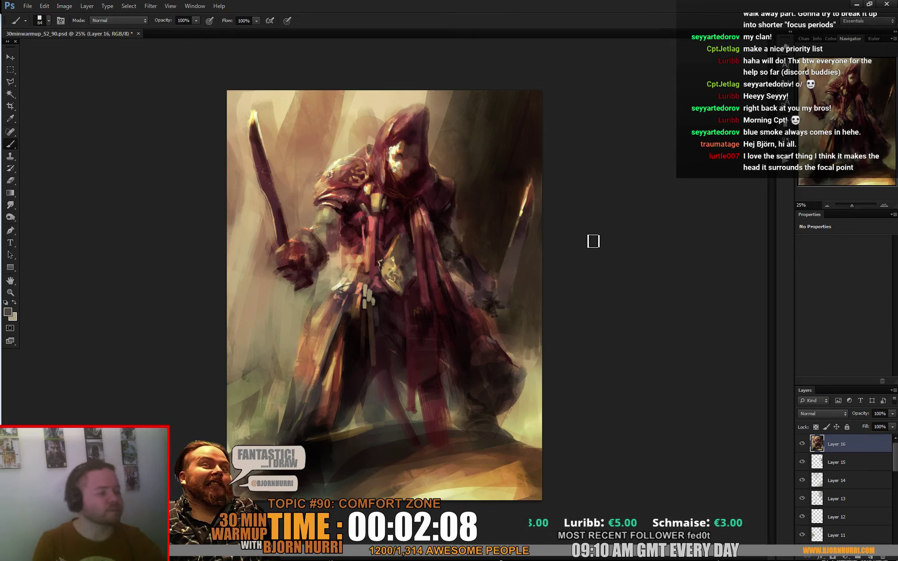
- Define the strap end and belt around the waist plate with sampled dark red tones, using the brush at 16 and 22 px
right_click(423, 230)
type("16")
key("Return")
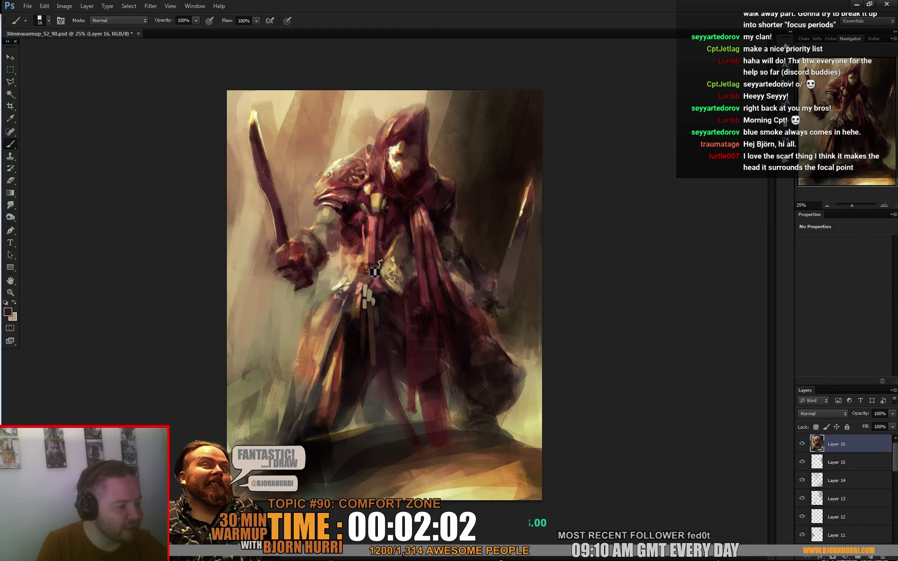
left_click(366, 269, "alt")
left_click(371, 268, "alt")
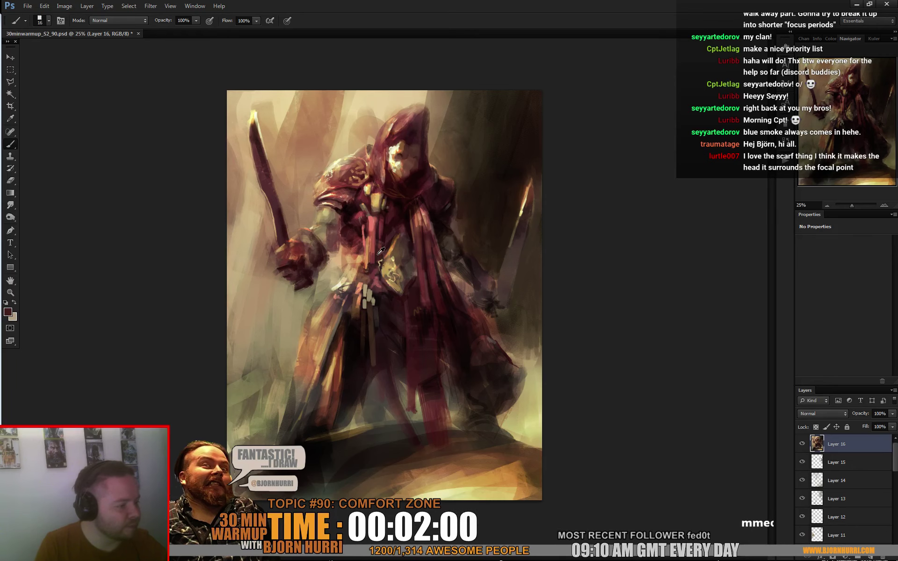
left_click(392, 244, "alt")
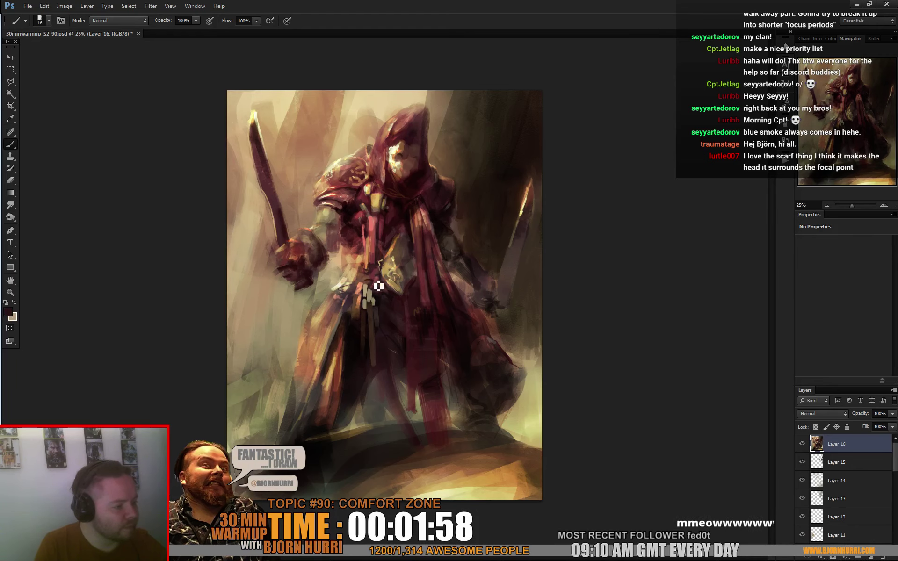
right_click(373, 286)
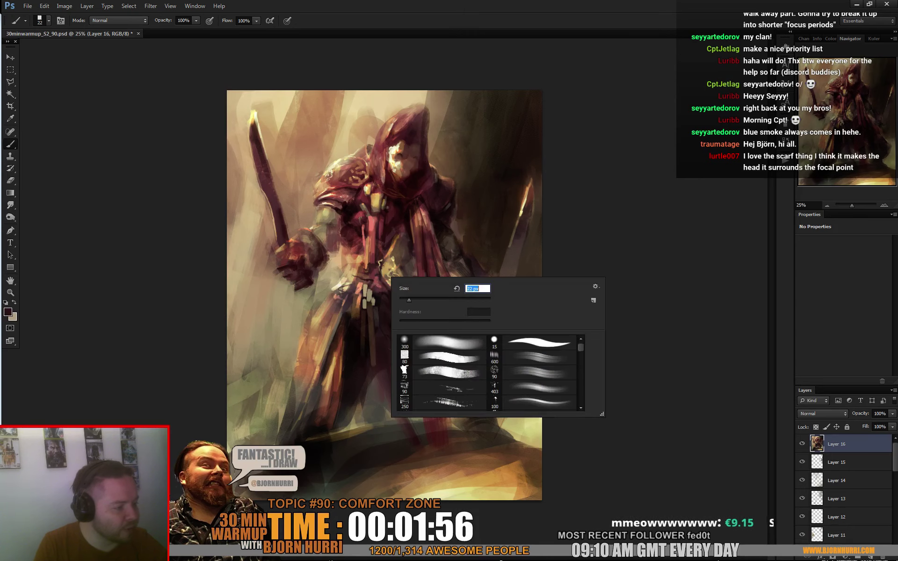
left_click(389, 294)
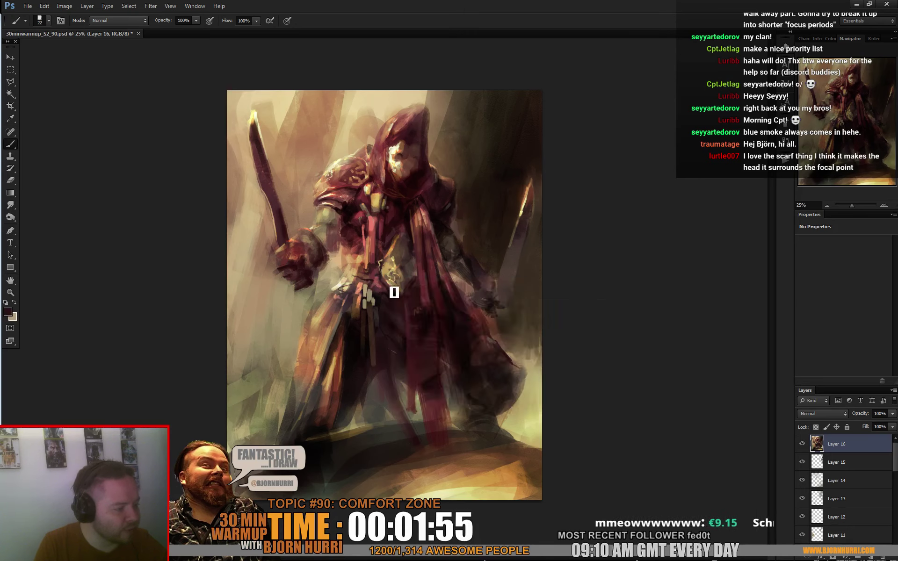
- Refine the lowered sword arm and its edge against the background with sampled dark tones and a 61 px brush
right_click(431, 268)
key("Return")
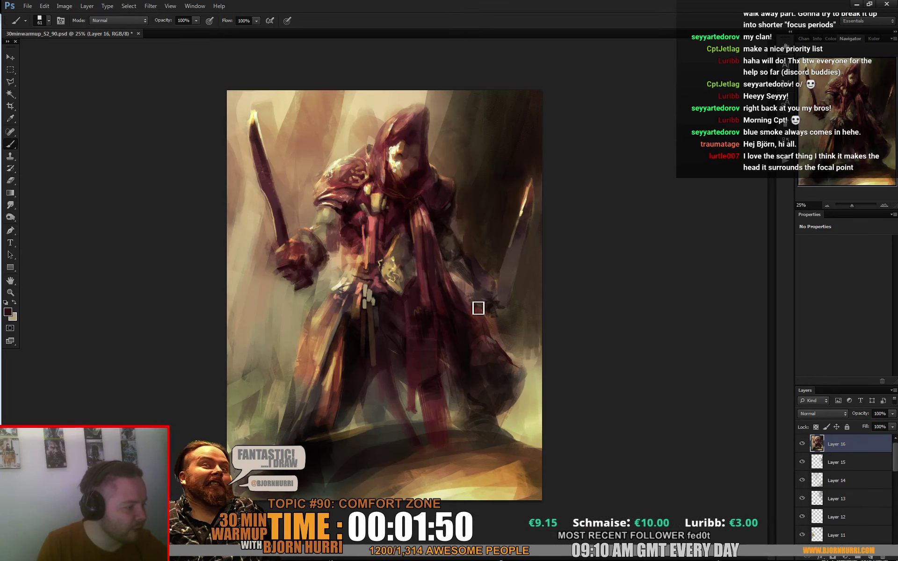
left_click(437, 230, "alt")
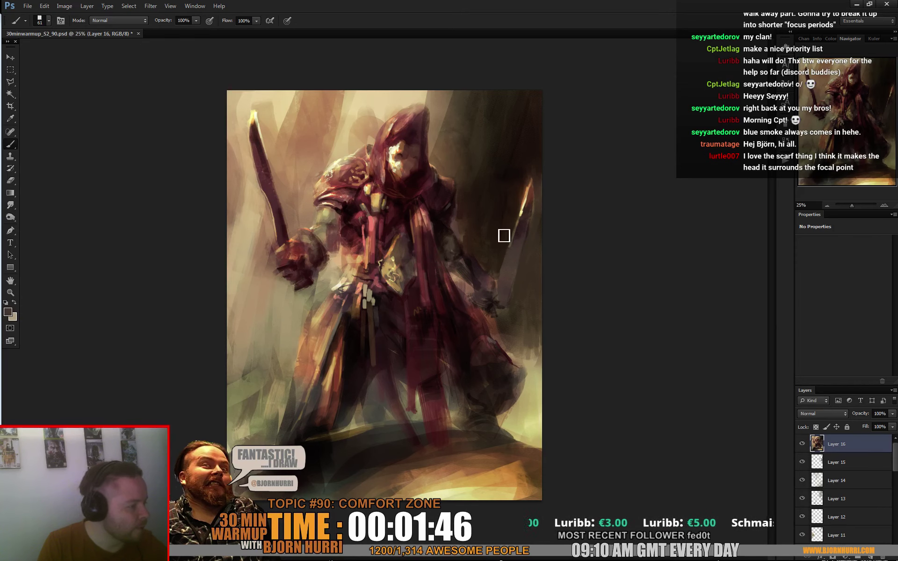
left_click(448, 206, "alt")
left_click(465, 221, "alt")
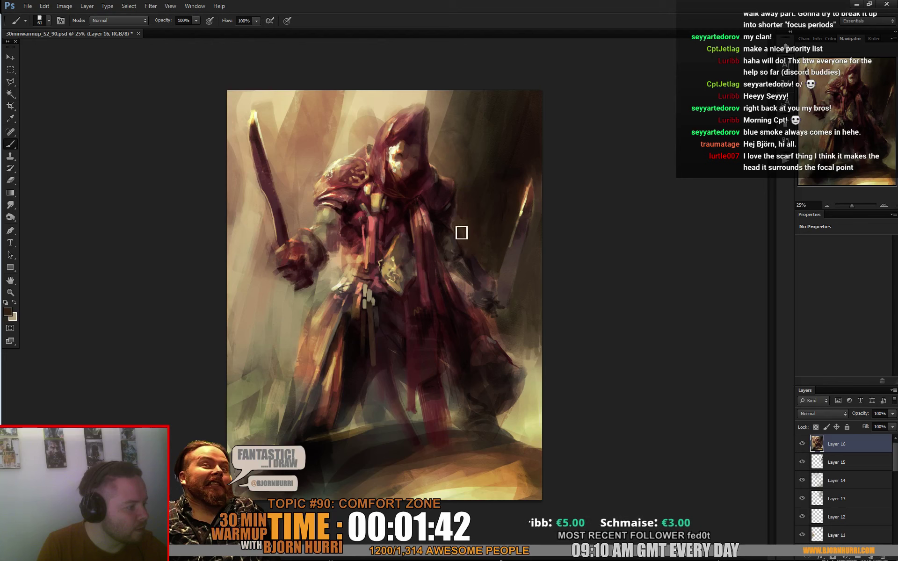
left_click(461, 218, "alt")
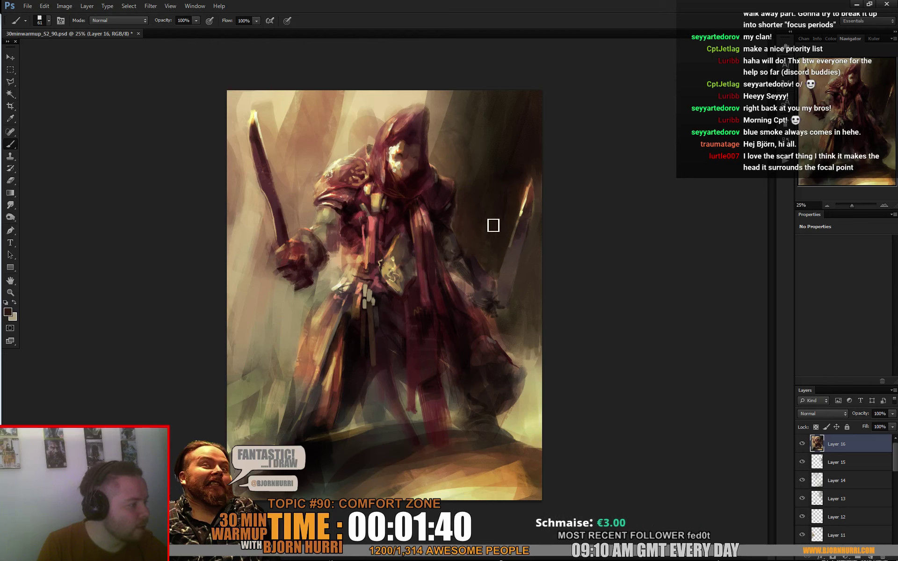
- Extend the pale highlight along the lowered sword's tip with a 21 px brush and sampled light and reddish-brown tones
right_click(563, 211)
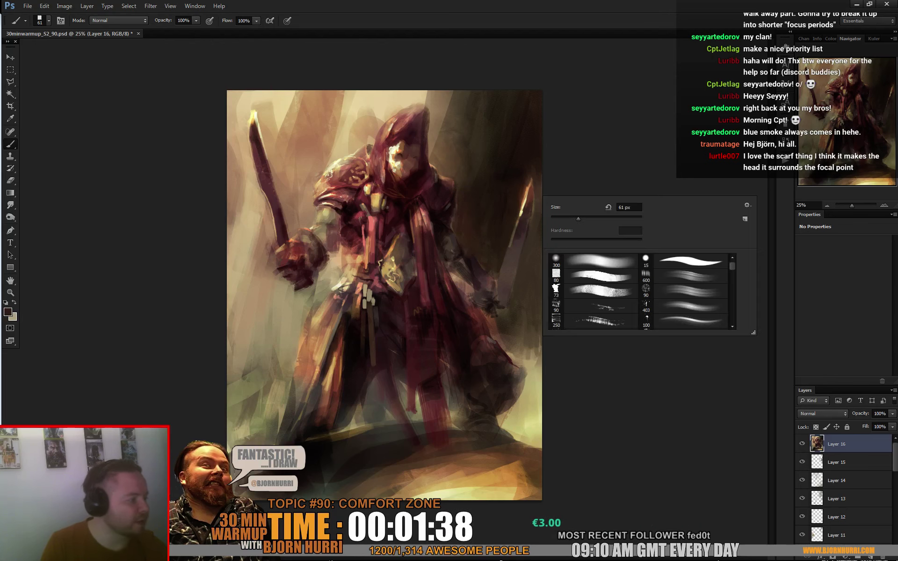
left_click(561, 218)
left_click(525, 201, "alt")
left_click_drag(531, 178, 525, 203)
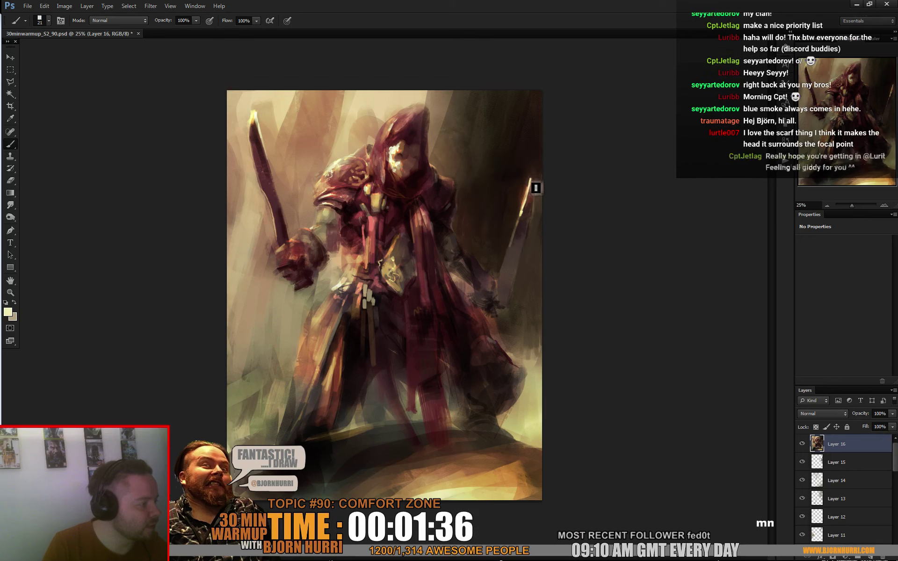
left_click(531, 186, "alt")
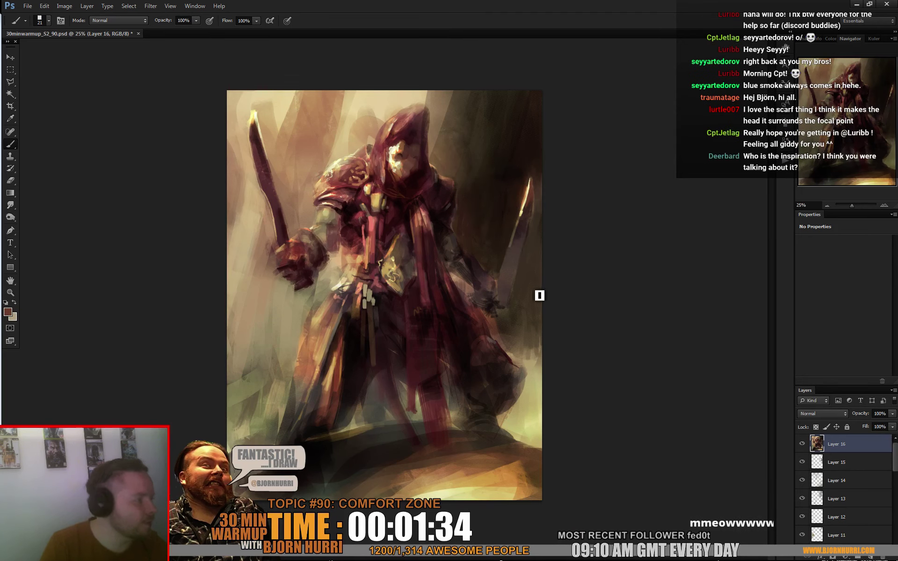
- Define the lowered sword's dark blade and the hand holding it with sampled dark tones and a 39 px brush
right_click(540, 295)
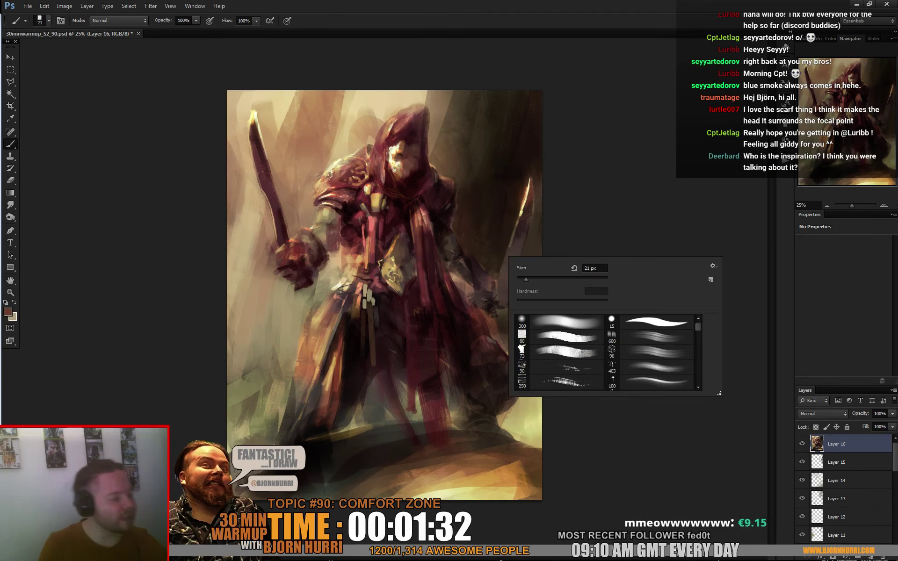
left_click(534, 280)
left_click(529, 245, "alt")
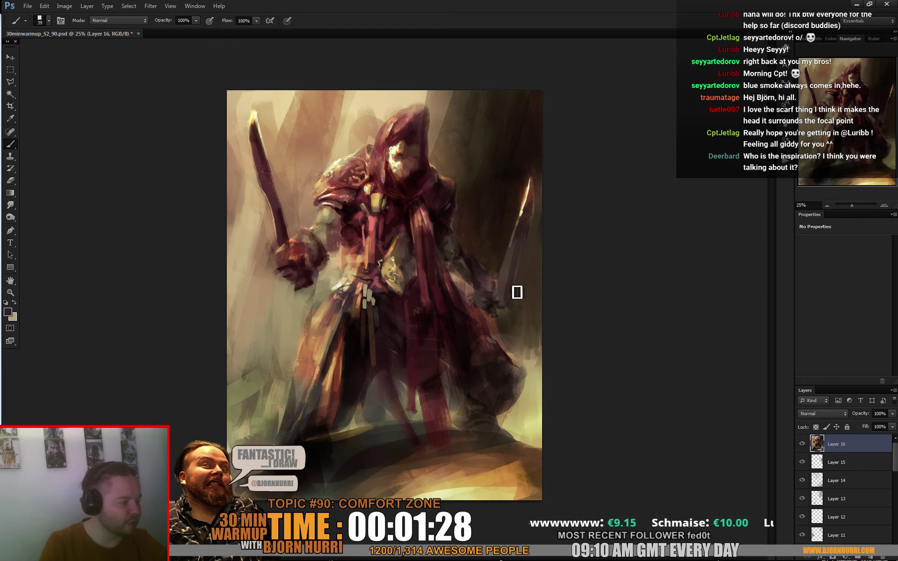
left_click(461, 276, "alt")
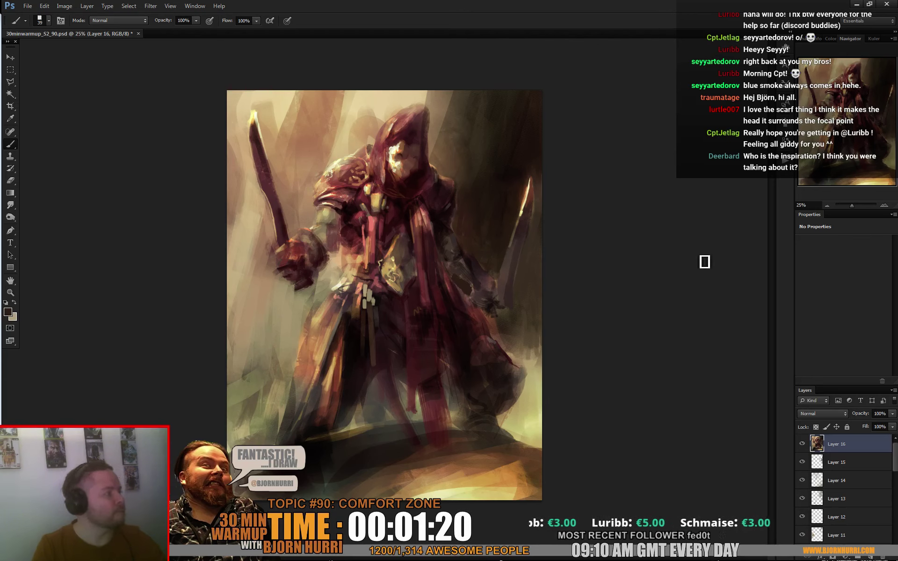
- Paint teal eyes on the warrior's face in colour 34717e with a 17 px brush
left_click(7, 312)
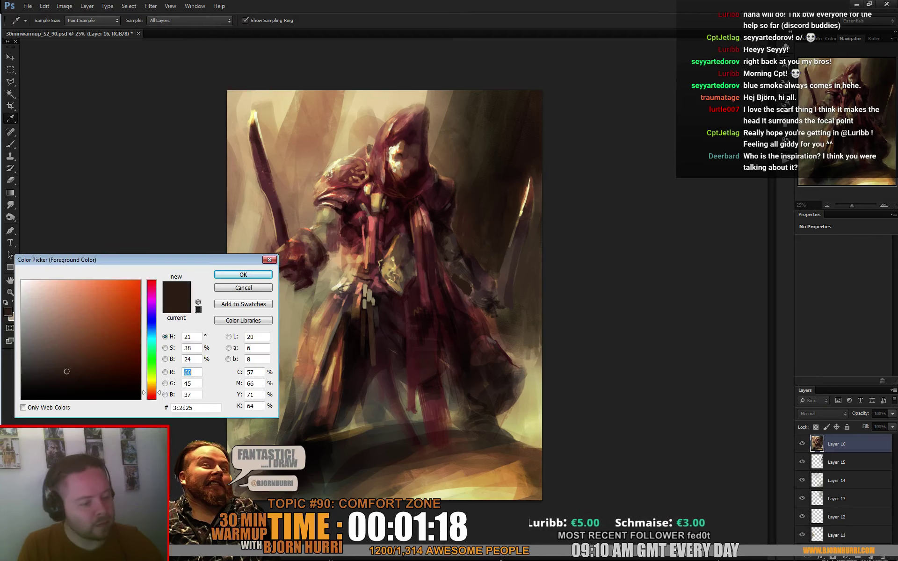
left_click(152, 336)
left_click_drag(67, 370, 91, 340)
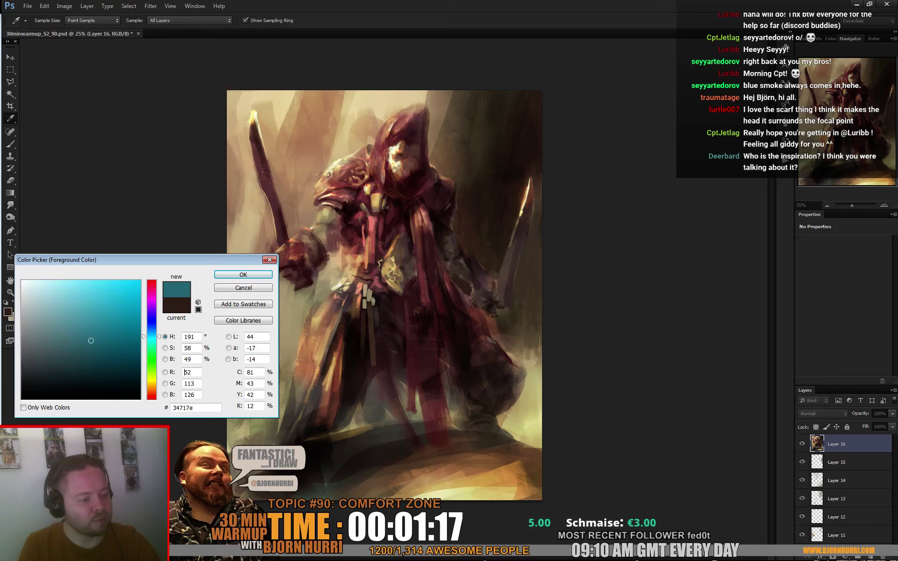
left_click(244, 275)
right_click(422, 154)
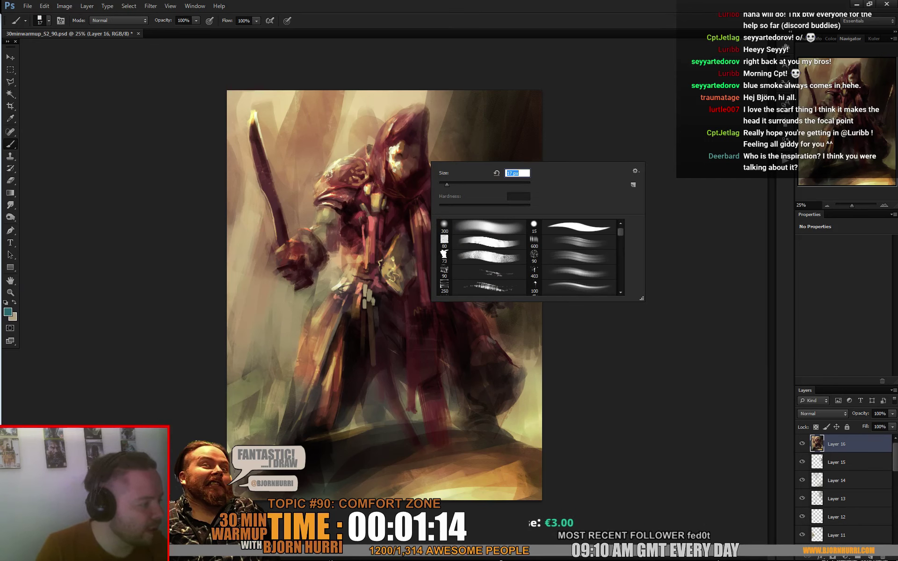
key("Return")
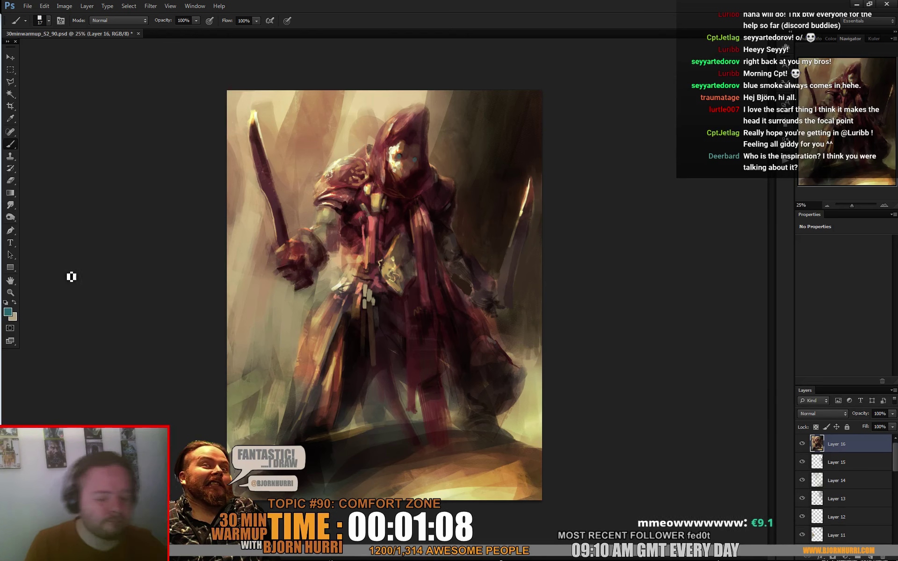
- Brighten the eyes with lighter blue 58b4c8 and touch up the face and hood with sampled pinkish and red tones
left_click(8, 312)
left_click(88, 304)
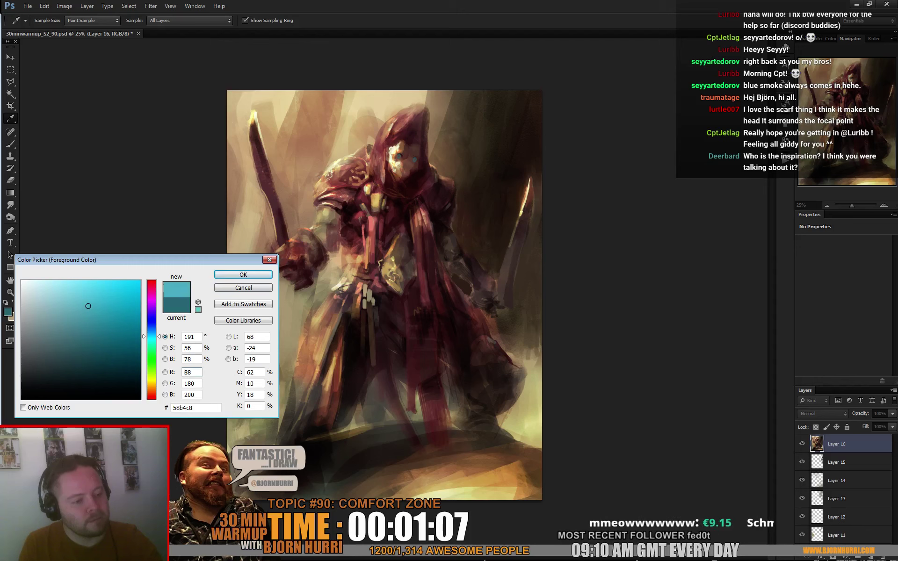
left_click(243, 275)
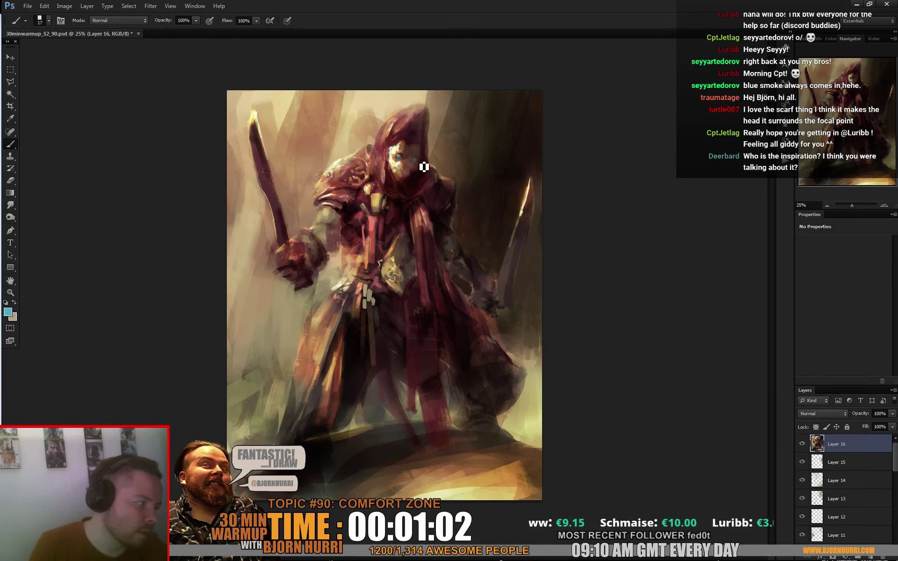
left_click(421, 164, "alt")
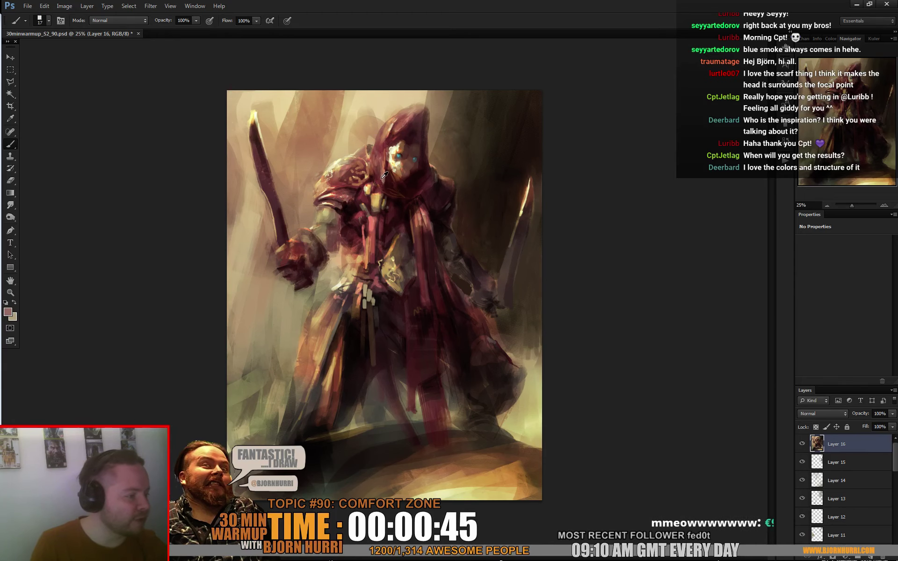
left_click(391, 139, "alt")
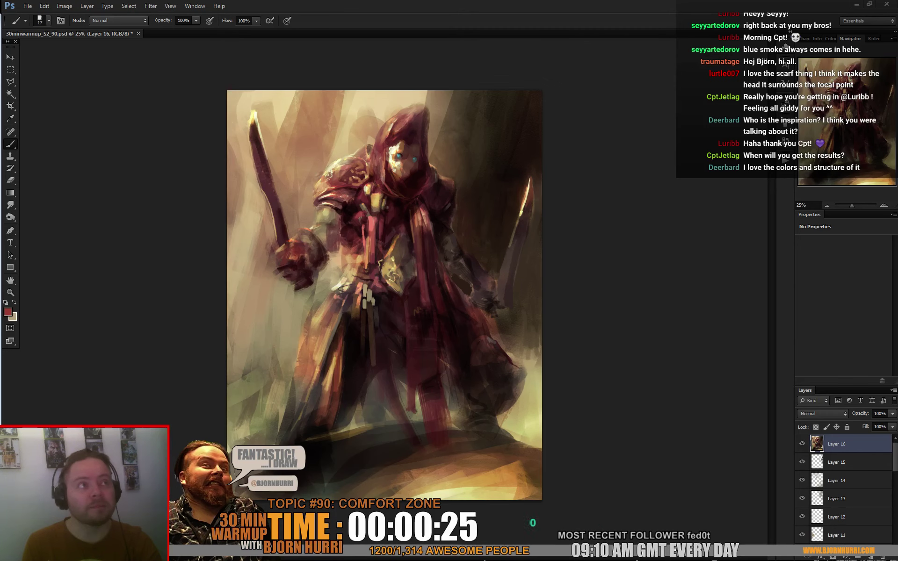
- Bring the browser window with the Gethsemoni artwork on ArtStation into view as reference, and move it back off the canvas
left_click_drag(1, 88, 517, 53)
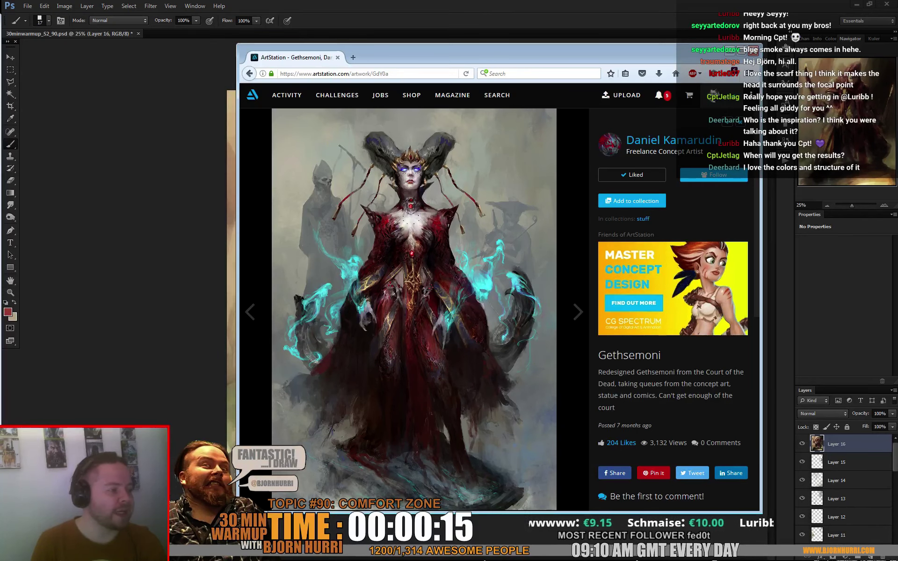
left_click_drag(514, 53, 0, 100)
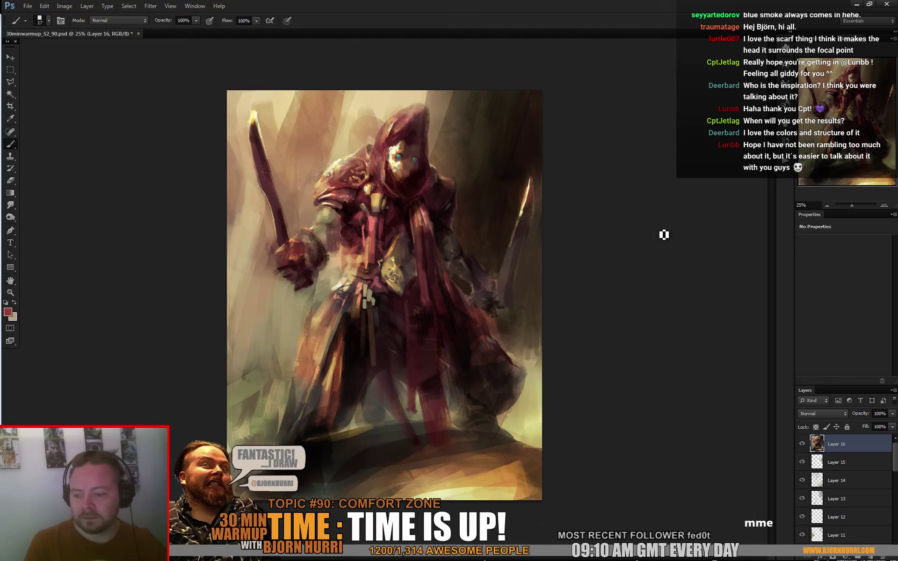
- Add small details to the upper chest strap with sampled red and brown tones, using the brush at 40 and 12 px
right_click(424, 217)
left_click(460, 230)
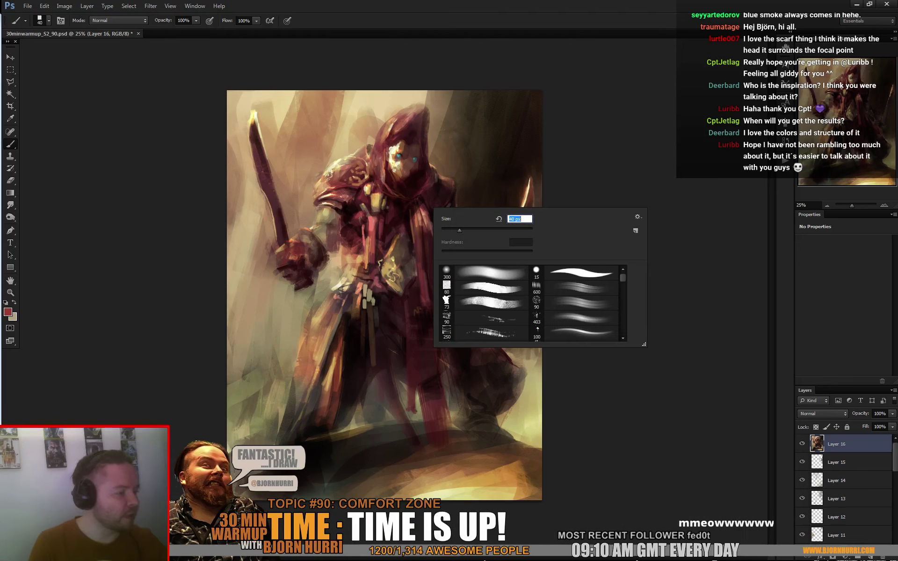
left_click(371, 222, "alt")
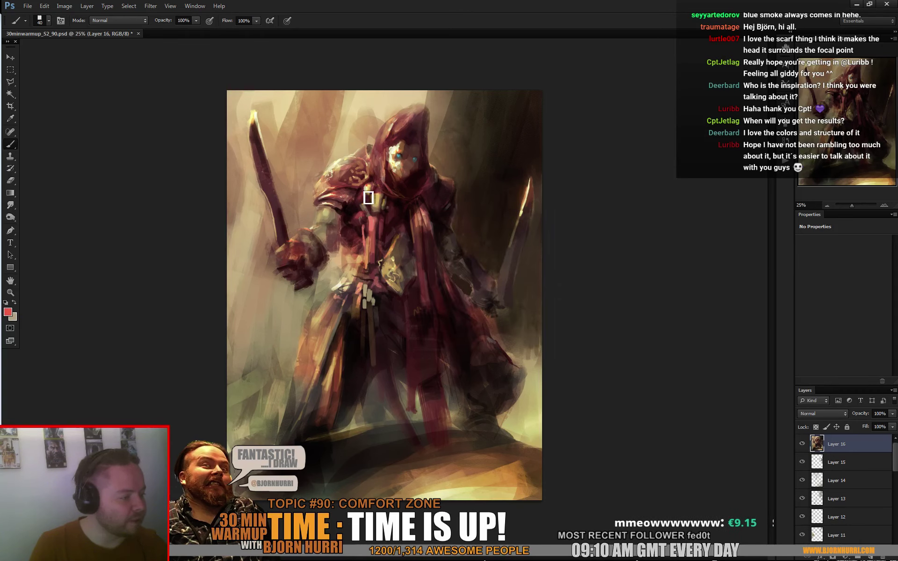
right_click(371, 201)
type("12")
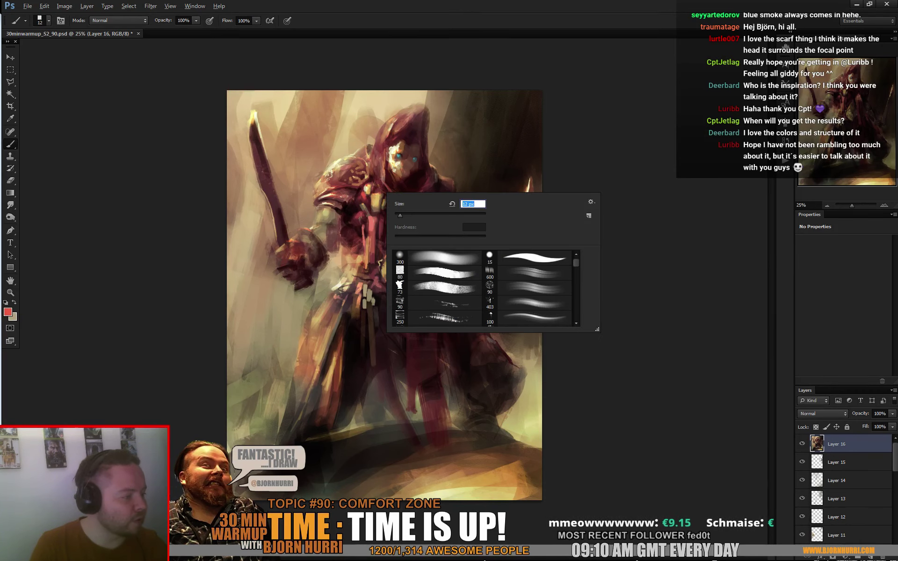
key("Return")
left_click(450, 99, "alt")
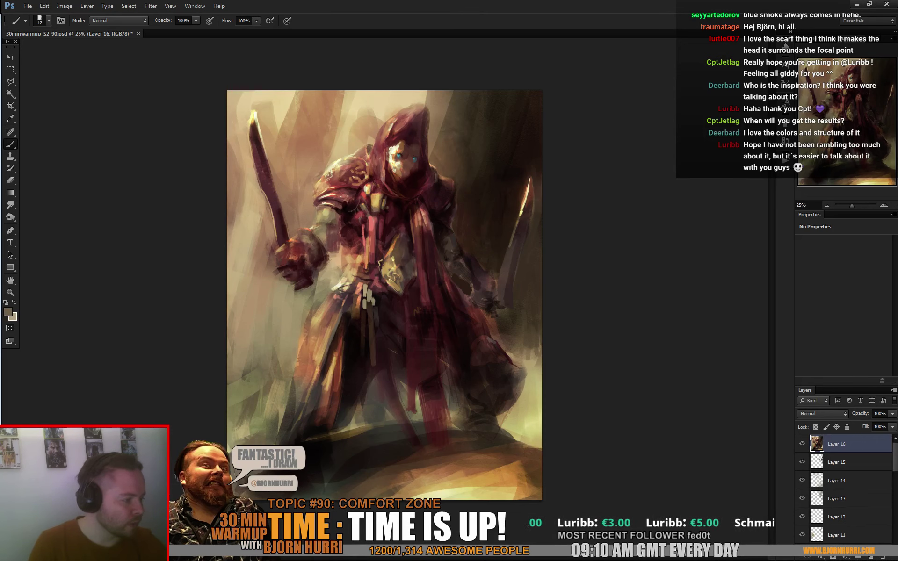
- Refine the torso's side, the background gap beside the waist and the raised wrist with sampled tones and a 28 px brush
right_click(360, 222)
type("28")
key("Return")
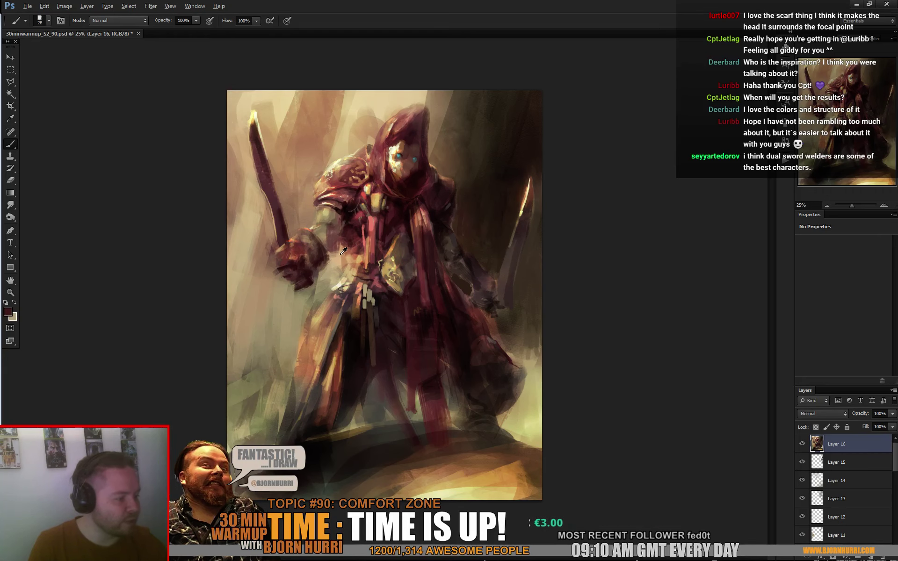
left_click(346, 266, "alt")
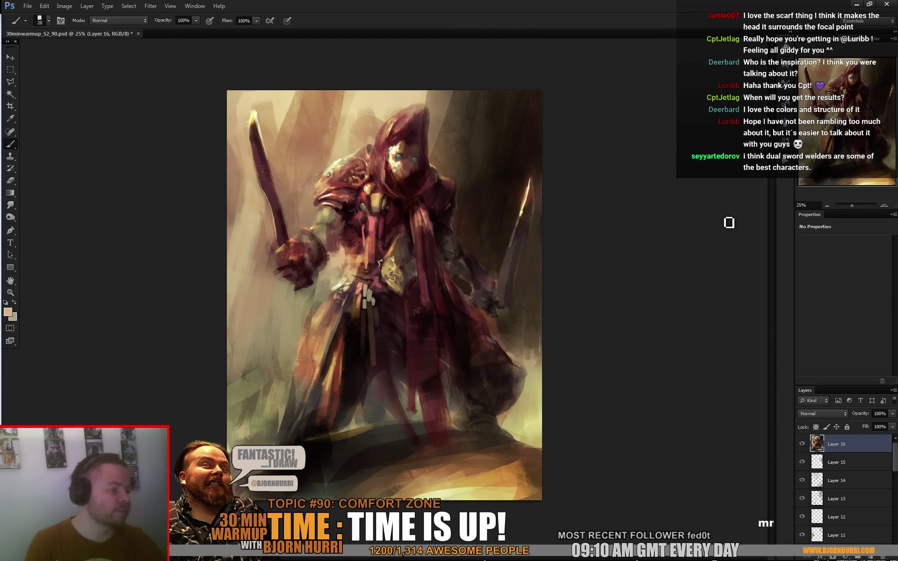
left_click(334, 269, "alt")
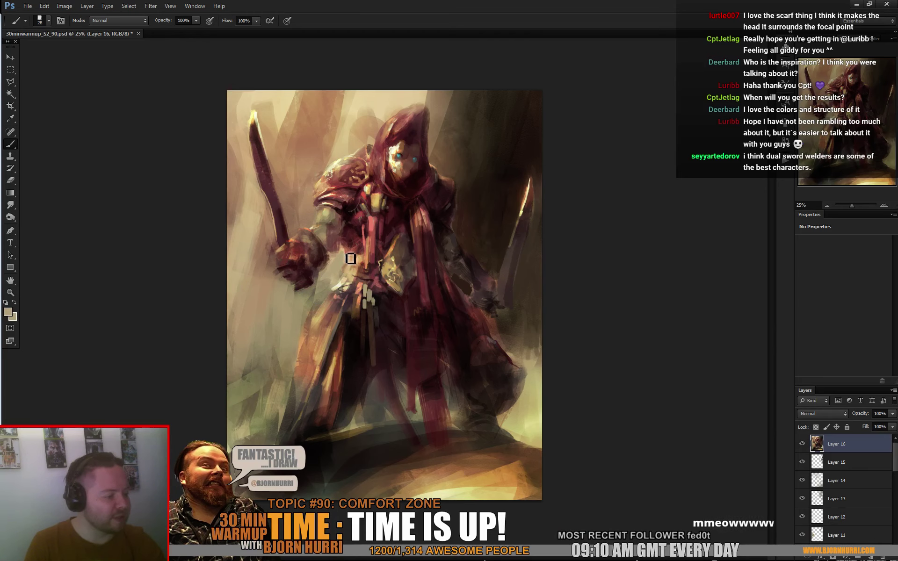
left_click(328, 276, "alt")
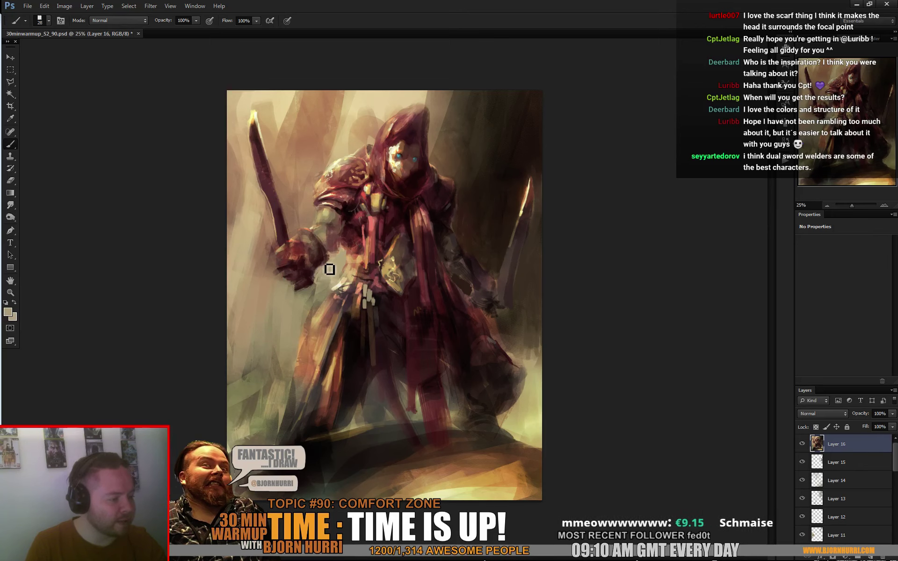
left_click(310, 238, "alt")
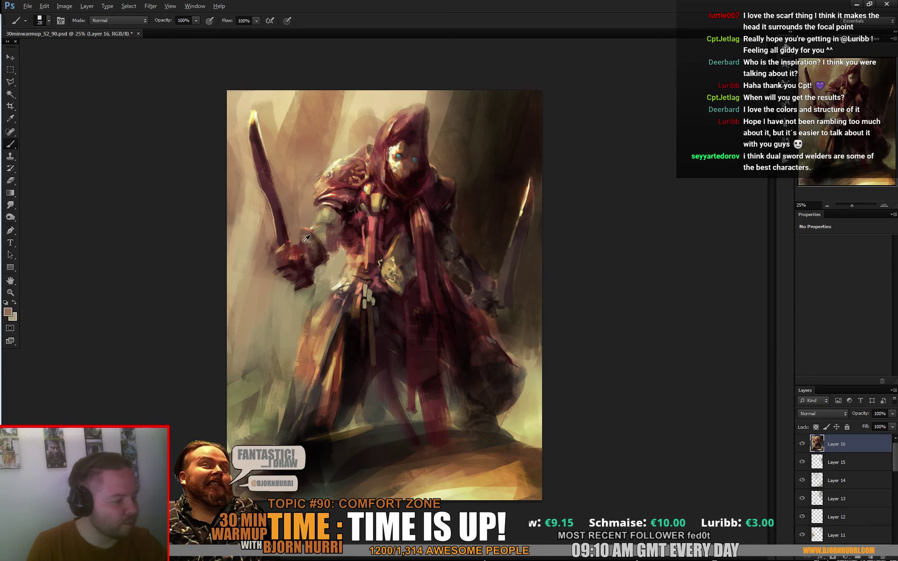
left_click(306, 240, "alt")
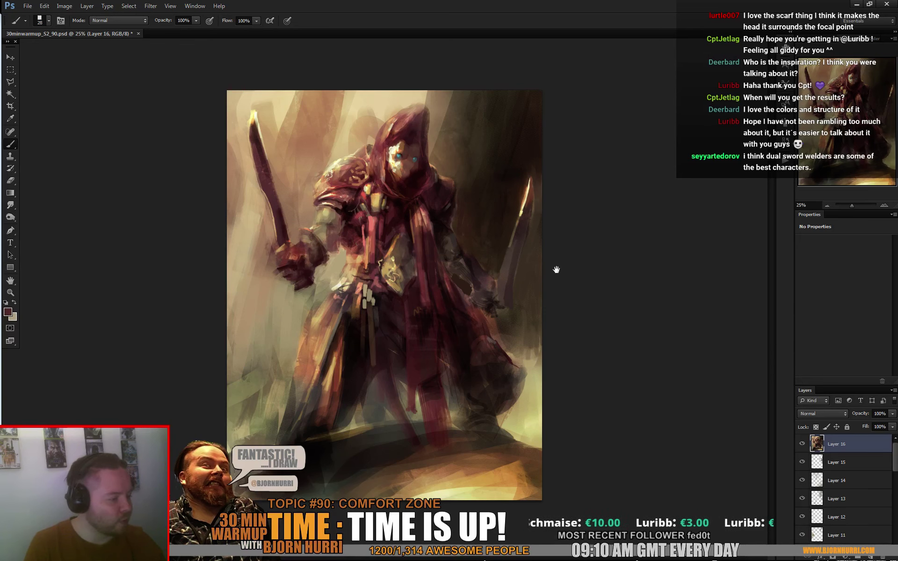
- Paint a trailing reddish-brown cloth strip along the outer edge of the orange coat tail with a 40 px brush and sampled tones
left_click(314, 304, "alt")
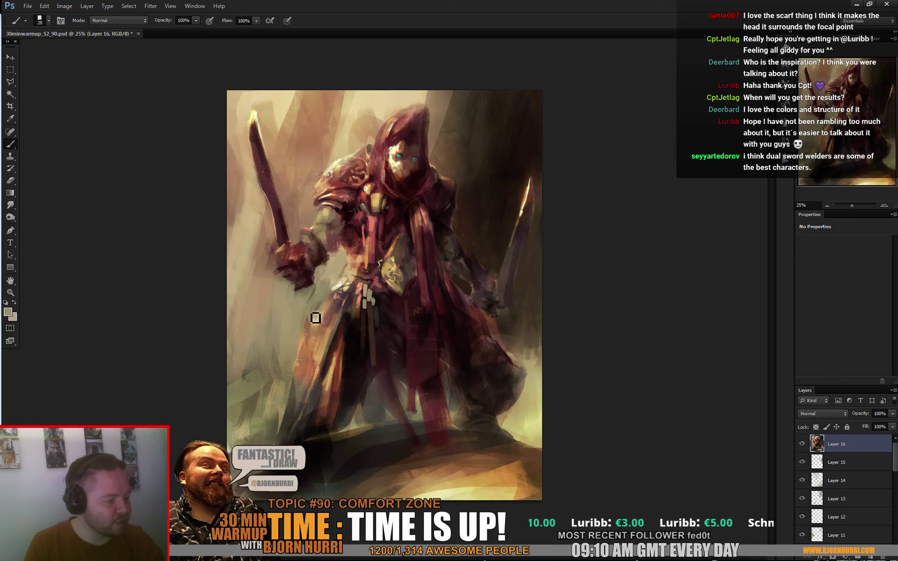
right_click(335, 342)
left_click(363, 366)
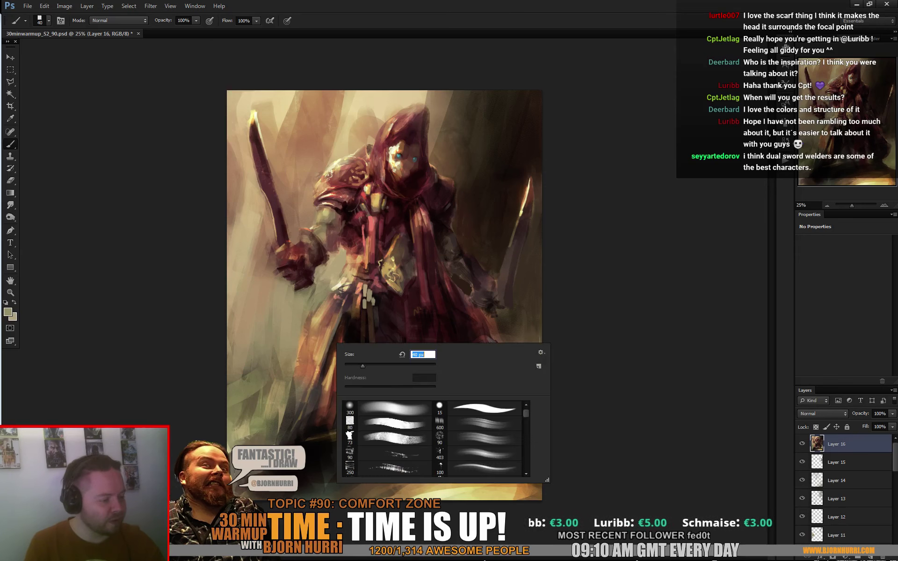
left_click(335, 378, "alt")
left_click_drag(310, 340, 280, 401)
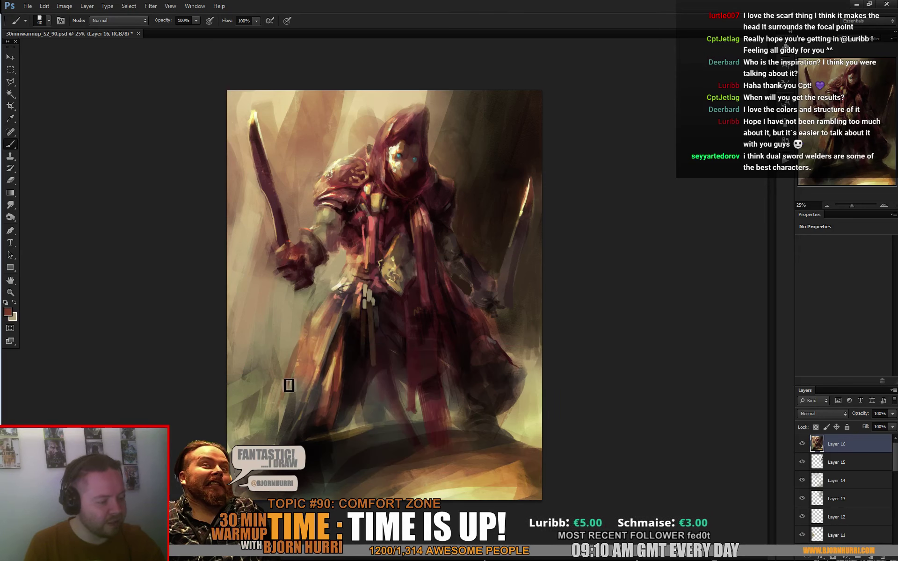
left_click(289, 385, "alt")
left_click_drag(293, 363, 279, 406)
left_click_drag(302, 367, 276, 419)
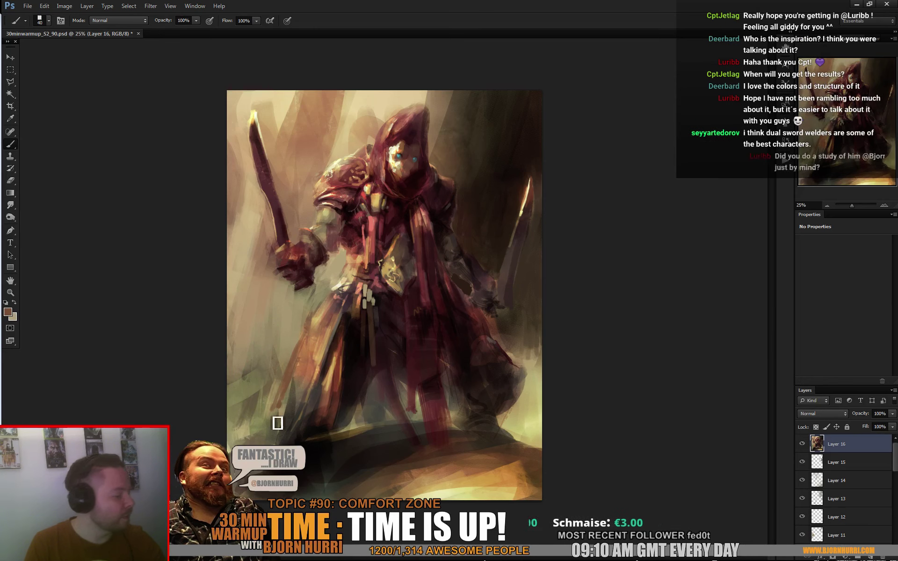
left_click(295, 390, "alt")
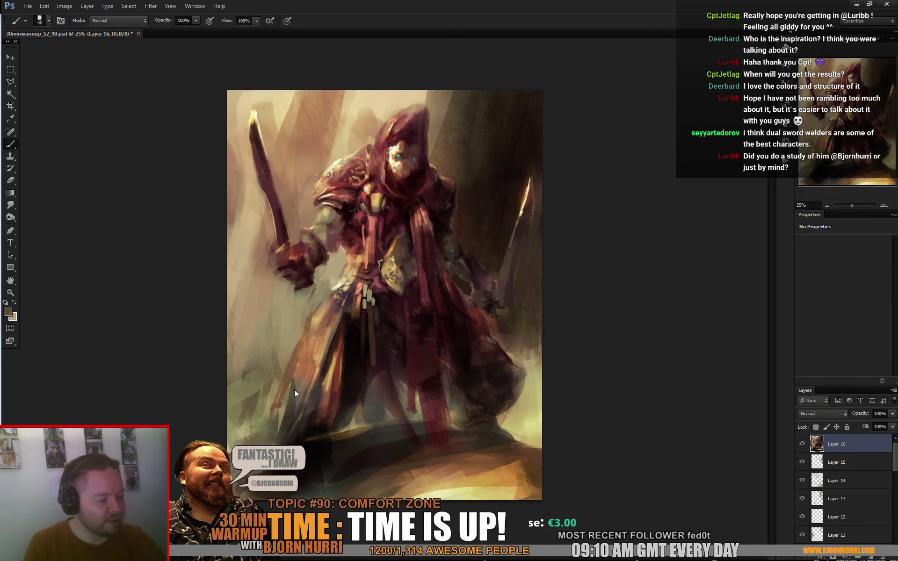
left_click(296, 379, "alt")
- Paint a dark red coat flap sweeping outward over the bulky leg below the lowered sword hand, using sampled tones at 40 px
left_click(503, 368, "alt")
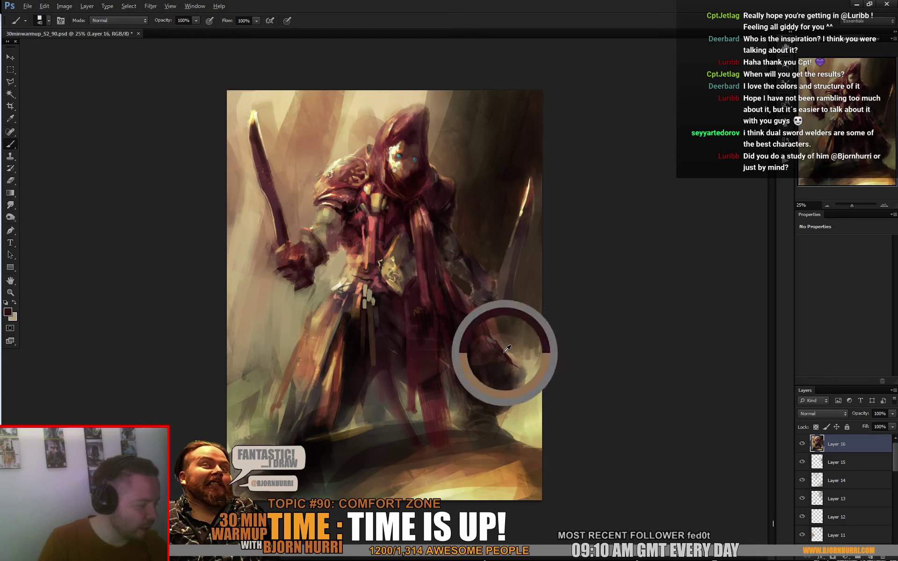
left_click_drag(479, 303, 531, 366)
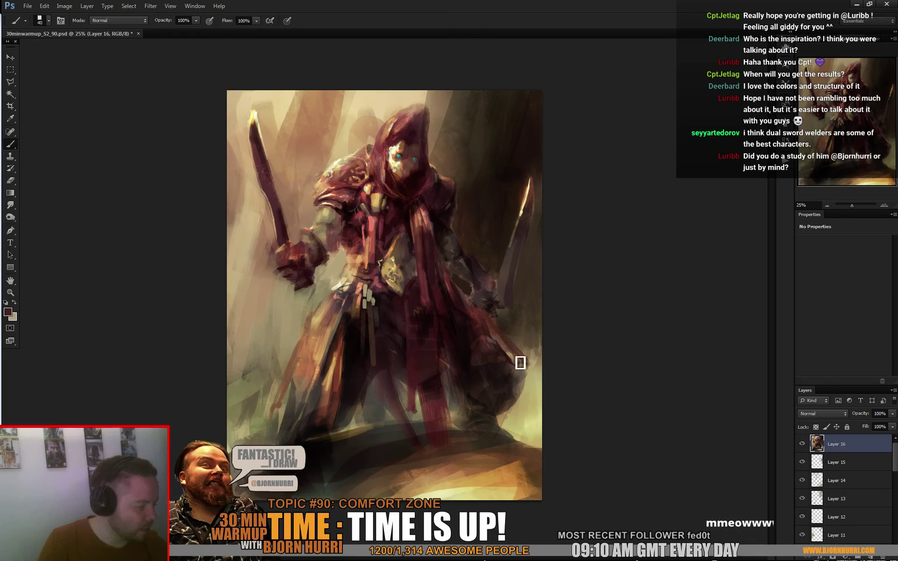
left_click(470, 314, "alt")
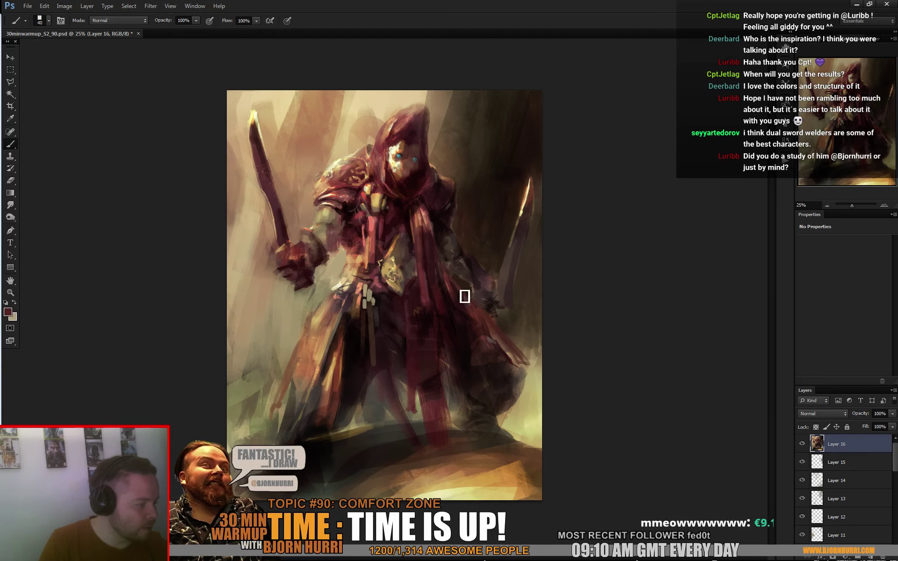
left_click(449, 273, "alt")
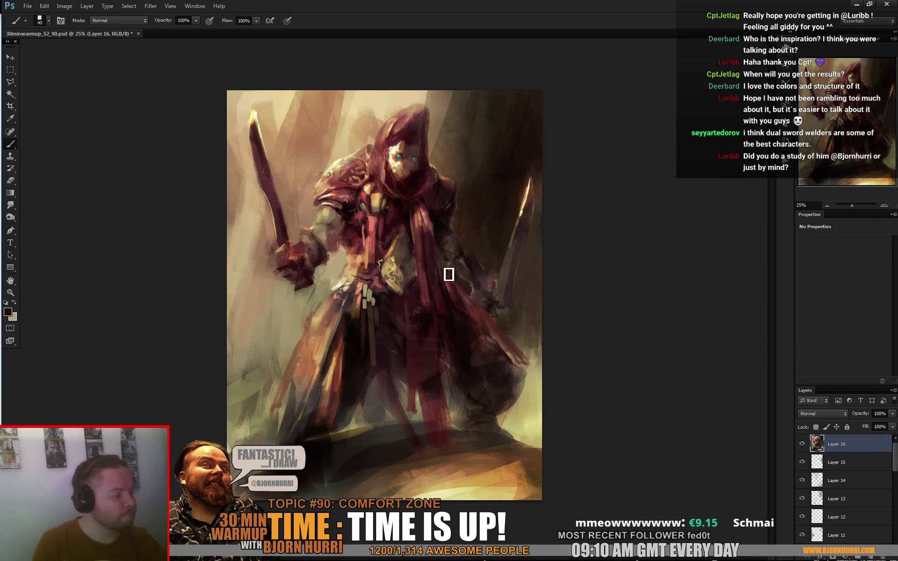
- Refine the lower torso around the gold waist ornament with sampled muted brown and pinkish tones, reducing the brush to 30 px
left_click(411, 287, "alt")
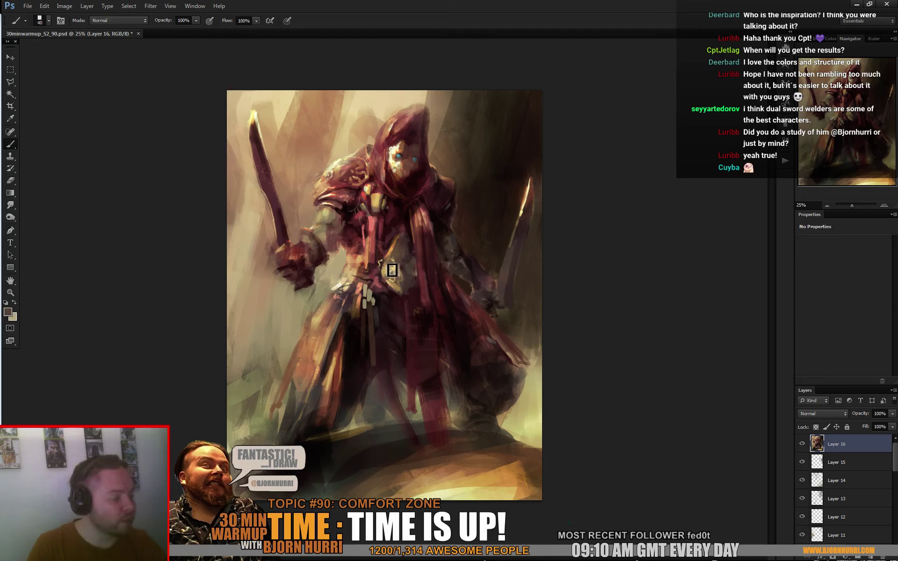
left_click(405, 232, "alt")
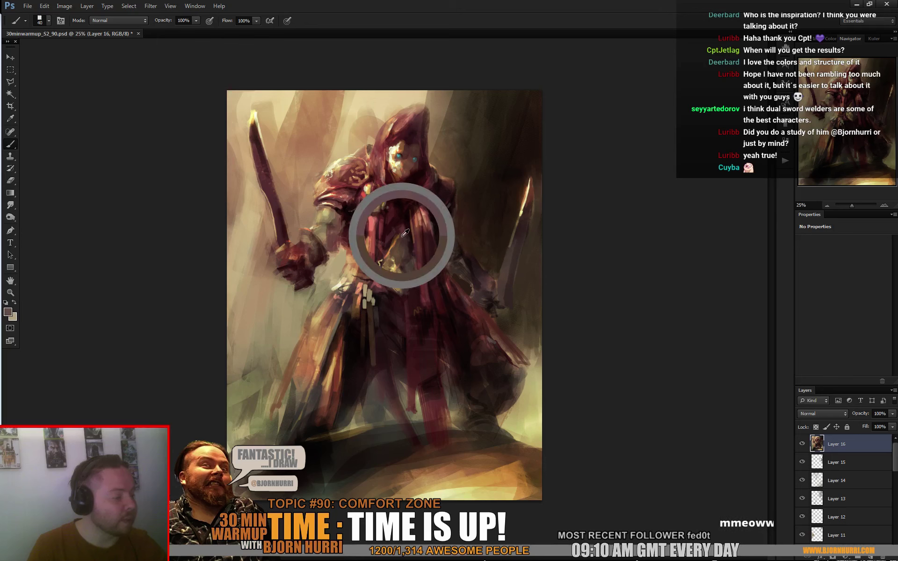
left_click(395, 233, "alt")
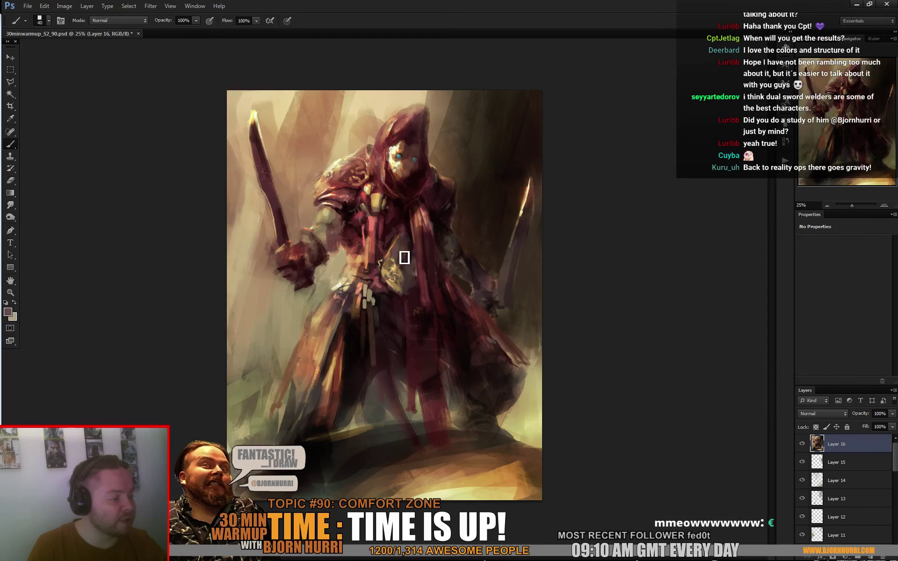
right_click(405, 288)
key("[")
left_click(390, 280)
left_click(391, 285, "alt")
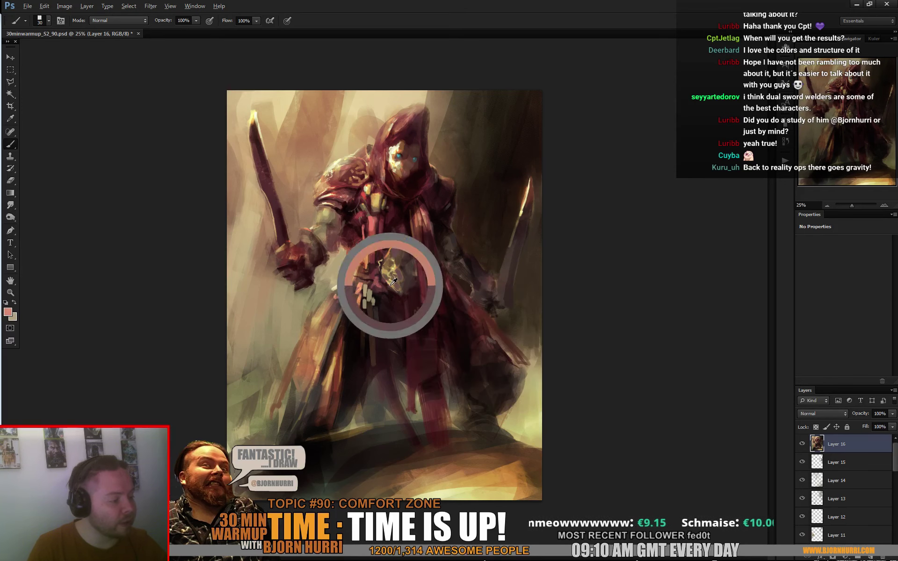
- Add bright yellow and salmon highlights to the gold waist ornament with a 15 px brush and sampled tones
right_click(395, 280)
type("15")
key("Return")
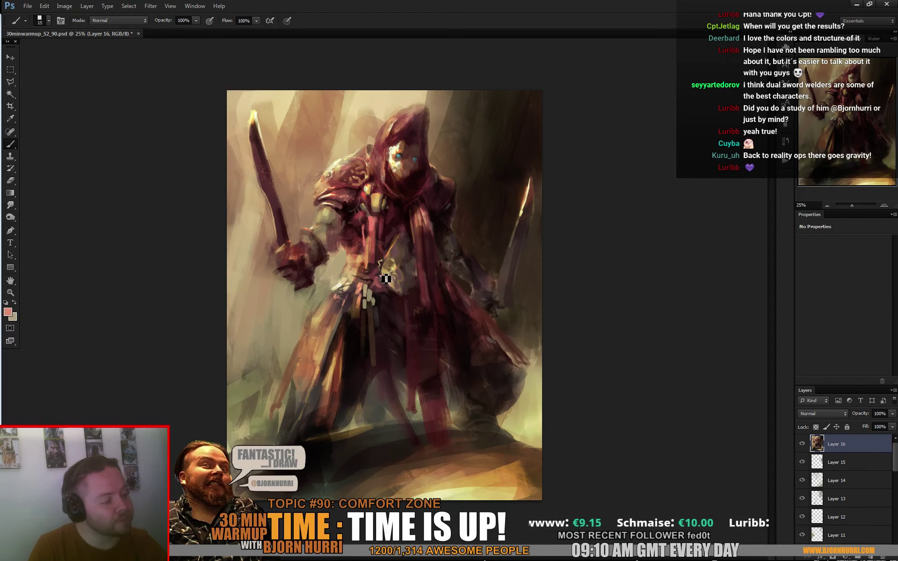
left_click(397, 265, "alt")
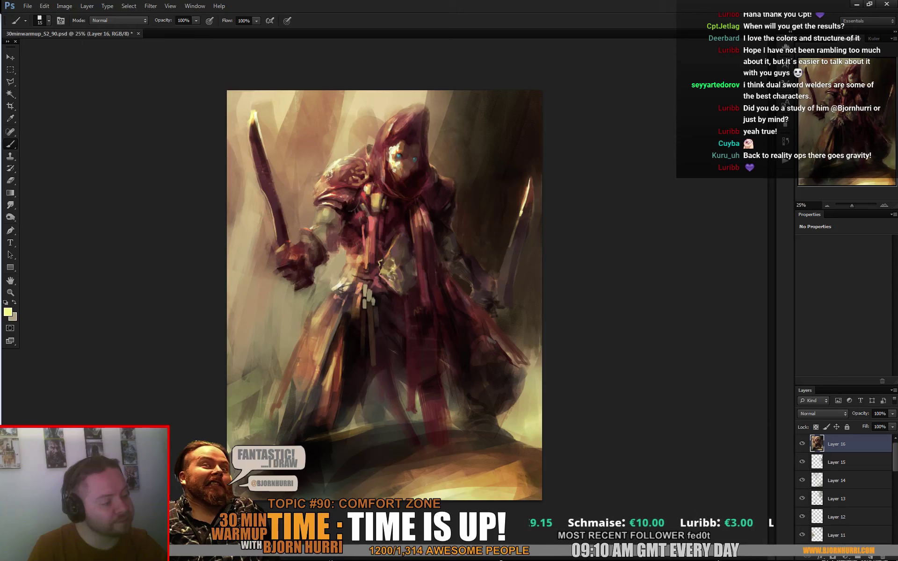
left_click(391, 278, "alt")
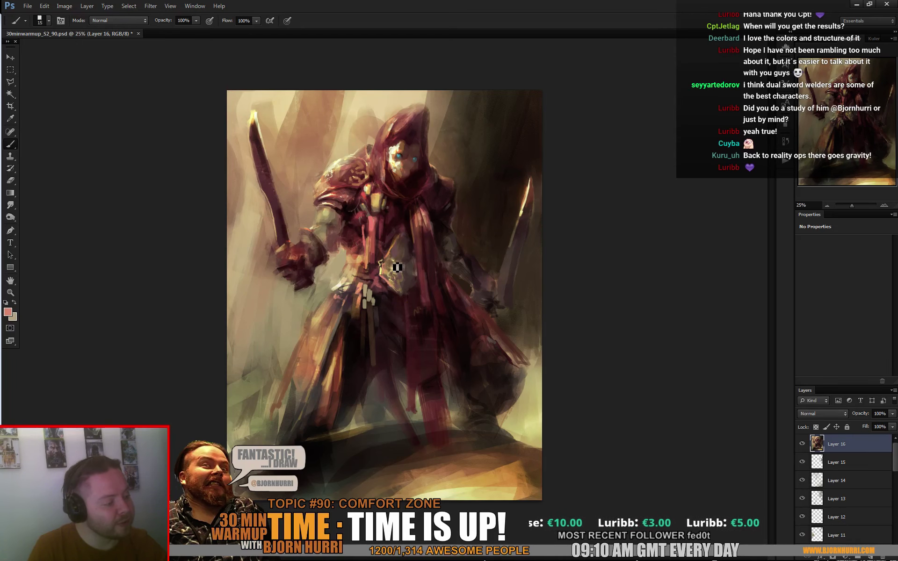
left_click(383, 265, "alt")
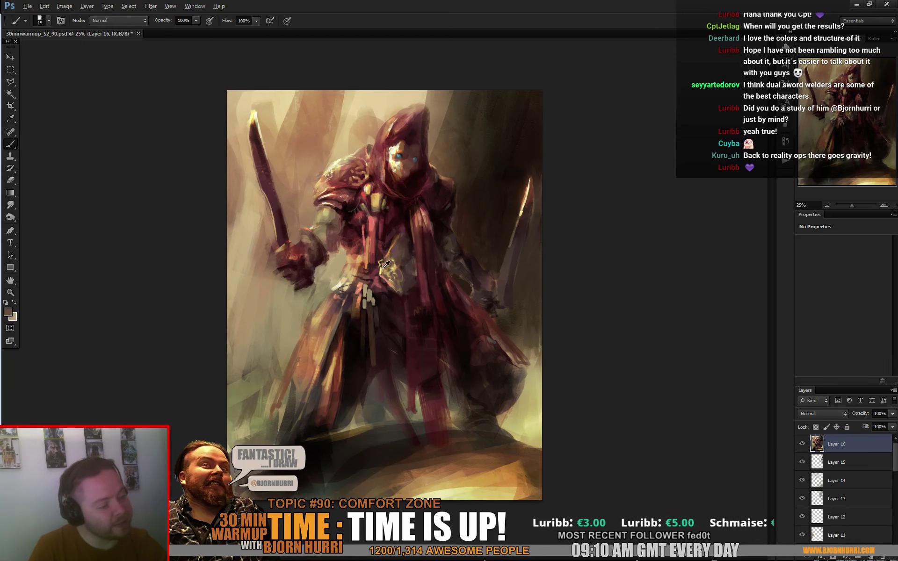
left_click(380, 269, "alt")
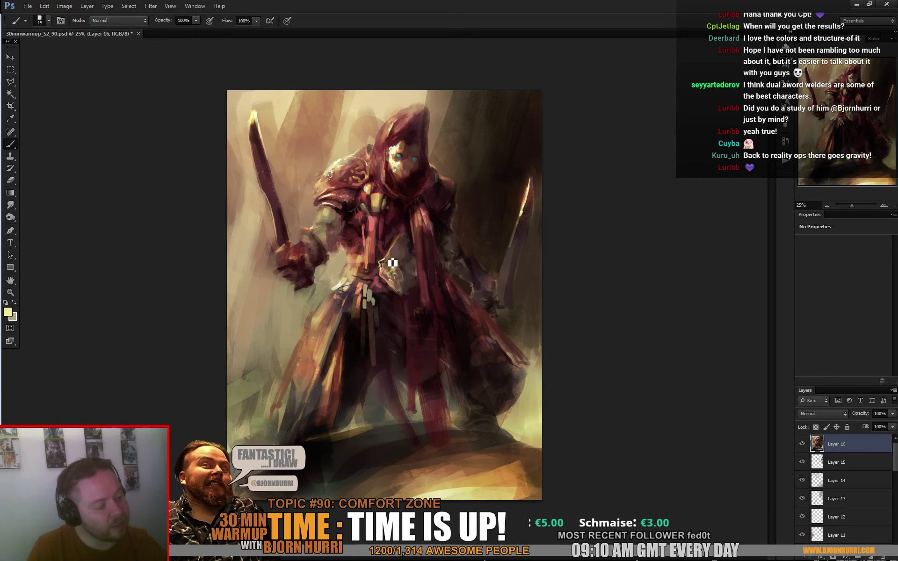
left_click(392, 269, "alt")
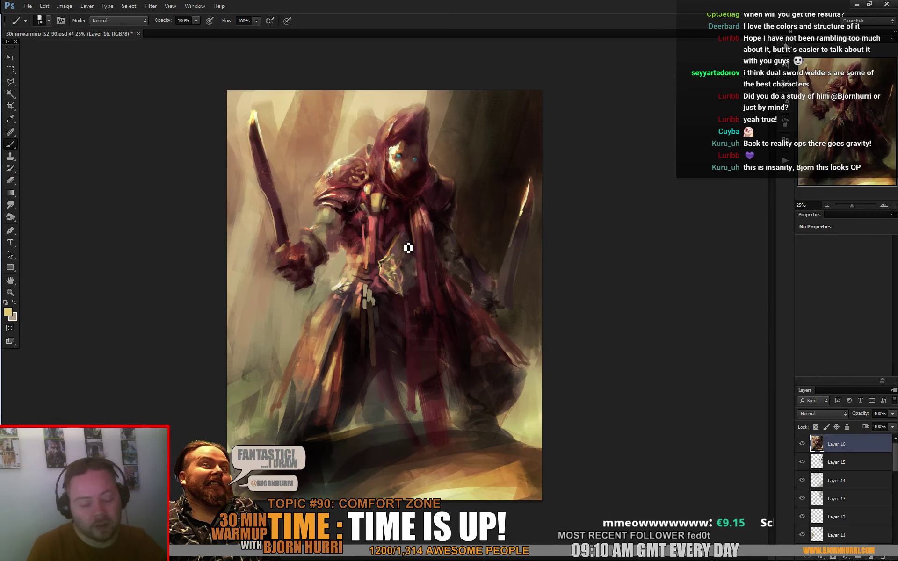
- Deepen the shadows below the waist ornament and across the dark coat with sampled dark tones and a 25 px brush
right_click(397, 280)
left_click(386, 289, "alt")
key("bracketright")
key("bracketright")
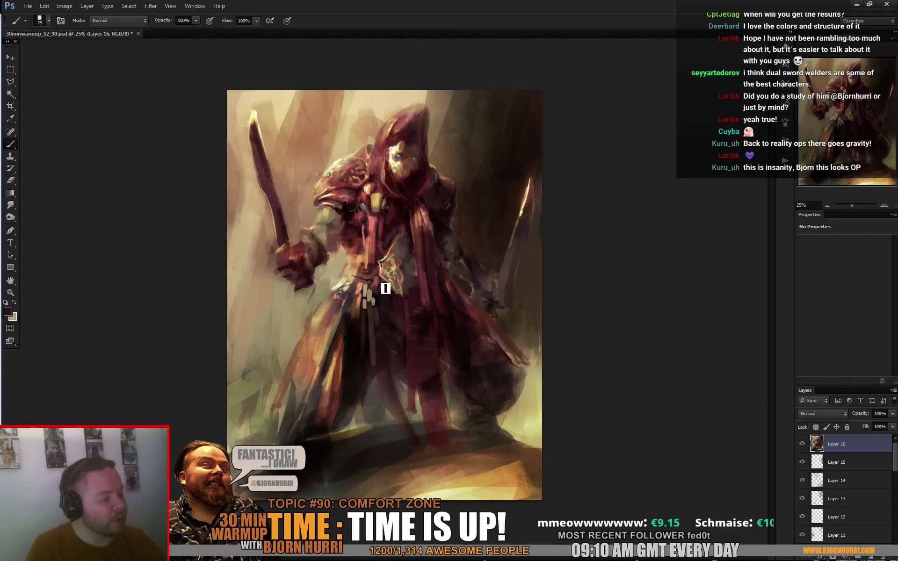
right_click(391, 296)
left_click(380, 323, "alt")
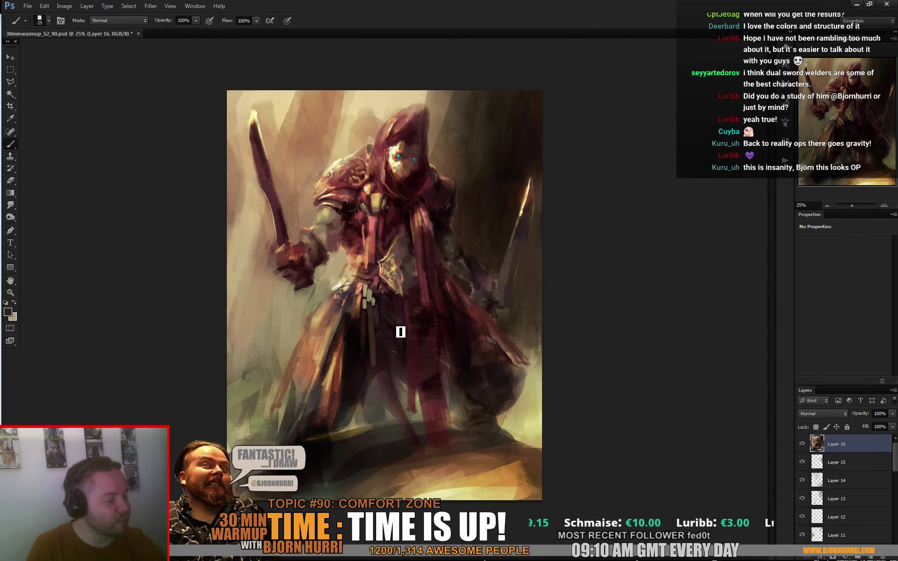
left_click(381, 300, "alt")
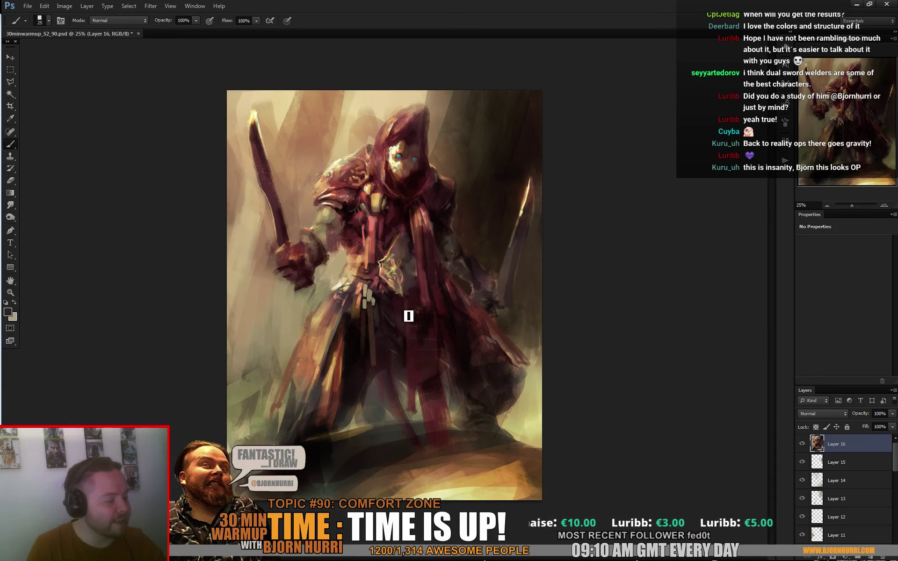
left_click(490, 379, "alt")
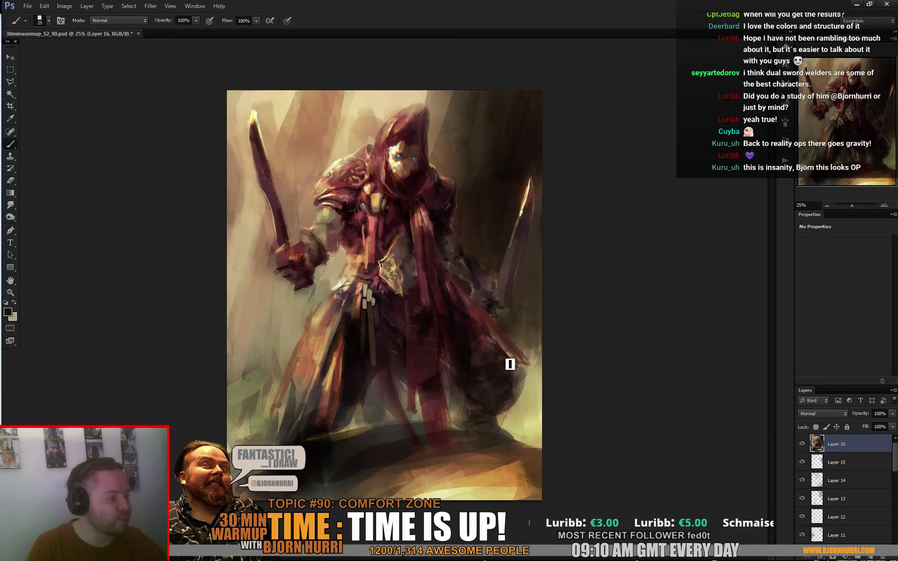
- Refine the lowered sword's blade from its tip along the edge with sampled reddish-brown tones at 25 px
left_click(420, 109, "alt")
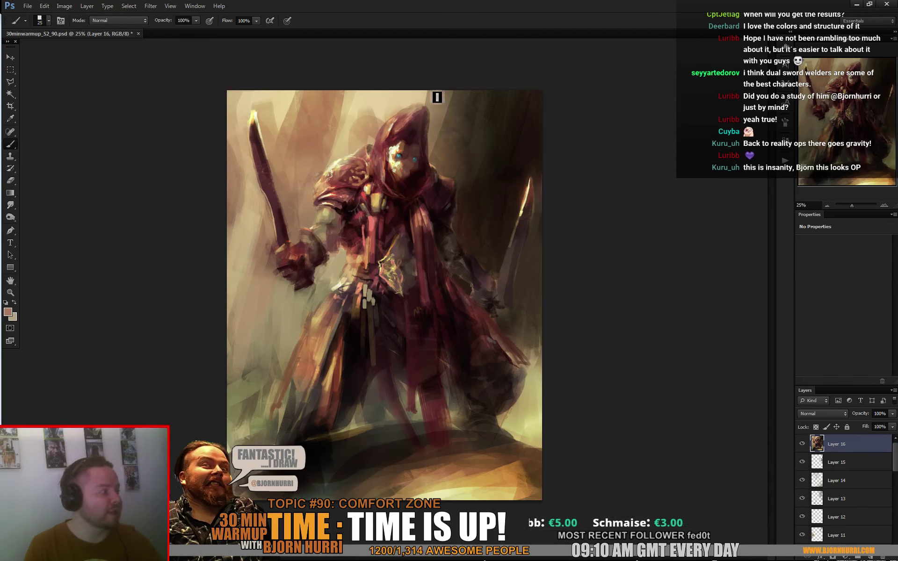
left_click(532, 194, "alt")
left_click_drag(530, 208, 517, 256)
left_click(525, 230, "alt")
left_click(514, 251, "alt")
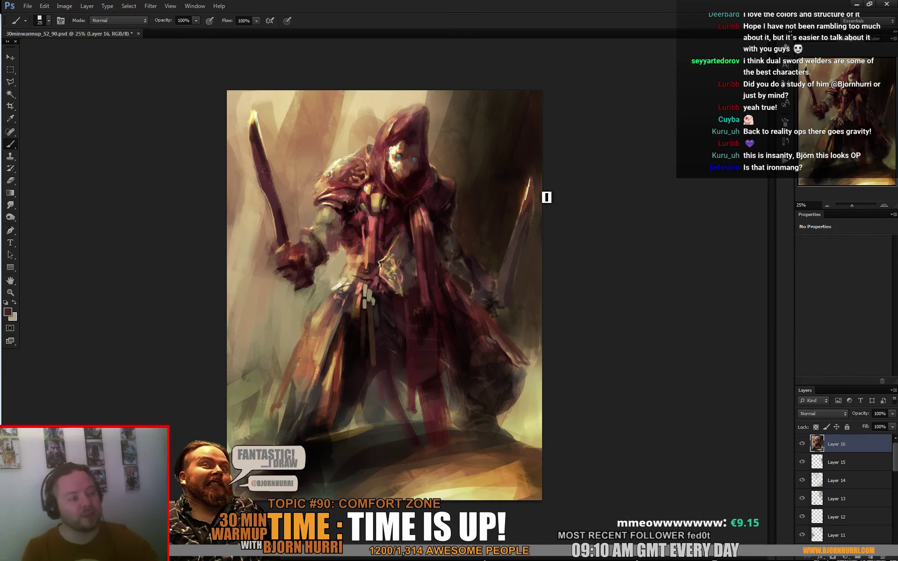
- Refine the raised sword's blade and the background around it with a 57 px brush and sampled tones
left_click(255, 118, "alt")
right_click(256, 117)
key("Return")
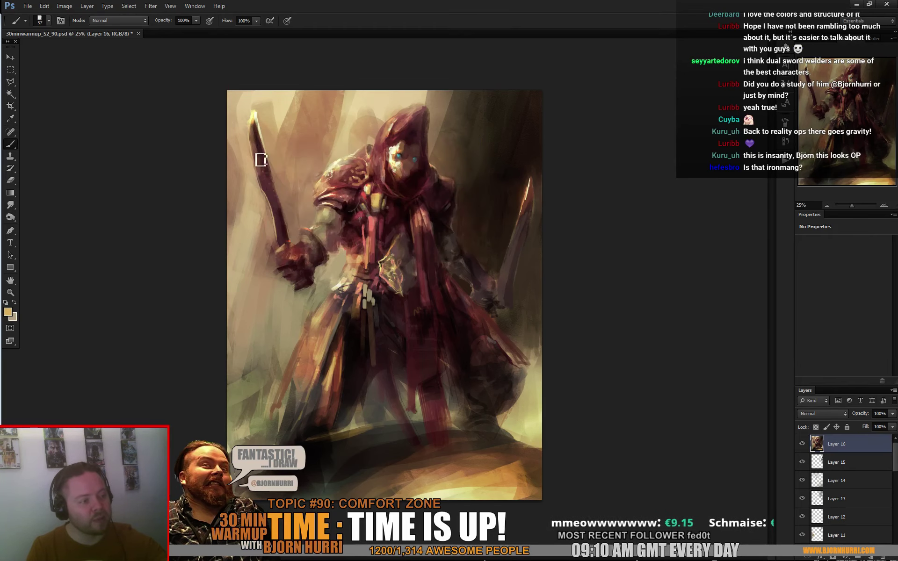
left_click(262, 163, "alt")
left_click(447, 230, "alt")
left_click(452, 246, "alt")
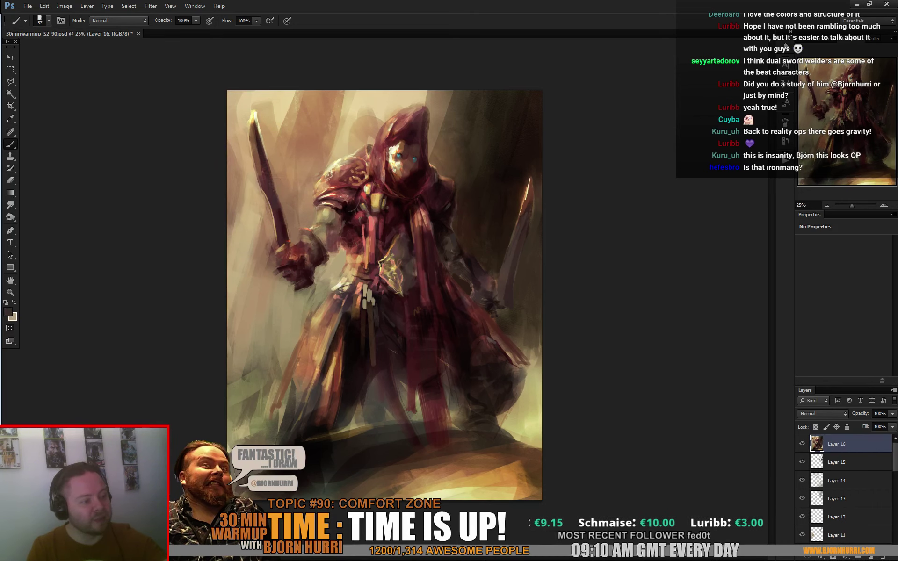
left_click(307, 289, "alt")
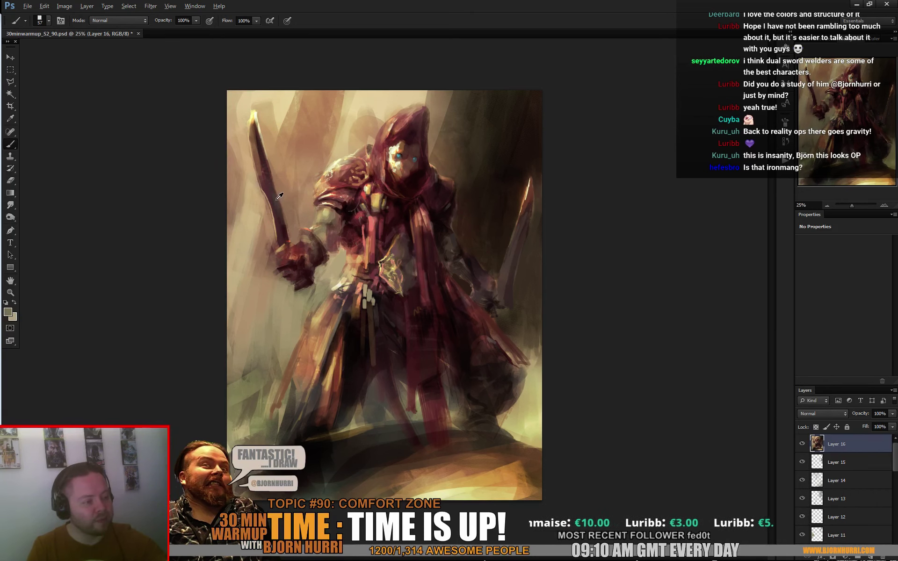
left_click(276, 183, "alt")
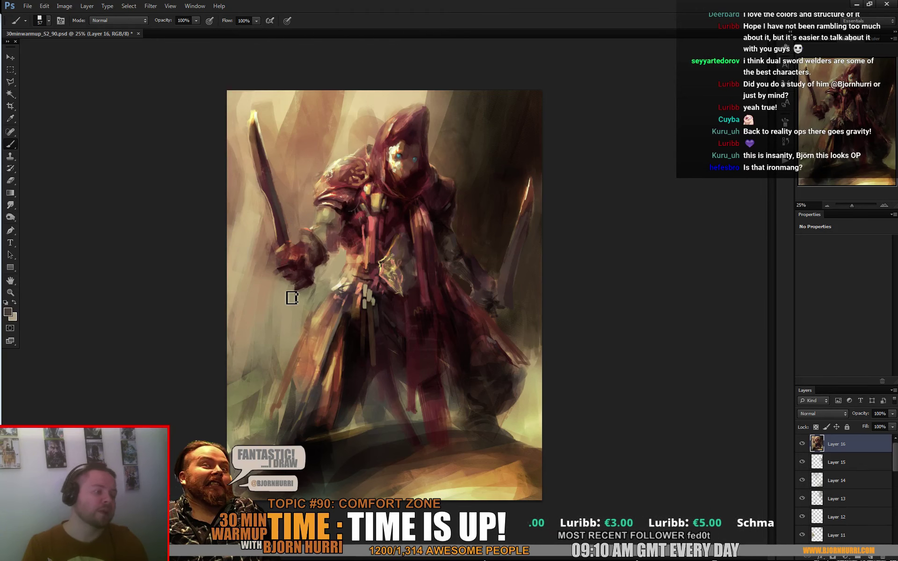
- Paint pale cream highlights on the raised arm's elbow with a 15 px brush and sampled tones, and save the document
right_click(350, 201)
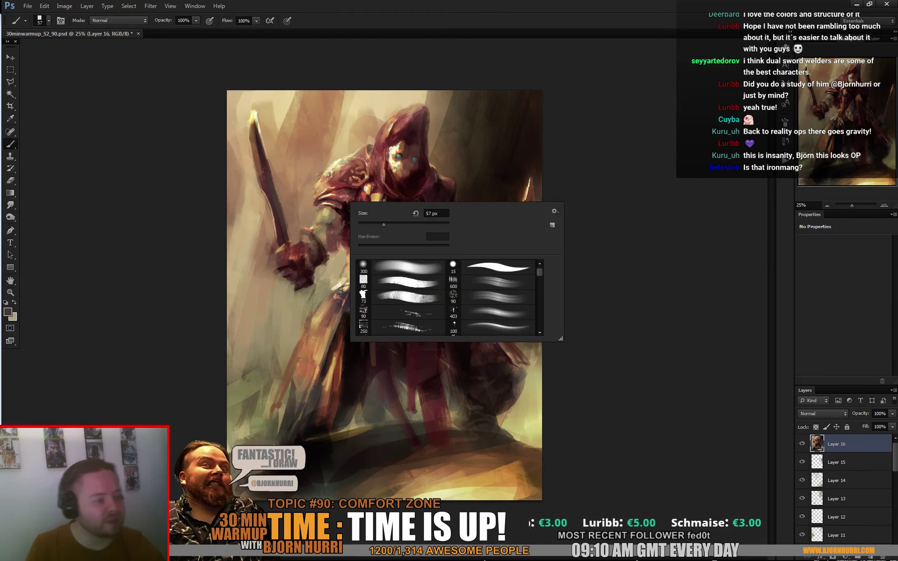
left_click(366, 223)
left_click(335, 163, "alt")
mouse_move(310, 229)
left_mouse_down()
mouse_move(322, 223)
mouse_move(318, 209)
left_mouse_up()
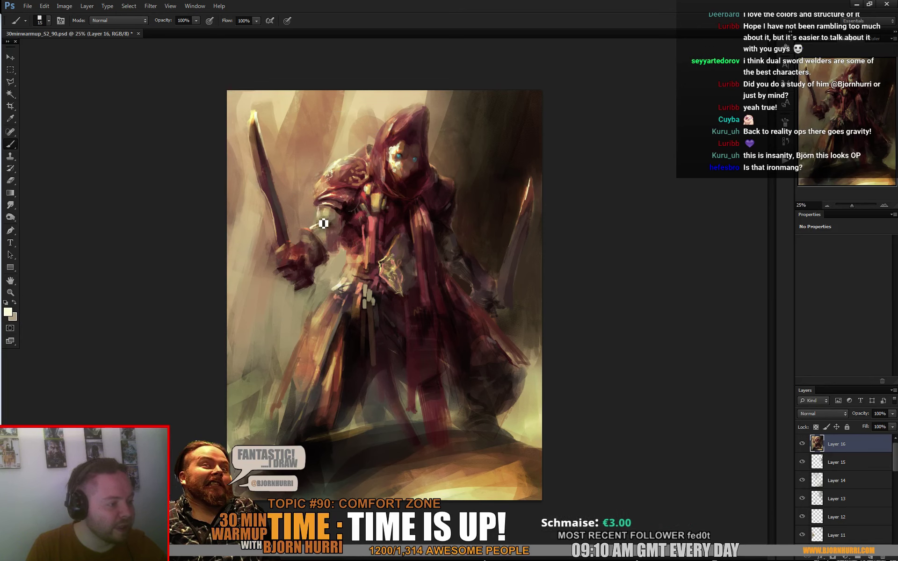
left_click(313, 214, "alt")
left_click_drag(323, 220, 322, 226)
left_click(319, 224, "alt")
left_click(326, 228, "alt")
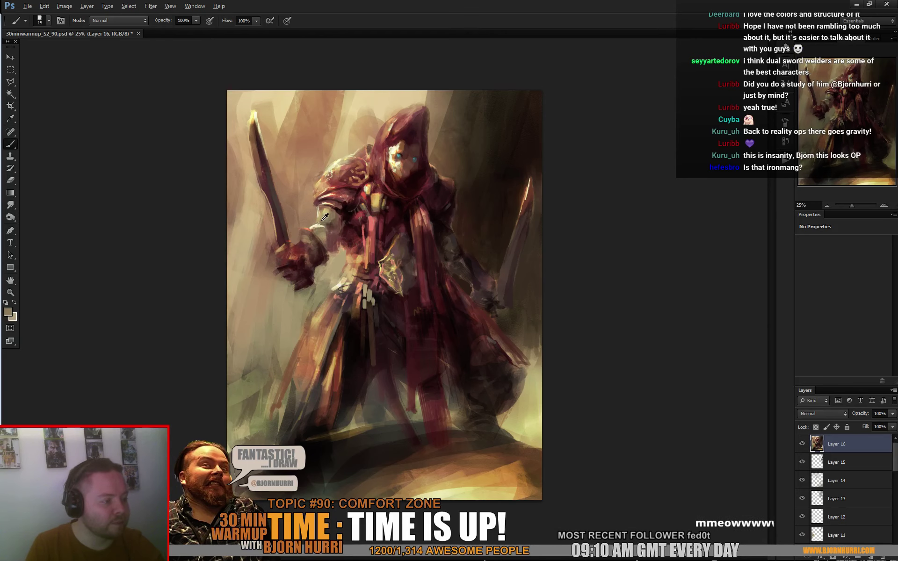
left_click(316, 232, "alt")
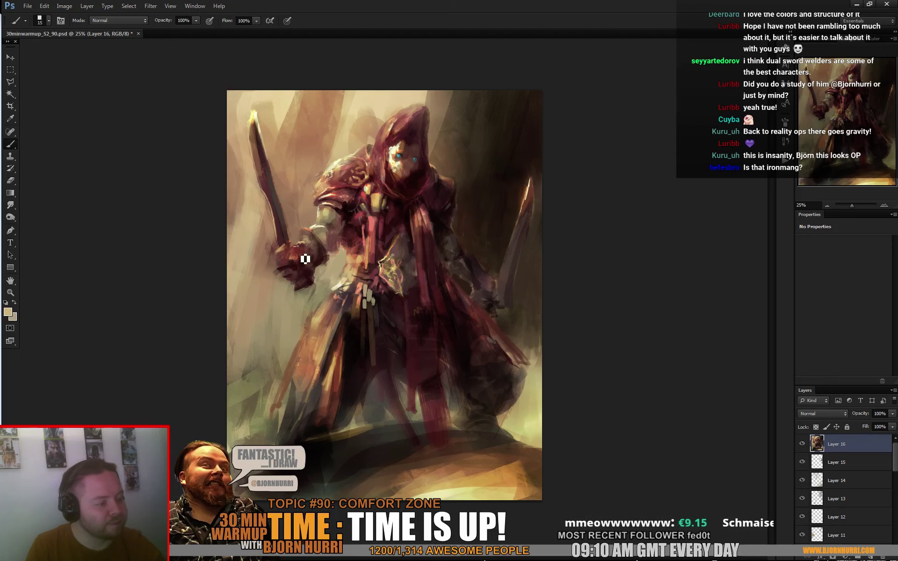
key("ctrl+s")
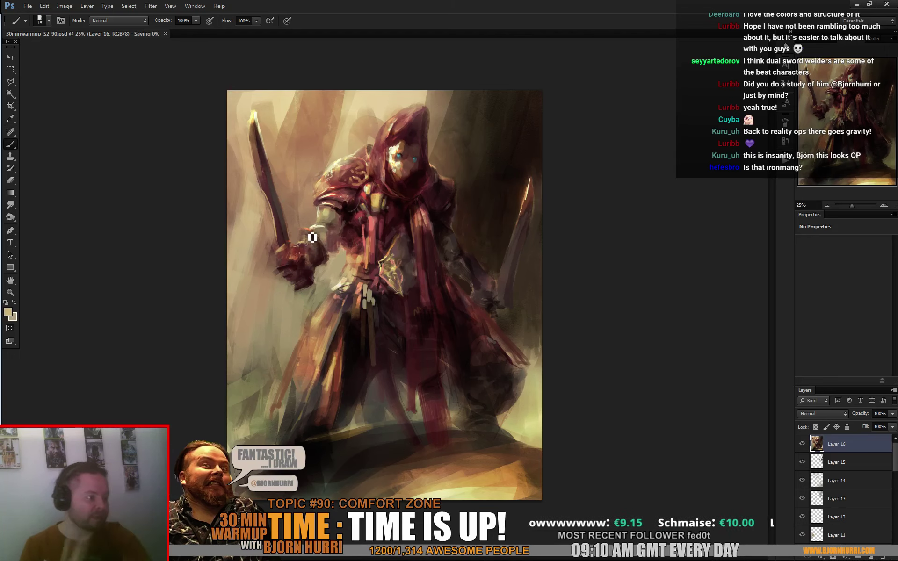
- Blend the raised arm below the shoulder armor with sampled olive and brown tones at 36 px, and save the painting
left_click(326, 211, "alt")
right_click(328, 211)
left_click(369, 242)
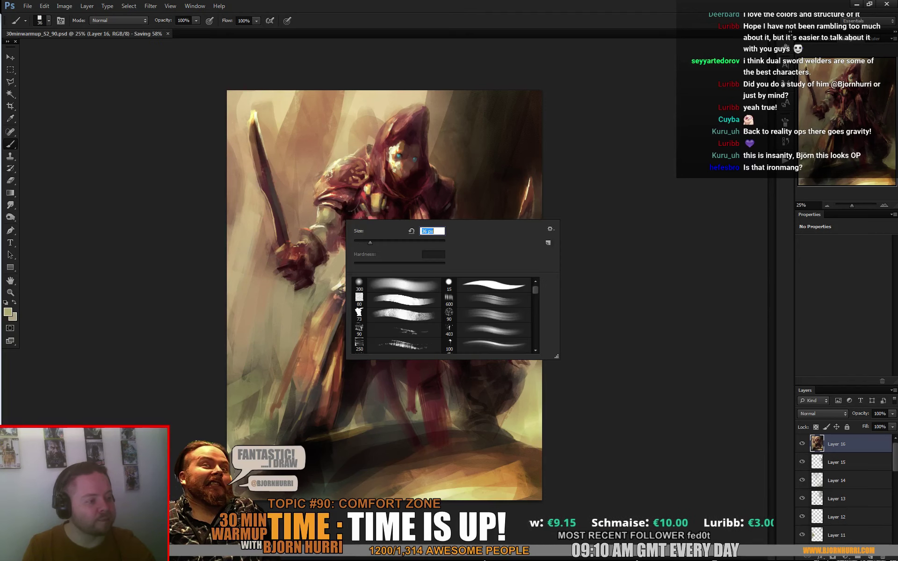
left_click_drag(328, 229, 323, 233)
left_click(326, 229, "alt")
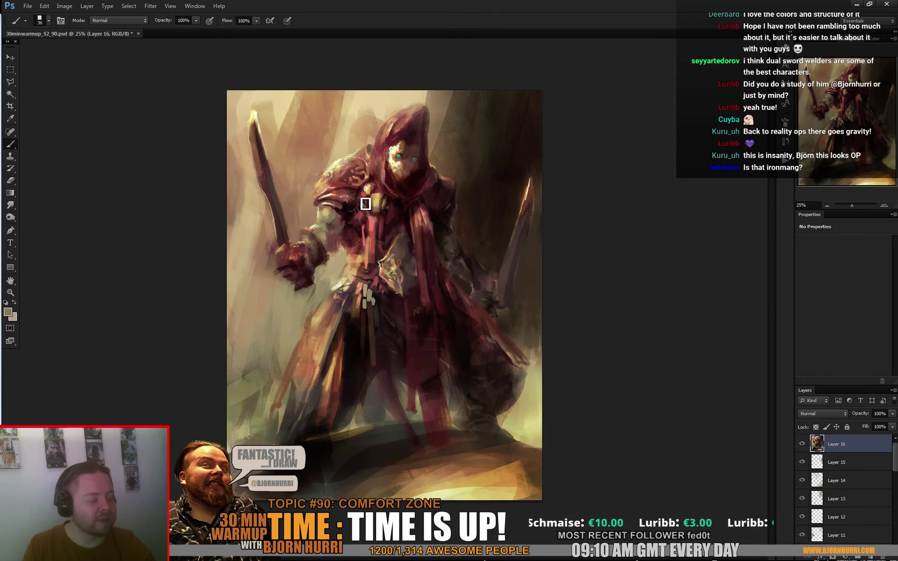
key("ctrl+s")
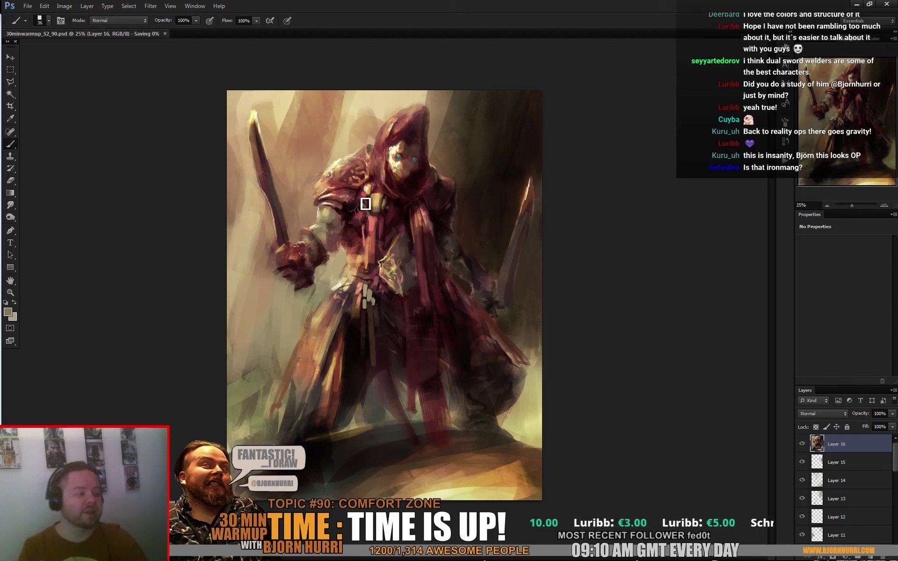